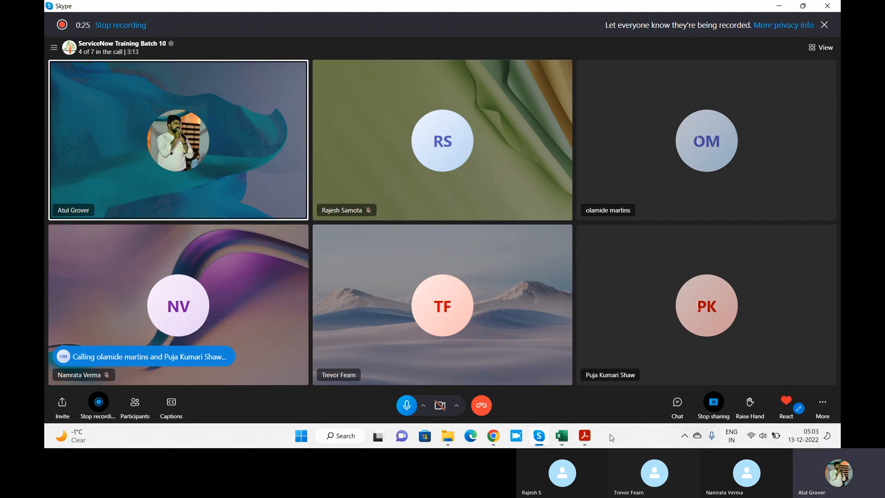
Switch to the Mastering ServiceNow Scripting PDF in Acrobat Reader and go to the onChange section under Client scripts in Chapter 3.
left_click(584, 434)
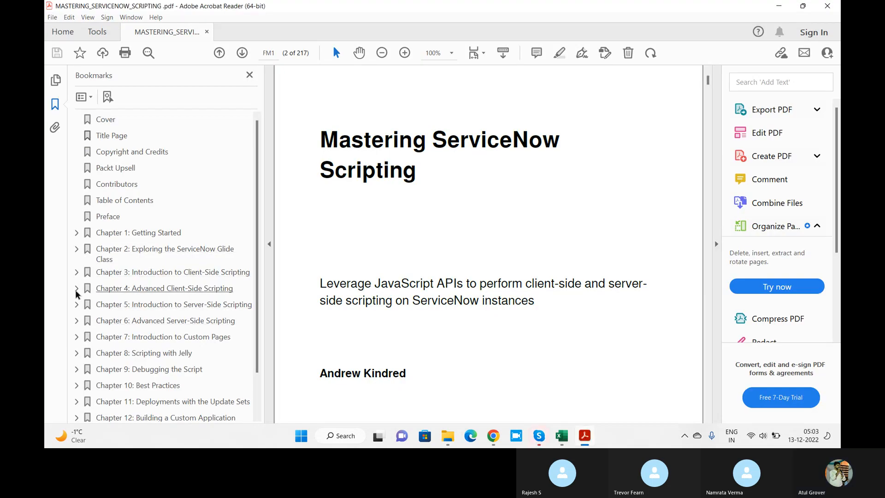
left_click(76, 272)
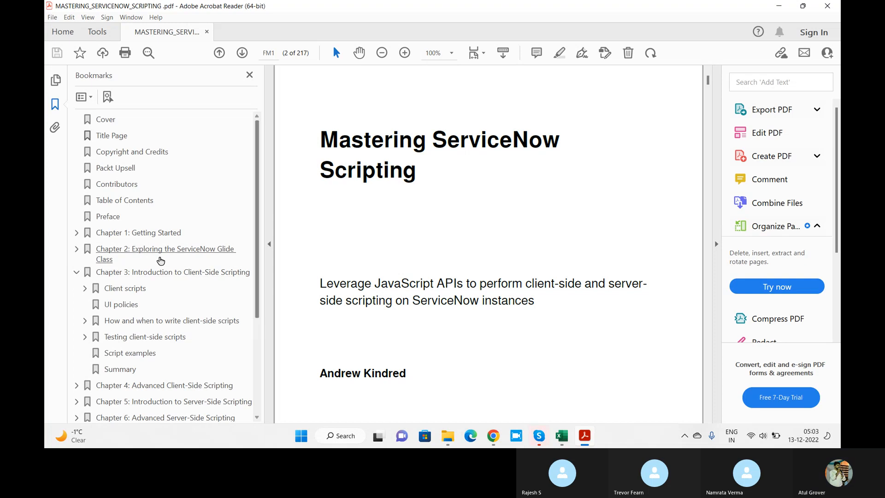
left_click(85, 288)
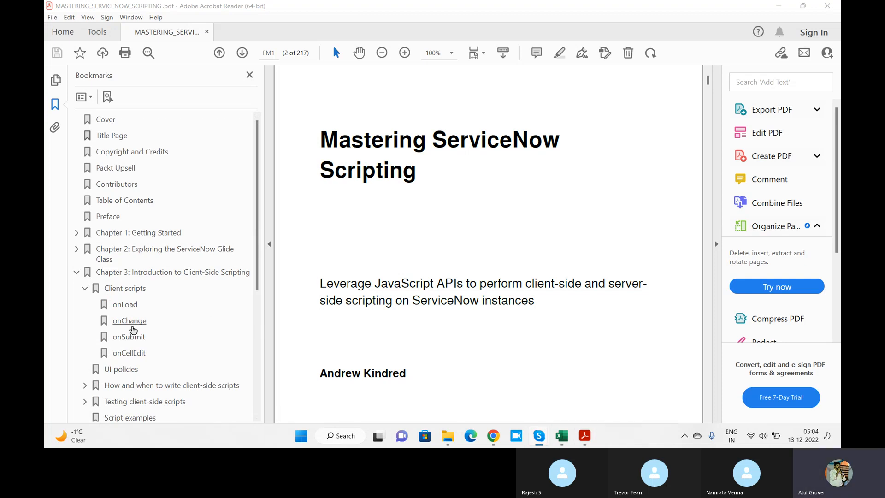
left_click(130, 321)
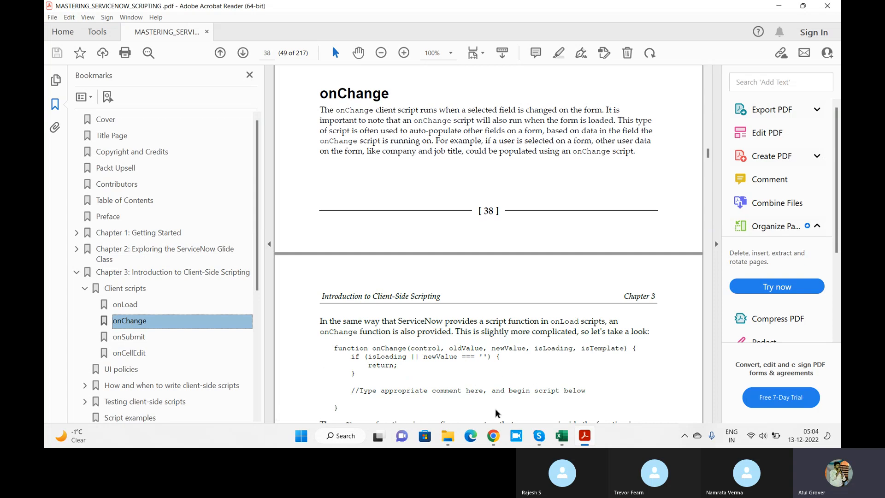
Switch to ServiceNow in Chrome, find the Client Scripts list by filtering for "client s", and start a new client script record.
left_click(493, 438)
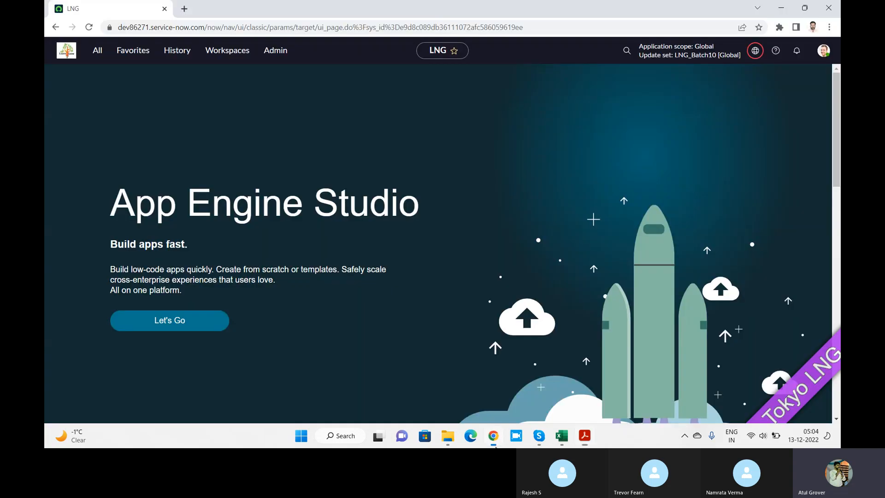
left_click(94, 51)
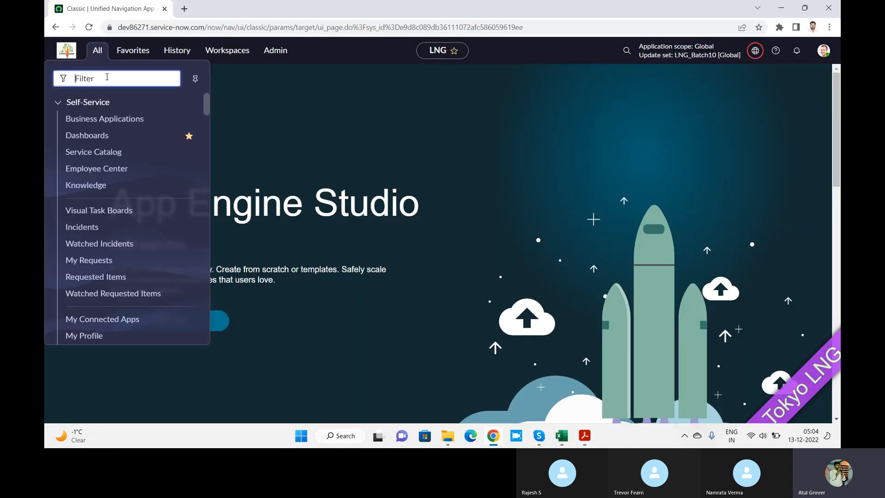
type("client s")
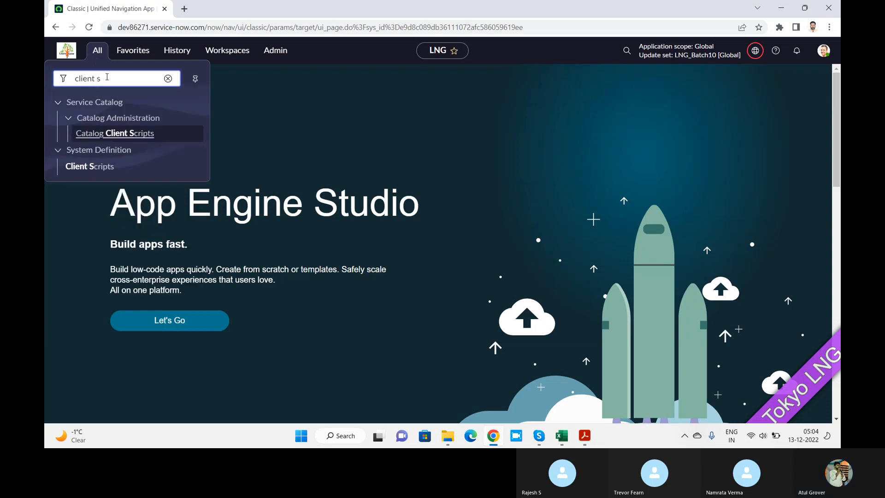
left_click(89, 169)
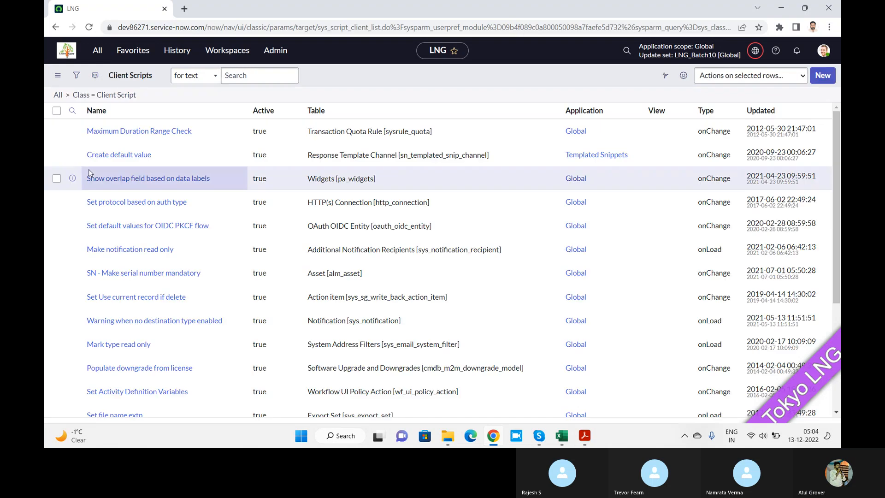
left_click(829, 79)
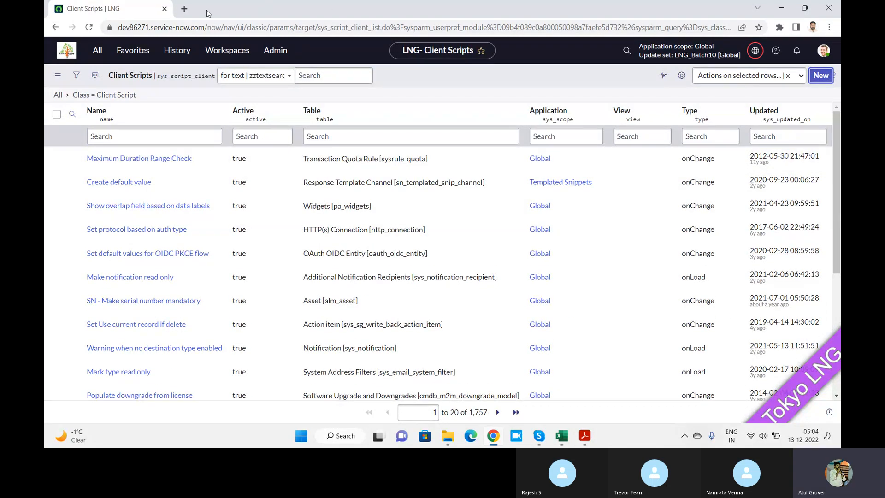
Open a new incident form at dev86271.service-now.com/incident.do in a separate browser tab and select its Service field.
left_click(184, 9)
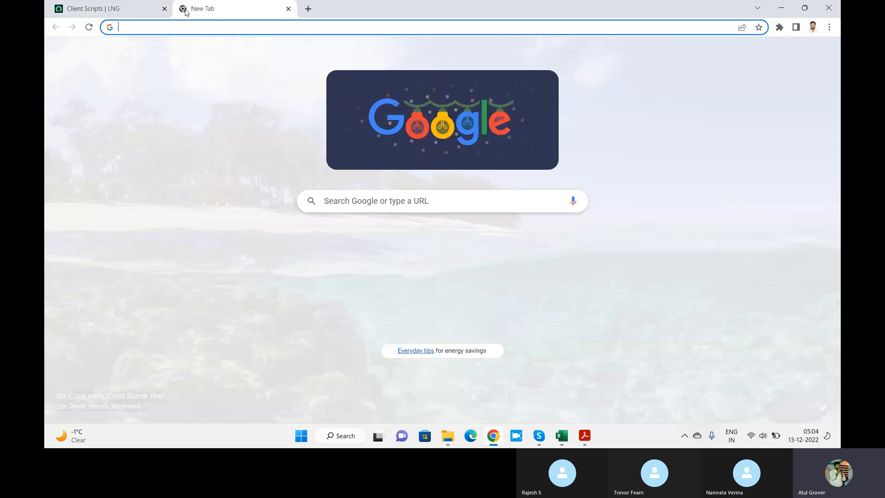
type("dev")
key("Right")
type("i")
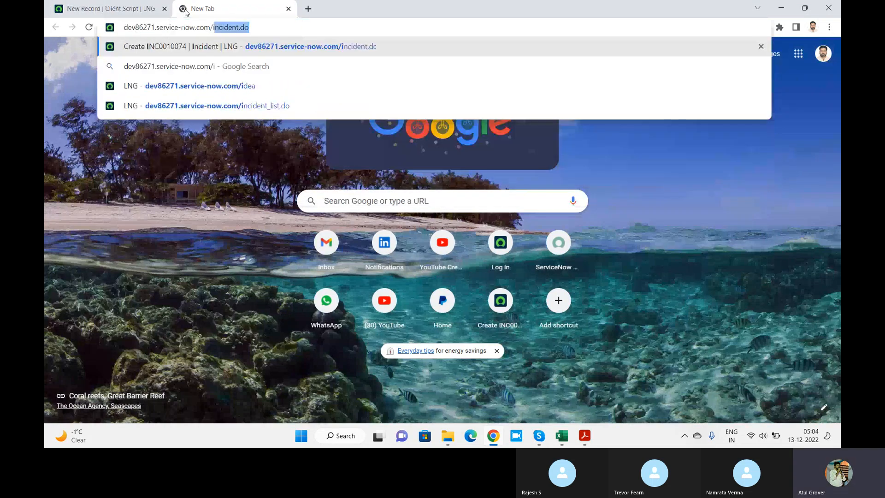
key("Return")
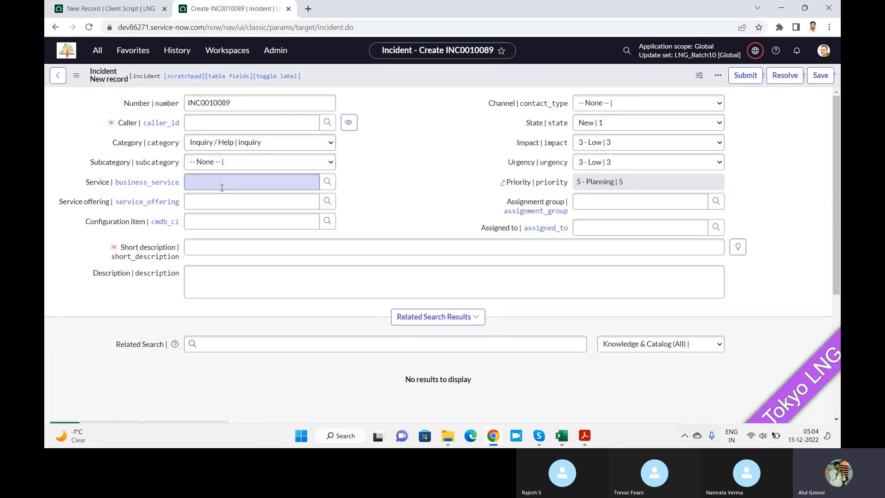
left_click(236, 181)
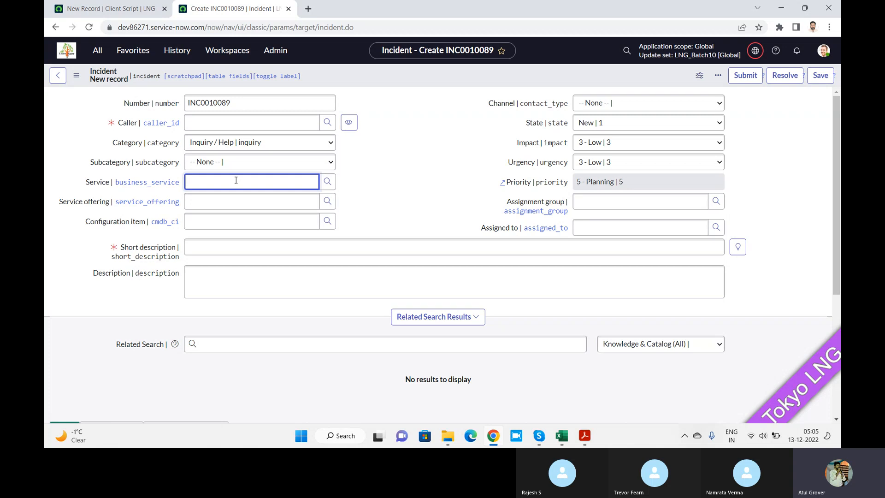
Switch back to the PDF, hide both side panes and enlarge the page to 150% to read the onChange function code.
key("alt+Tab")
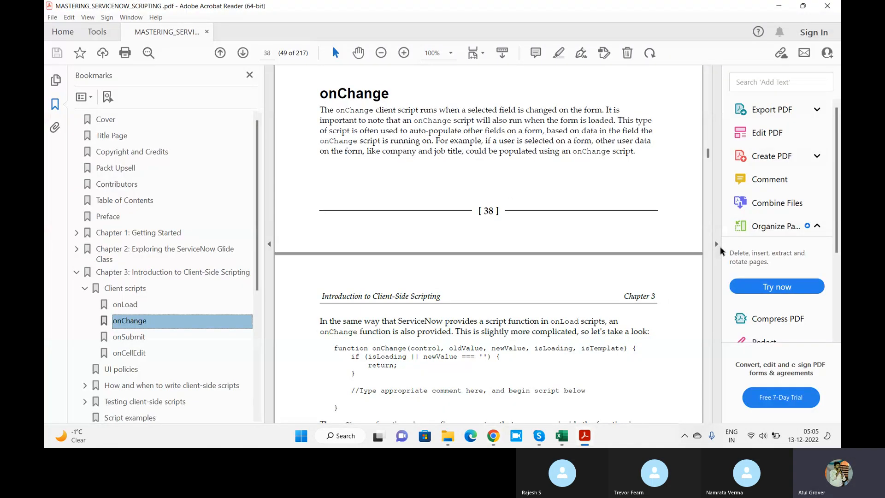
left_click(717, 244)
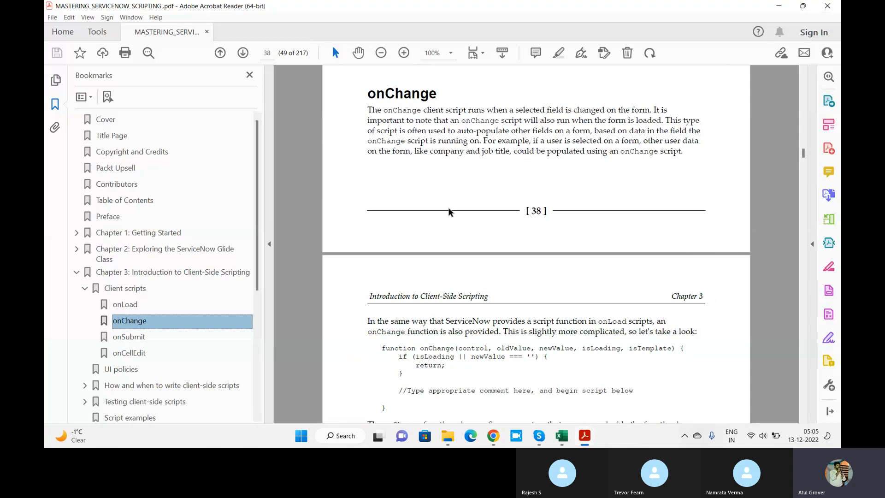
left_click(269, 245)
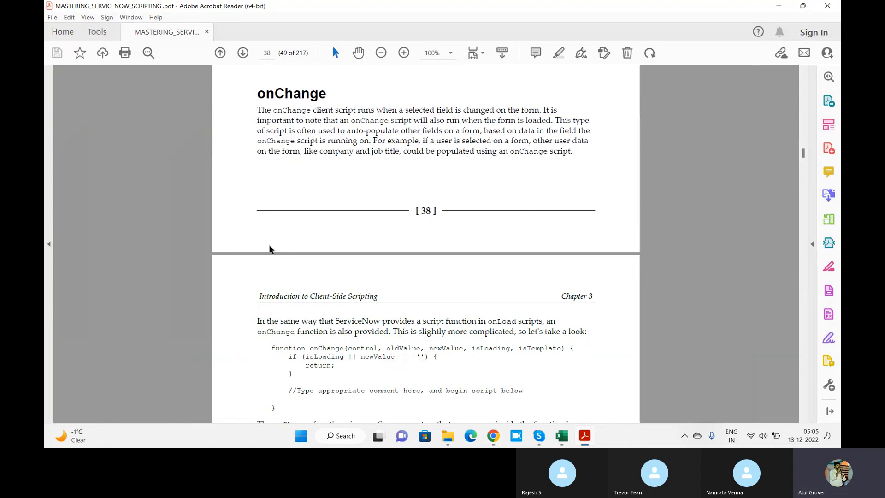
left_click(404, 53)
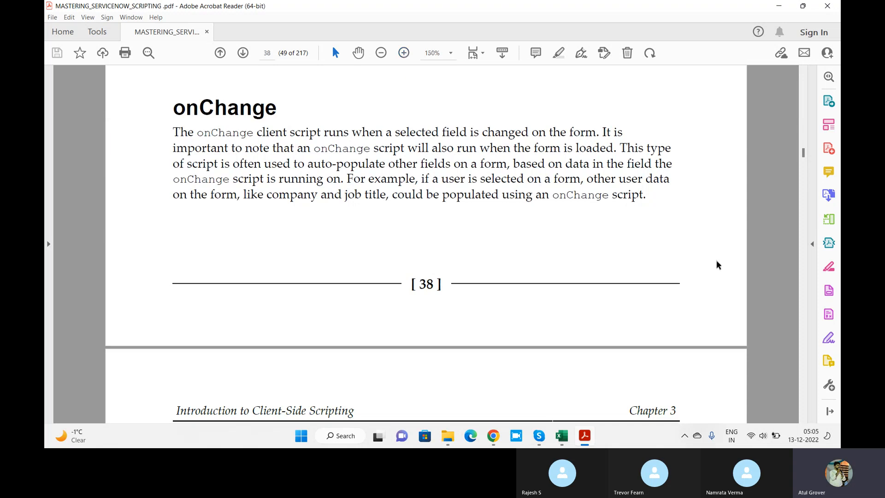
left_click(803, 419)
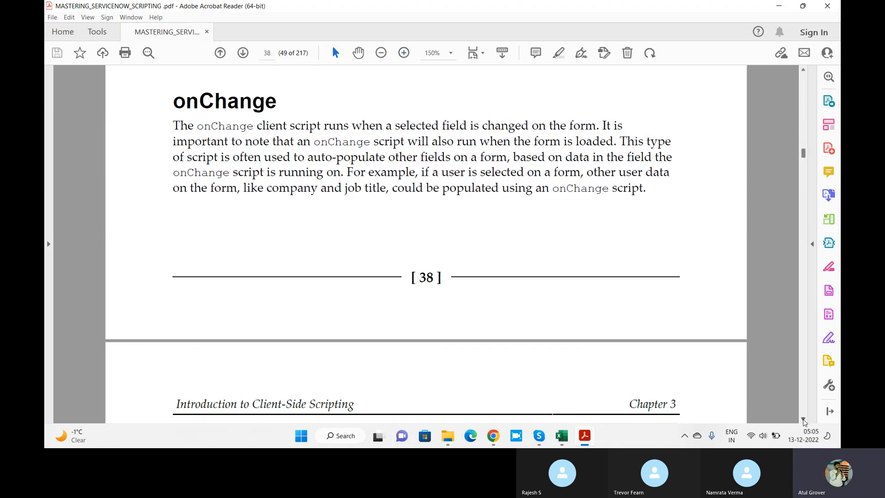
left_click(803, 420)
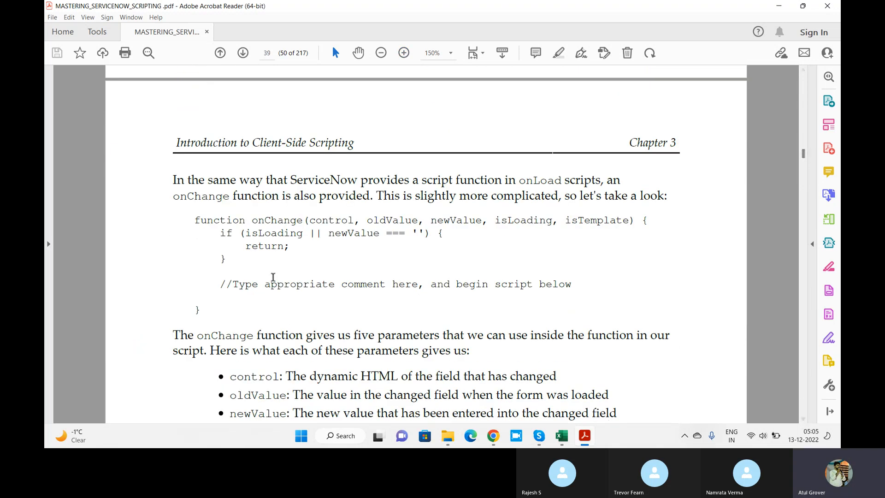
Read through the onChange explanation, marking the function name, the if condition and the clause about the changed field's new value being empty.
left_click_drag(195, 220, 280, 223)
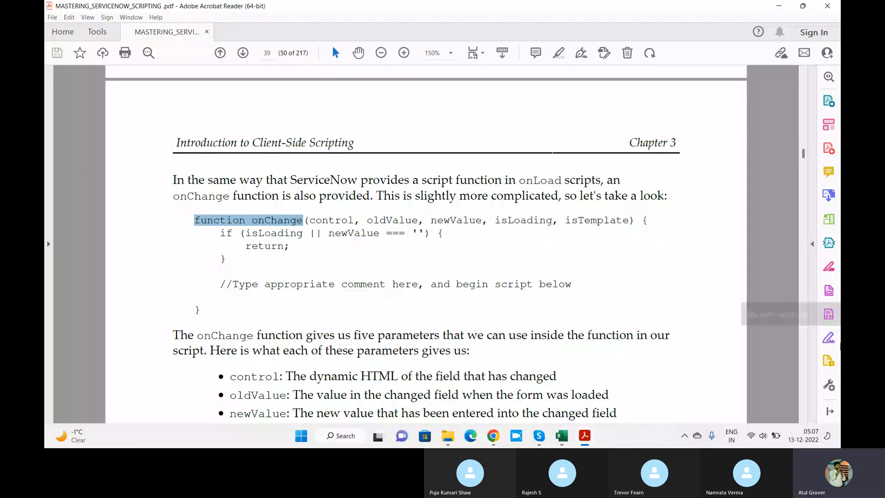
left_click(803, 420)
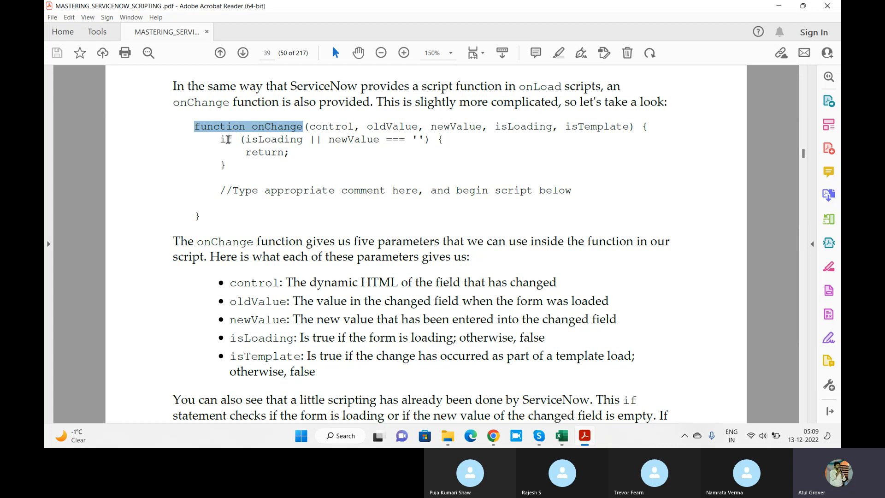
left_click_drag(221, 139, 438, 144)
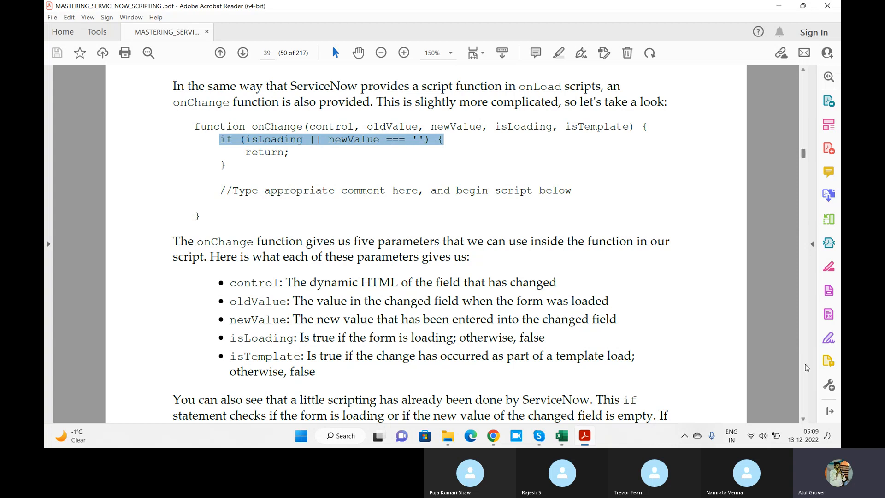
left_click(805, 419)
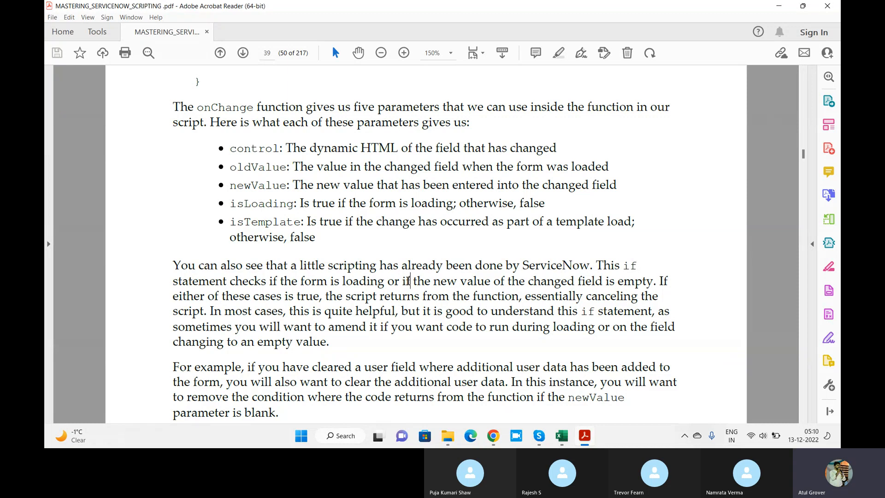
left_click_drag(411, 280, 643, 269)
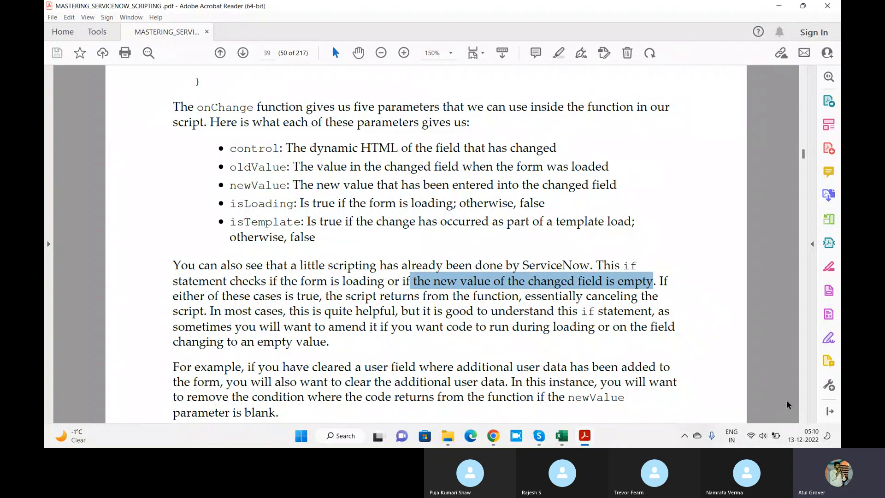
Return to the new client script record in Chrome, name it LNG2 and set its table to Incident [incident].
key("alt+Tab")
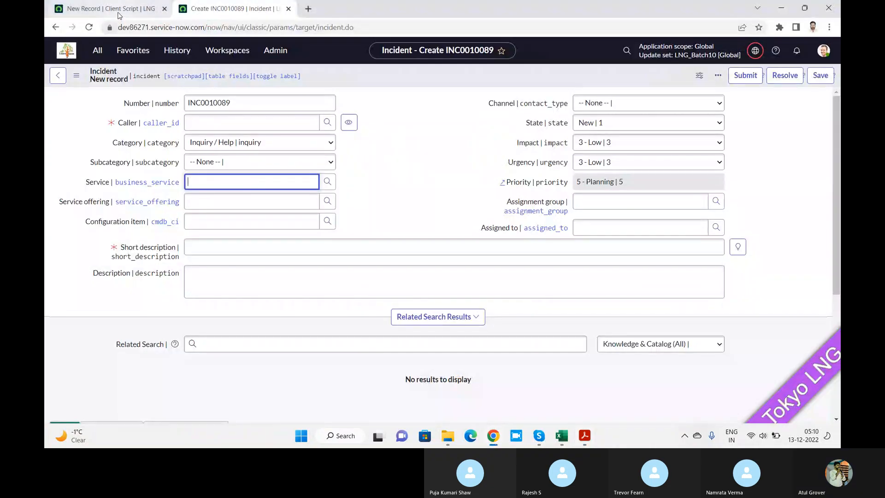
left_click(118, 14)
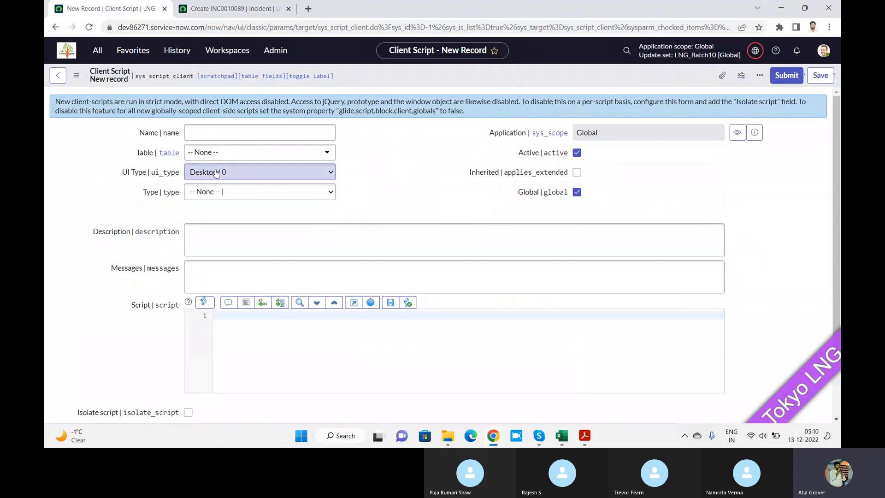
left_click(224, 130)
type("LNG2")
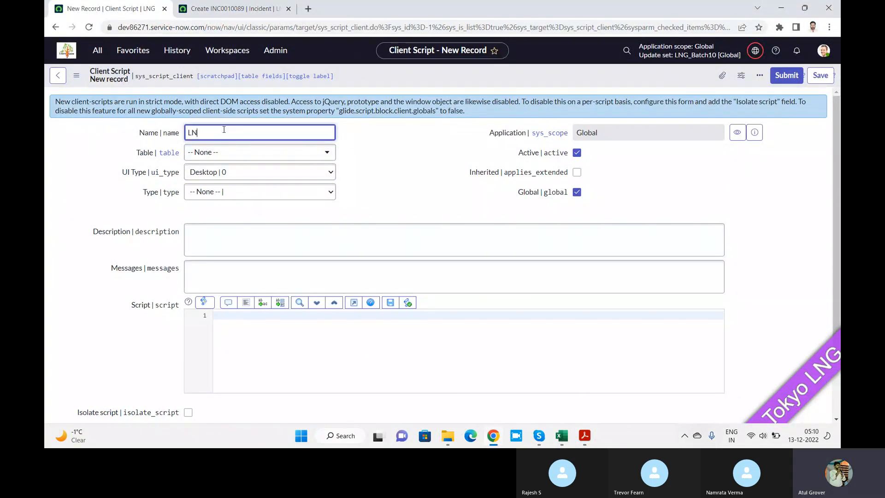
left_click(247, 172)
left_click(245, 151)
left_click(246, 153)
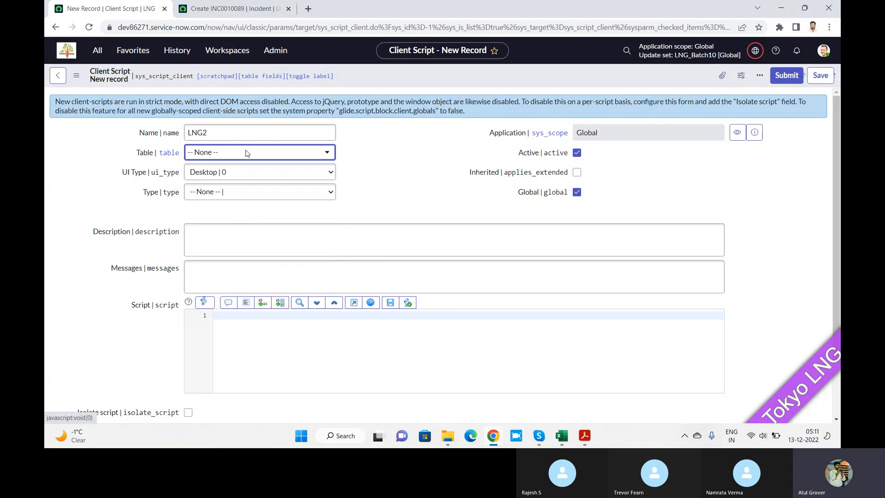
left_click(247, 153)
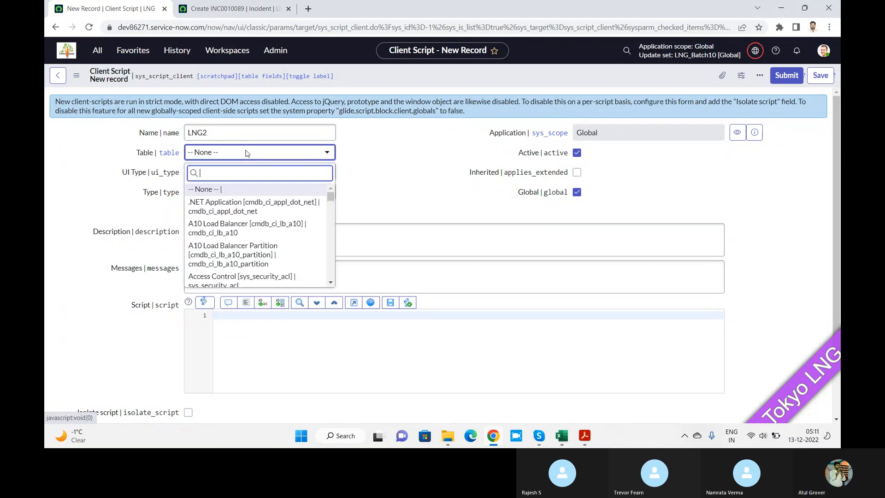
type("incident")
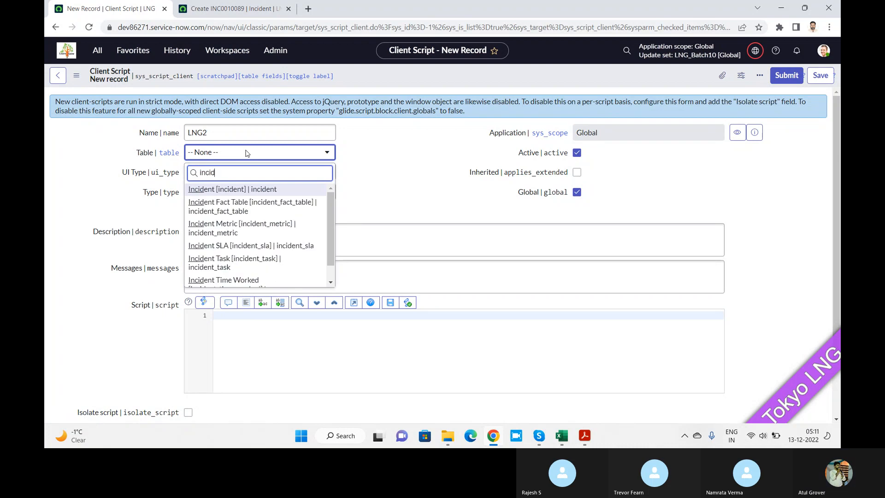
left_click(245, 189)
Set the client script's type to onChange and its field name to Service.
left_click(245, 192)
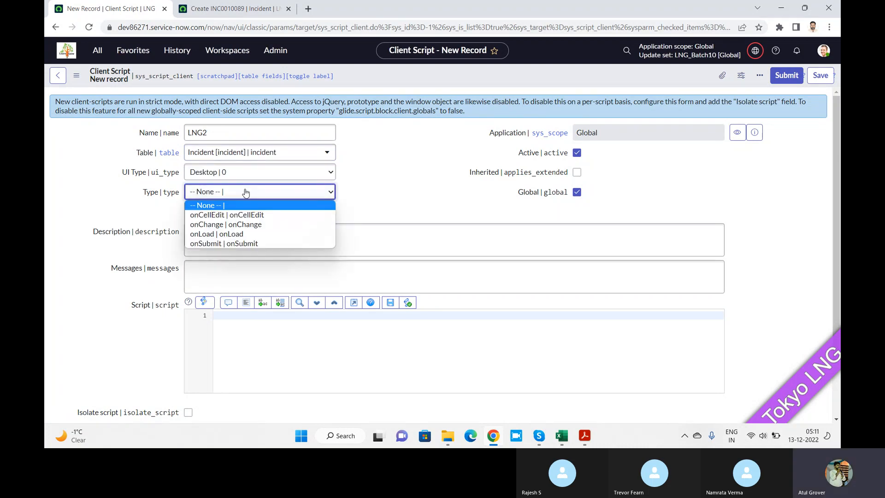
left_click(229, 224)
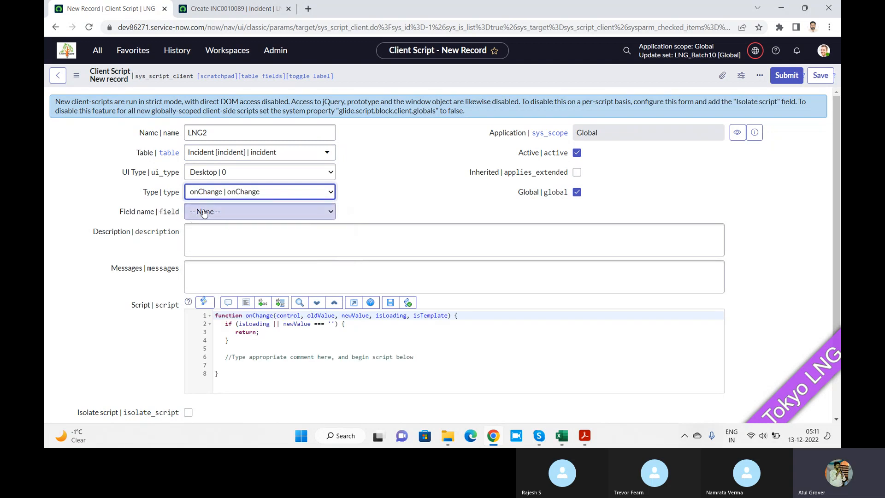
left_click(229, 213)
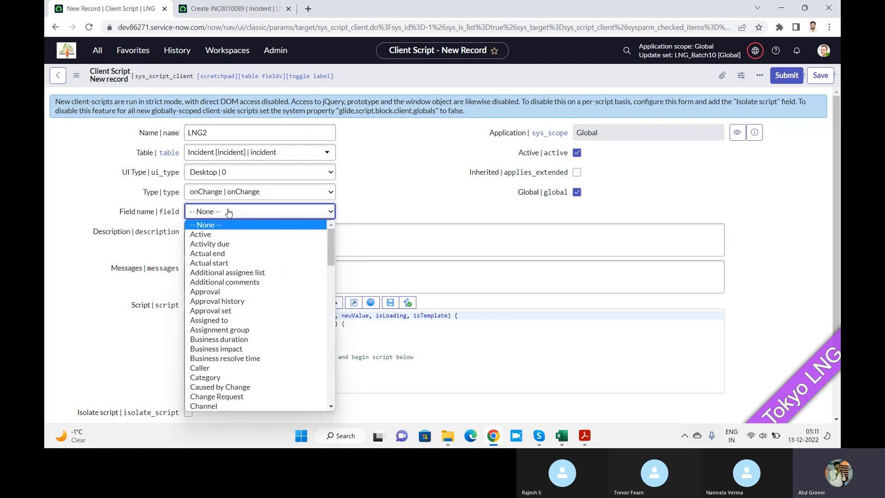
type("pro")
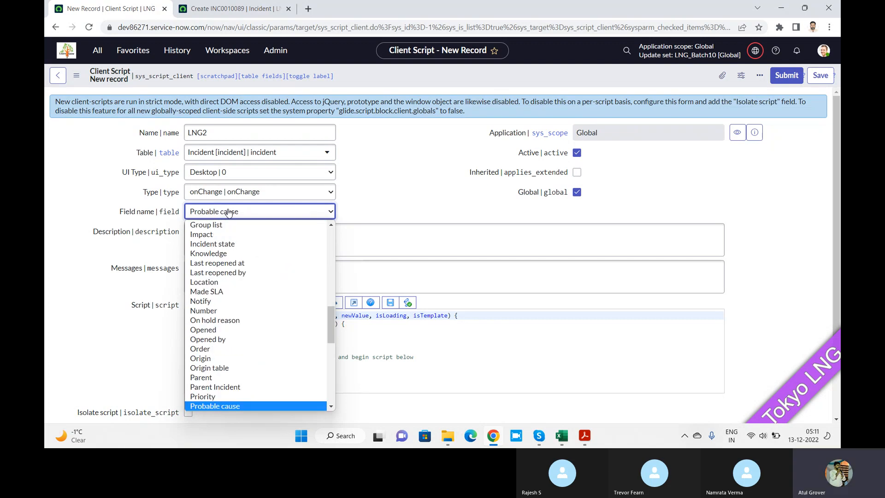
key("Down")
key("Down")
key("Down")
key("Down")
key("Down")
key("Down")
key("Down")
key("Down")
key("Down")
key("Down")
key("Return")
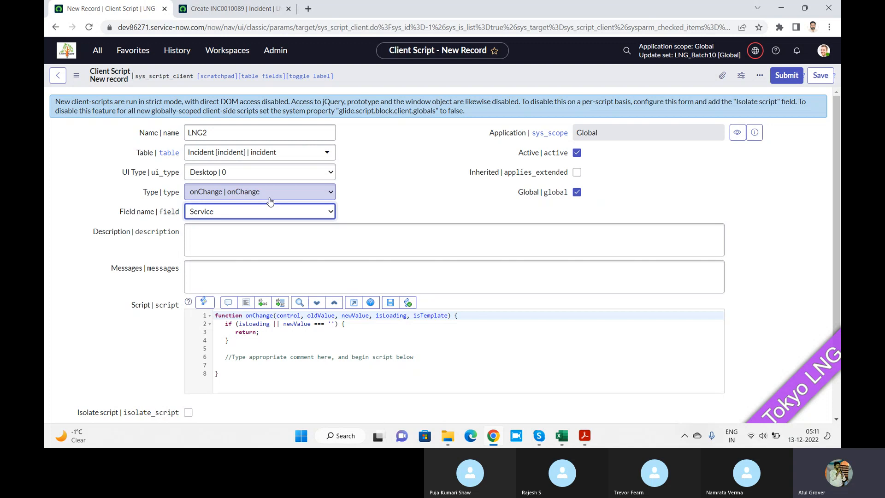
Switch back to the PDF and read the rest of the onChange section, including the sample client script figure and its Field name note.
key("alt+Tab")
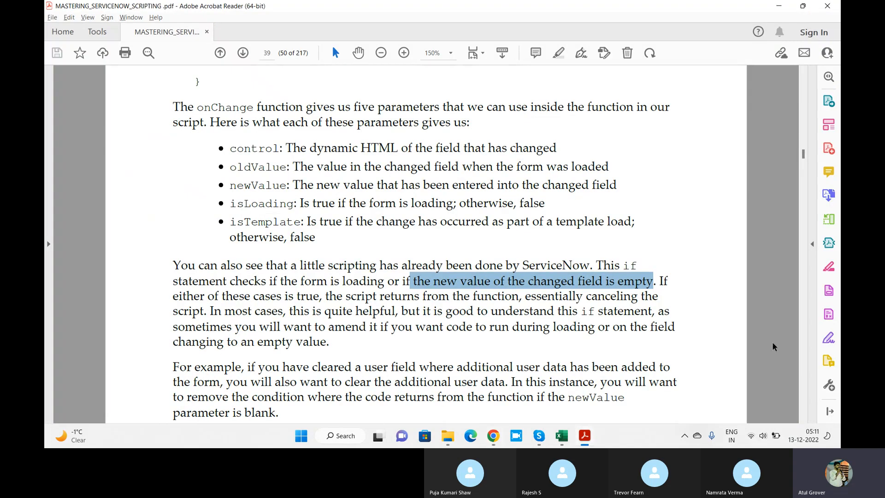
left_click(804, 420)
left_click(803, 420)
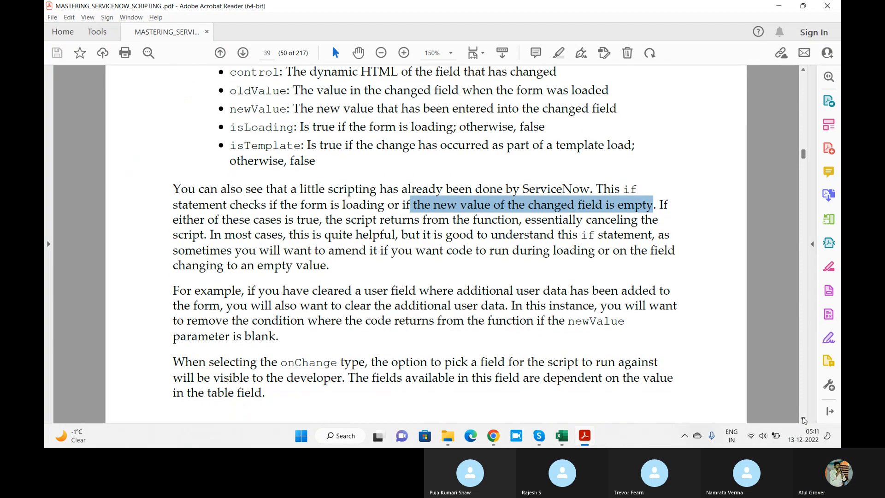
left_click(803, 420)
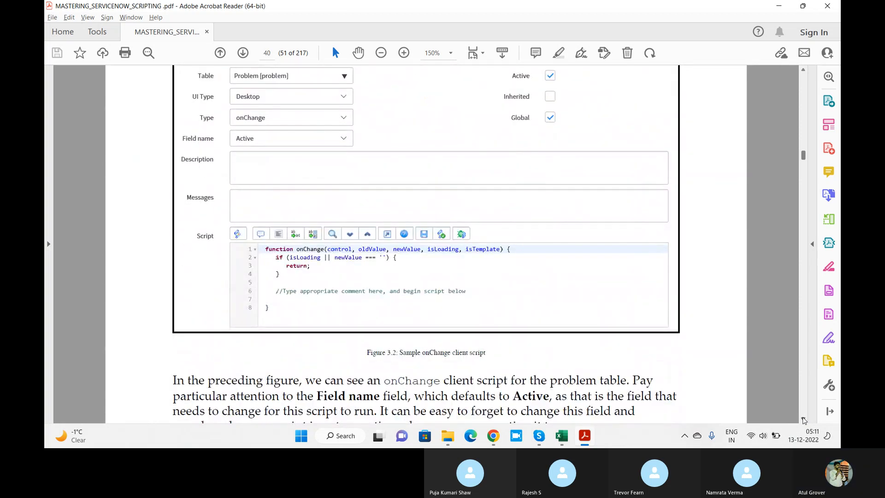
scroll(272, 207, "down", 5)
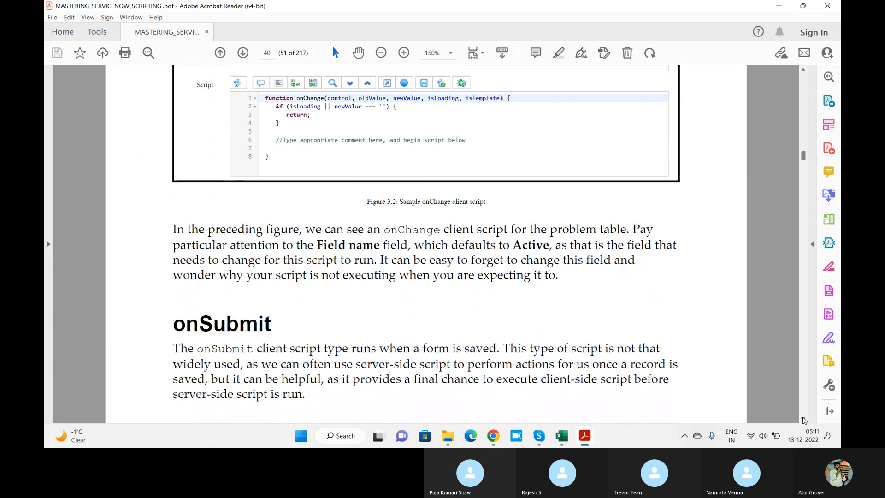
Jump to the PDF's Script examples bookmark, find the onChange urgency example, hide the bookmarks and mark its switch(newValue) statement.
left_click(49, 243)
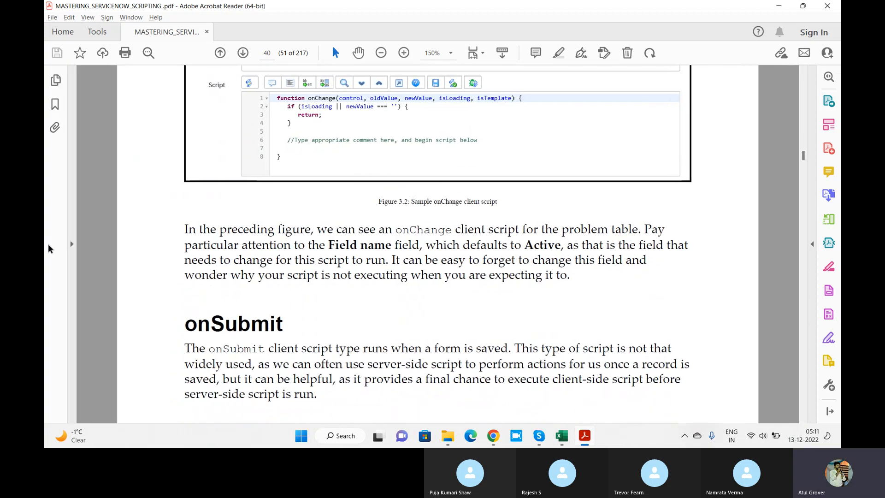
left_click(55, 104)
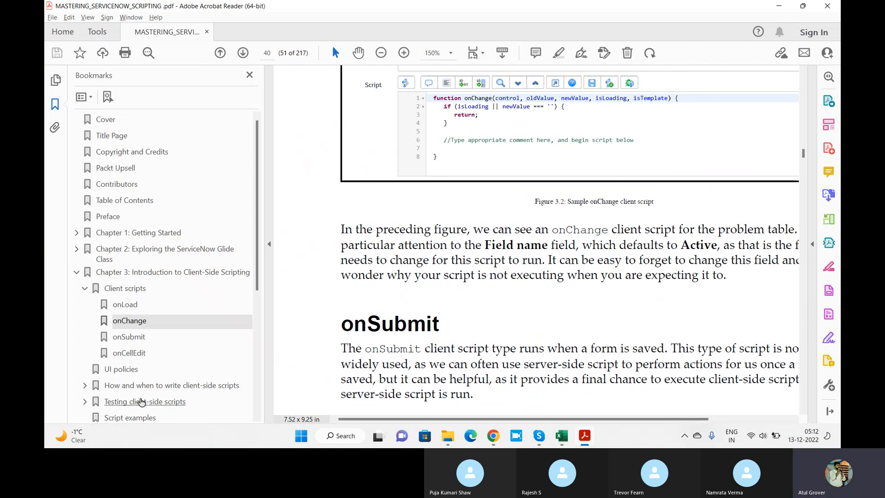
left_click(138, 417)
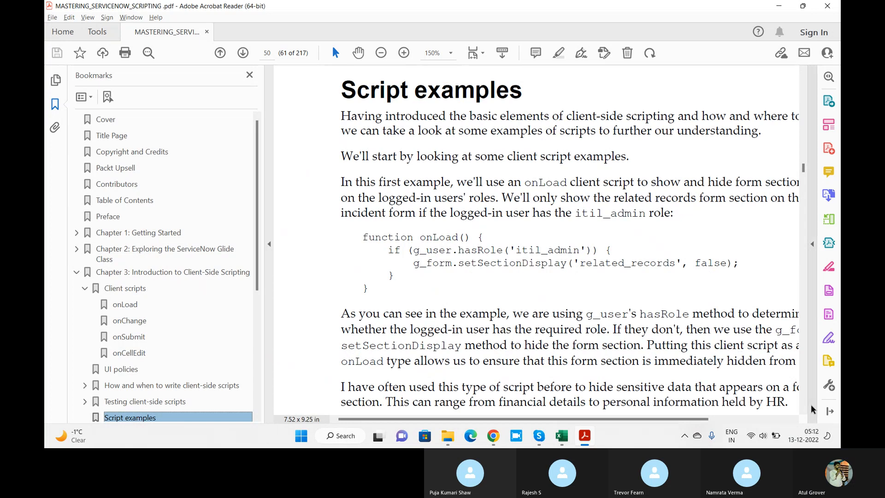
scroll(805, 413, "down", 10)
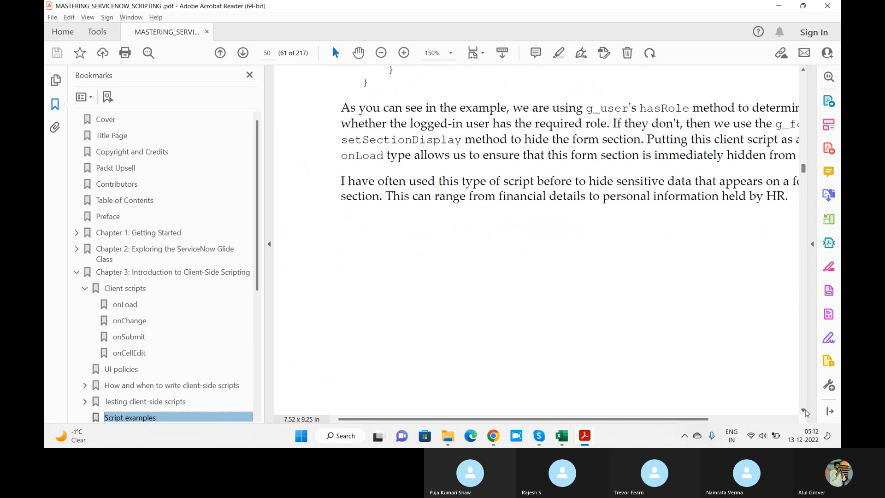
scroll(806, 412, "down", 10)
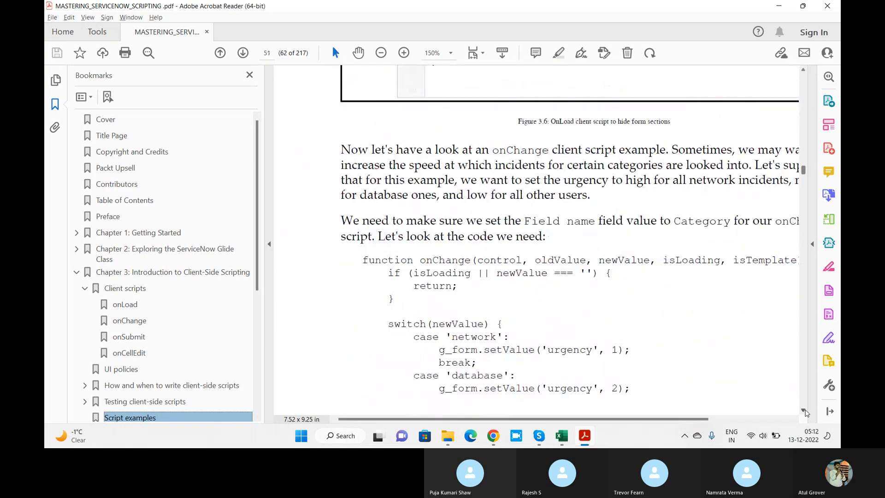
scroll(805, 412, "down", 2)
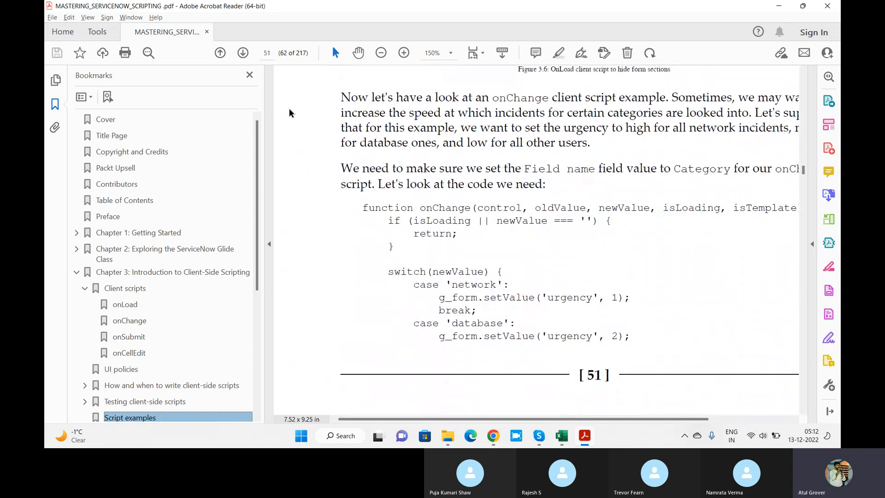
left_click(251, 74)
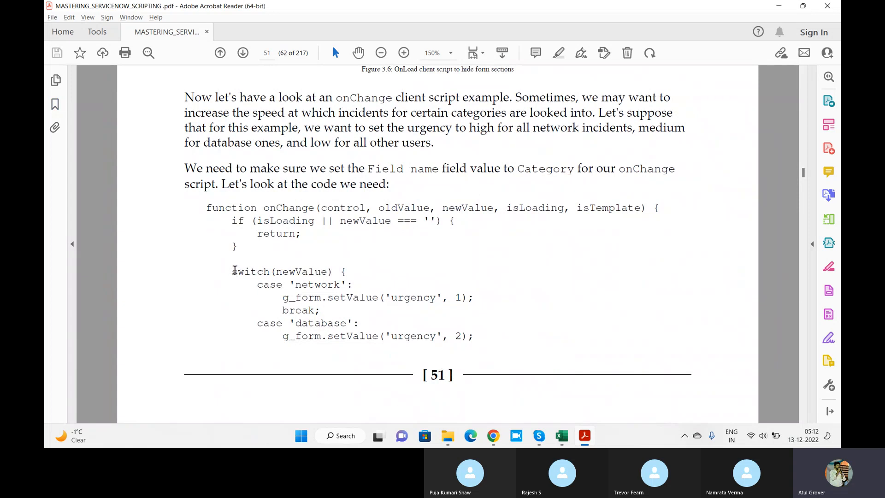
left_click_drag(234, 270, 340, 270)
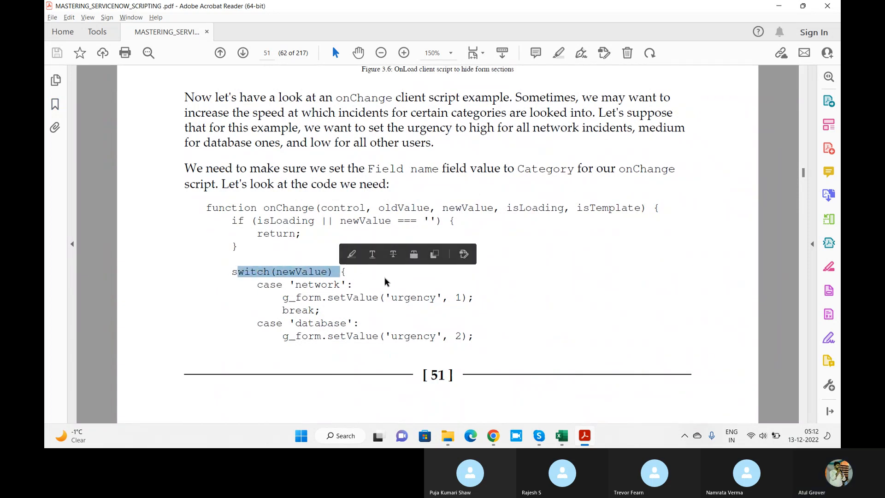
Return to the LNG2 client script in Chrome and change its field name to Category.
key("alt+Tab")
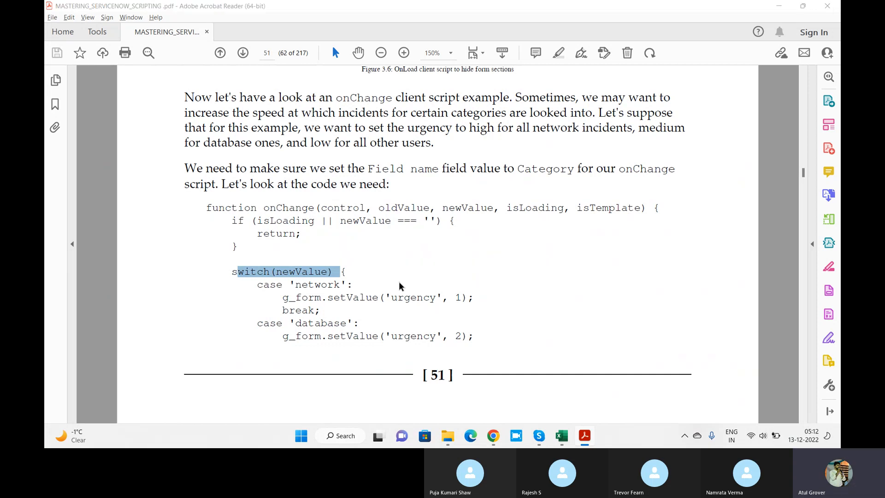
left_click(269, 214)
type("cat")
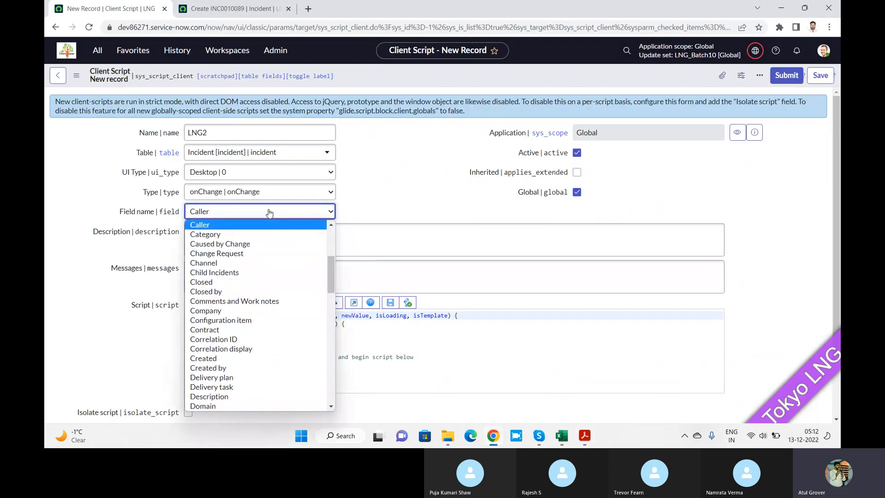
left_click(226, 237)
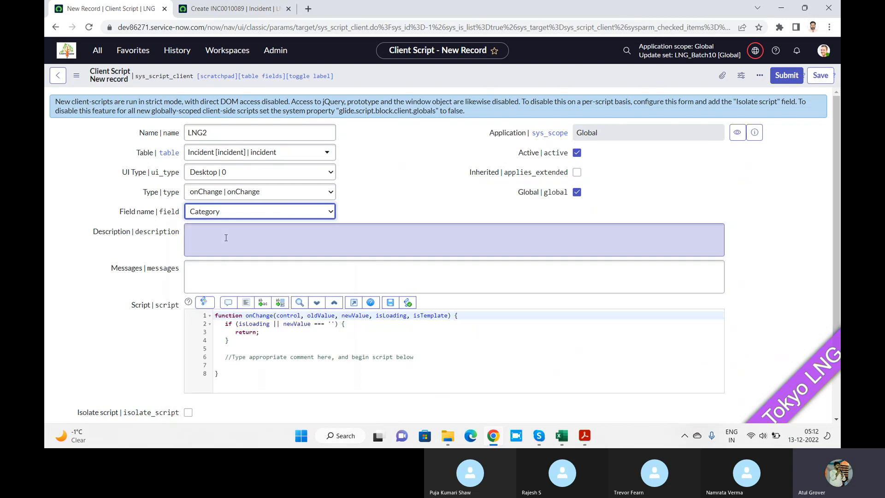
Copy the PDF's switch(newValue) code with the network and database urgency cases and paste it below the script's if block.
key("alt+Tab")
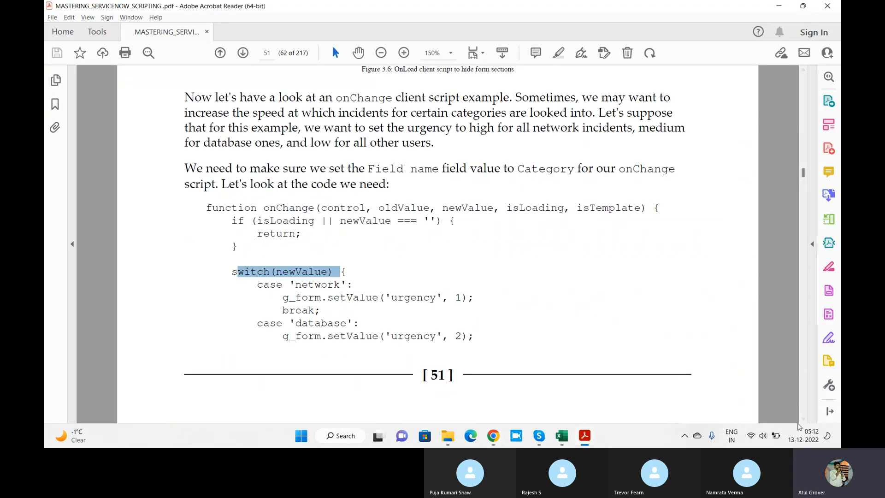
left_click(803, 419)
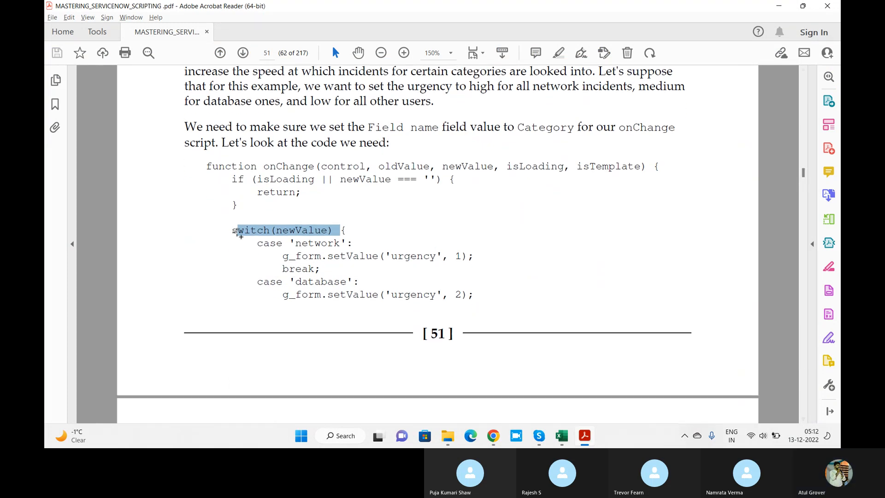
mouse_move(230, 229)
left_mouse_down()
mouse_move(396, 284)
mouse_move(476, 290)
left_mouse_up()
key("ctrl+c")
key("alt+Tab")
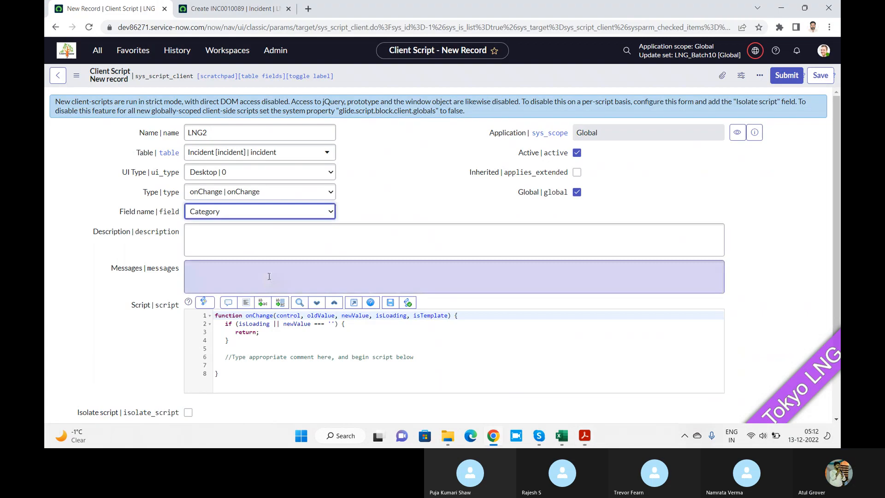
left_click(281, 336)
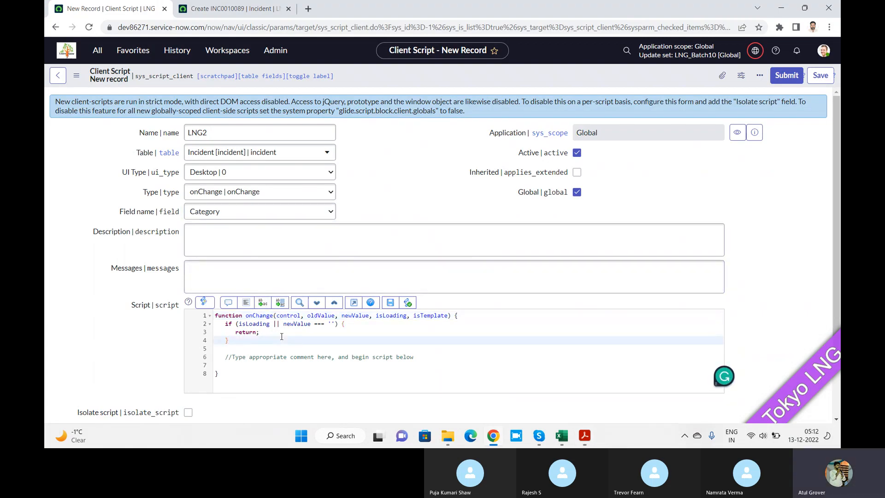
key("Return")
key("Return")
key("Return")
key("Return")
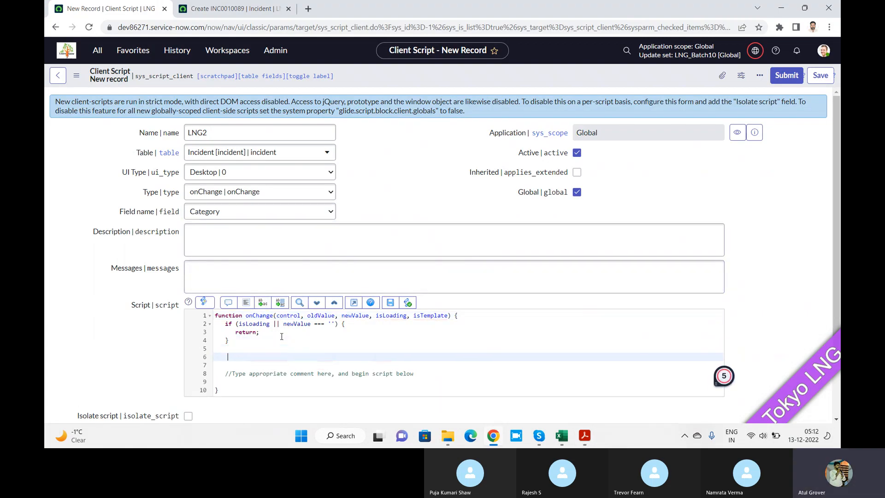
key("alt+Tab")
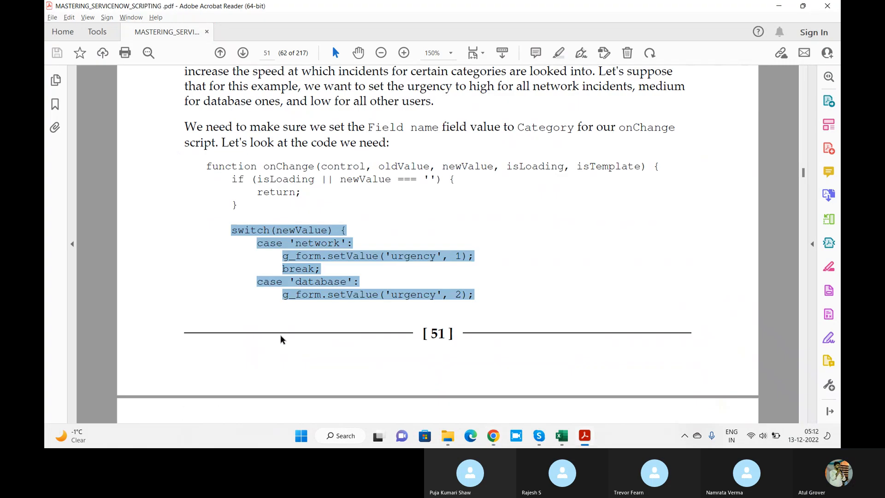
key("alt+Tab")
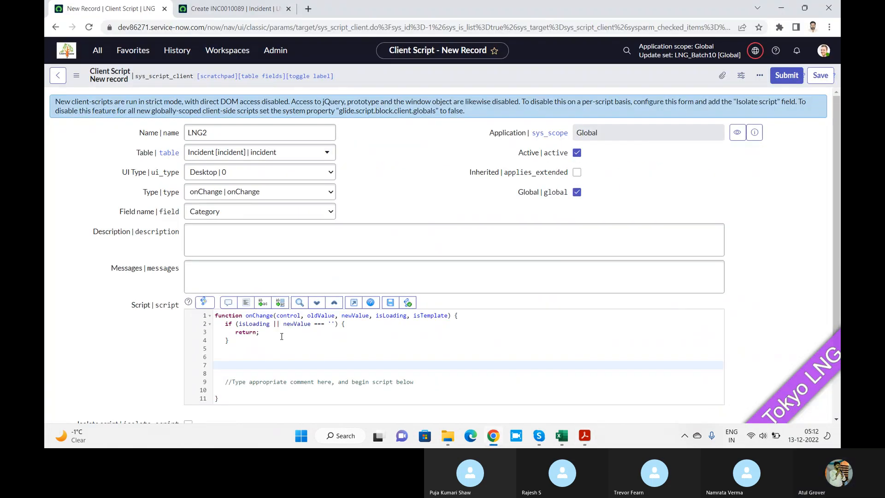
key("ctrl+v")
Copy the example's remaining lines, from break and the default urgency 3 case to the closing braces, and paste them after the database case.
key("alt+Tab")
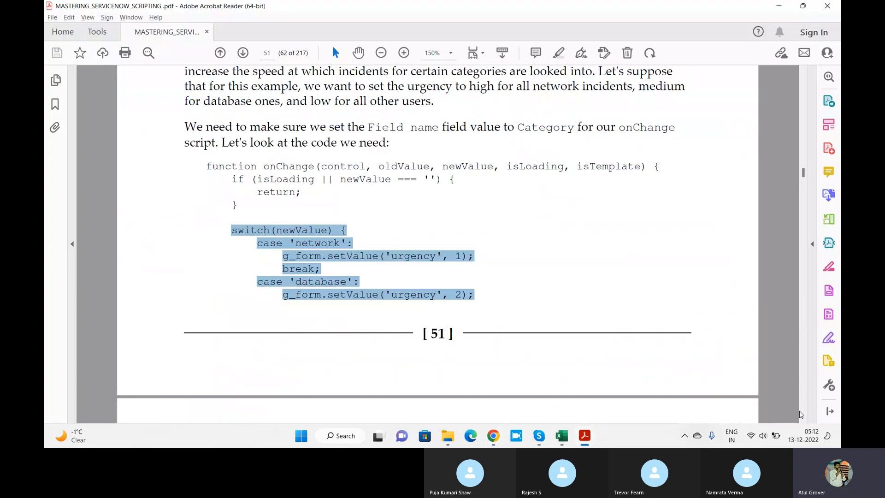
scroll(806, 421, "down", 5)
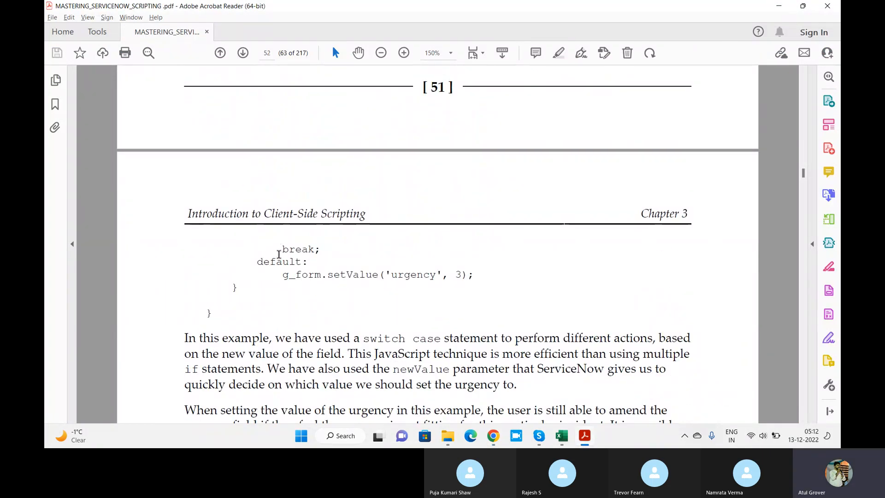
left_click_drag(279, 252, 215, 316)
key("ctrl+c")
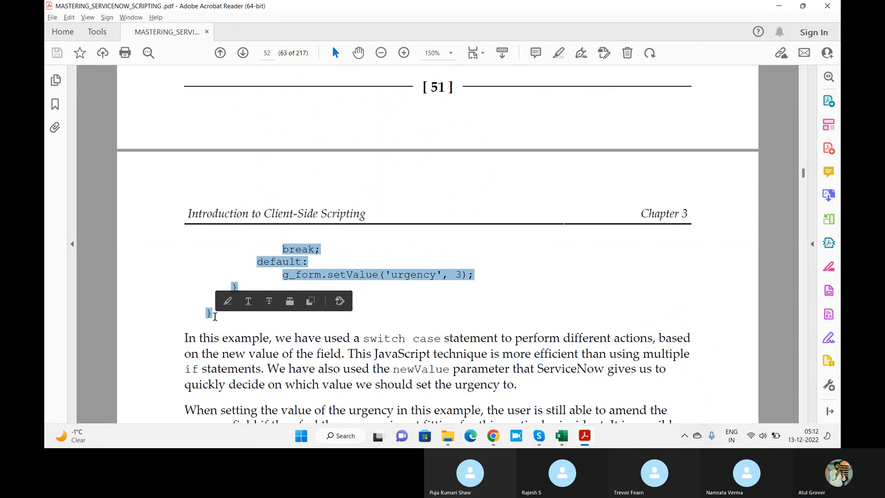
key("alt+Tab")
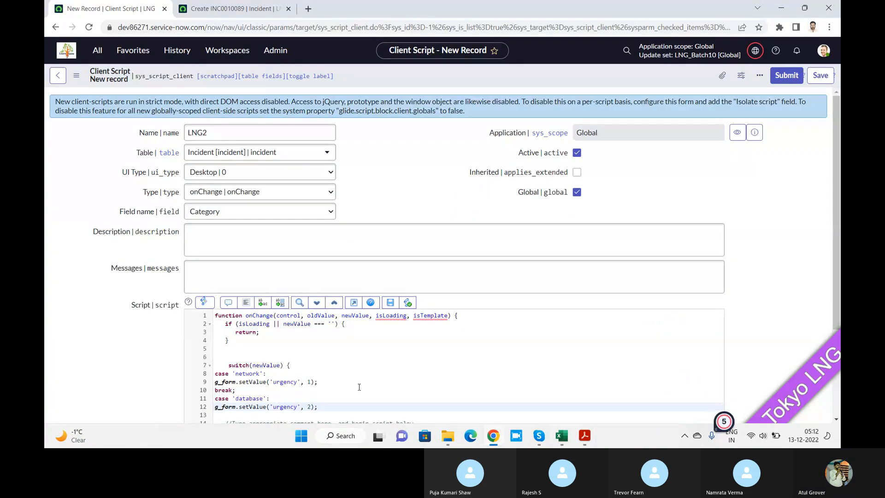
key("Return")
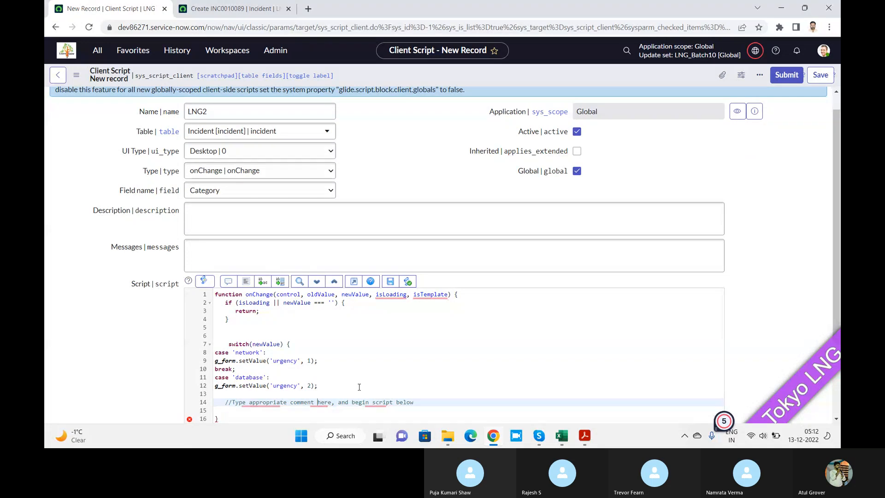
key("ctrl+v")
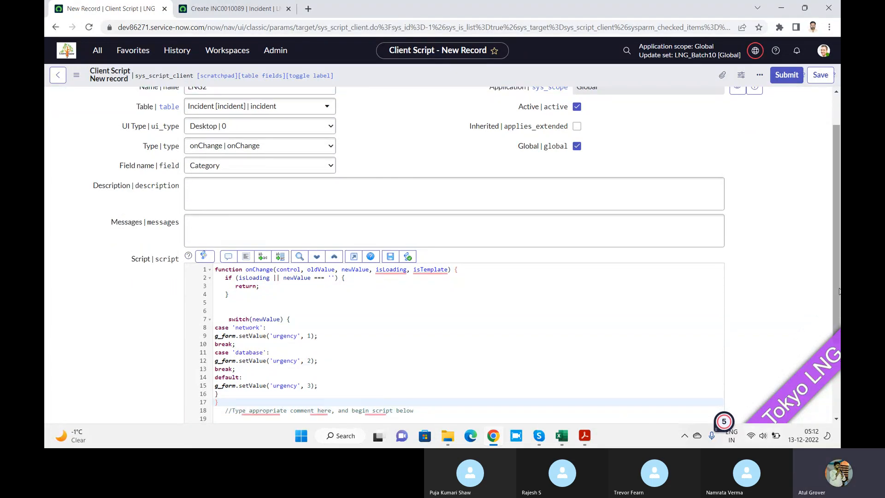
Delete the surplus closing brace on the last line of the script.
scroll(839, 291, "down", 2)
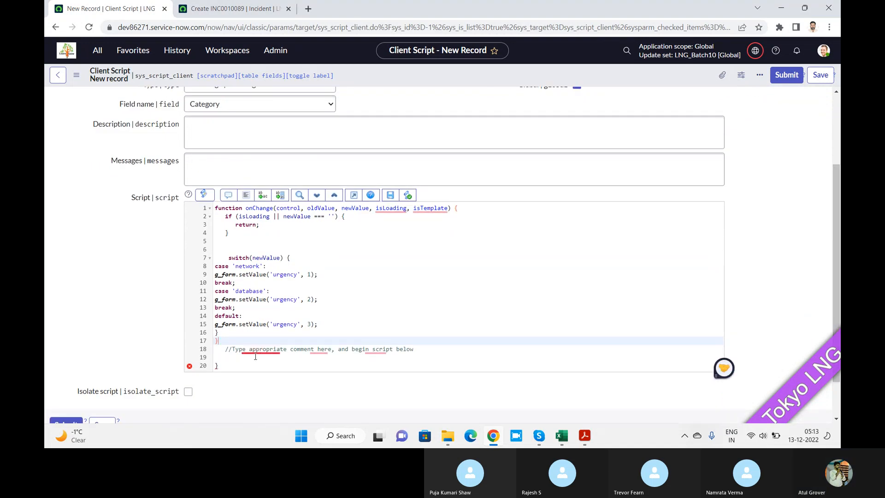
left_click(244, 369)
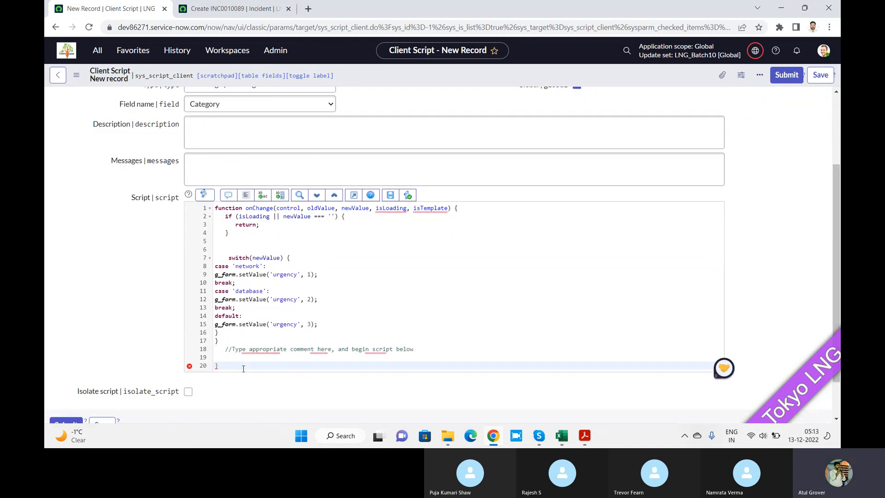
key("BackSpace")
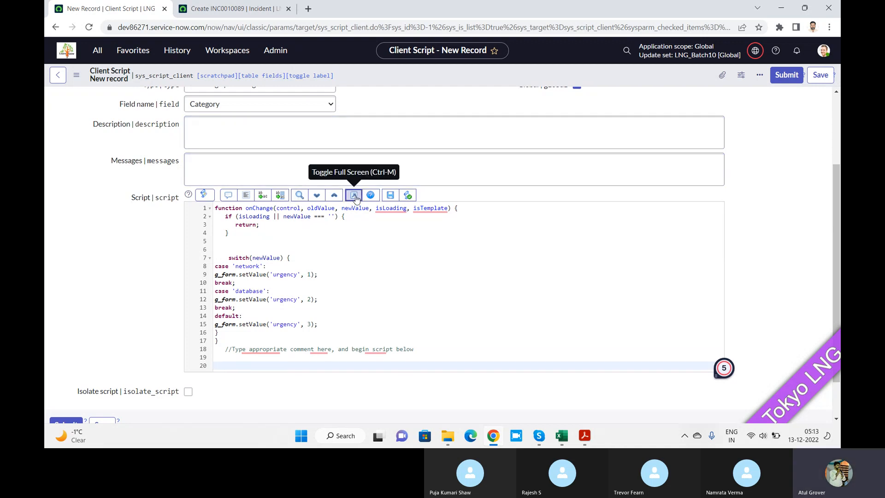
Review the onChange code in the full-screen script editor, check it against the form's field settings, and return to the normal form view.
left_click(352, 194)
left_click(104, 123)
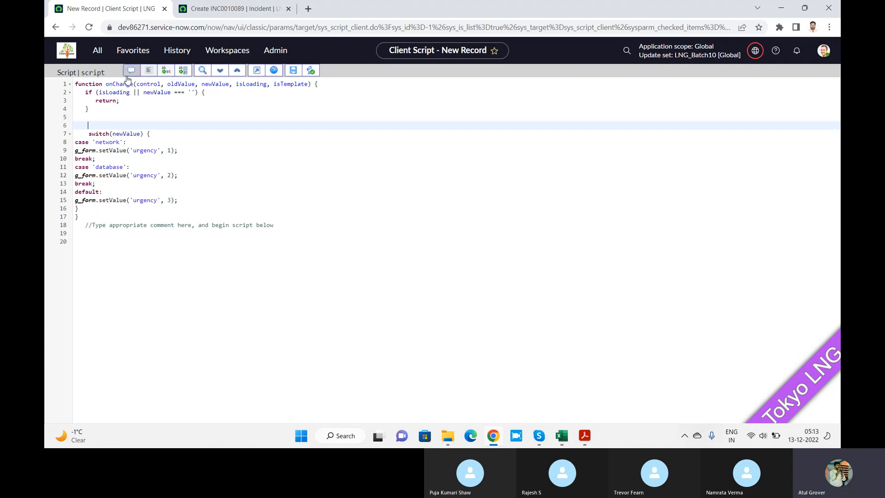
left_click(257, 70)
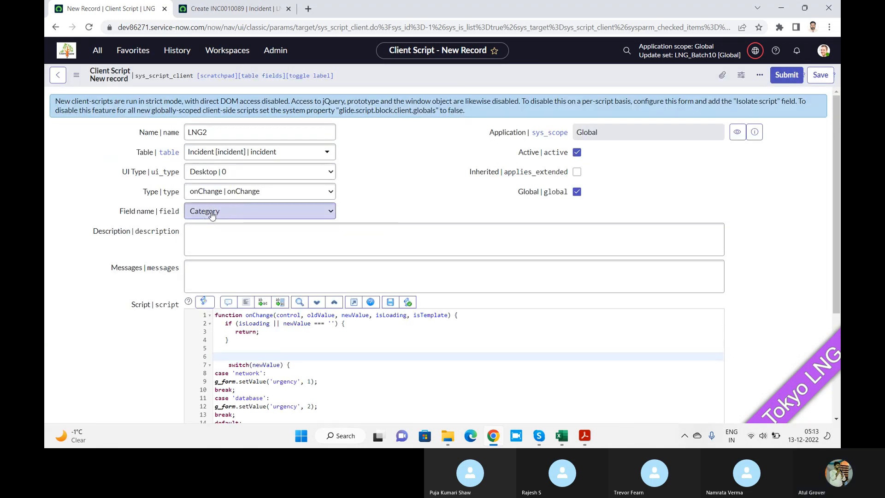
left_click(354, 302)
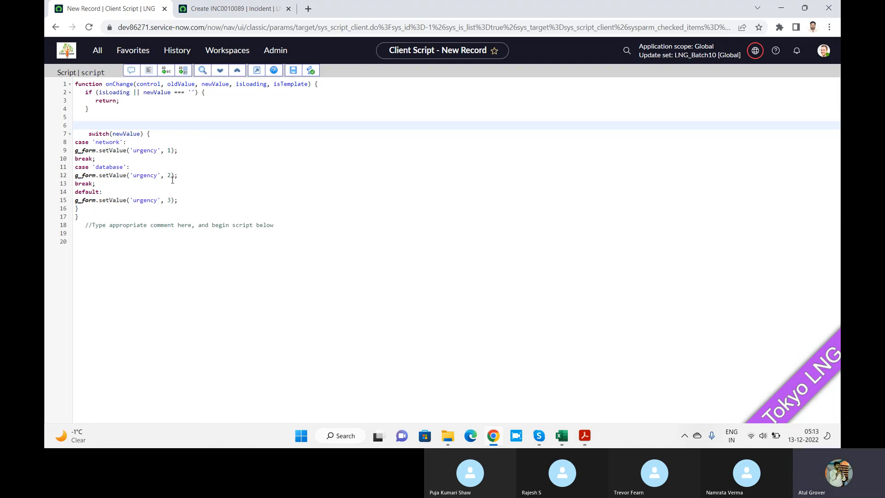
left_click(257, 71)
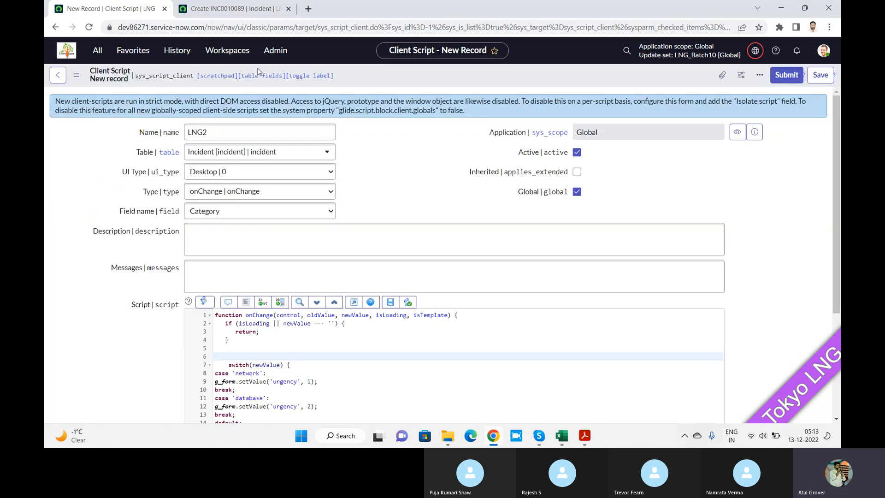
Save the LNG2 client script and reload the new incident form.
left_click(820, 77)
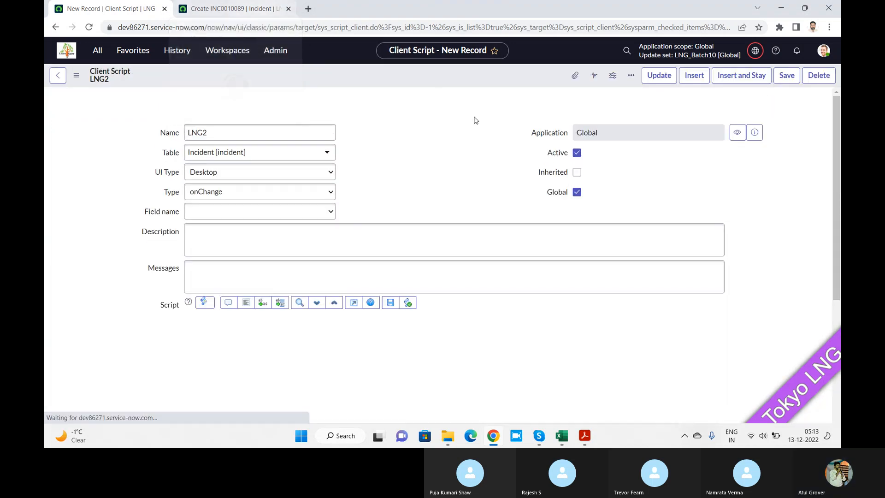
left_click(232, 8)
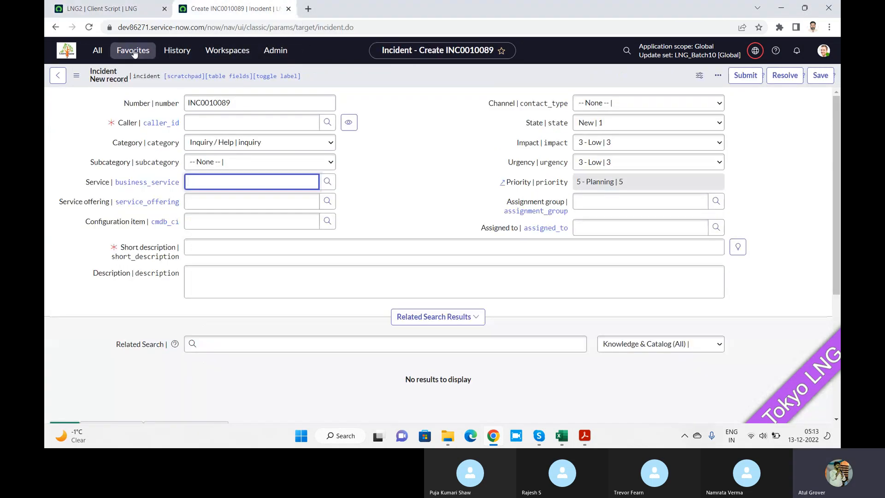
left_click(91, 27)
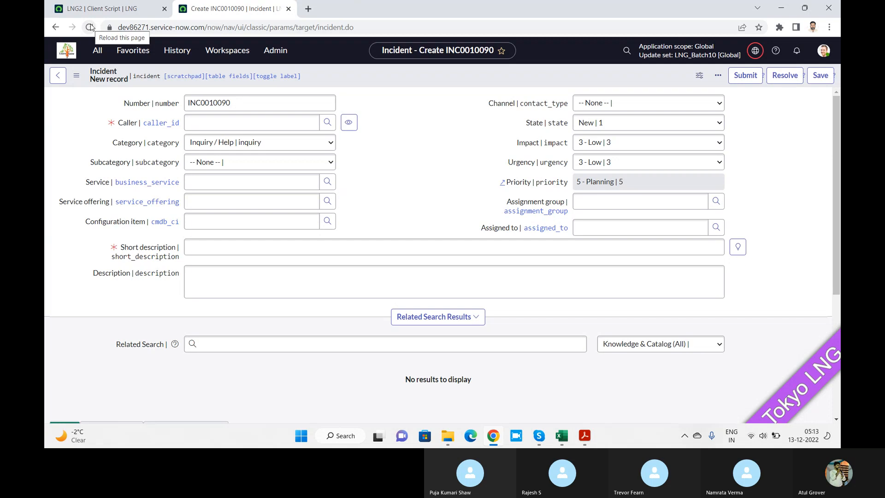
Test the script on the new incident by setting Category to Database, Network and finally Software, checking Urgency for each.
left_click(282, 143)
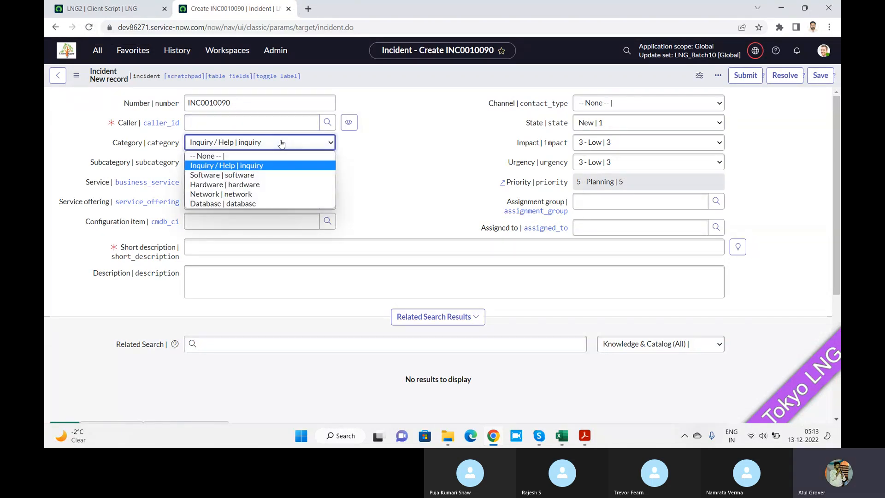
left_click(244, 203)
left_click(635, 164)
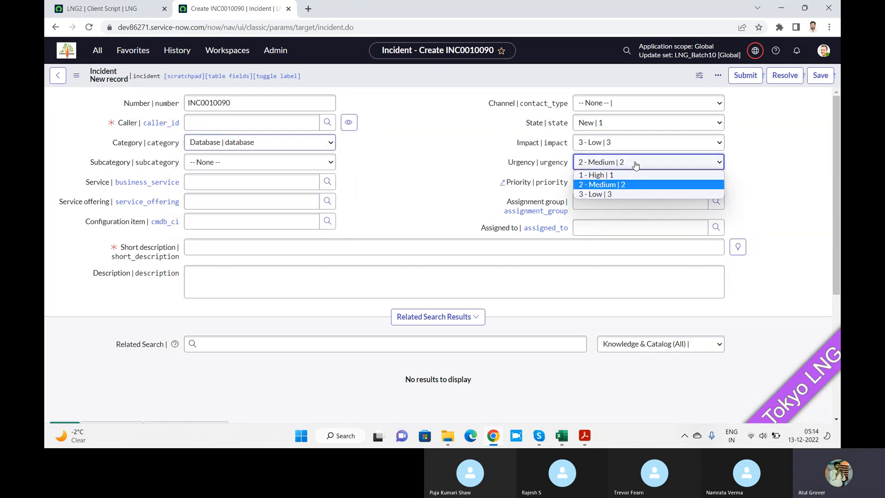
left_click(611, 185)
left_click(256, 147)
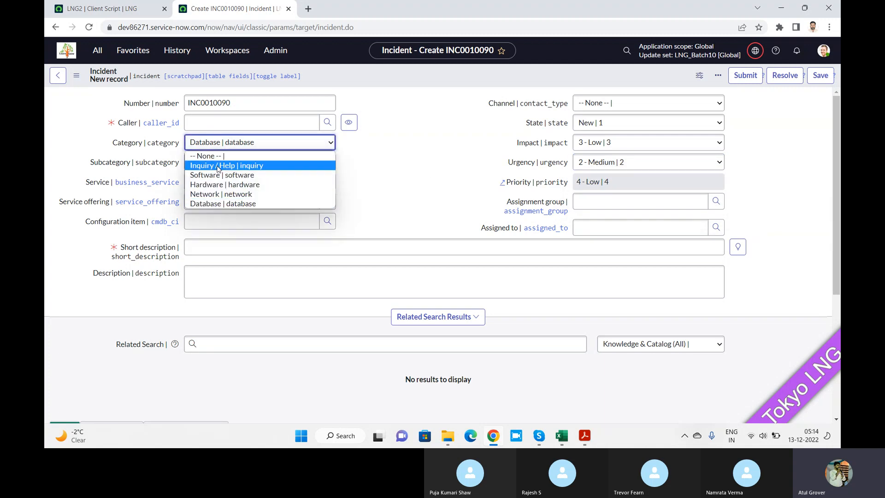
left_click(217, 194)
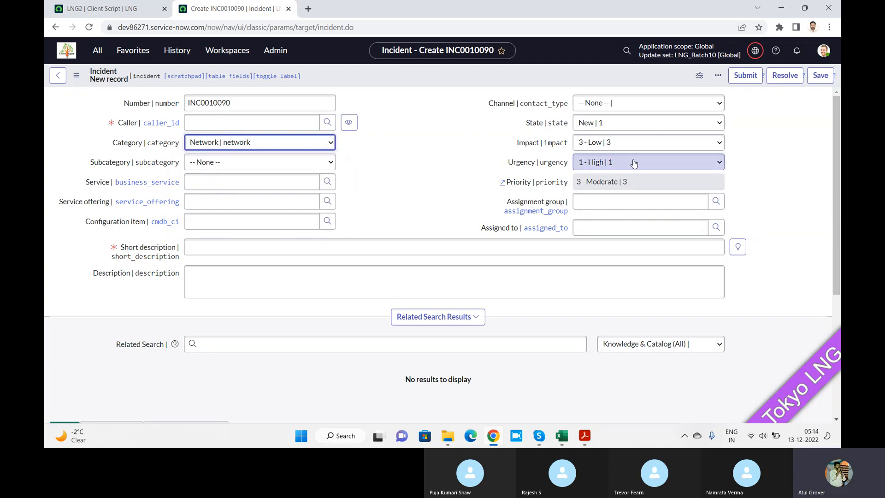
left_click(305, 146)
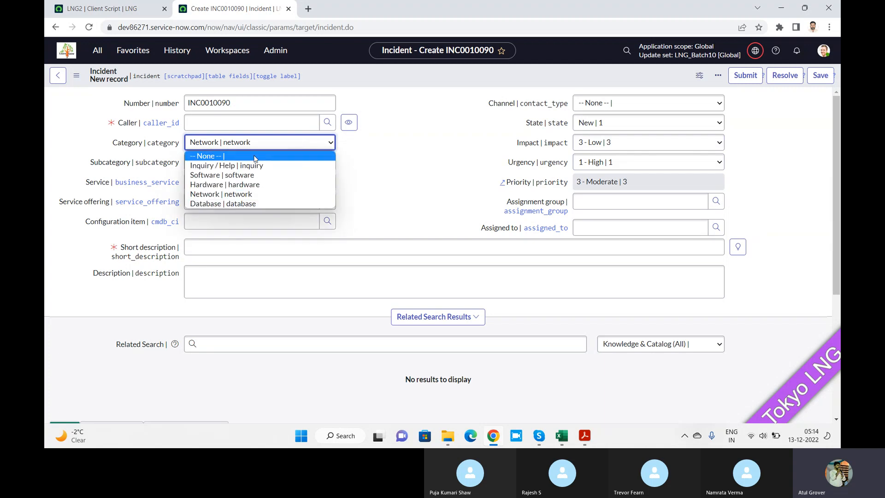
left_click(242, 175)
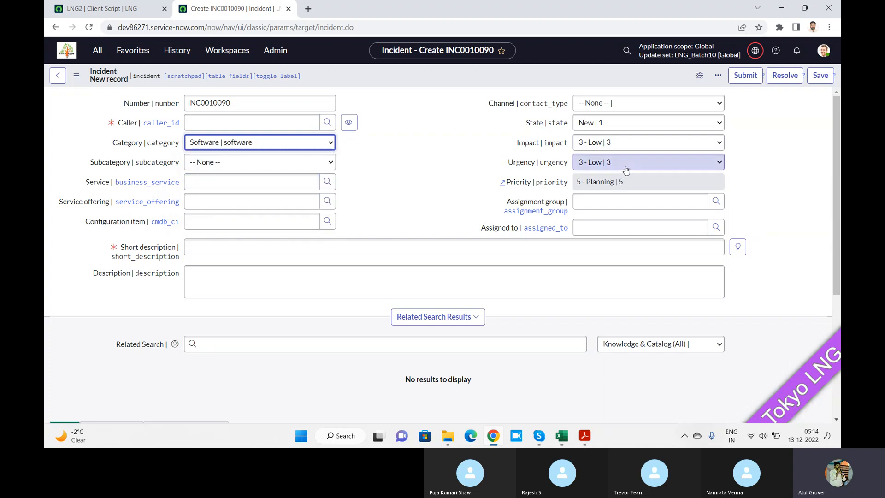
Delete one of the blank lines above the switch statement in the LNG2 client script.
left_click(108, 12)
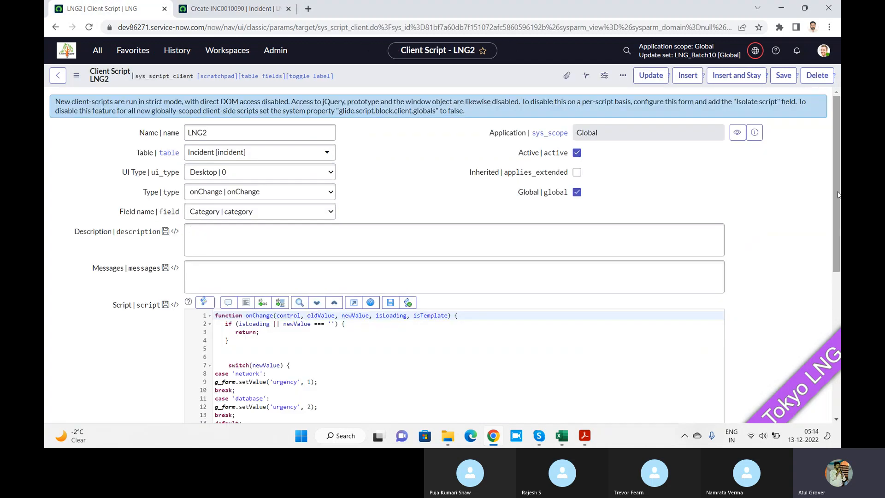
scroll(663, 236, "down", 3)
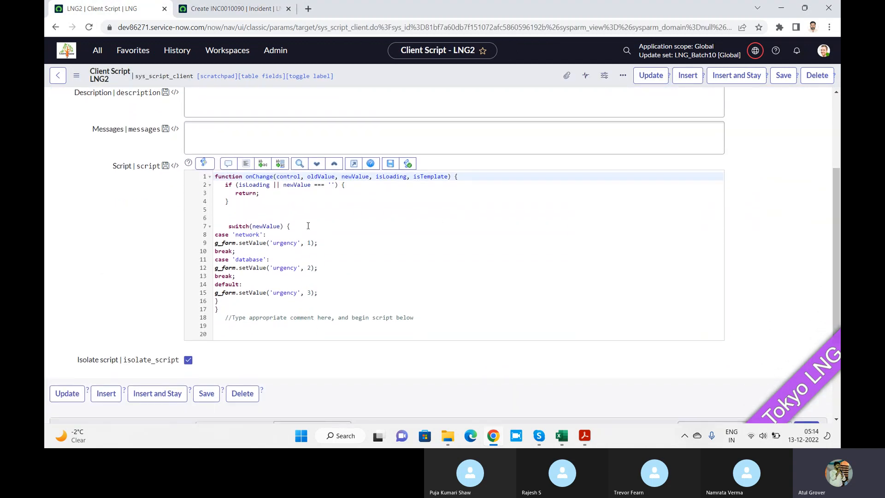
left_click(234, 211)
key("Delete")
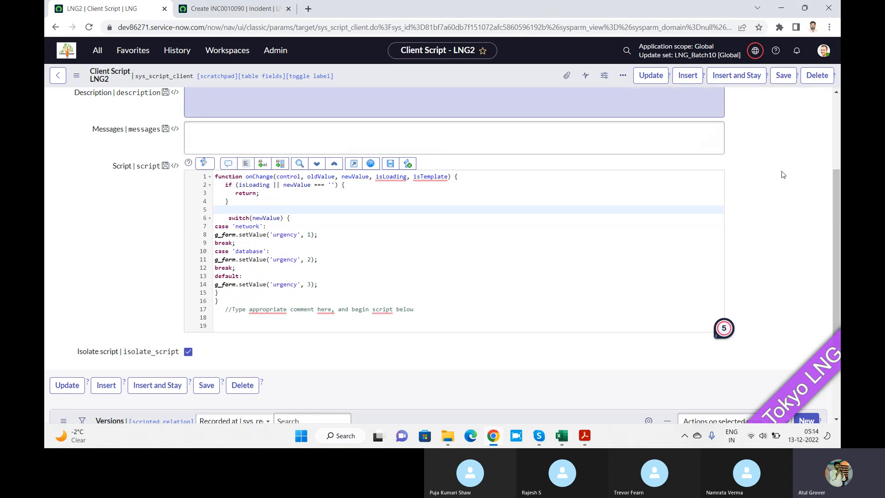
scroll(839, 108, "up", 3)
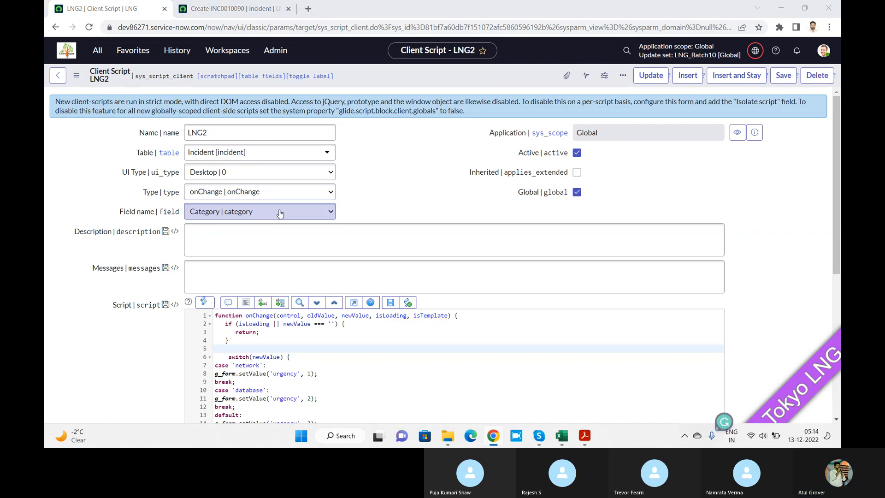
Switch to the Skype call, ring all participants who are not on the call, and return to the browser.
key("alt+Tab")
key("Tab")
key("Tab")
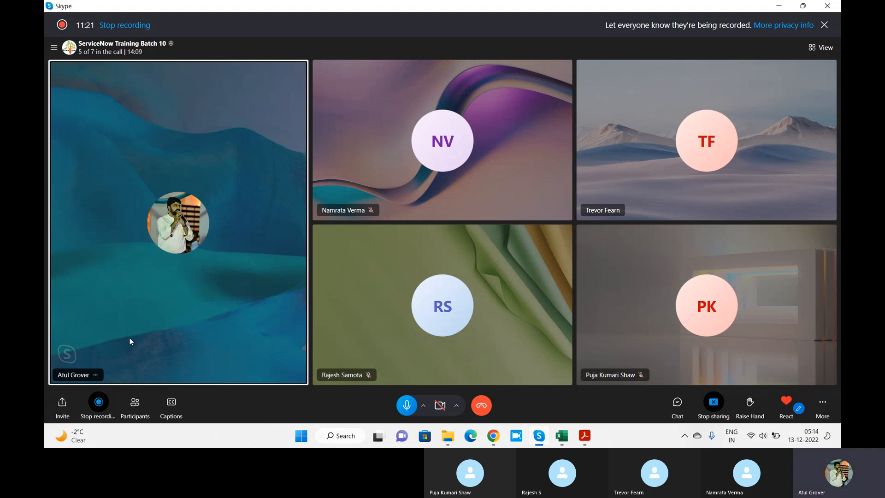
left_click(128, 403)
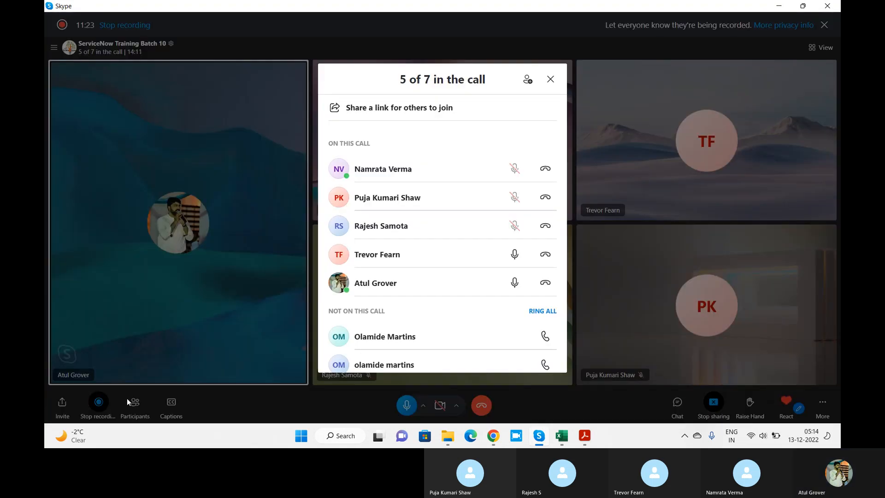
left_click(538, 311)
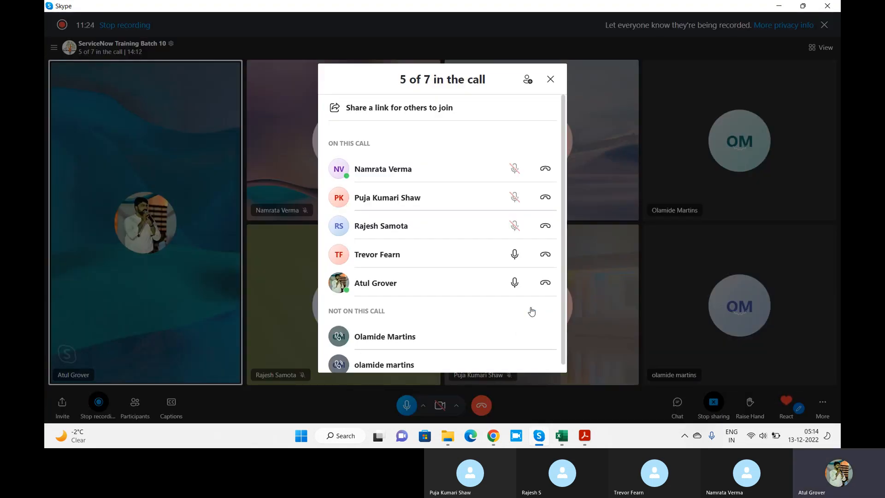
left_click(551, 79)
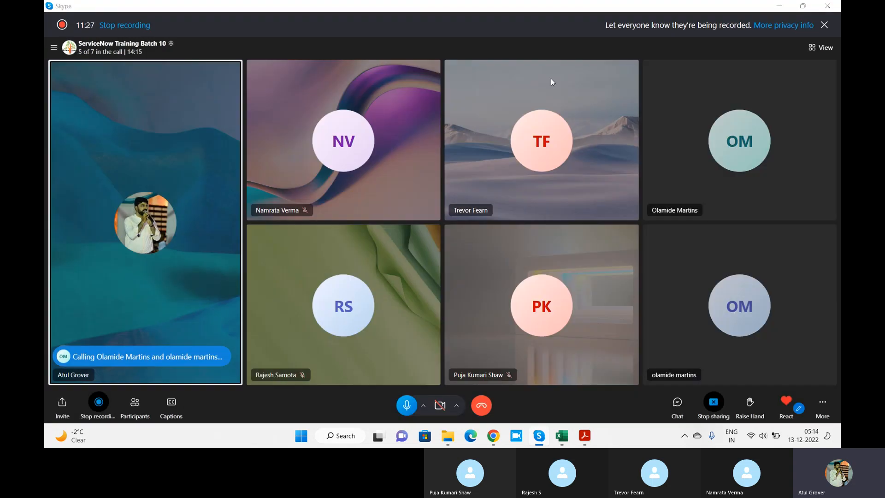
key("alt+Tab")
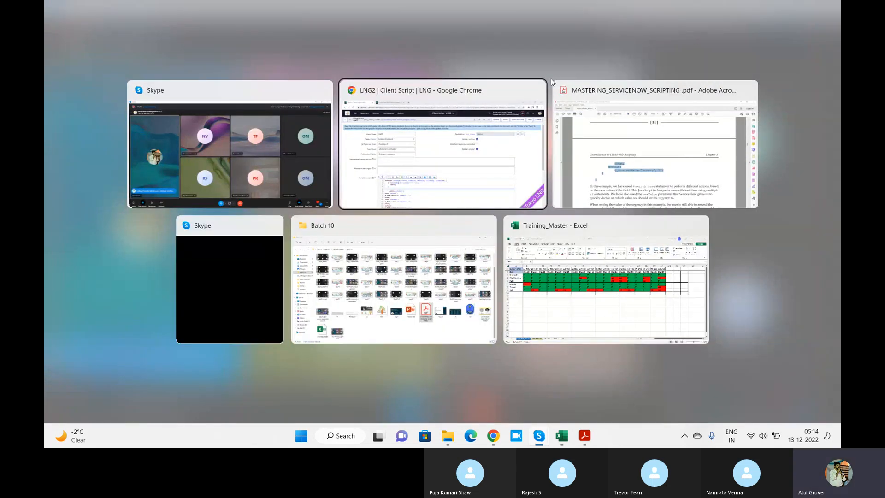
Open Notepad and write the note "onchange --- oncelledit".
key("super")
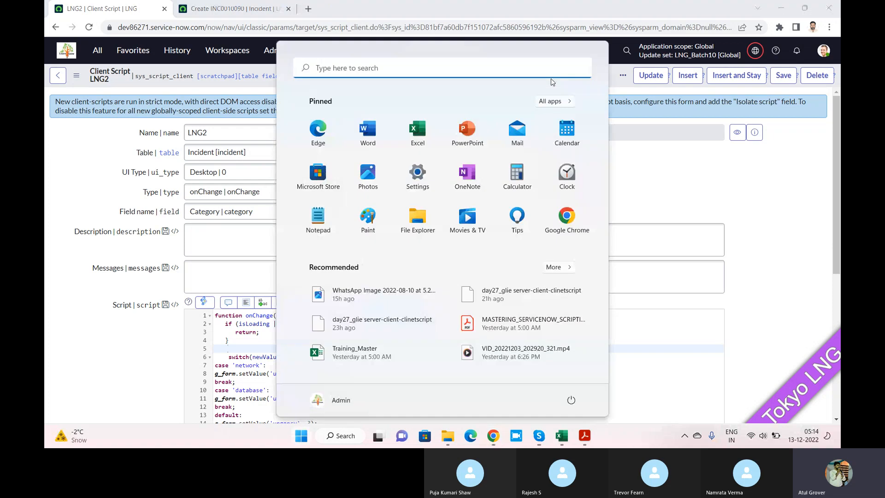
type("note")
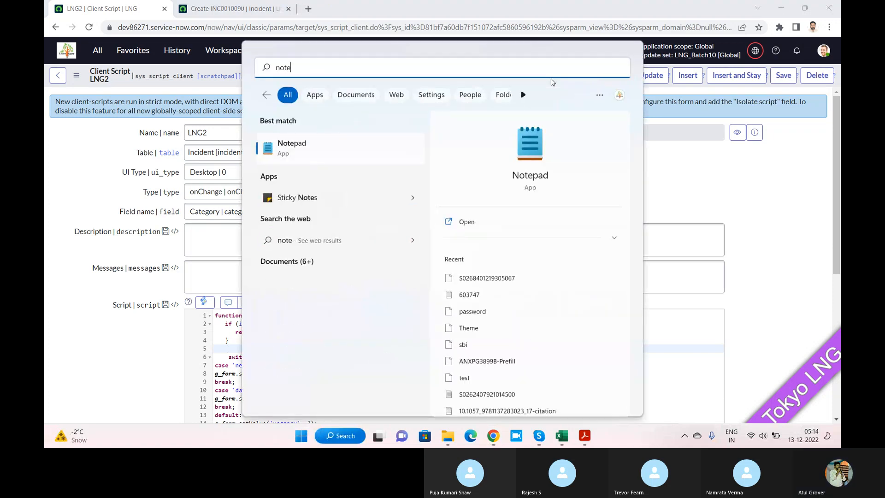
key("Return")
type("o")
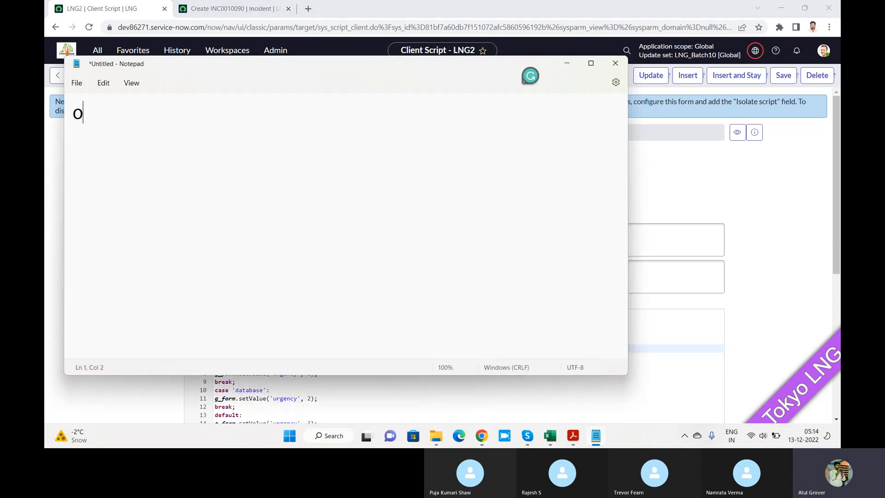
type("nchnage")
key("BackSpace")
key("BackSpace")
key("BackSpace")
key("BackSpace")
key("BackSpace")
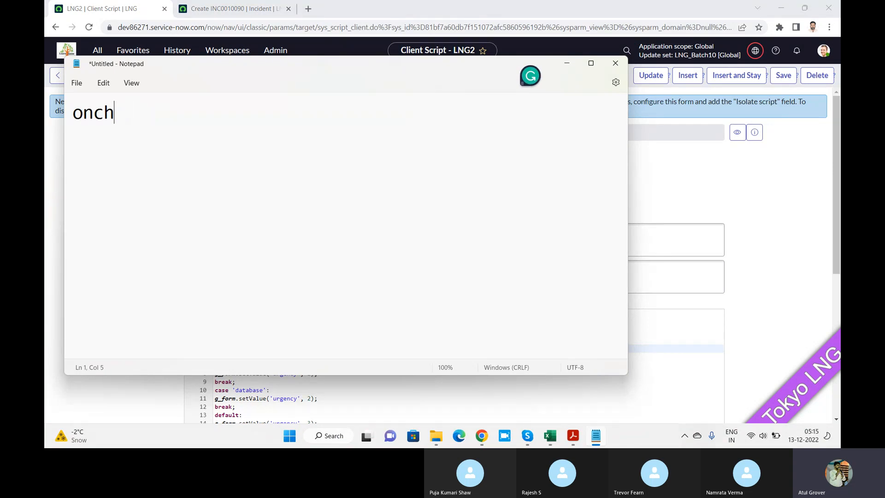
type("ange --- ")
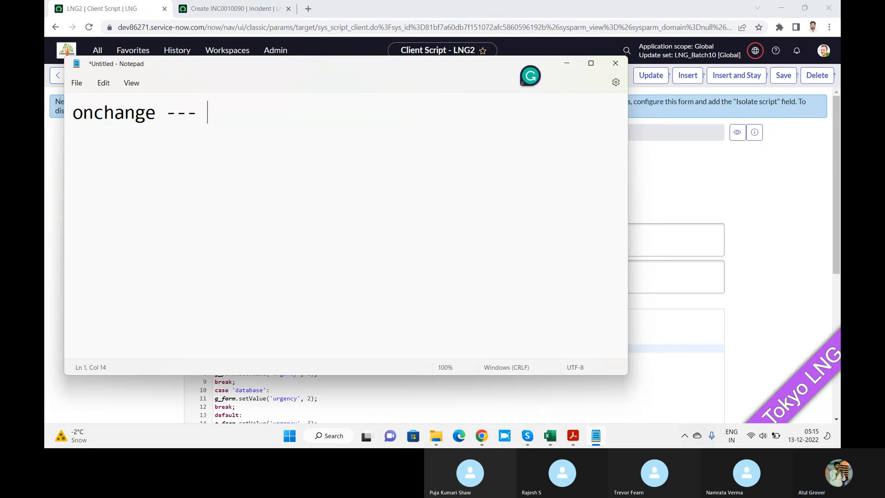
type("oncelledit")
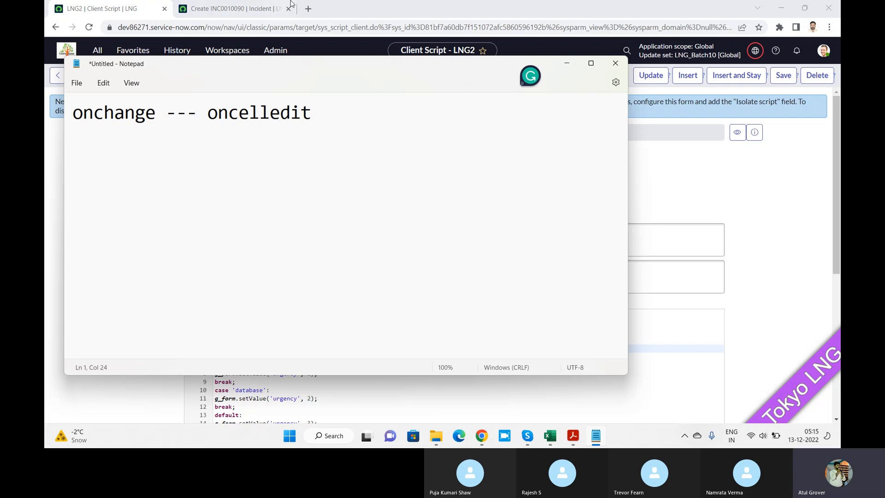
Return to the new incident, choose the first recent caller, enter the short description LNG3, and save the record.
left_click(219, 10)
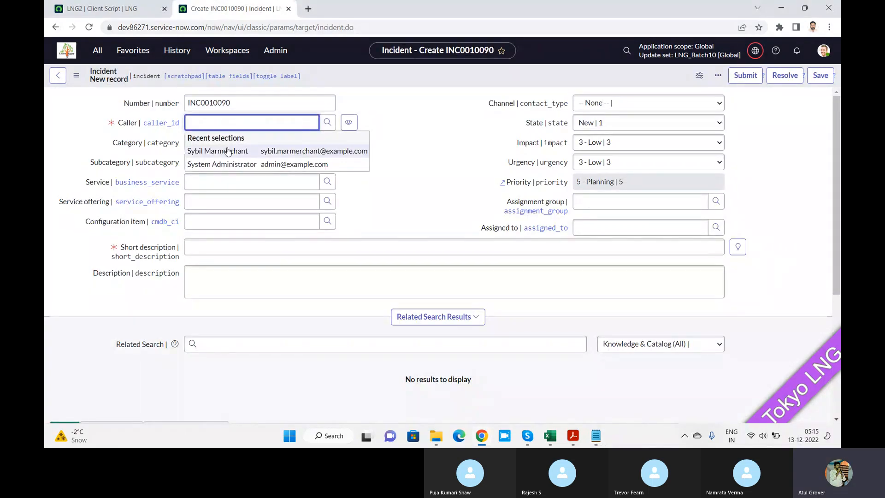
left_click(228, 151)
left_click(232, 251)
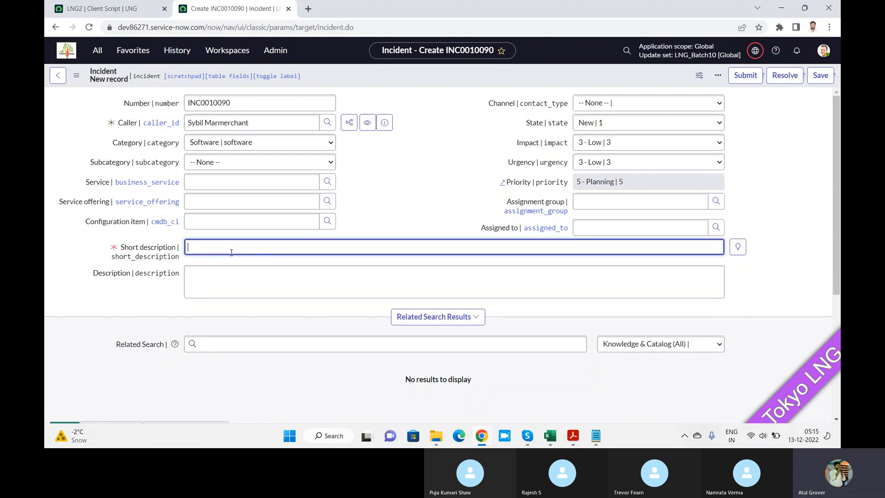
type("LNG3")
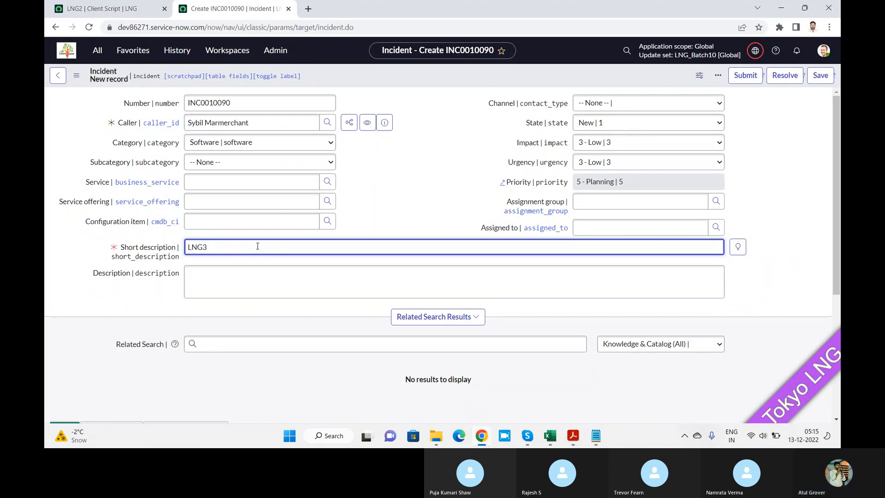
left_click(818, 79)
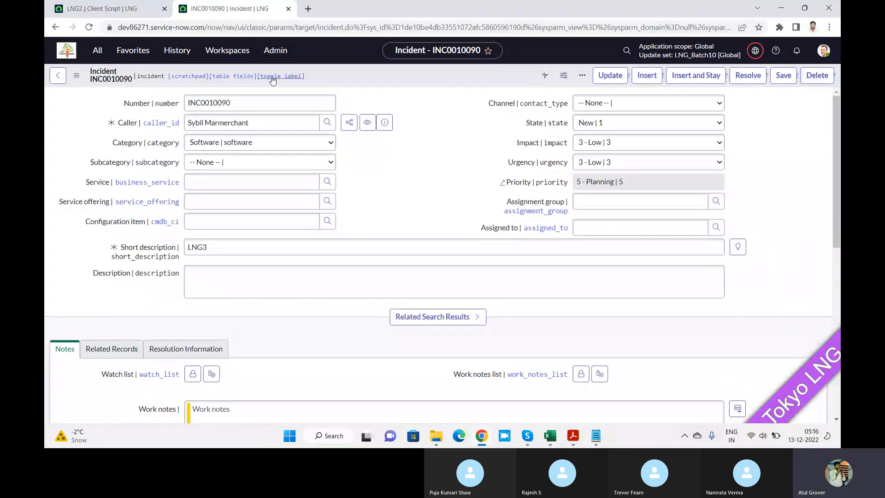
Open the list of open incidents and sort it by Number in descending order.
left_click(97, 50)
type("incide")
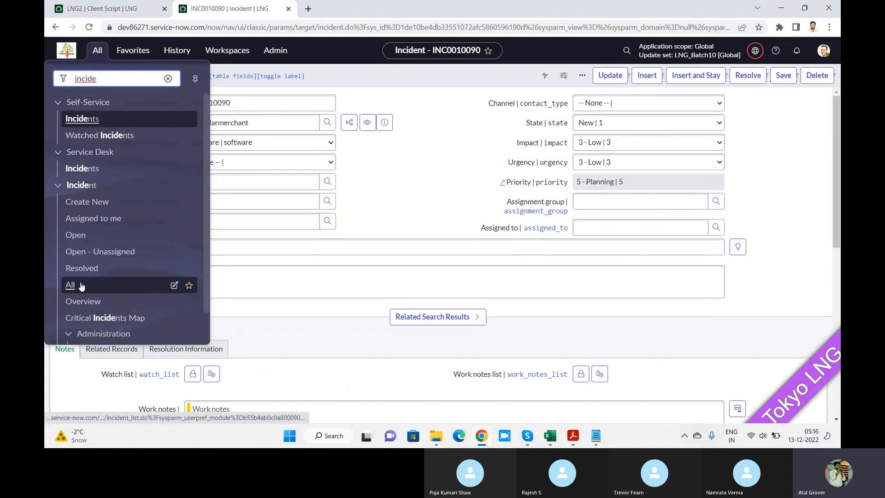
left_click(78, 236)
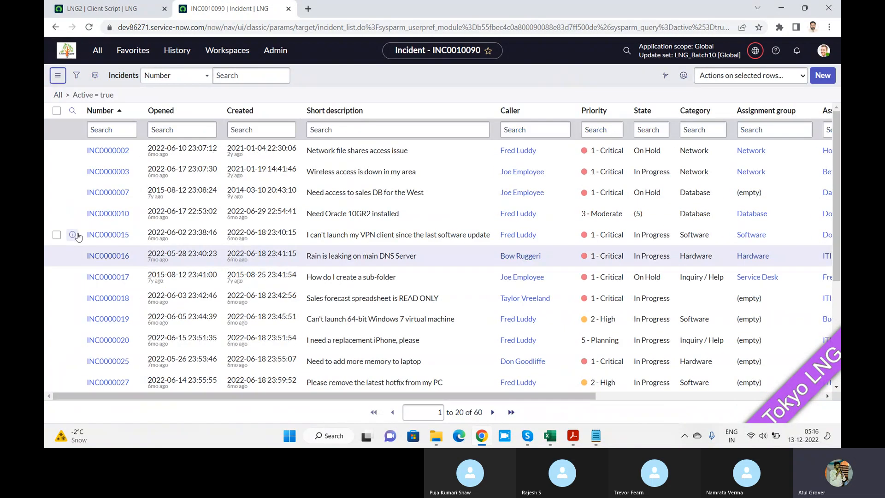
left_click(108, 117)
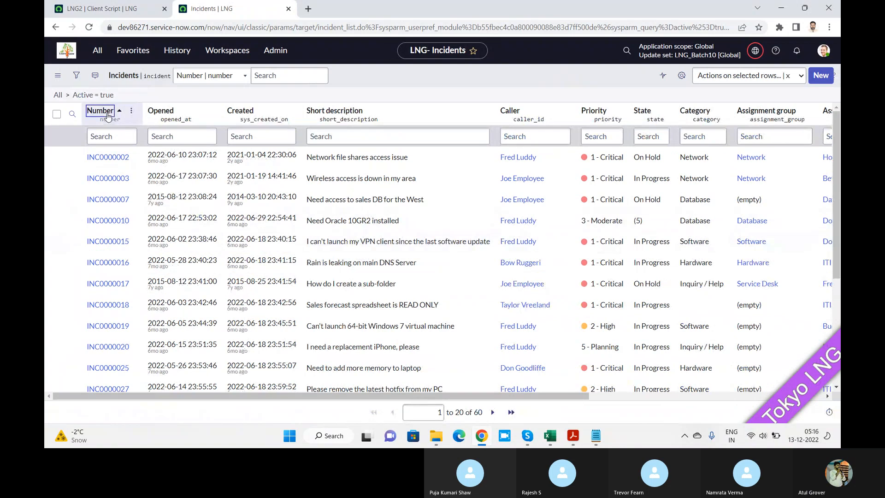
left_click(108, 115)
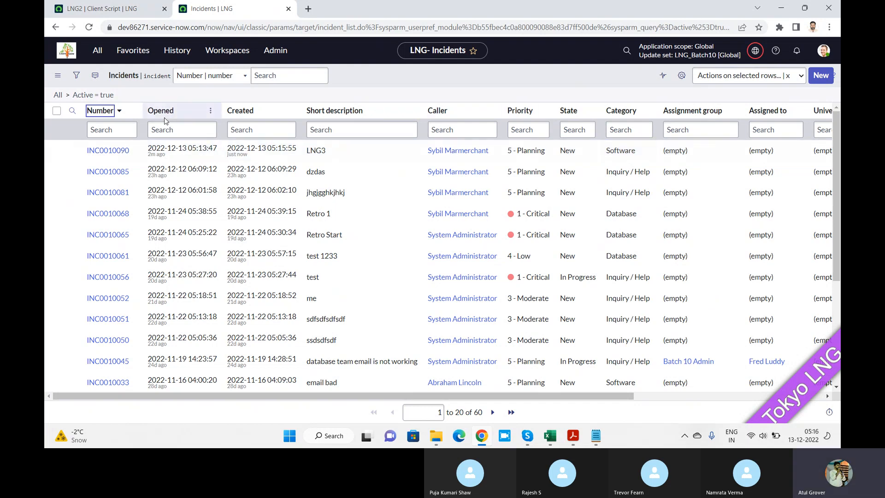
Add the Urgency column to the incident list and place it directly after Created.
left_click(681, 75)
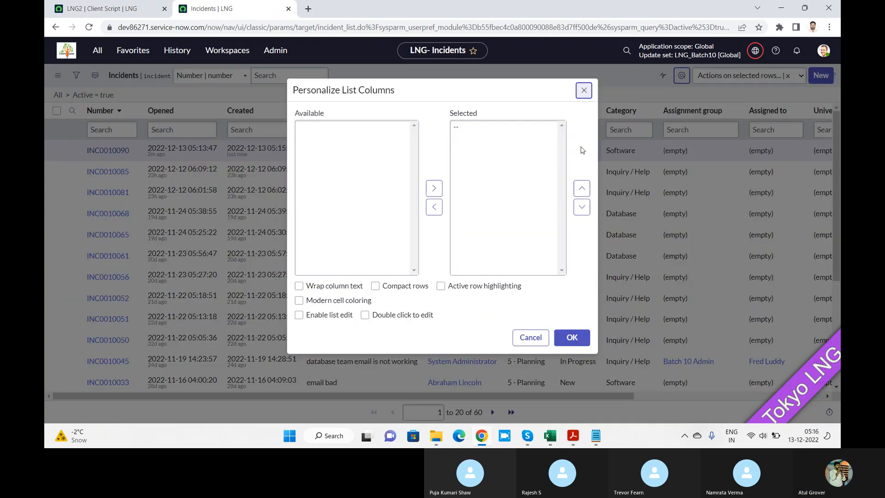
left_click(328, 165)
type("ur")
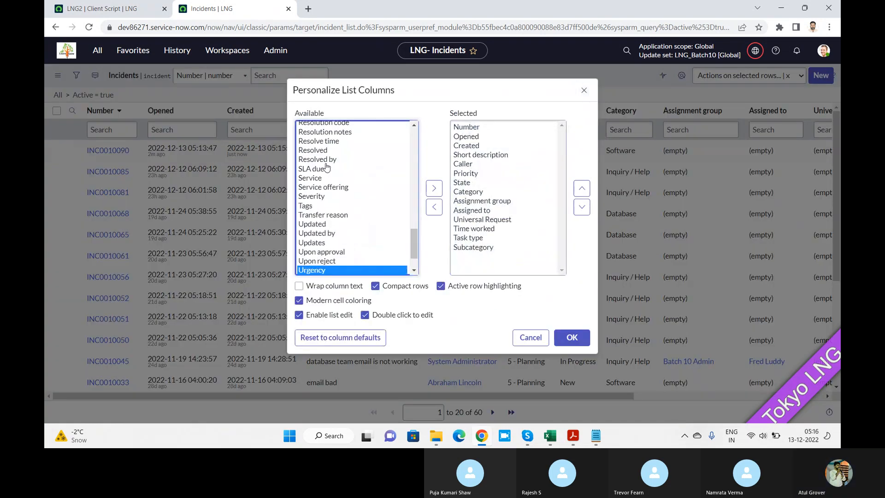
left_click(434, 188)
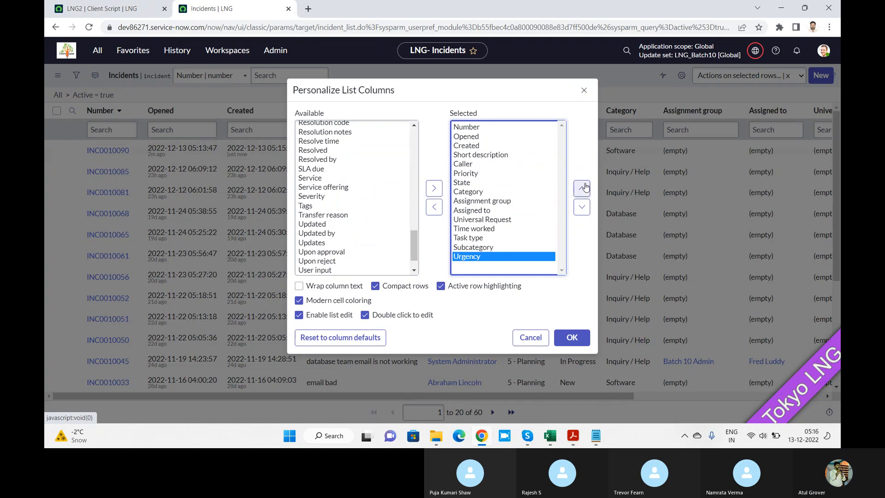
left_click(582, 188)
left_click(582, 188)
left_click(582, 188)
left_click(582, 188)
left_click(582, 188)
left_click(582, 188)
left_click(582, 187)
left_click(582, 187)
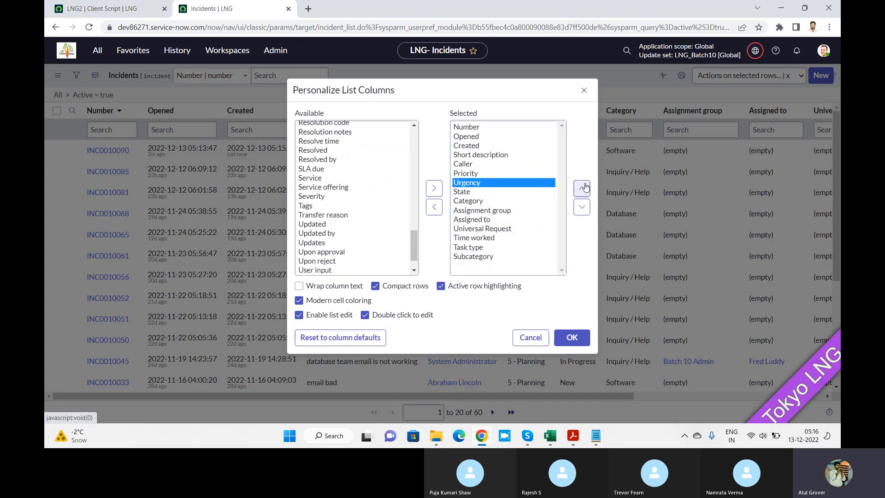
left_click(581, 188)
left_click(582, 188)
left_click(582, 188)
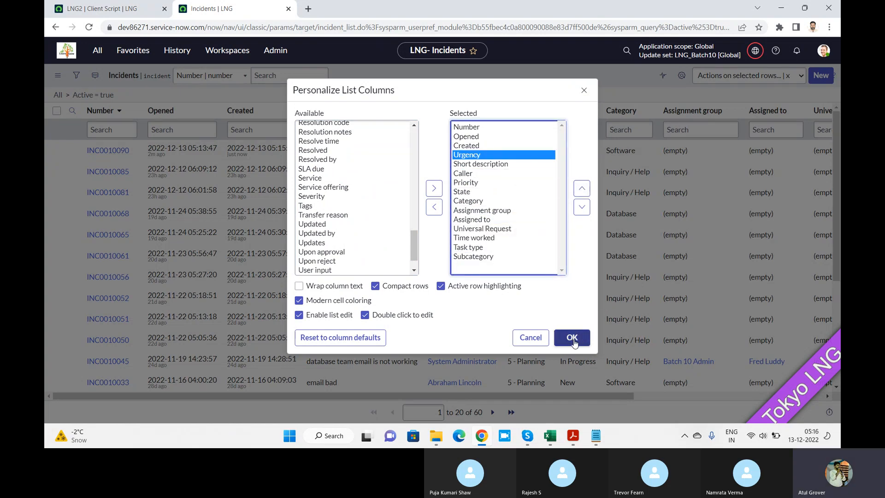
left_click(573, 341)
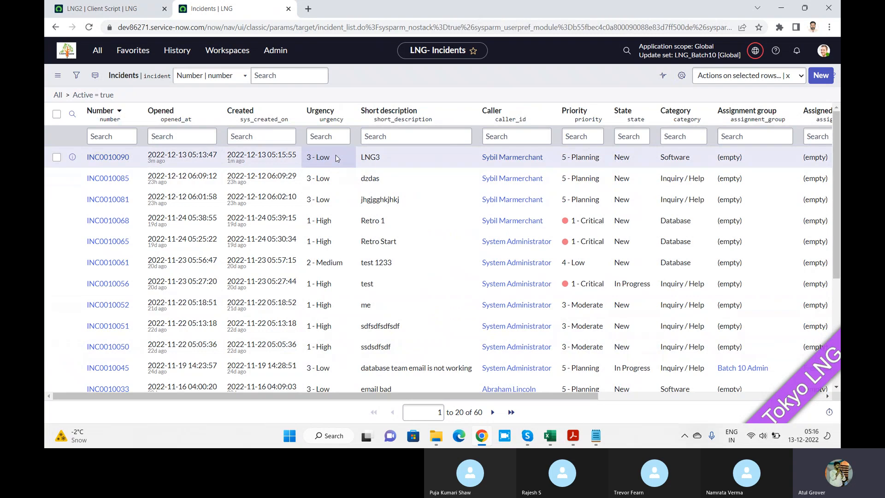
Change the Category of the LNG3 incident to Network directly in the list and save the cell.
double_click(687, 159)
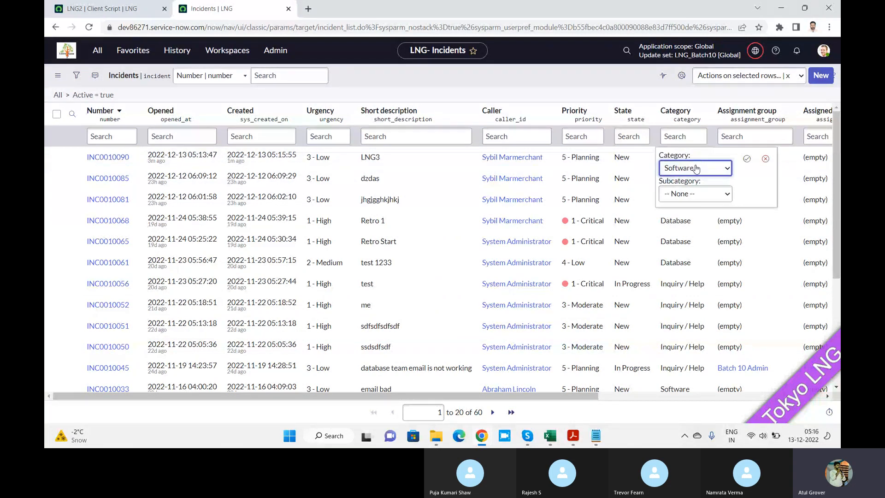
left_click(695, 167)
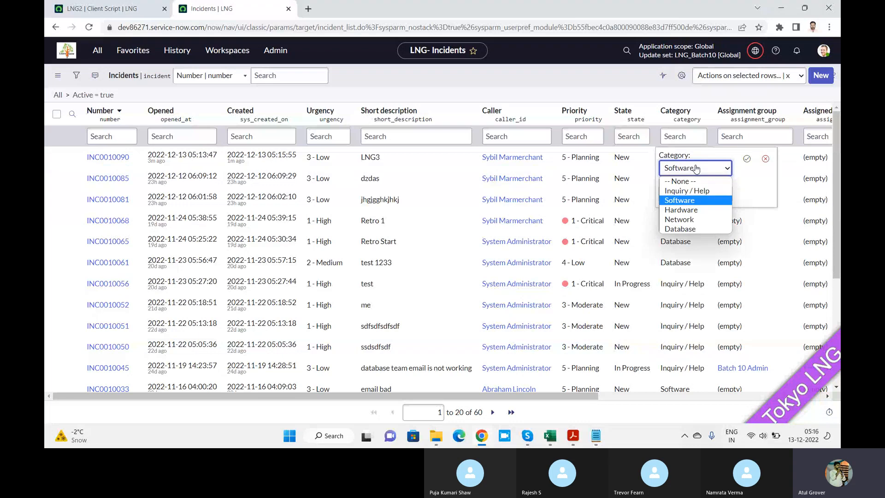
left_click(688, 219)
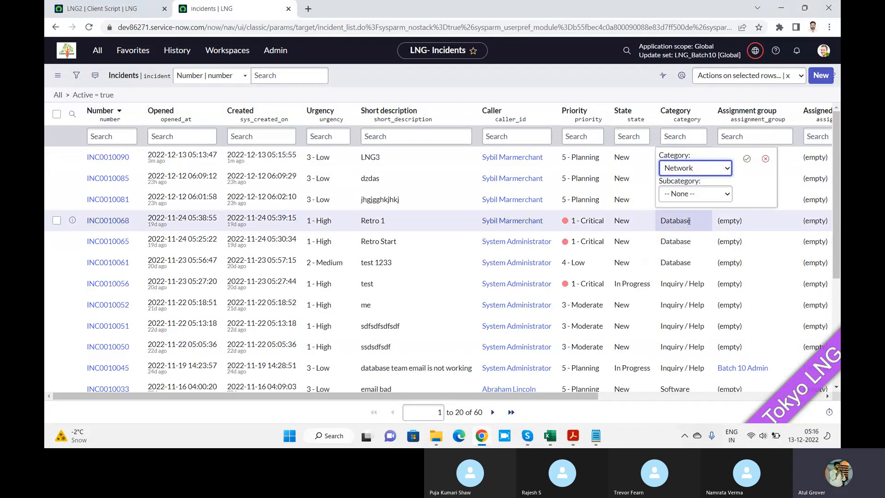
left_click(747, 159)
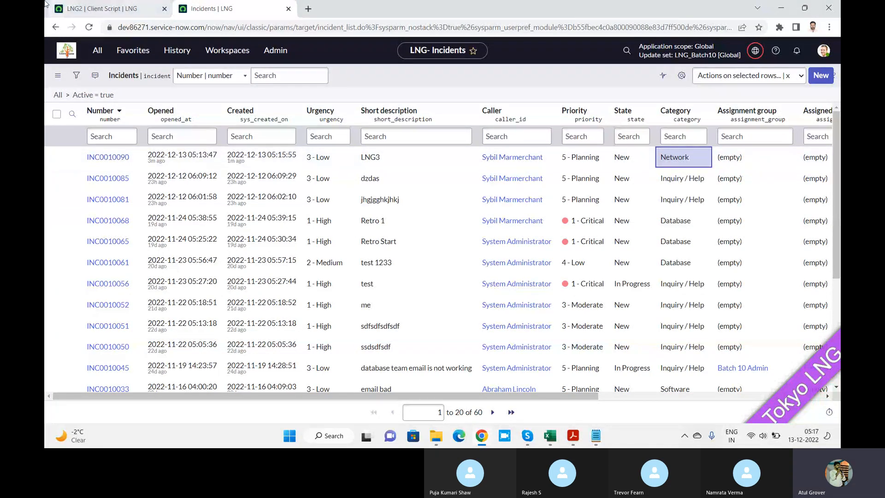
Check the urgency line of the 'network' case in the LNG2 client script, and refresh the incident list.
left_click(107, 10)
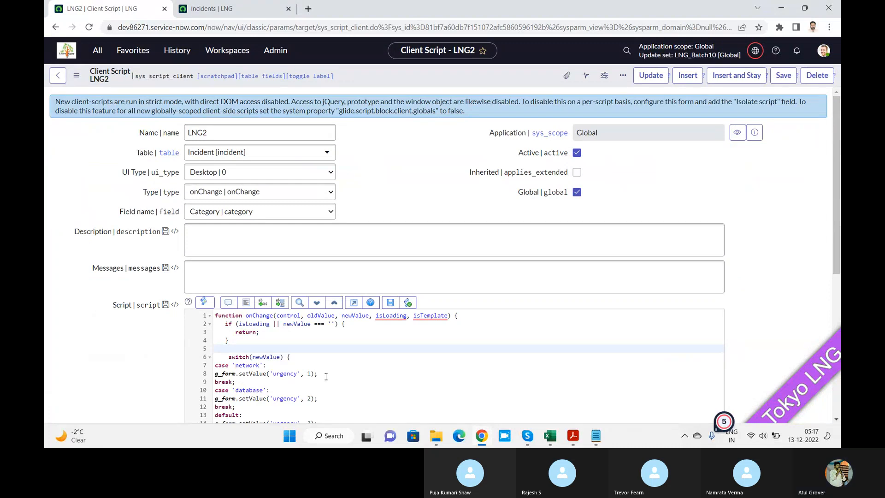
left_click_drag(325, 374, 256, 374)
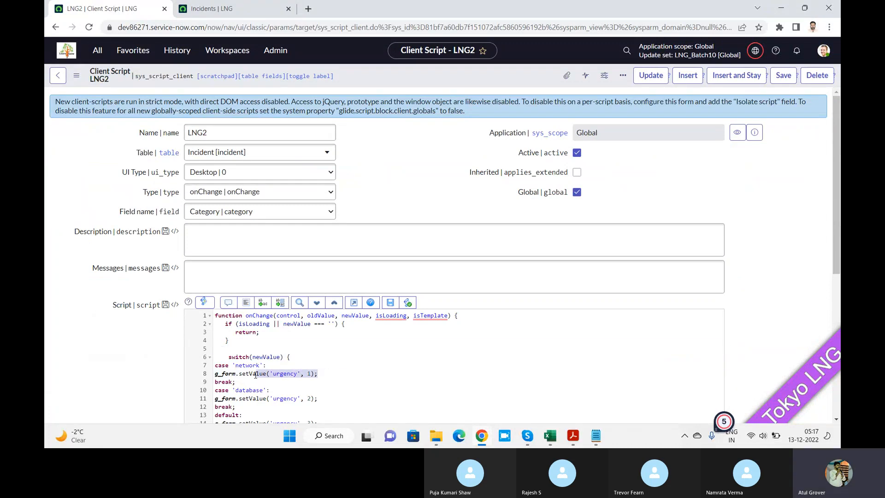
left_click(218, 10)
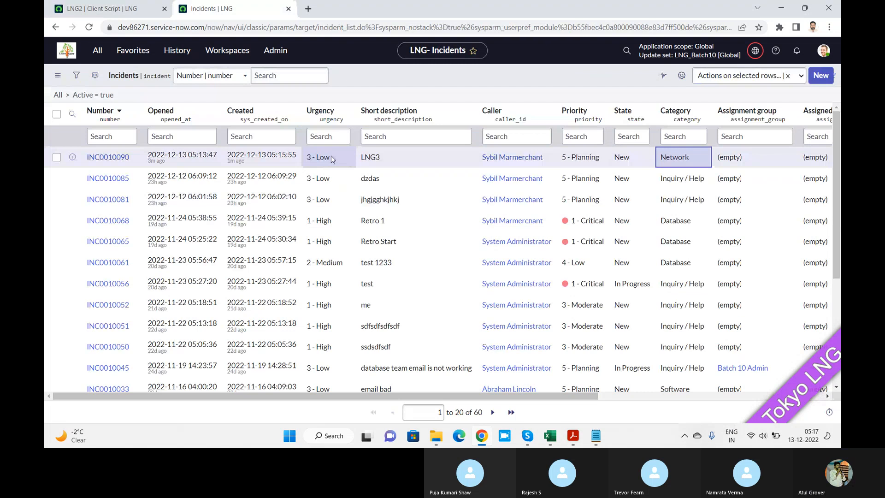
right_click(405, 81)
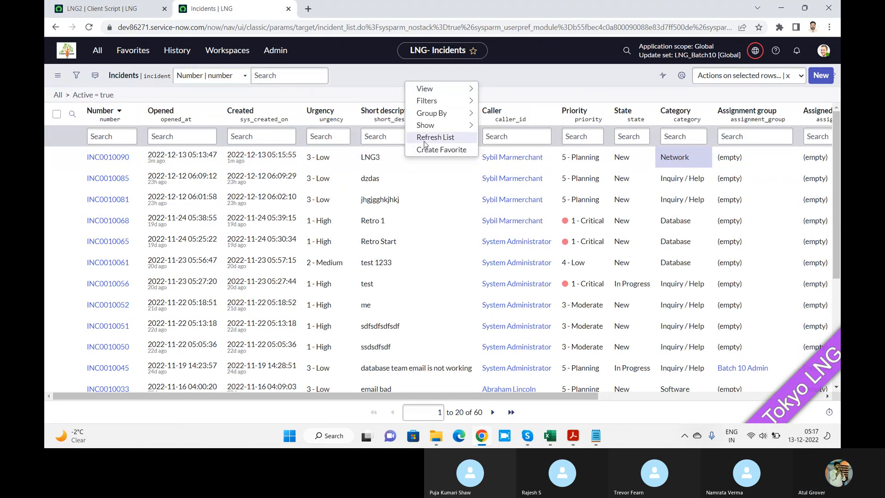
left_click(426, 144)
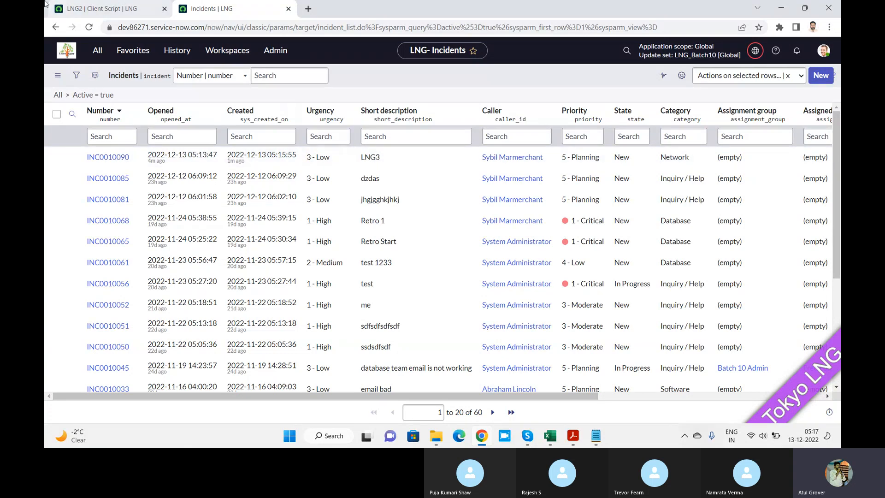
Return to the LNG2 client script and select the block from switch(newValue) to its closing braces.
left_click(91, 12)
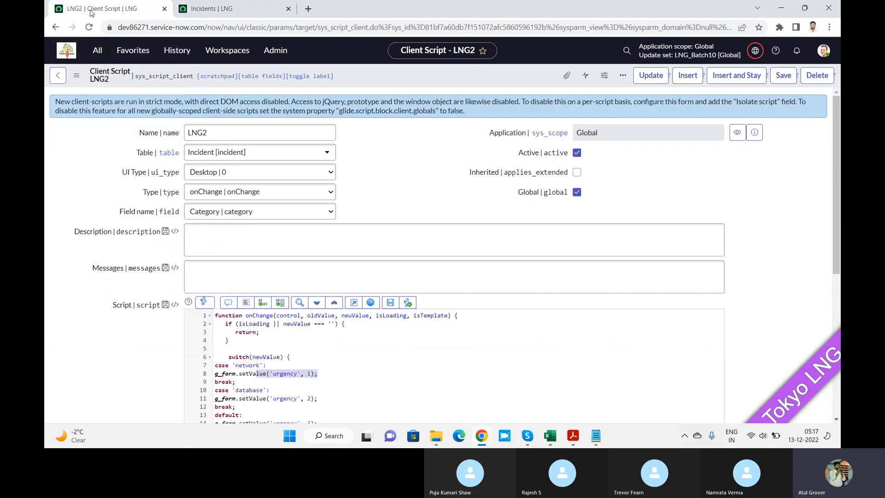
left_click(306, 356)
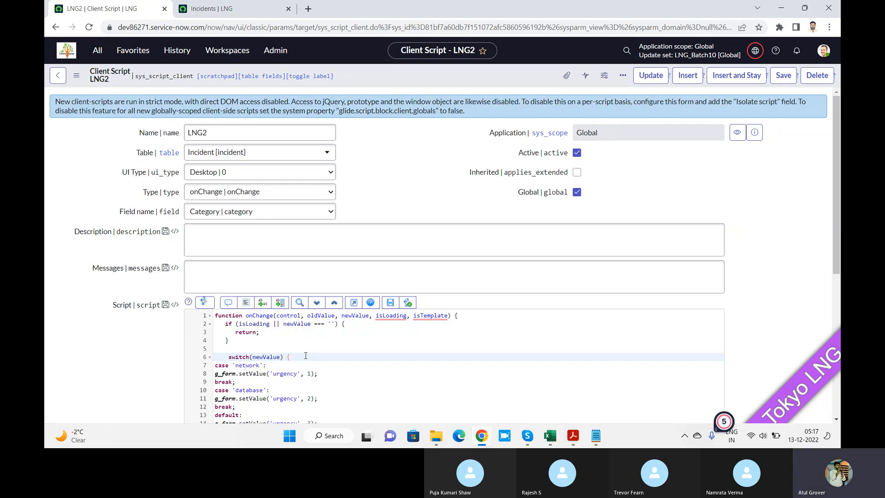
left_click_drag(228, 357, 237, 396)
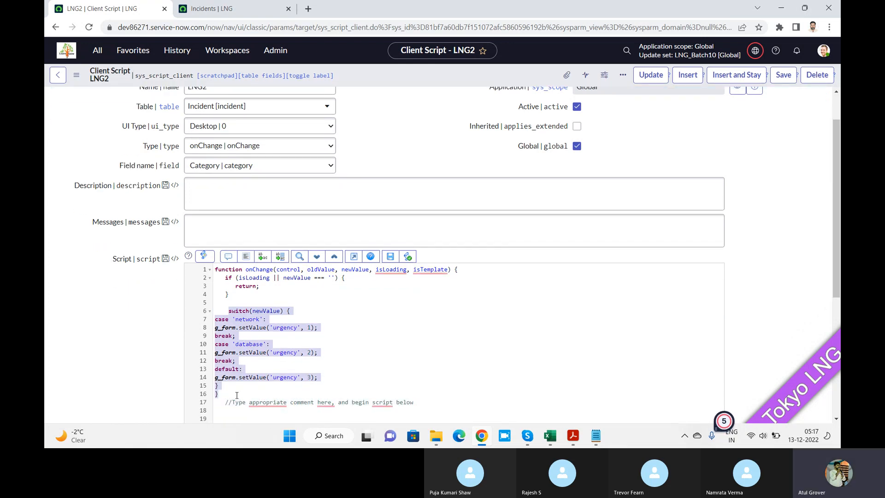
Create a new client script record and name it LNG4.
left_click(99, 52)
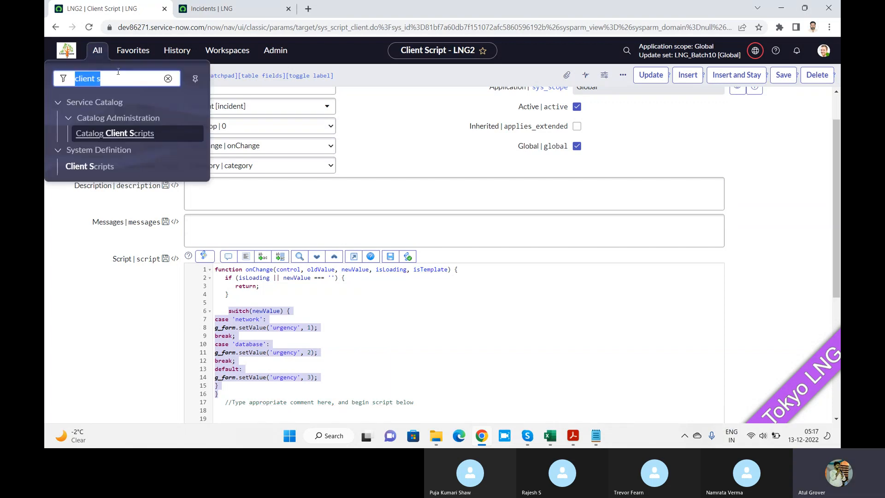
left_click(94, 166)
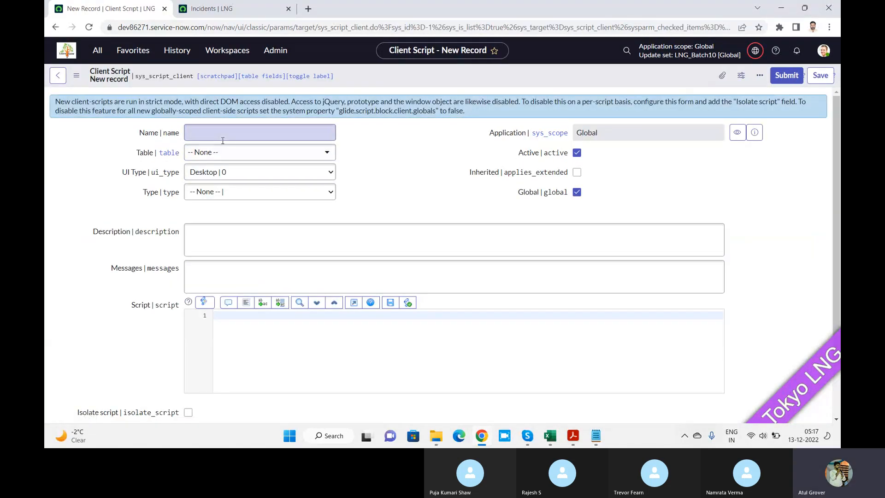
left_click(223, 138)
type("LN")
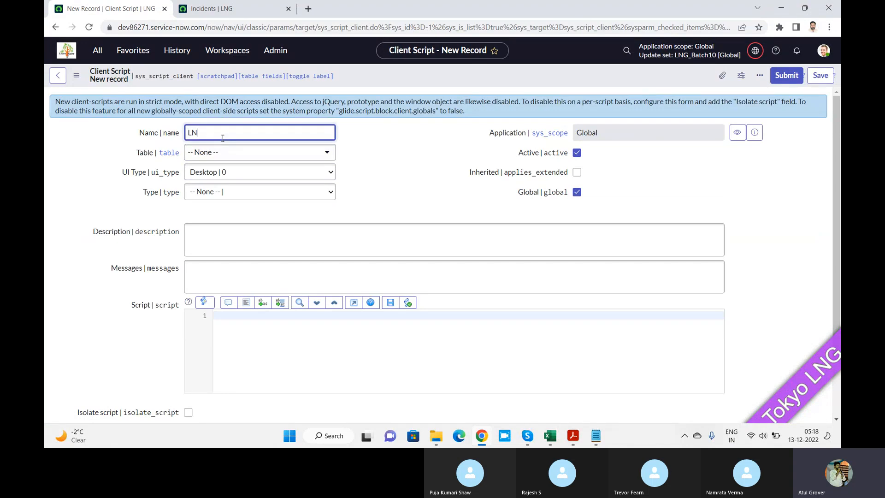
type("G4")
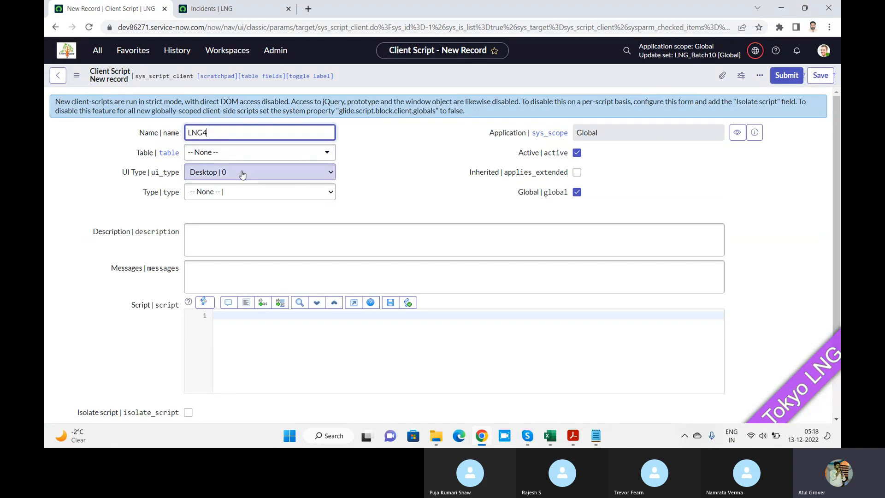
Set the new client script's table to Incident [incident].
left_click(235, 192)
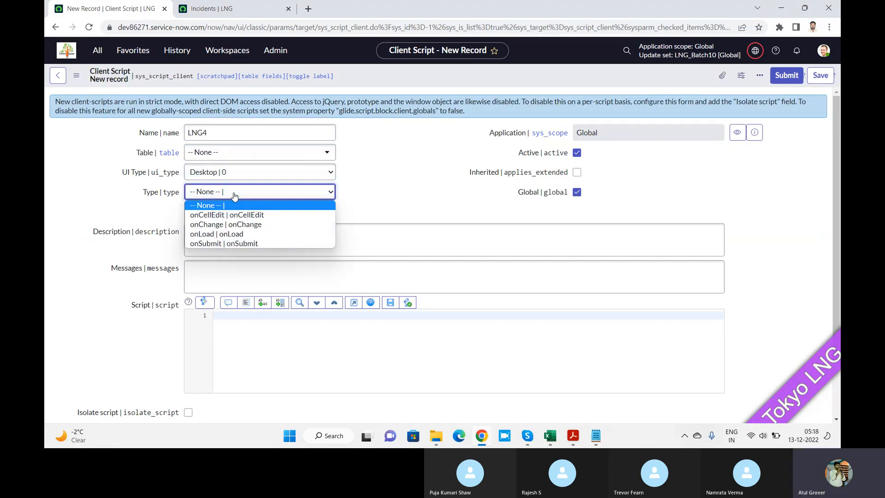
left_click(225, 158)
left_click(224, 158)
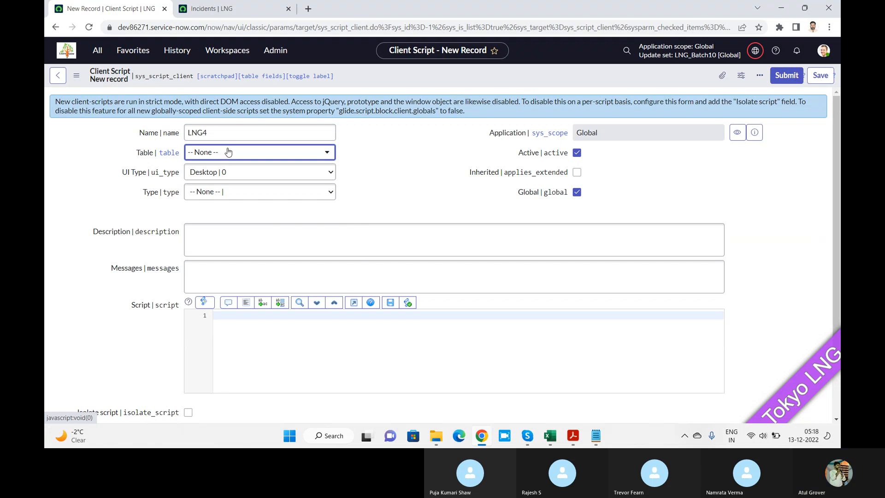
left_click(228, 152)
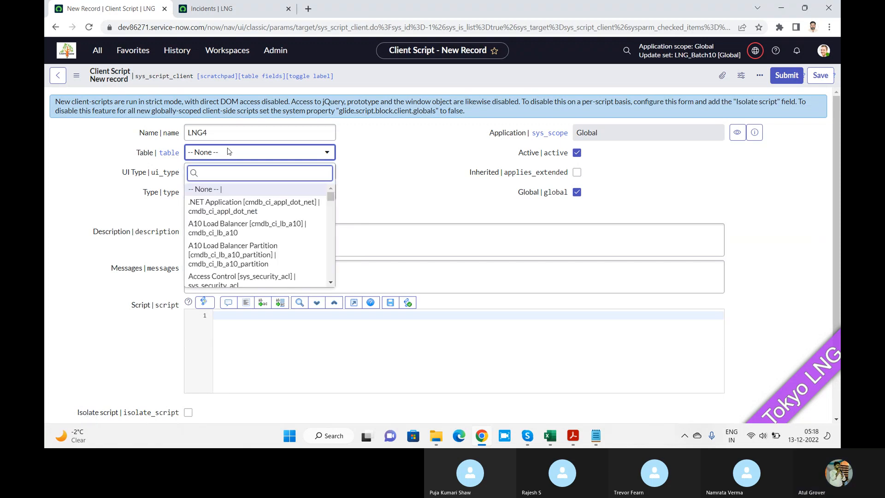
type("incident")
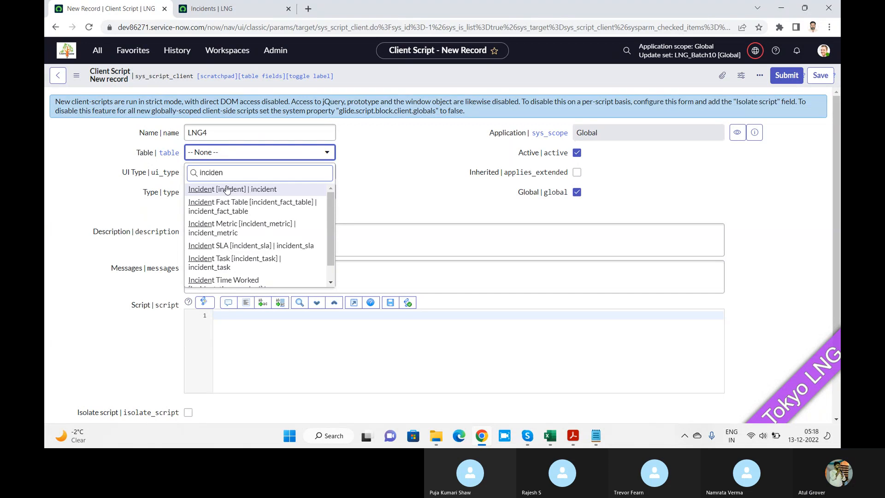
left_click(227, 190)
Set the client script type to onCellEdit and its field name to Category.
left_click(237, 193)
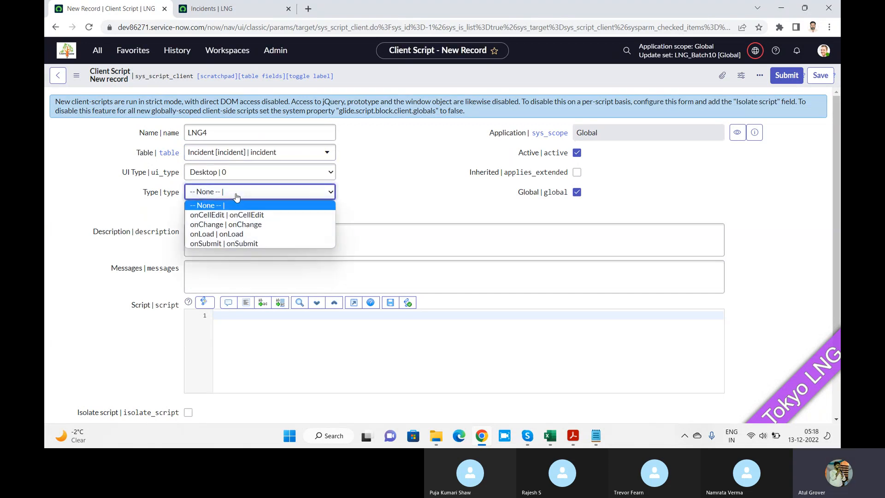
left_click(225, 219)
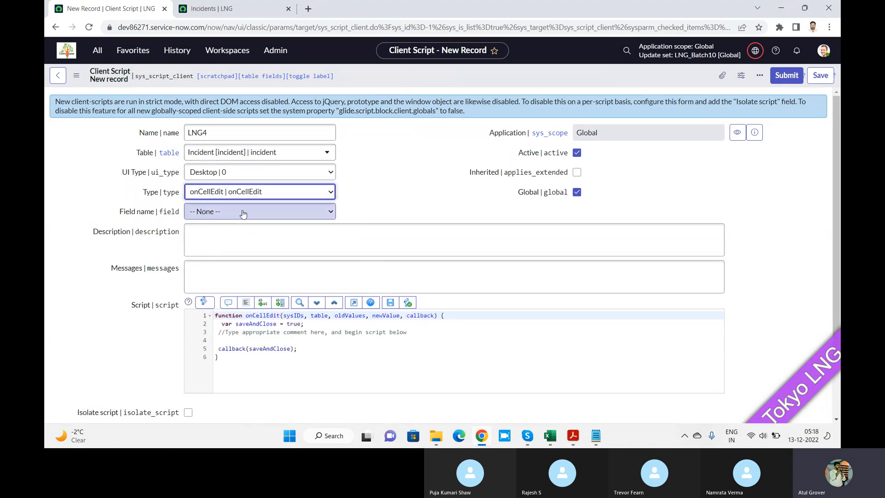
left_click(224, 215)
key("c")
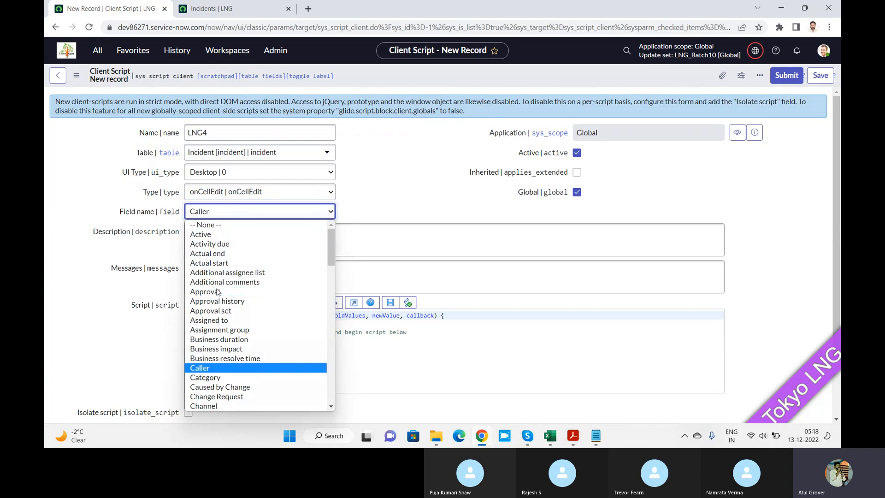
left_click(217, 378)
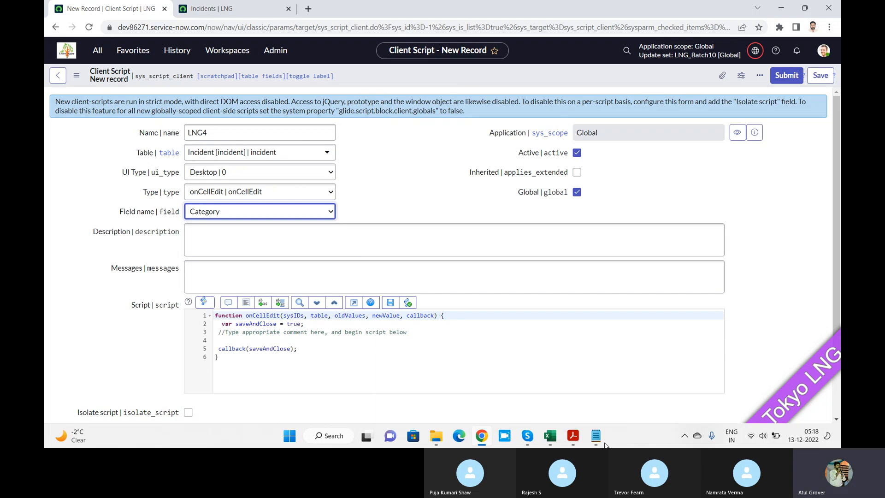
Switch to the ServiceNow scripting PDF in Acrobat Reader, read the onCellEdit section and its function parameters, and return to the browser.
left_click(572, 436)
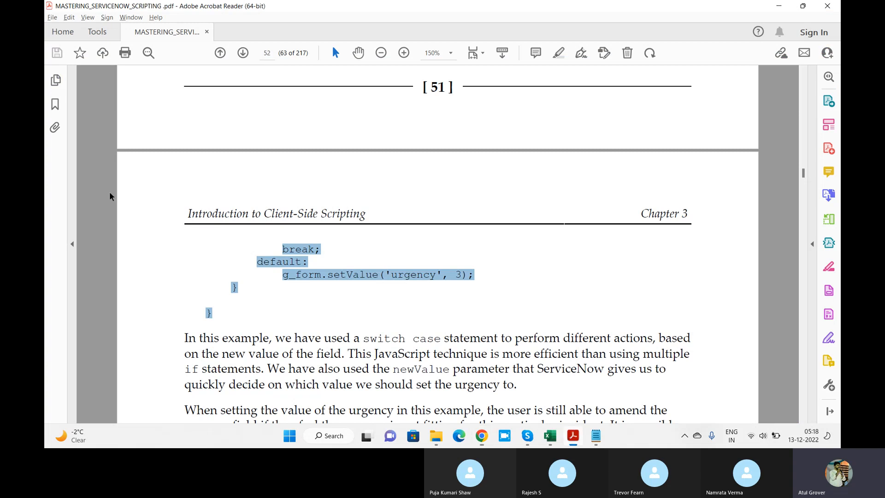
left_click(55, 105)
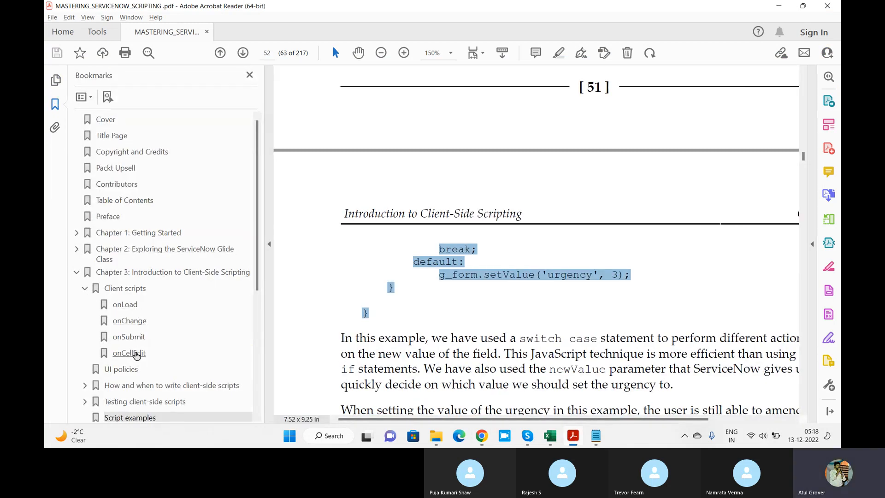
left_click(135, 353)
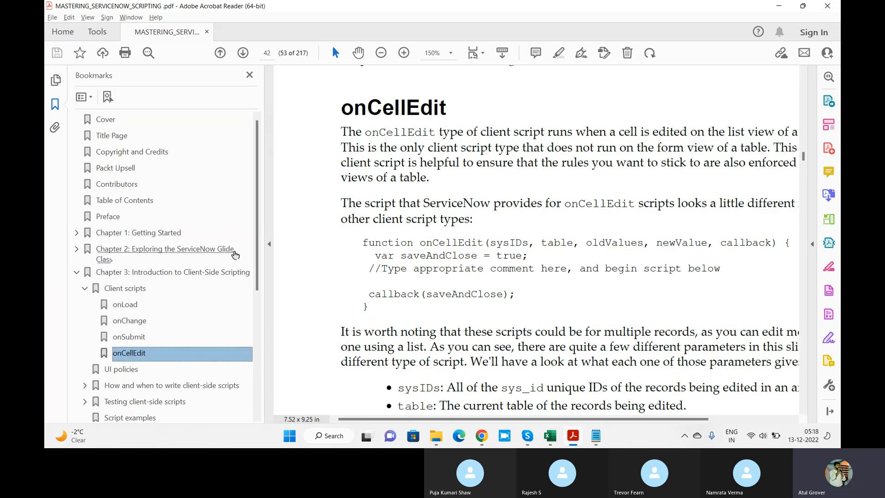
left_click(270, 243)
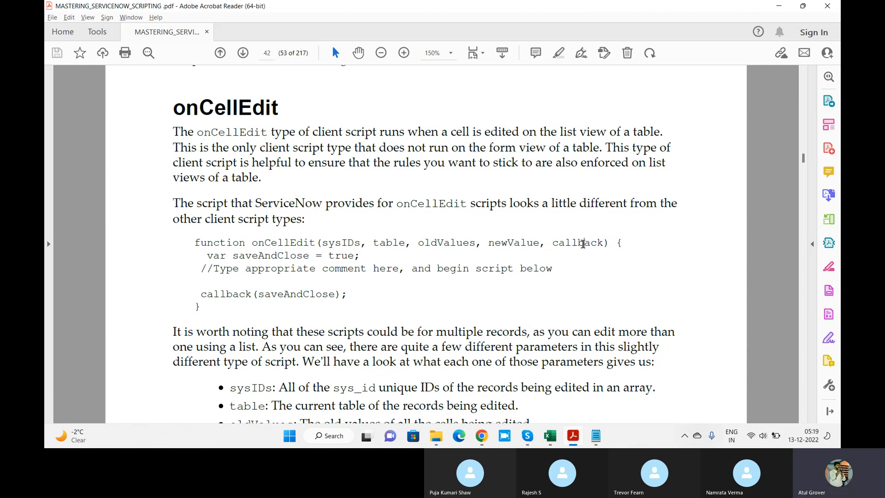
left_click(583, 244)
left_click(481, 436)
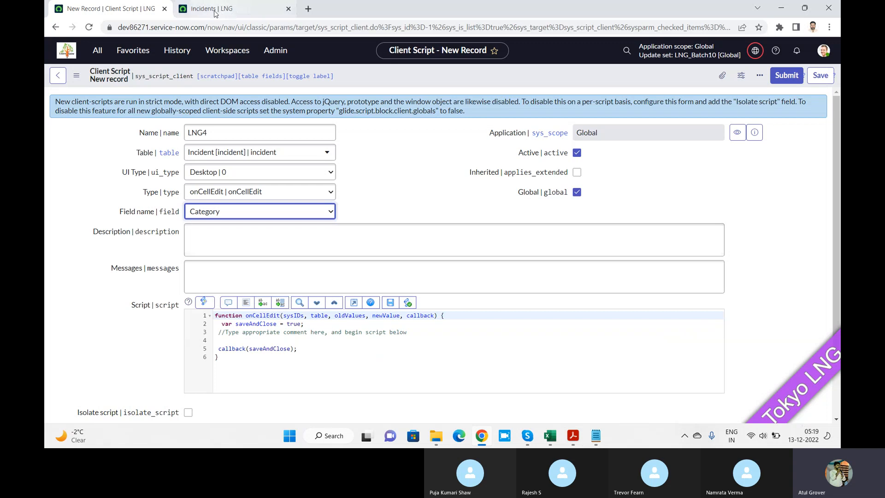
Open the incident list, read the onCellEdit parameter descriptions in the scripting PDF in Acrobat Reader, and return to the list.
left_click(215, 9)
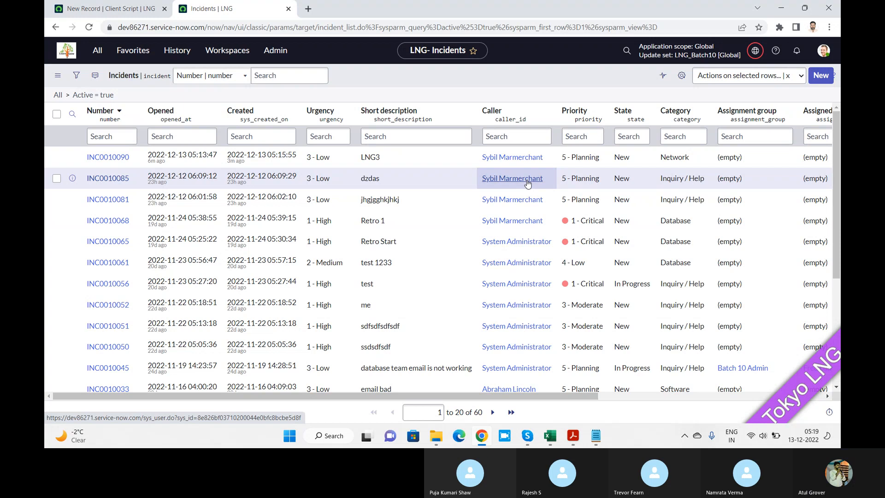
key("alt+Tab")
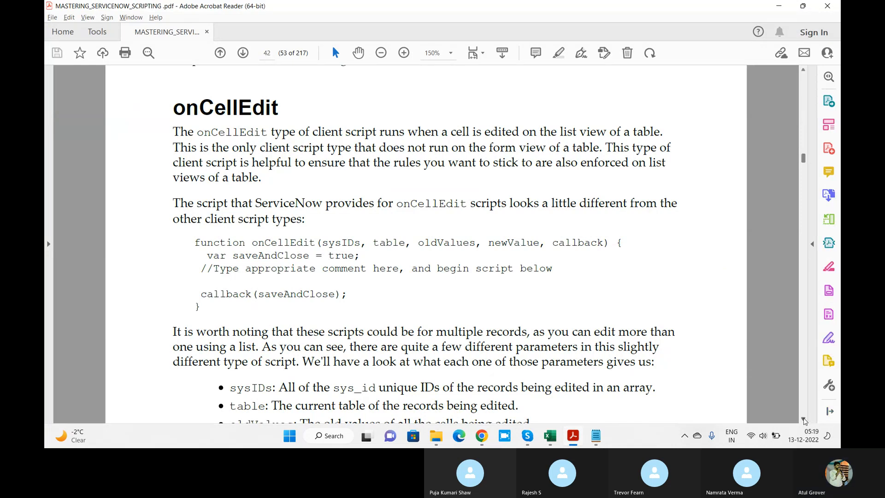
scroll(804, 420, "down", 5)
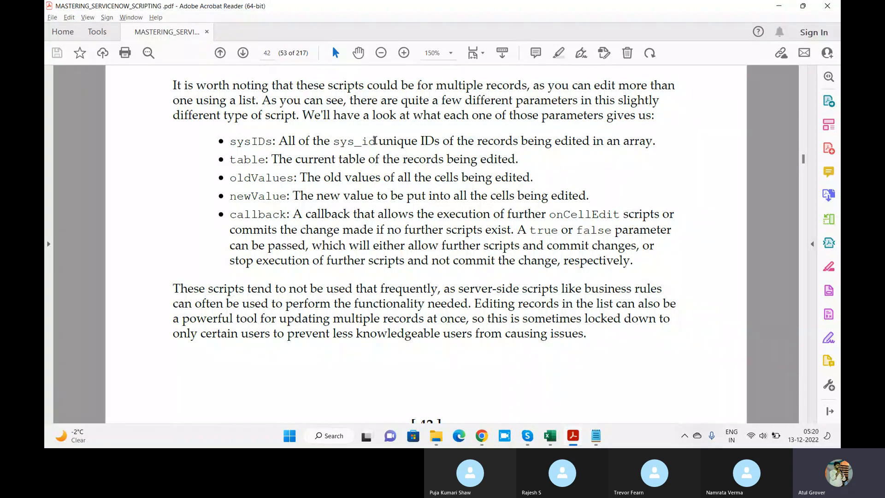
key("alt+Tab")
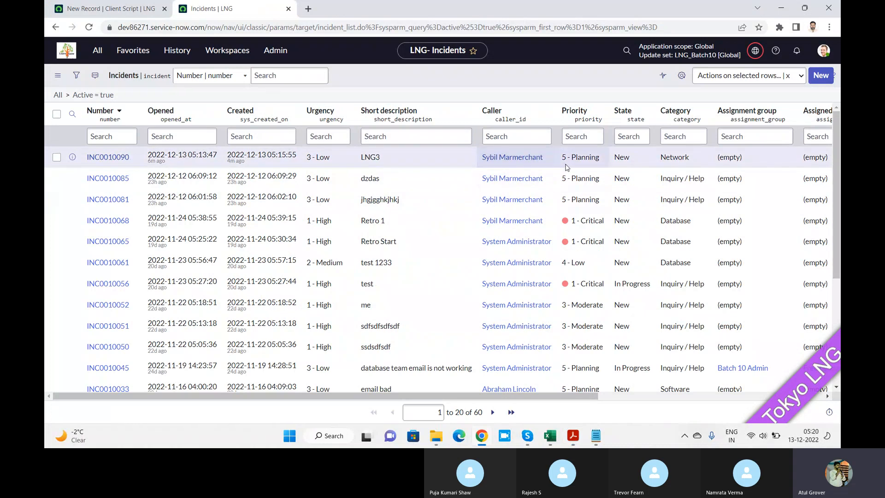
Select the Category cells of the first eight incidents in the list.
left_click(669, 164)
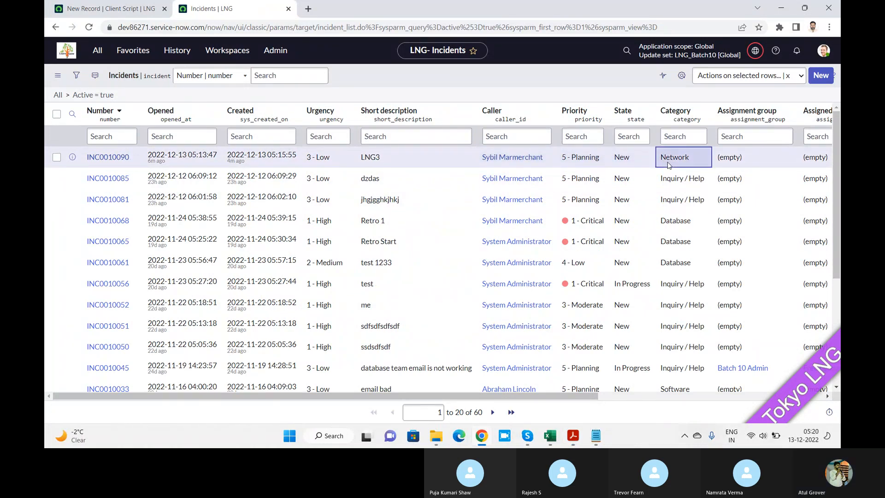
key("shift+Down")
key("shift+Down")
key("shift+Down")
key("shift+Down")
key("shift+Down")
key("shift+Down")
key("shift+Down")
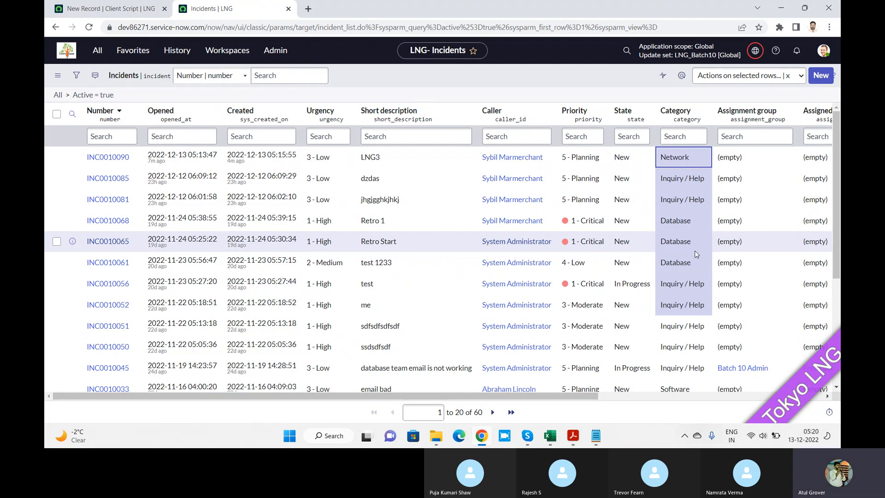
Switch to the Skype call window and return to the incident list in the browser.
key("alt+Tab")
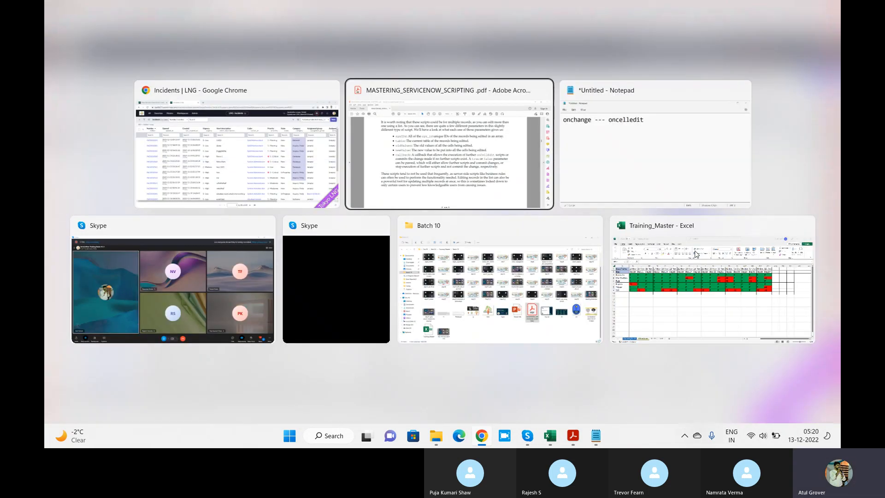
key("Down")
key("Left")
key("Return")
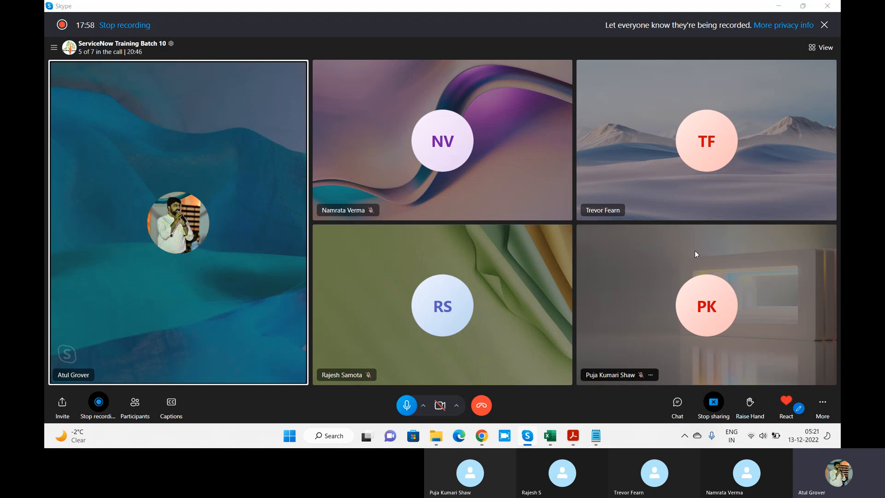
key("alt+Tab")
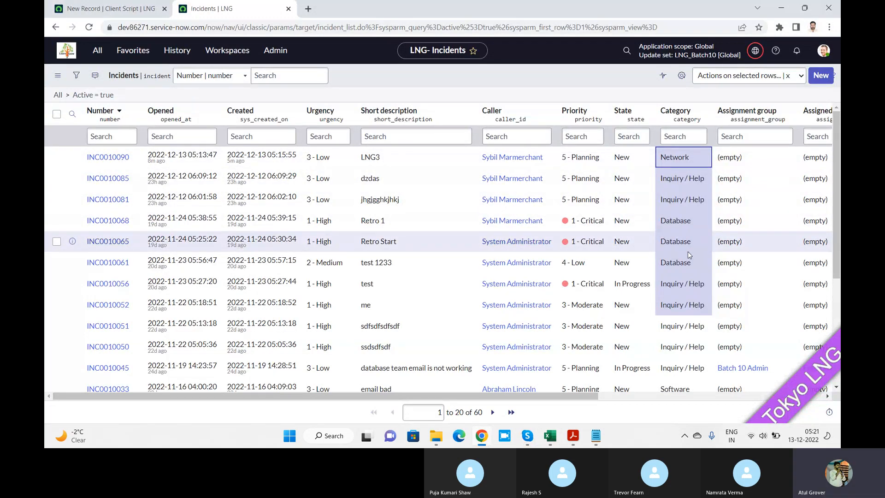
Compare the sysIDs, oldValues, newValue and callback descriptions in the PDF with the cells of the incident list.
key("alt+Tab")
key("Tab")
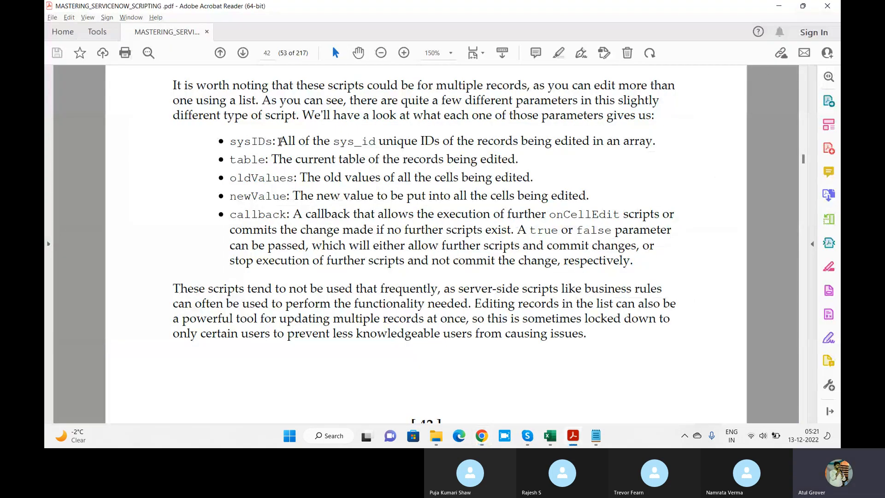
key("alt+Tab")
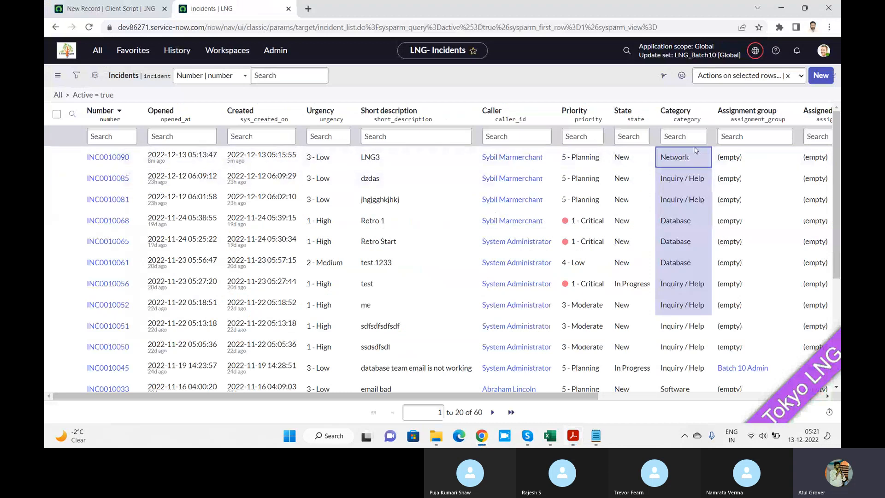
double_click(682, 282)
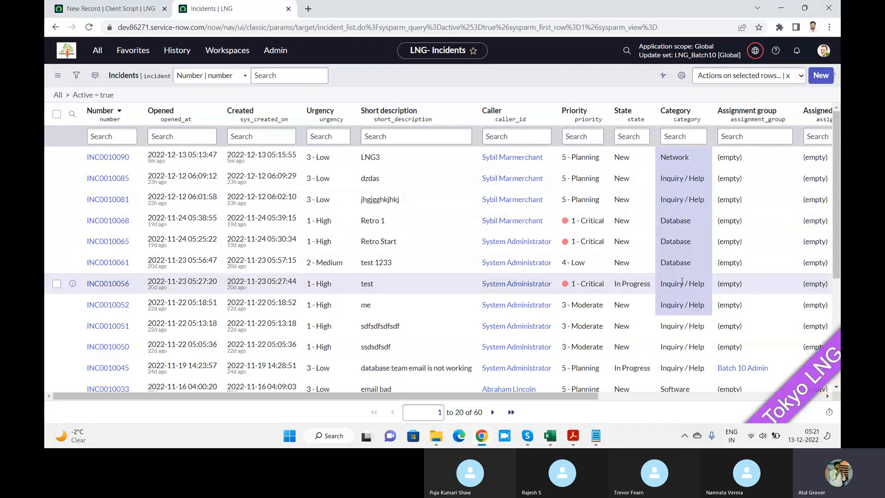
key("alt+Tab")
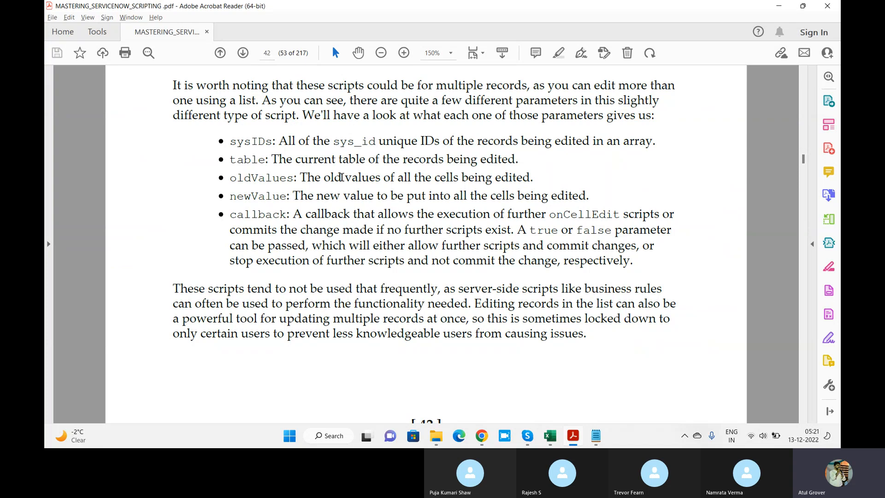
key("alt+Tab")
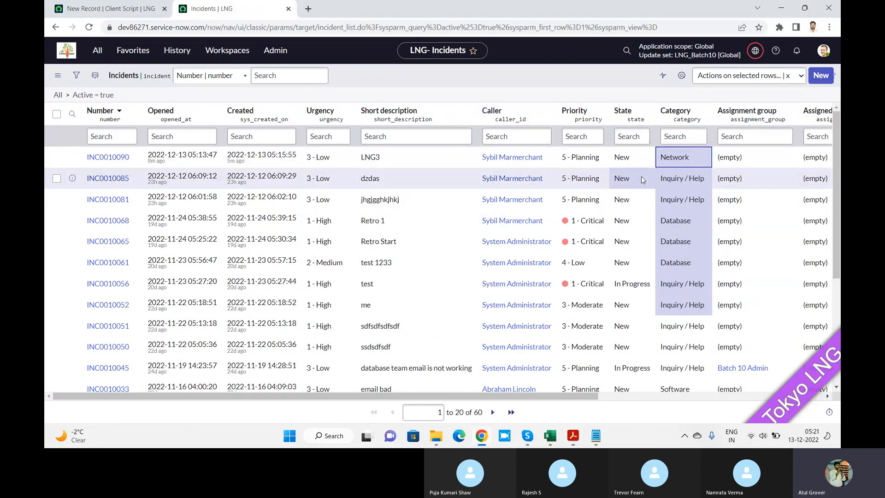
left_click(433, 165)
key("alt+Tab")
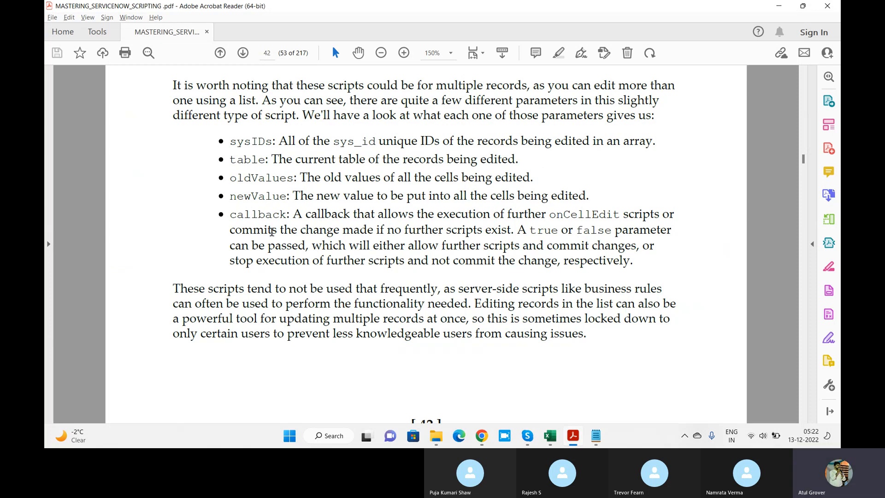
key("alt+Tab")
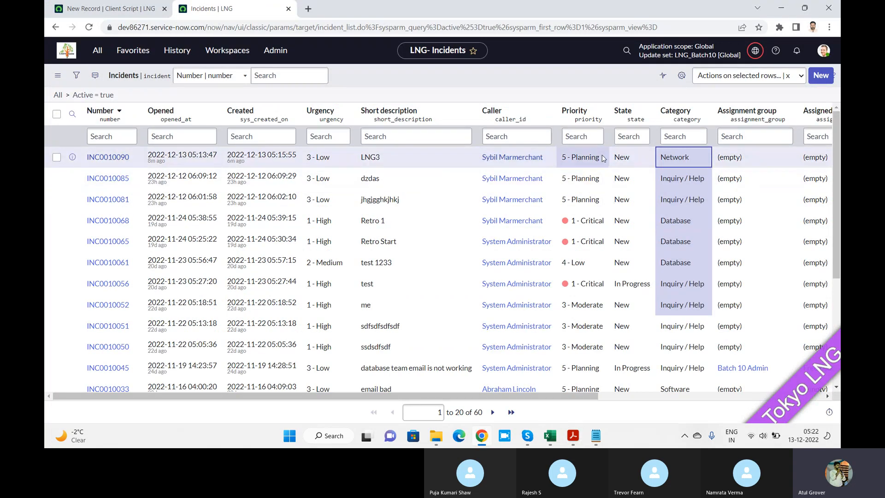
Set the urgency of the LNG3 incident to 1 - High directly in the list.
left_click(347, 156)
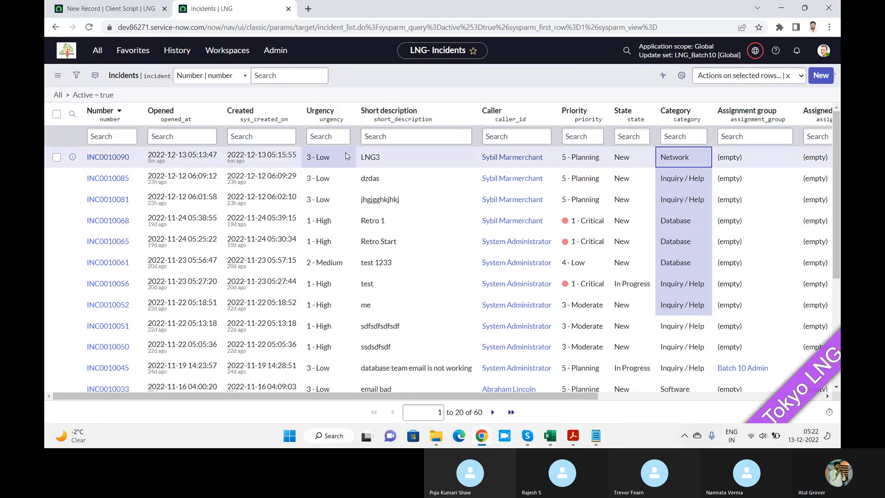
double_click(347, 155)
left_click(341, 159)
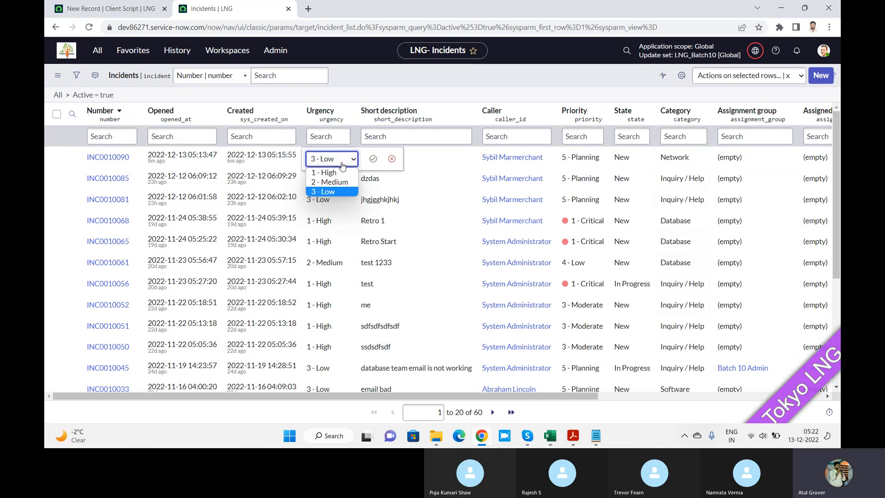
left_click(331, 173)
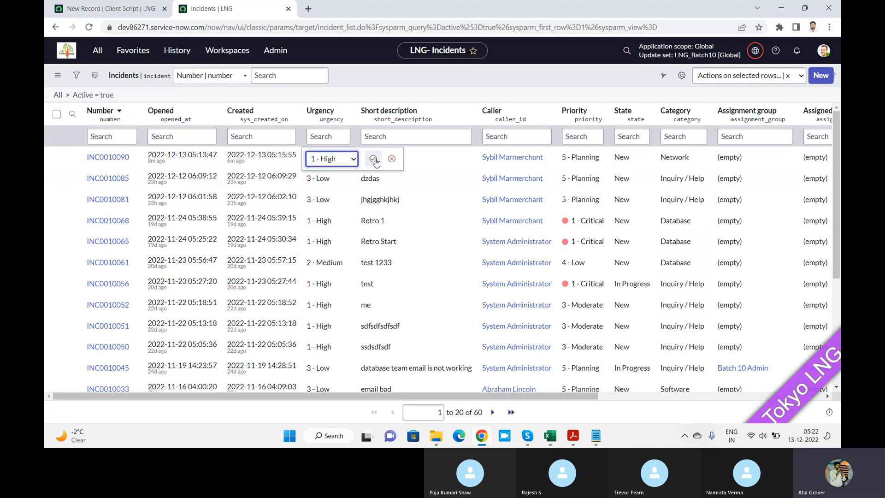
left_click(373, 159)
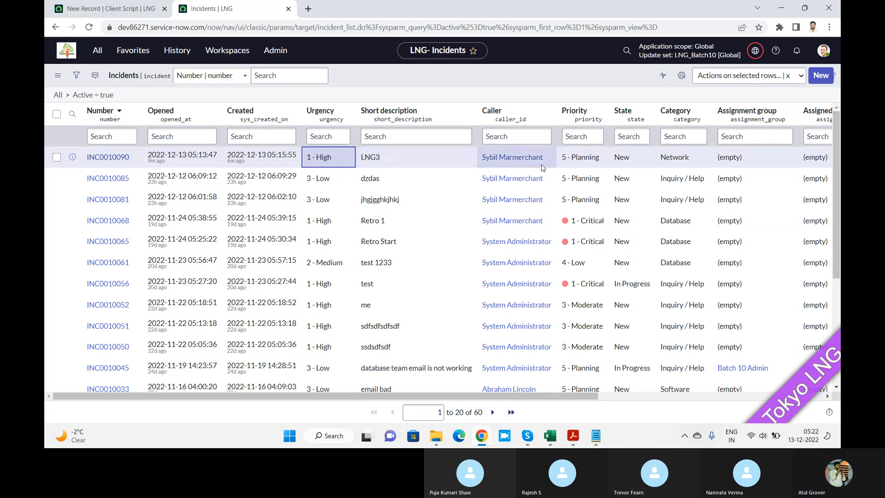
double_click(598, 165)
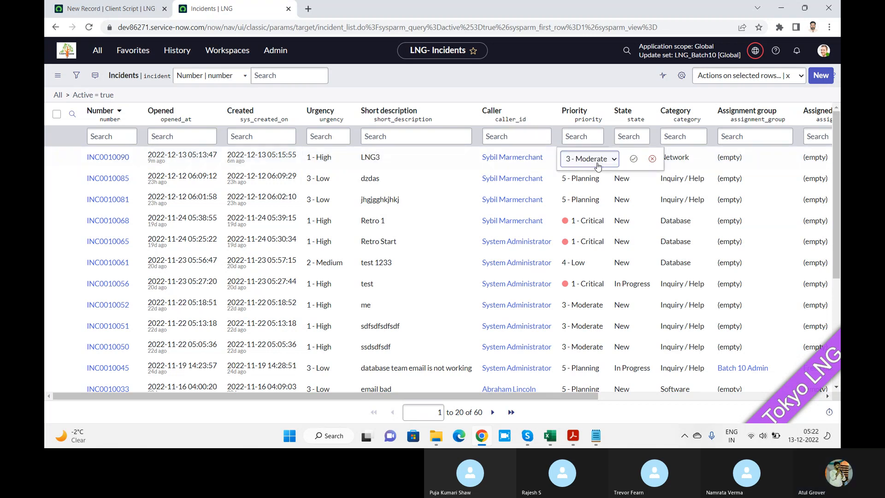
left_click(597, 165)
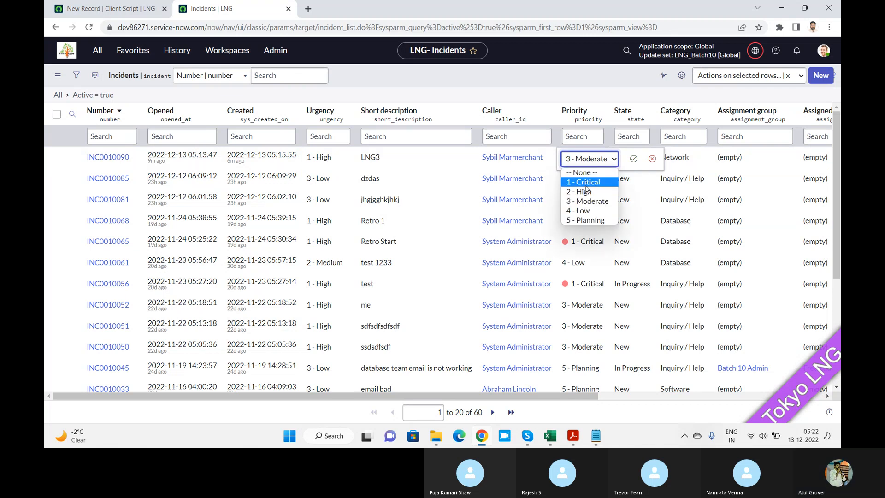
left_click(587, 191)
left_click(651, 160)
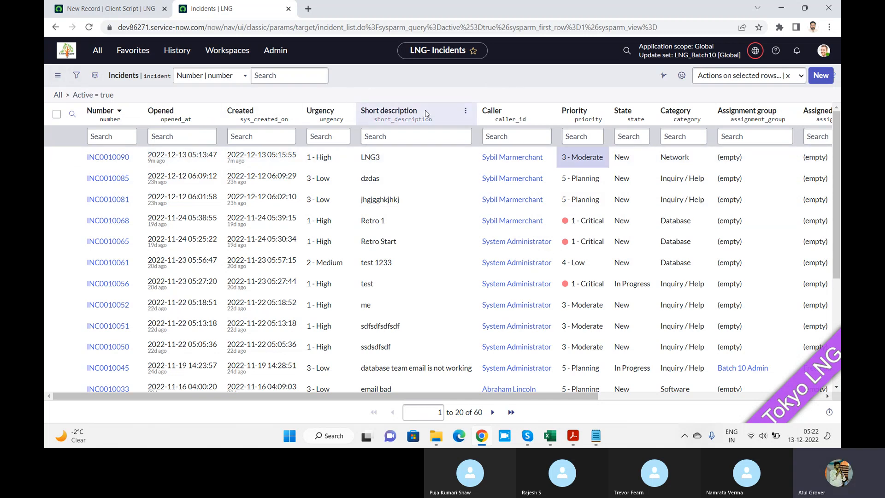
Set the assignment group of the first three incidents to Incident Management in a single list edit.
key("alt+Tab")
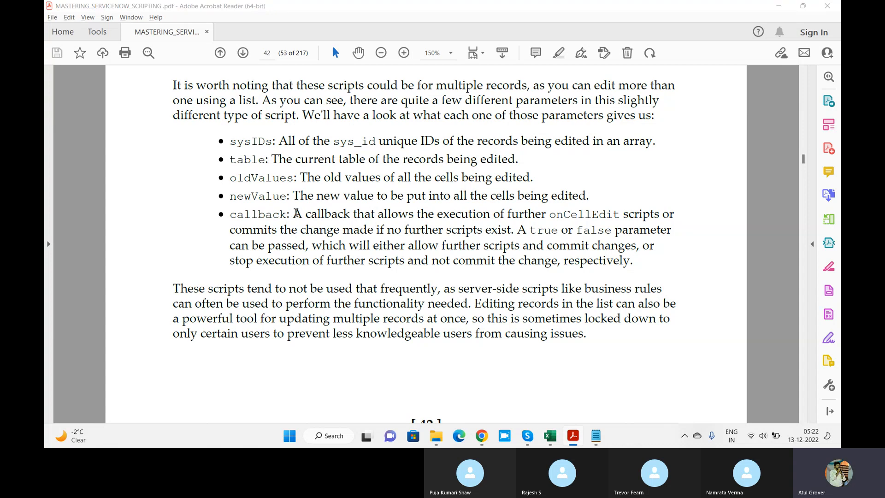
key("alt+Tab")
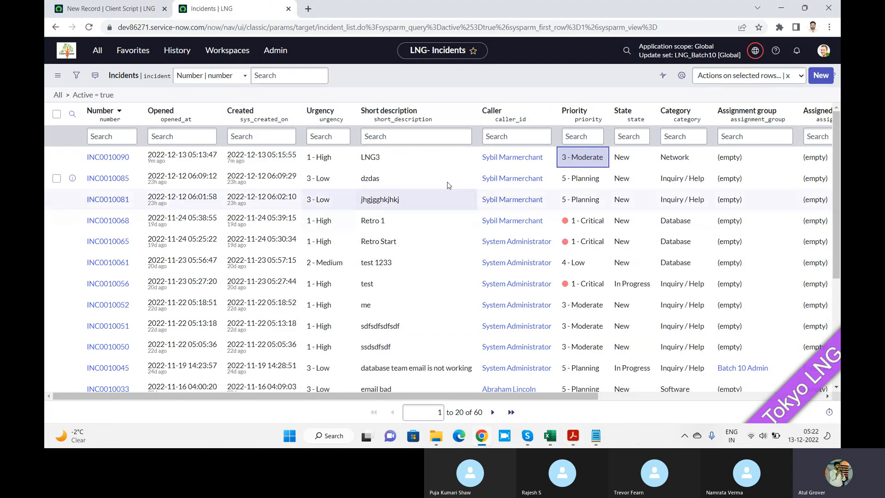
left_click(757, 162)
key("shift+Down")
key("shift+Down")
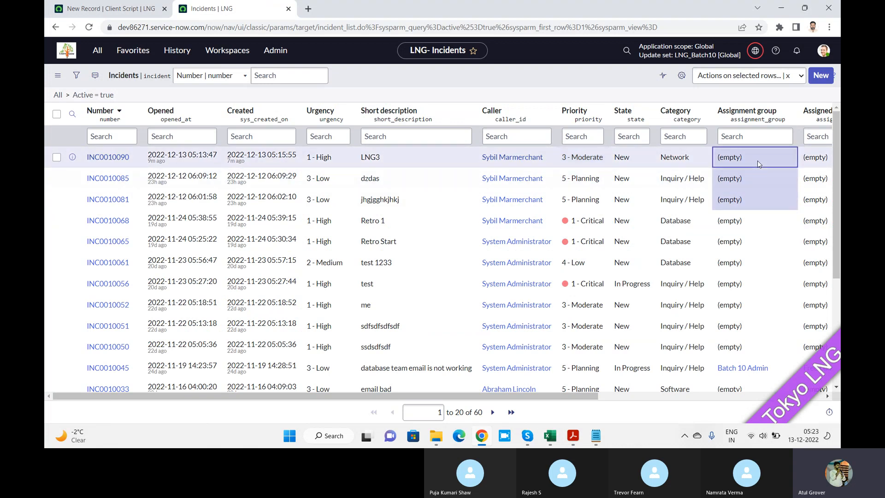
double_click(757, 160)
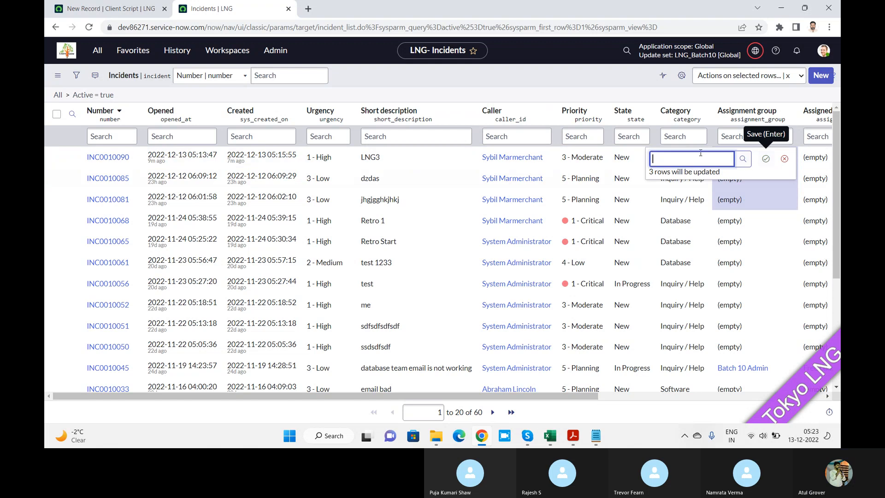
type("Inci")
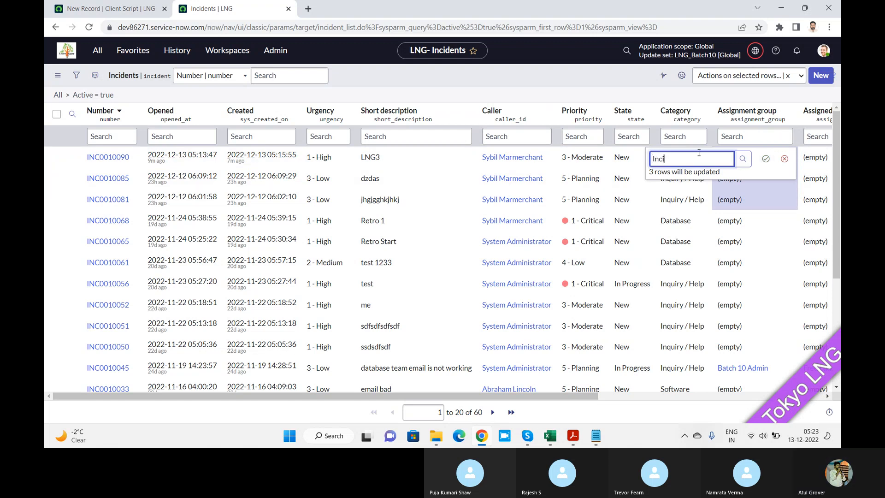
left_click(682, 187)
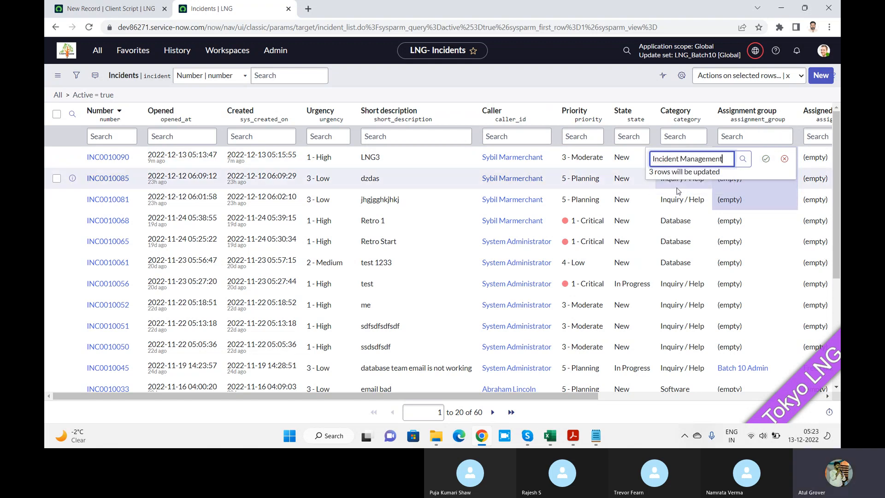
left_click(767, 159)
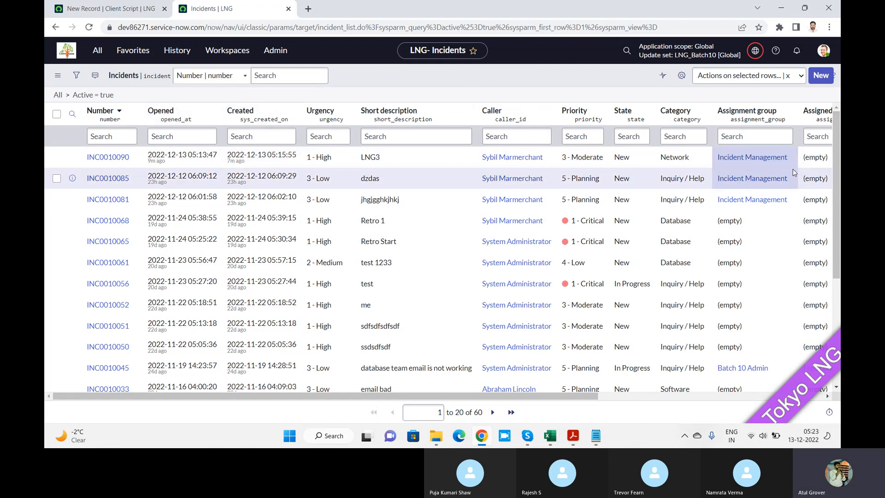
Recheck the callback description in the PDF, and set the LNG3 incident's Opened date to December 14, 2022 in the list.
key("alt+Tab")
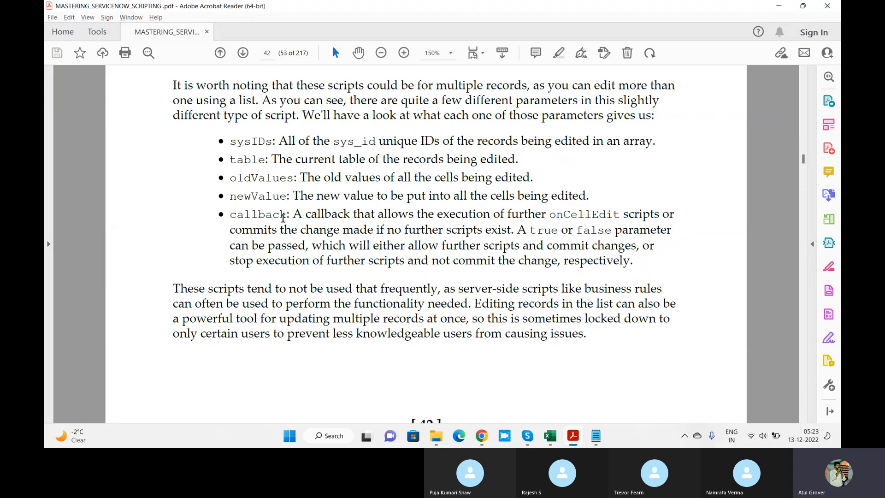
key("alt+Tab")
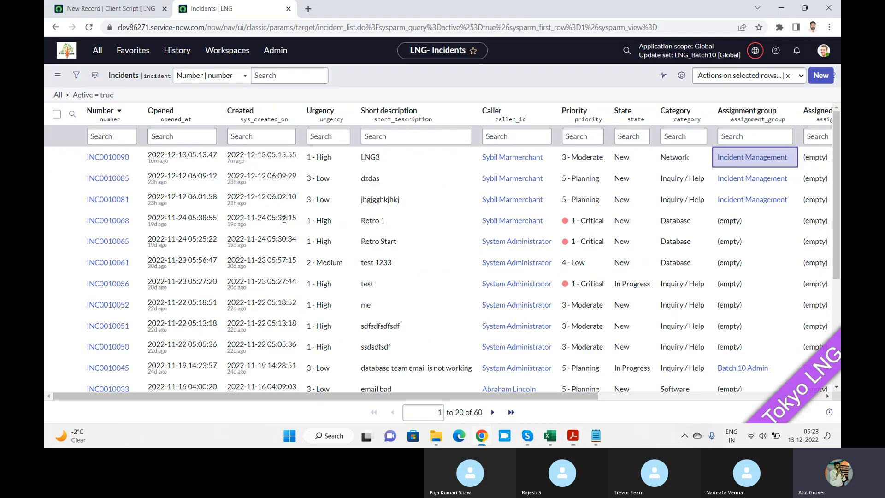
left_click(215, 164)
double_click(216, 166)
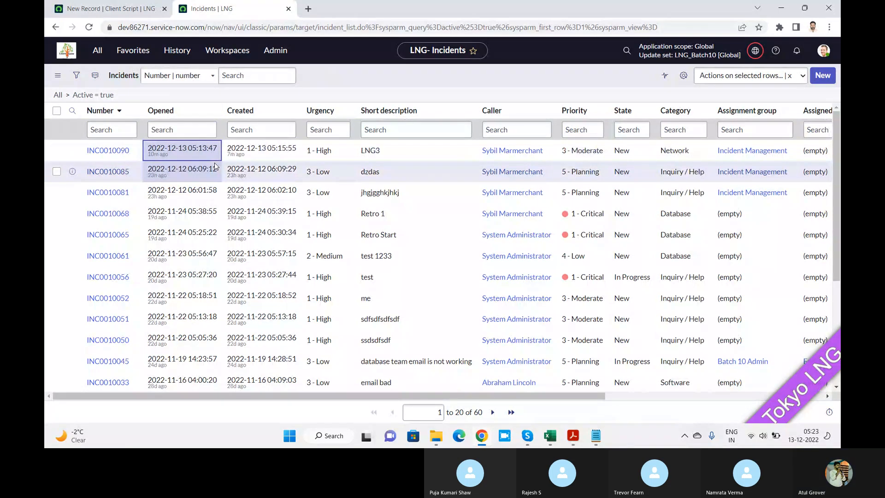
left_click(203, 207)
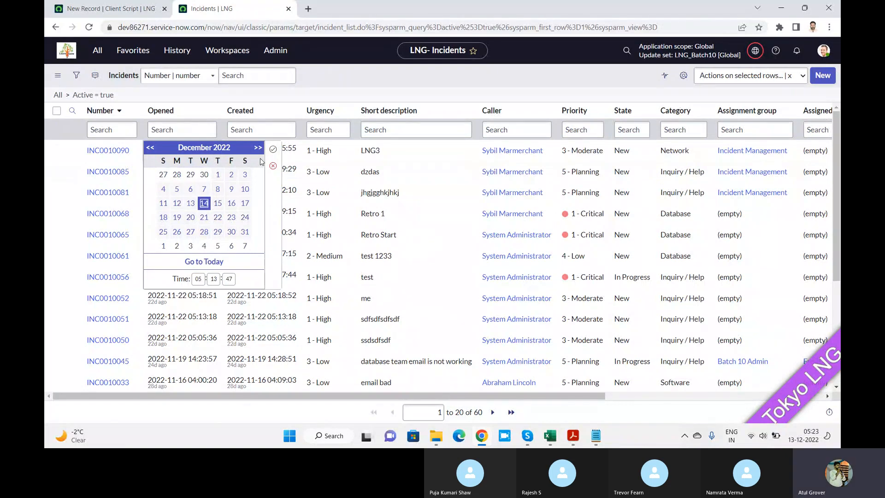
left_click(273, 149)
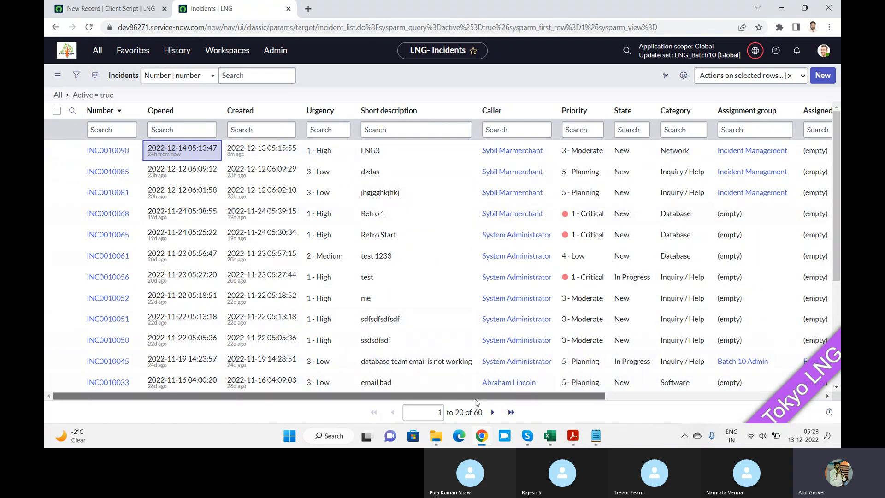
scroll(477, 403, "right", 1)
scroll(551, 407, "right", 10)
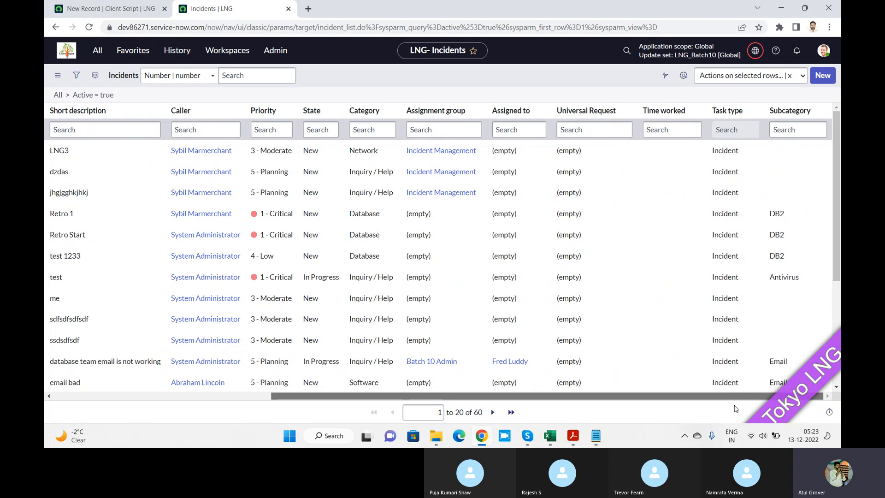
left_click_drag(736, 409, 465, 423)
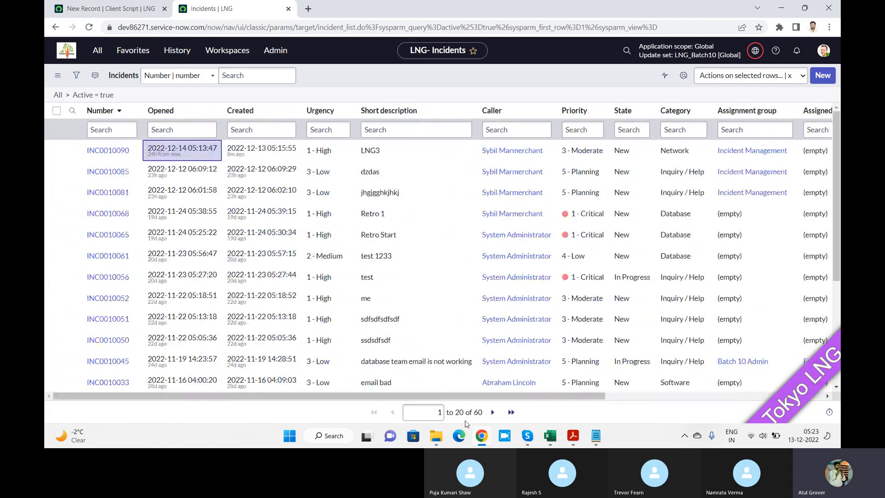
Switch to the scripting PDF and review the callback description and the sample onCellEdit client script in Figure 3.4.
key("alt+Tab")
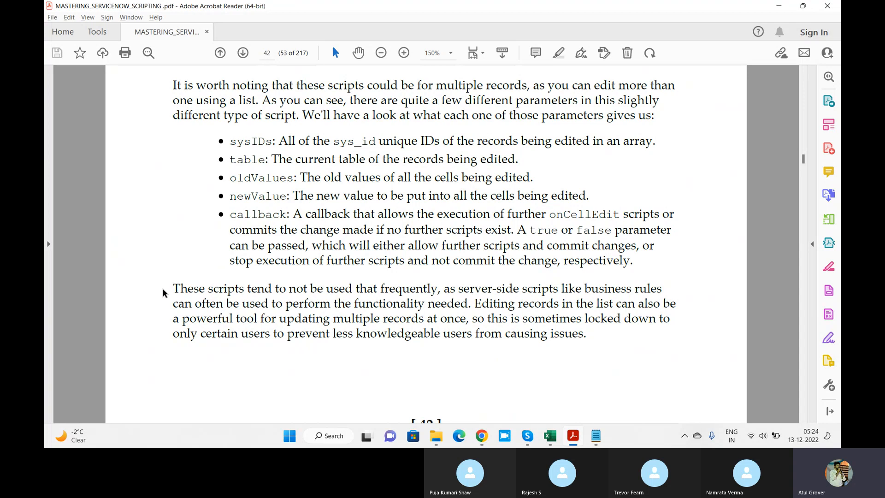
double_click(261, 215)
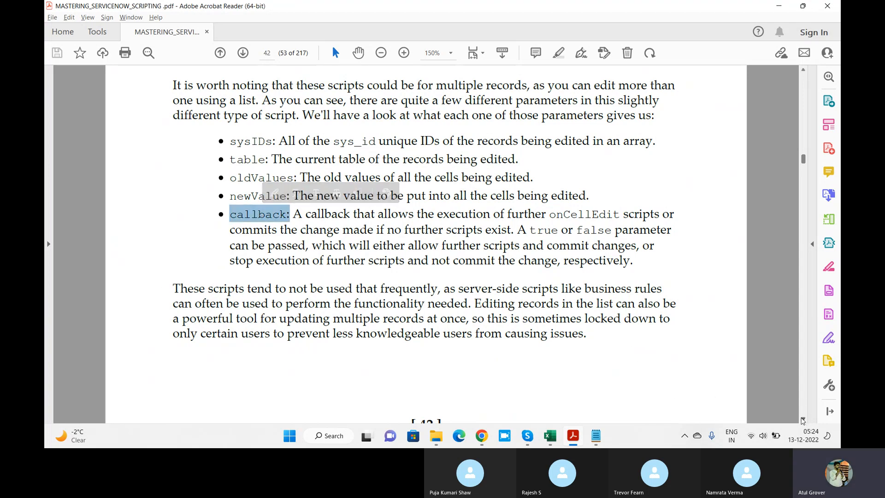
left_click(803, 420)
scroll(803, 421, "down", 10)
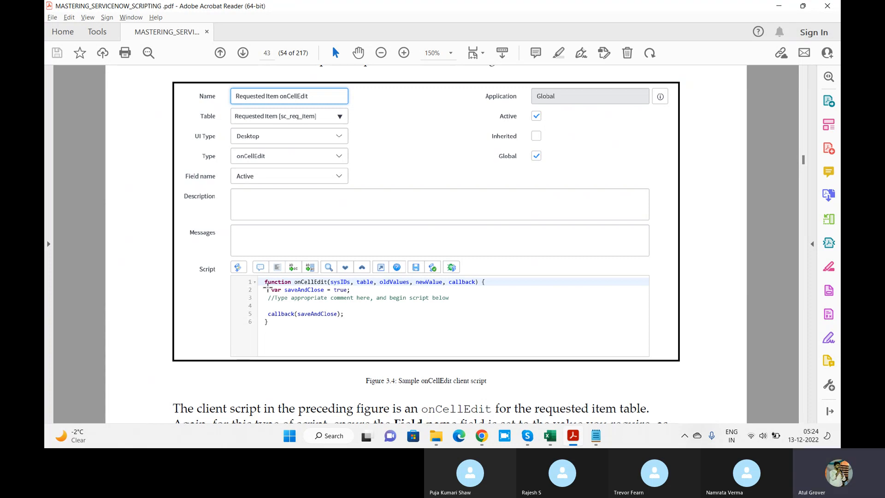
Back in the incident list, try to set the LNG3 incident's state to Closed.
key("alt+Tab")
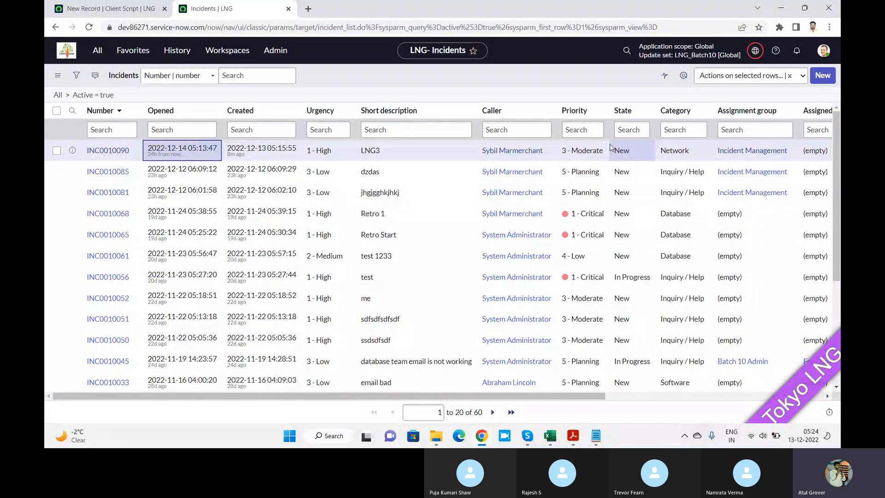
double_click(642, 151)
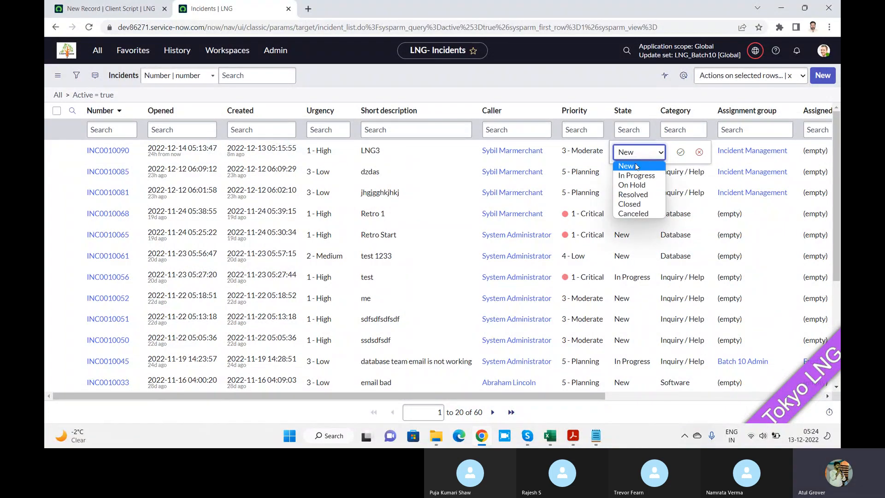
left_click(633, 203)
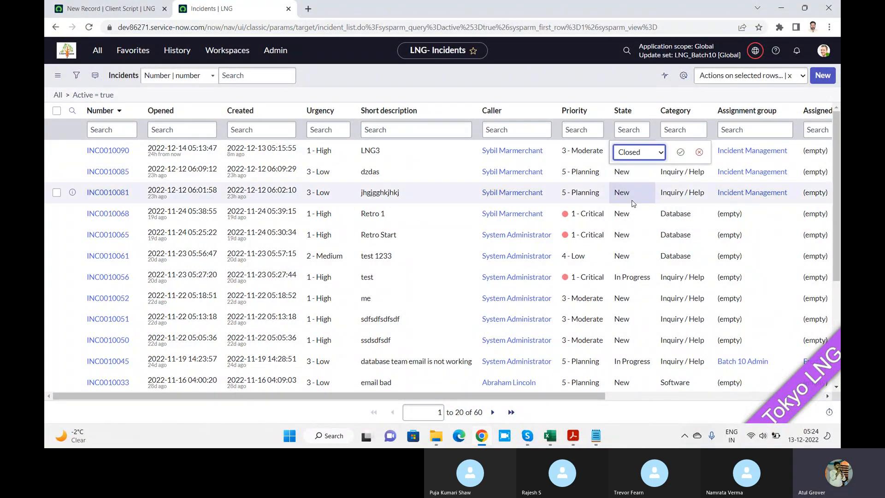
left_click(681, 152)
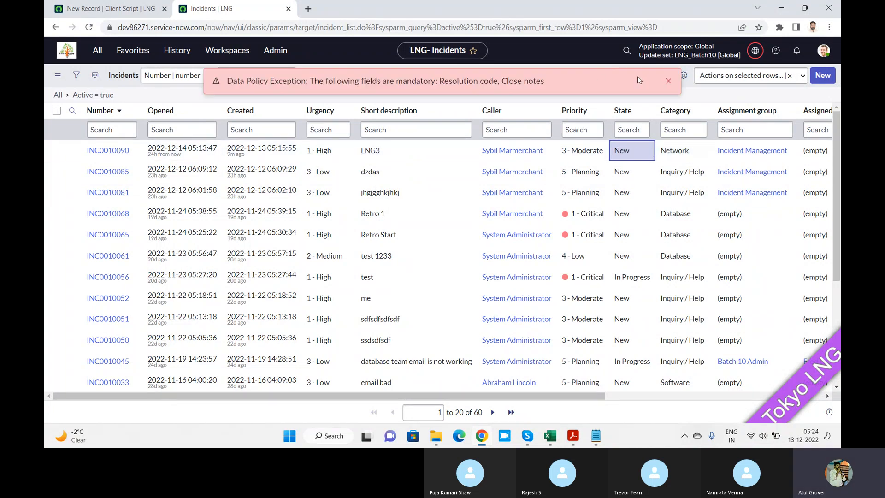
left_click(668, 82)
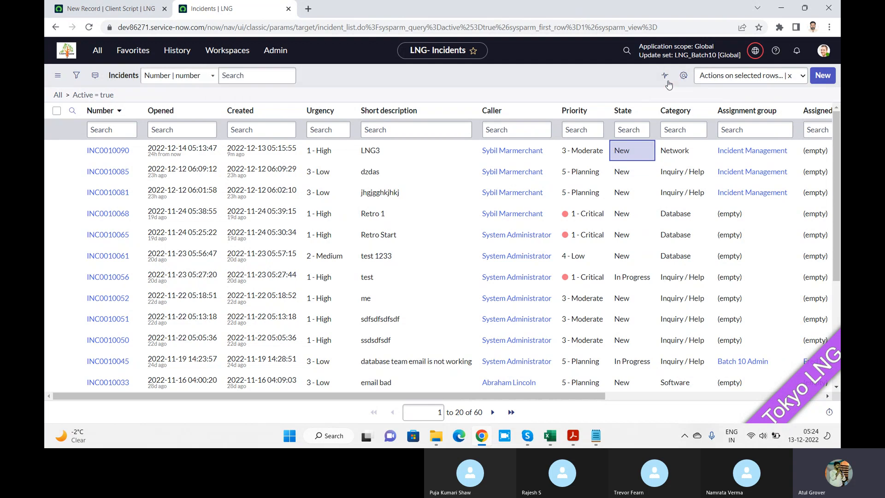
Try to set the LNG3 incident's priority to 2 - High directly in the list.
left_click(601, 159)
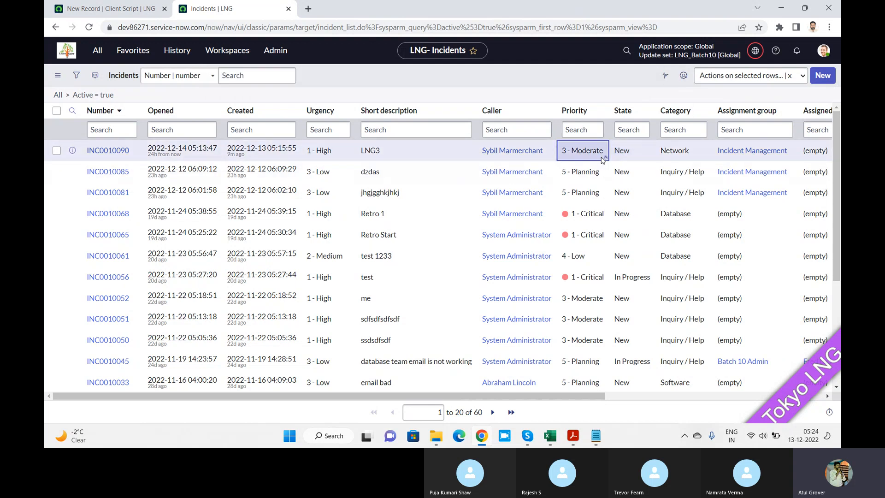
double_click(602, 159)
left_click(595, 153)
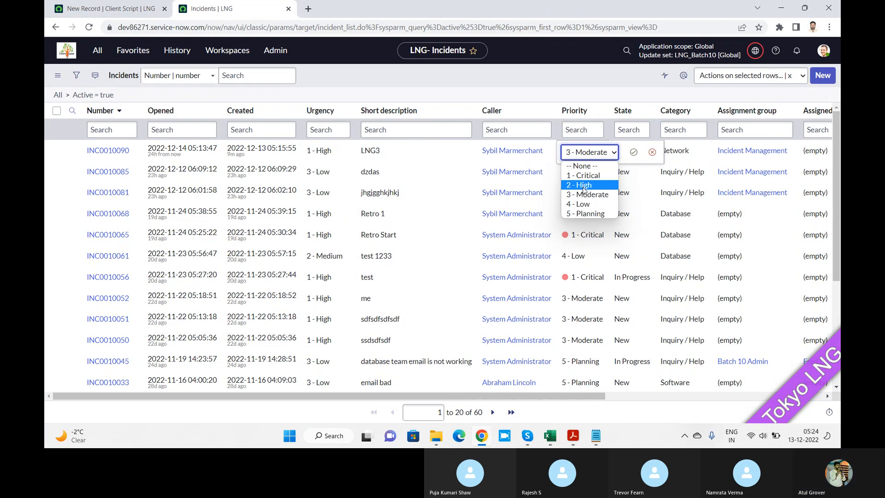
left_click(584, 185)
left_click(633, 152)
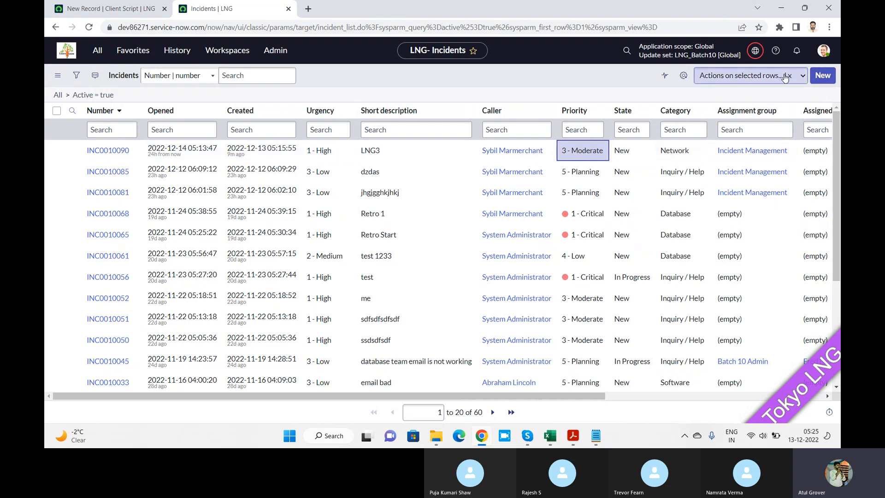
In the PDF, go to Chapter 3's Script examples section and read the onCellEdit example about preventing high impact in a list cell.
key("alt+Tab")
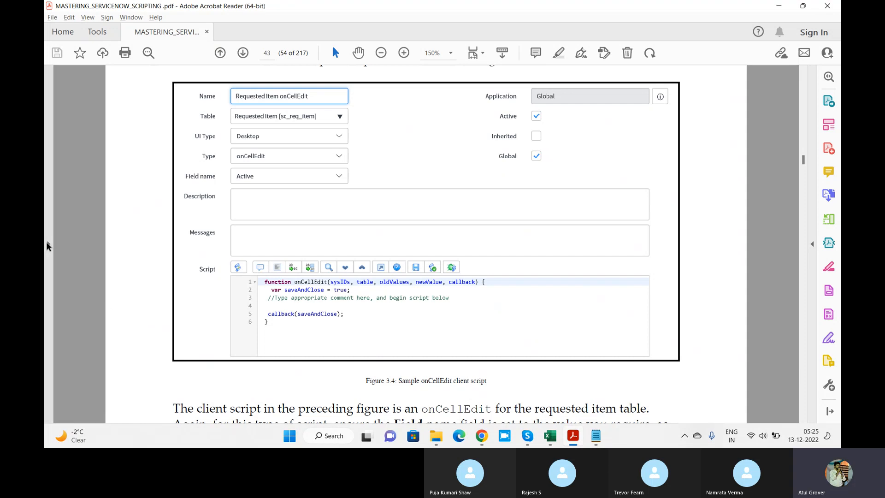
left_click(47, 243)
left_click(55, 104)
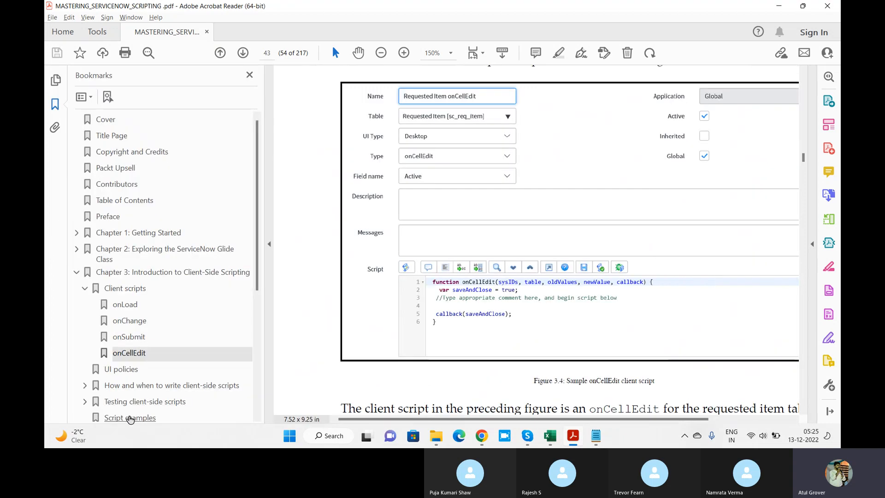
left_click(130, 418)
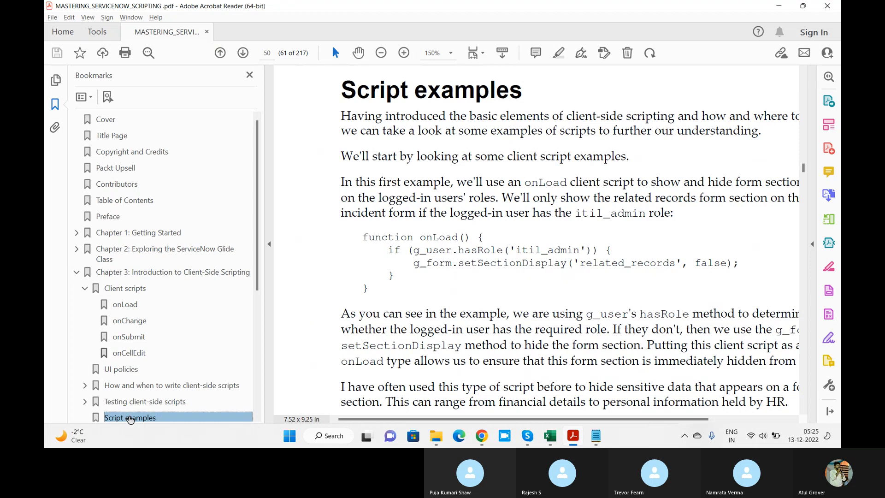
scroll(803, 411, "down", 5)
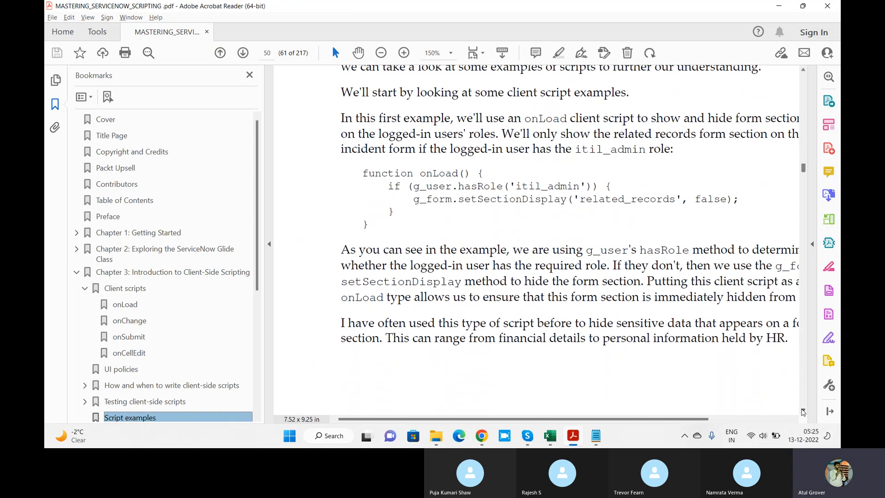
scroll(803, 411, "down", 20)
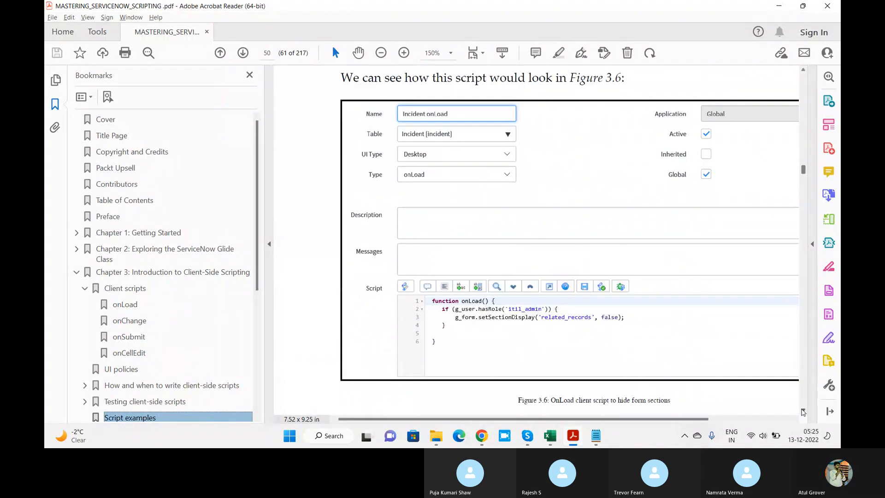
scroll(803, 411, "down", 20)
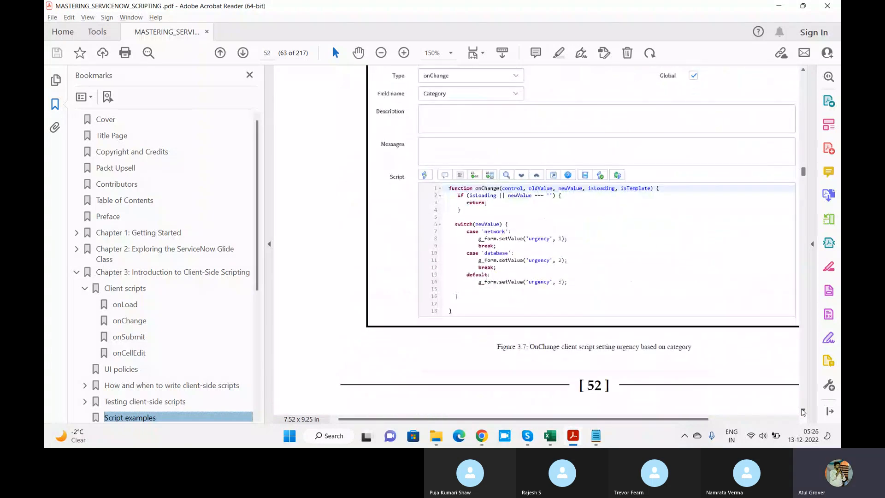
scroll(803, 410, "down", 20)
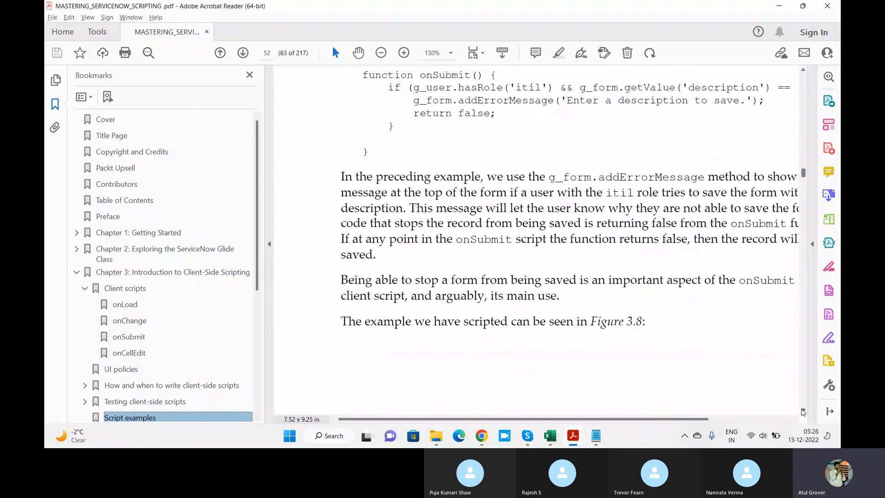
scroll(803, 411, "down", 20)
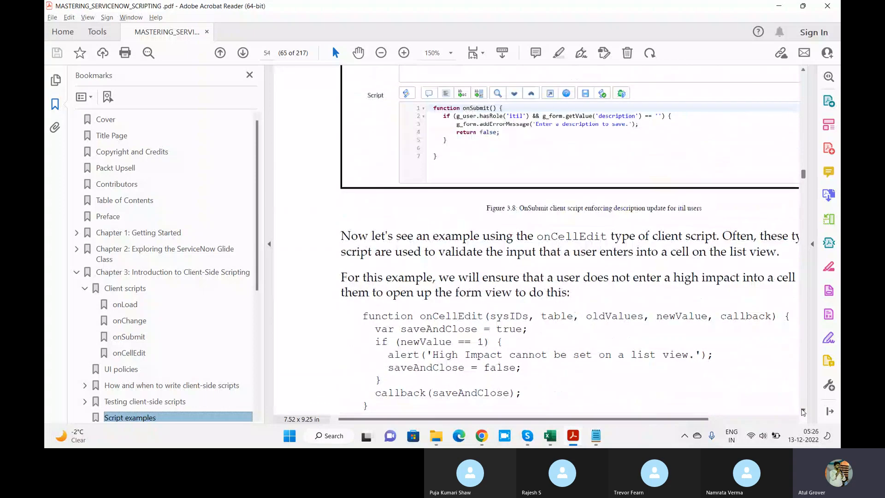
scroll(803, 411, "down", 3)
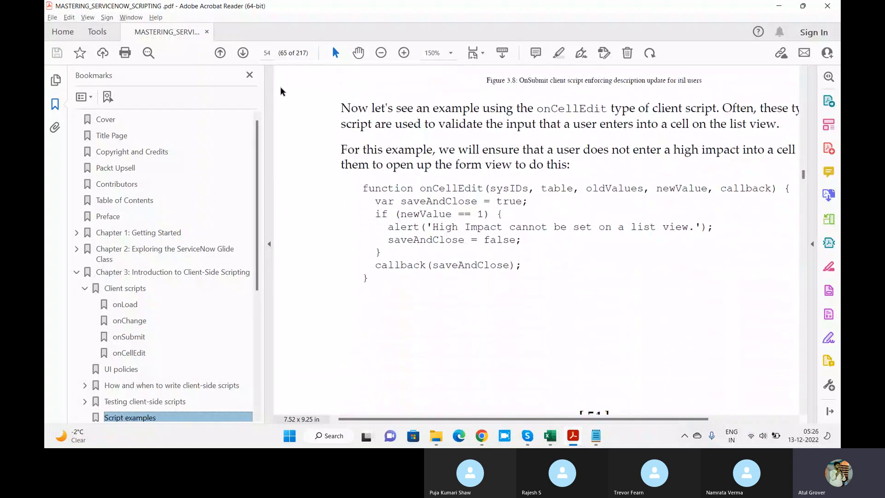
left_click(250, 77)
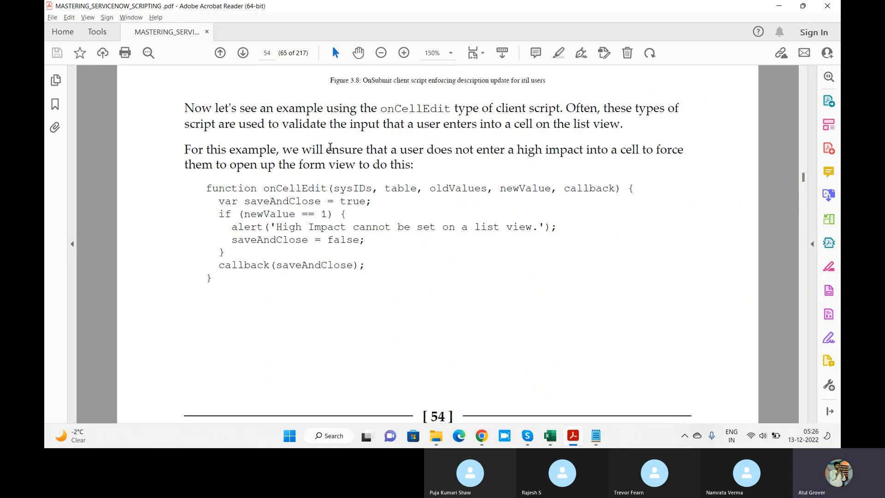
left_click_drag(389, 148, 605, 155)
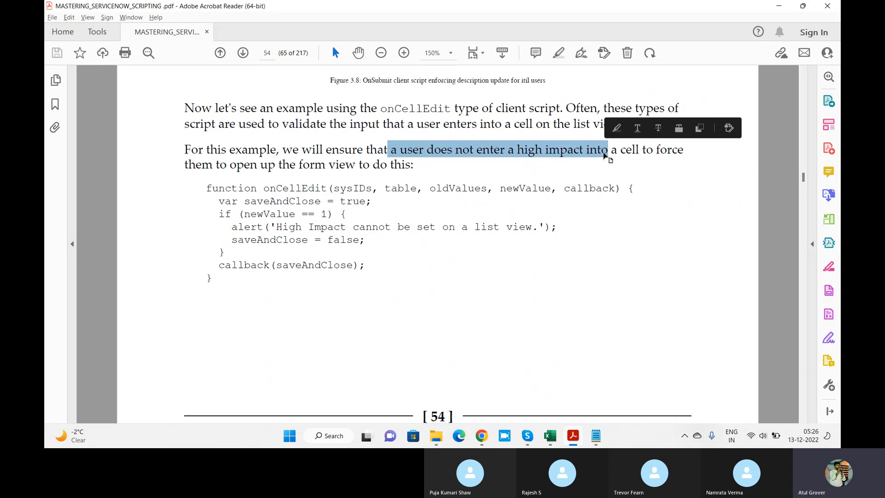
Switch to the incident list and add the Impact column between Urgency and Short description.
key("alt+Tab")
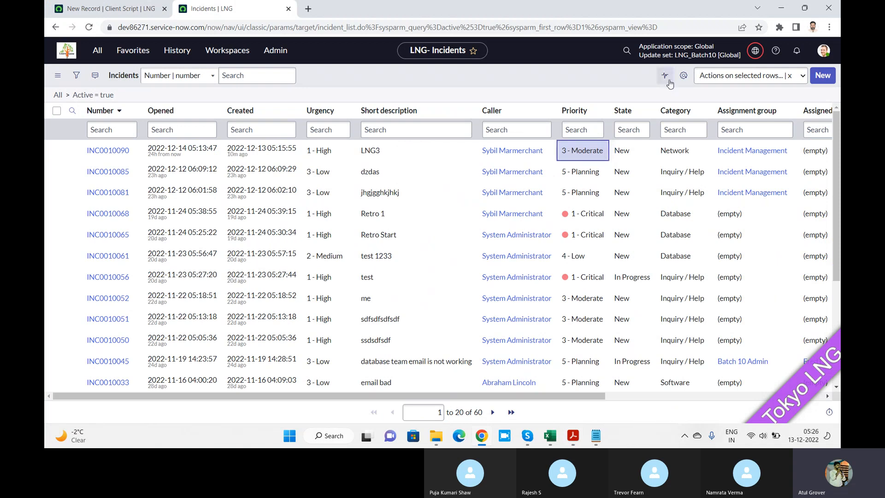
left_click(669, 81)
left_click(343, 185)
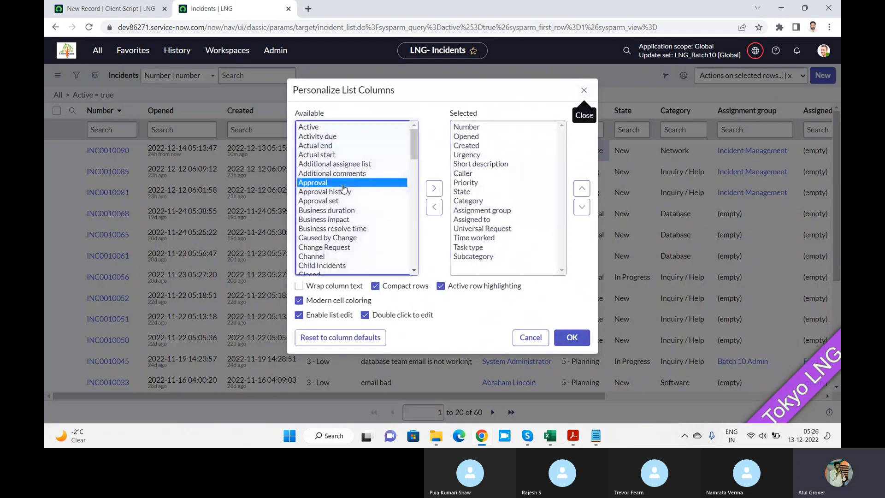
key("i")
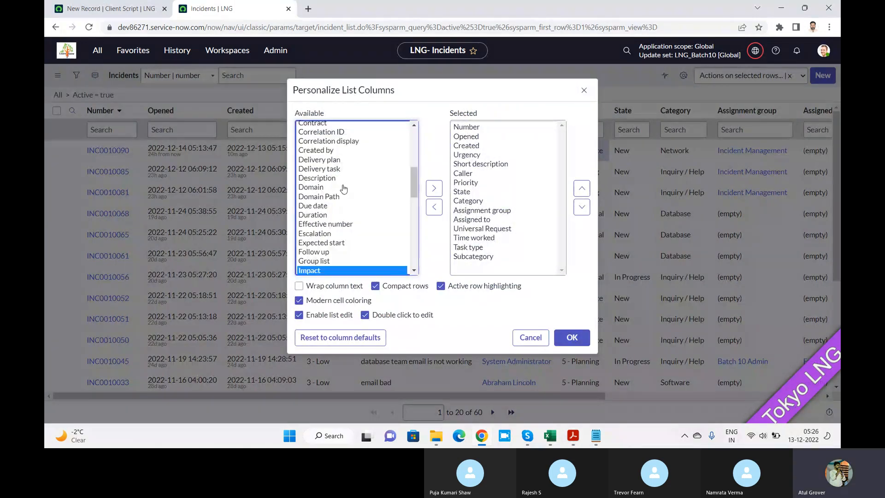
left_click(434, 188)
left_click(582, 189)
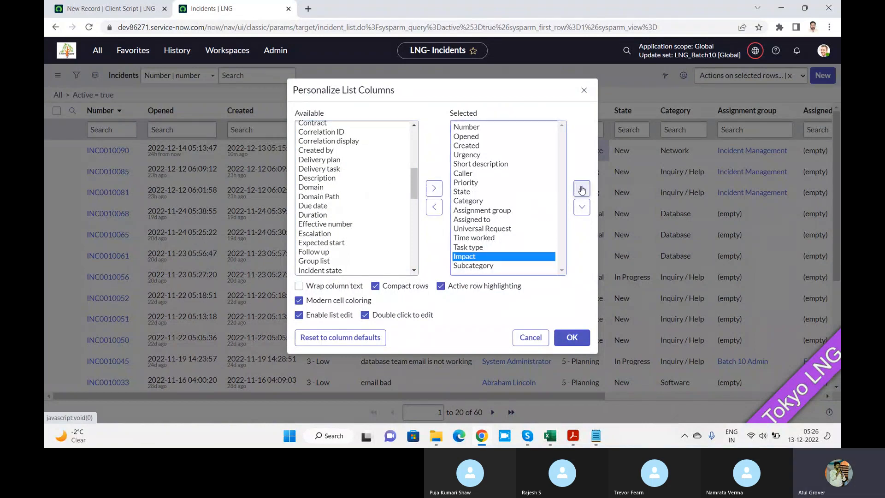
triple_click(582, 190)
triple_click(582, 190)
triple_click(582, 190)
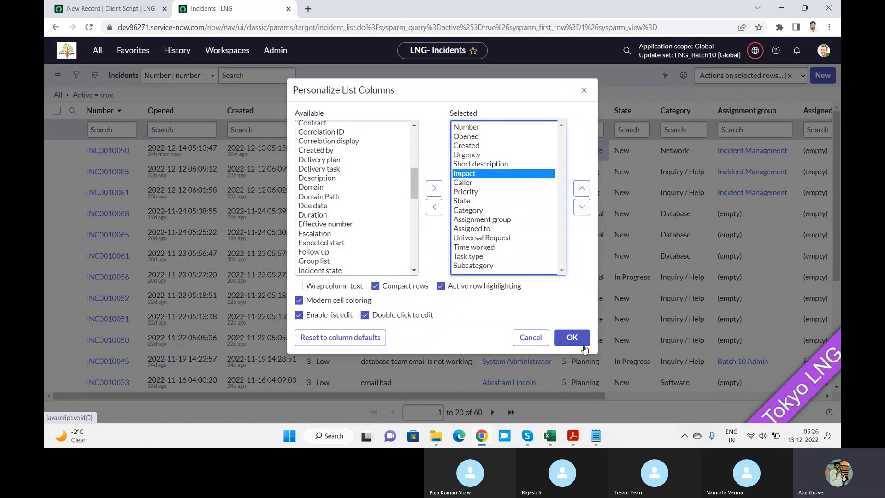
left_click(581, 188)
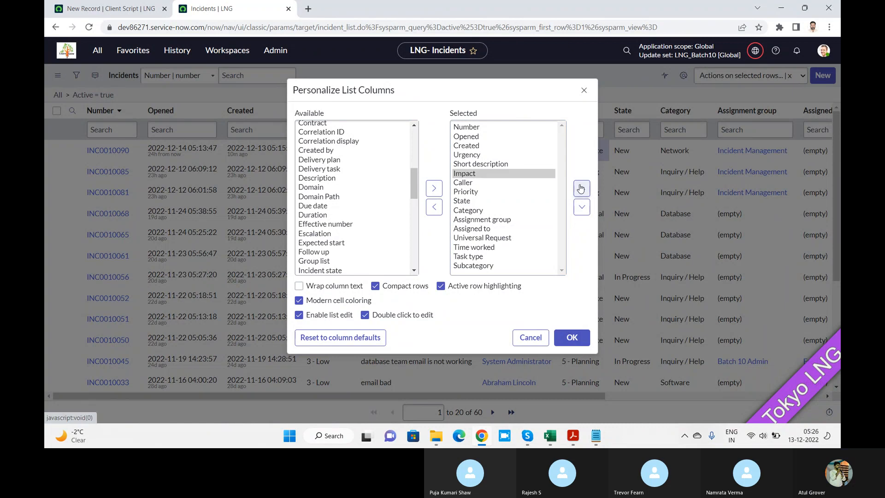
left_click(581, 189)
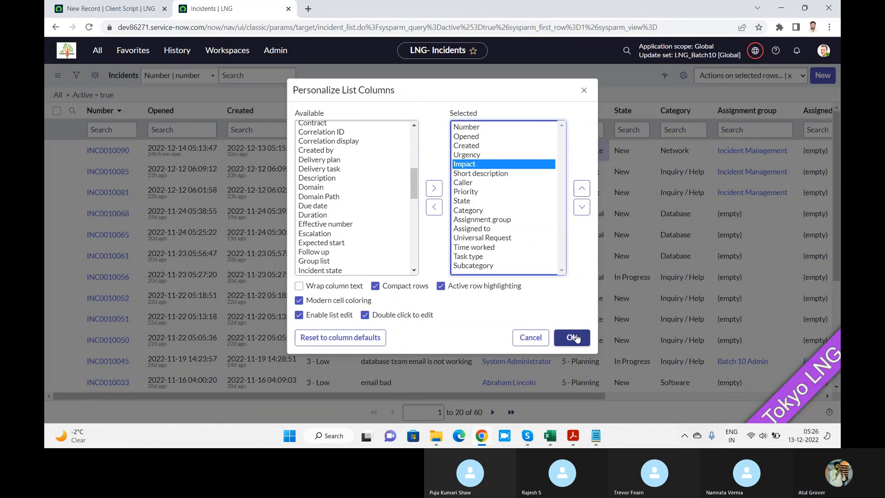
left_click(575, 337)
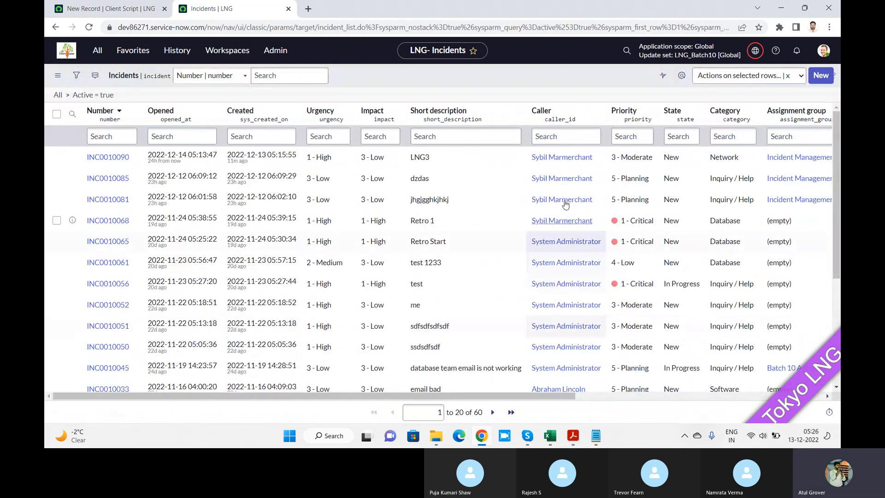
Set the LNG3 incident's impact to 1 - High directly in the incident list.
left_click(389, 166)
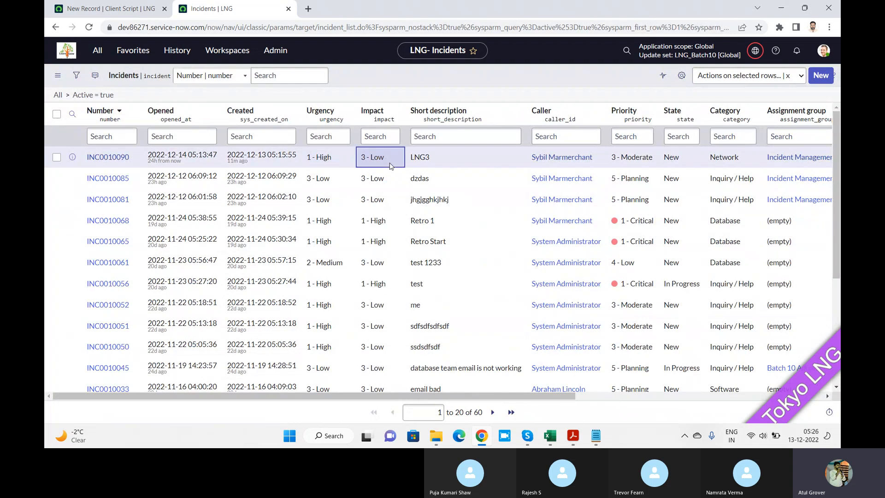
double_click(390, 166)
left_click(387, 160)
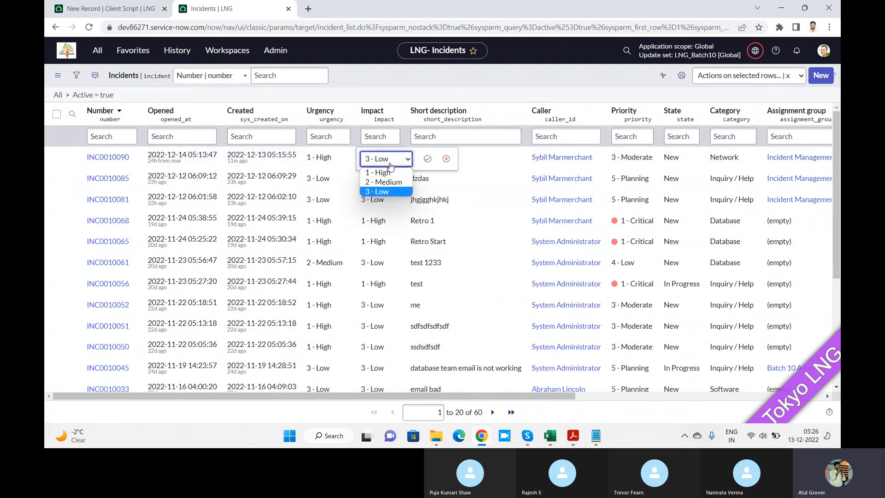
left_click(383, 173)
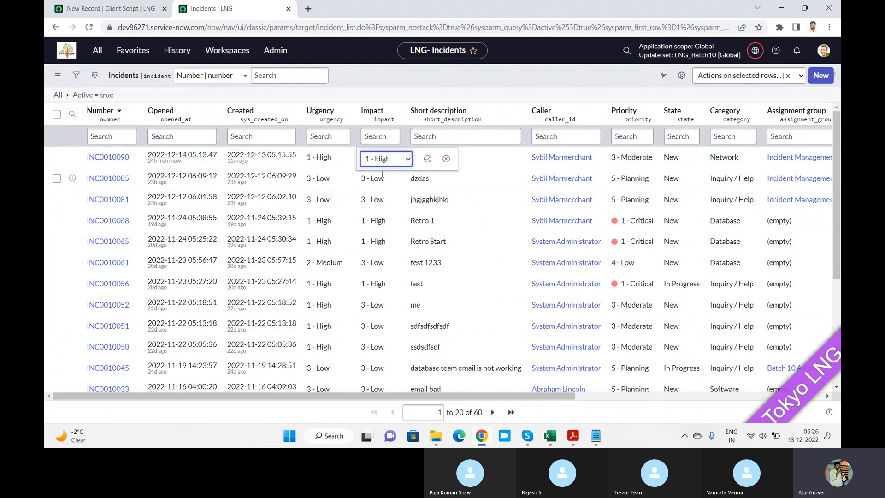
left_click(427, 158)
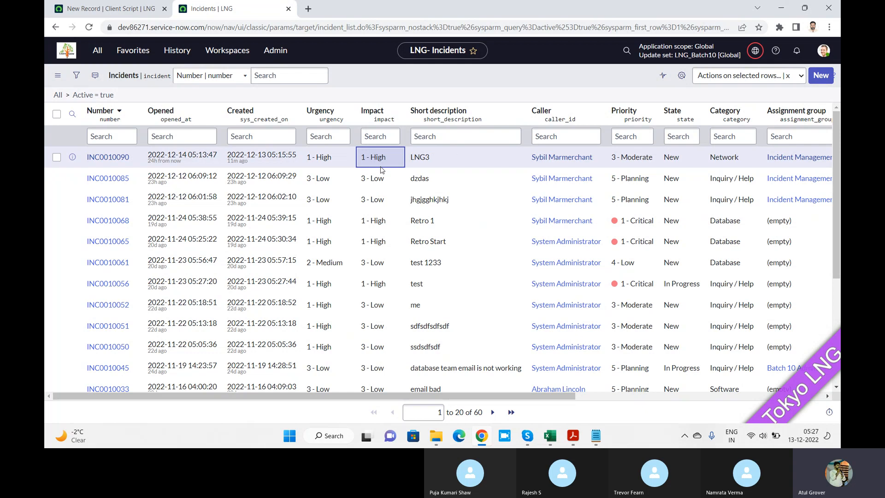
On the new LNG4 client script form, set the field name to Impact.
key("alt+Tab")
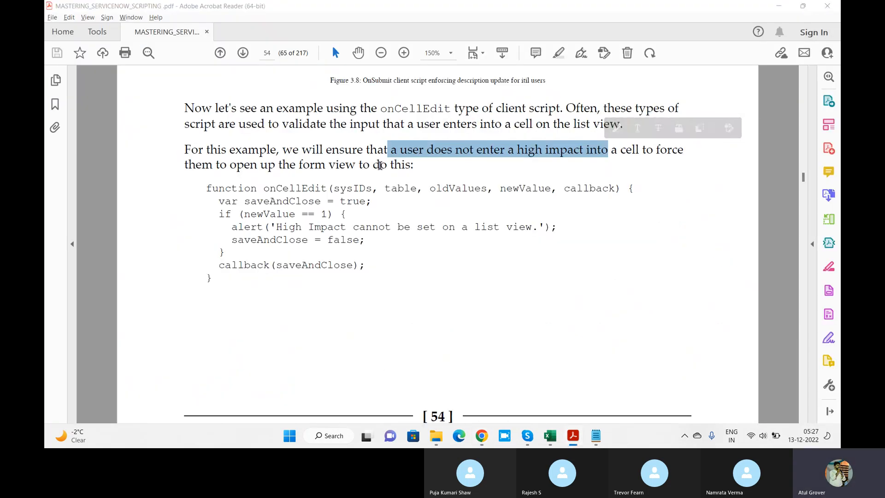
key("alt+Tab")
key("ctrl+Tab")
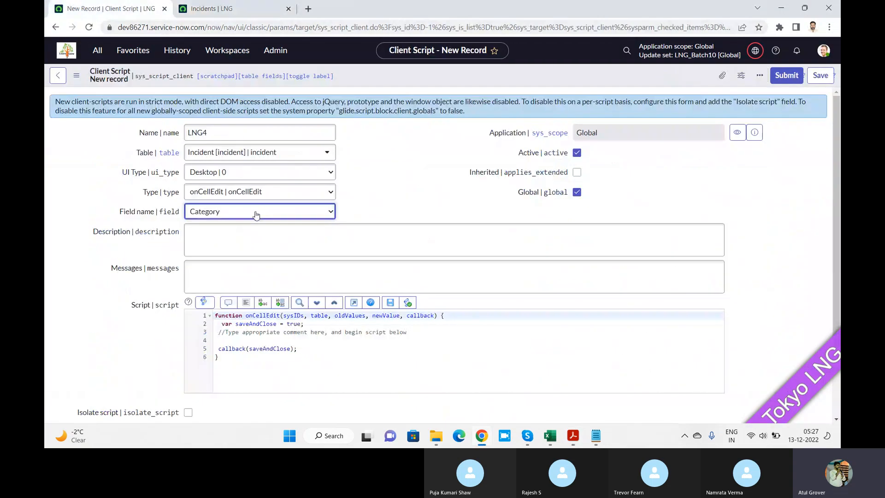
left_click(248, 211)
key("i")
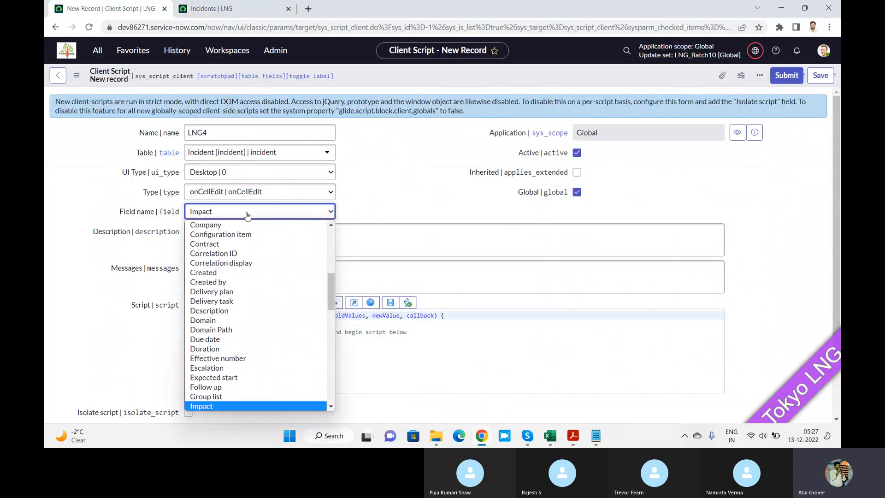
key("Return")
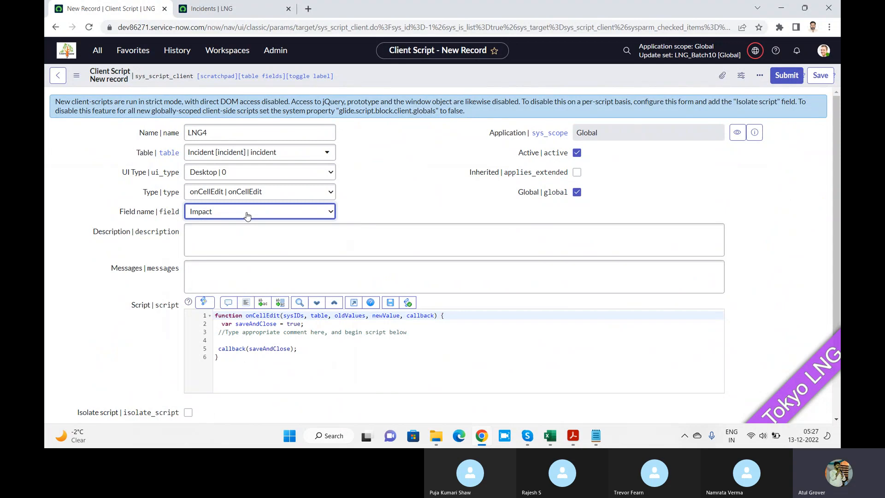
Copy the PDF example's if (newValue == 1) block into the LNG4 script below the saveAndClose declaration and save the record.
key("alt+Tab")
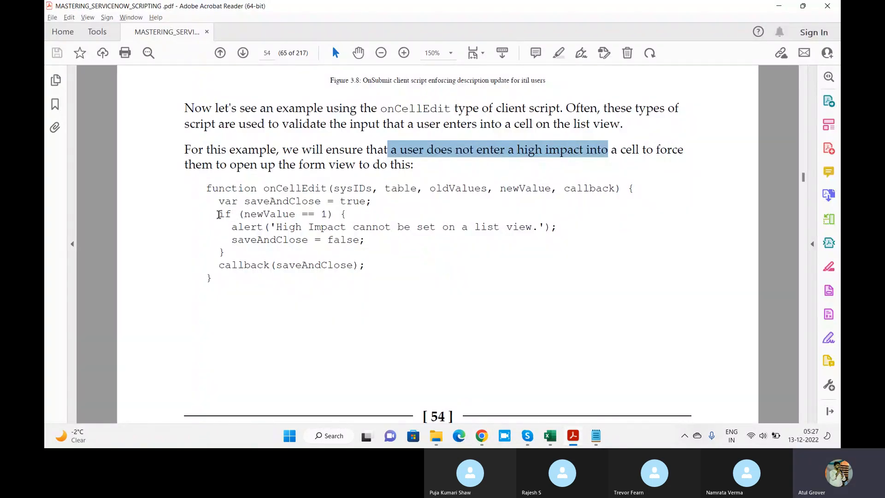
left_click_drag(218, 215, 229, 250)
key("ctrl+c")
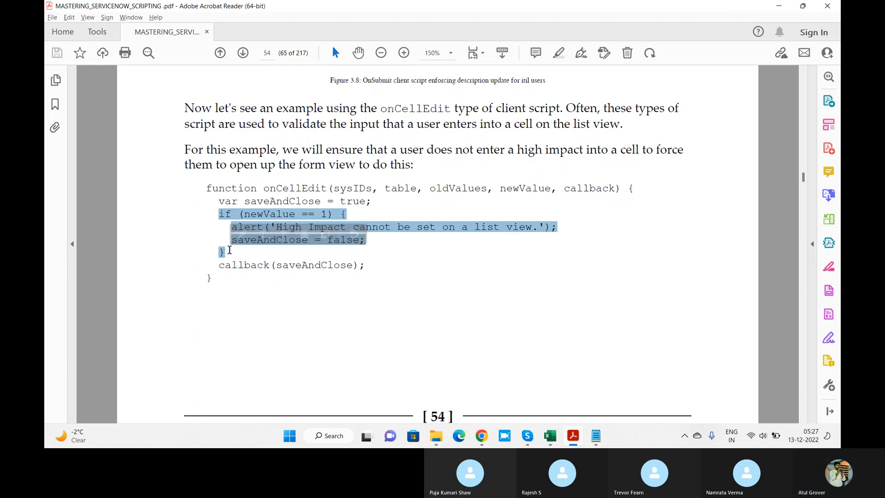
key("alt+Tab")
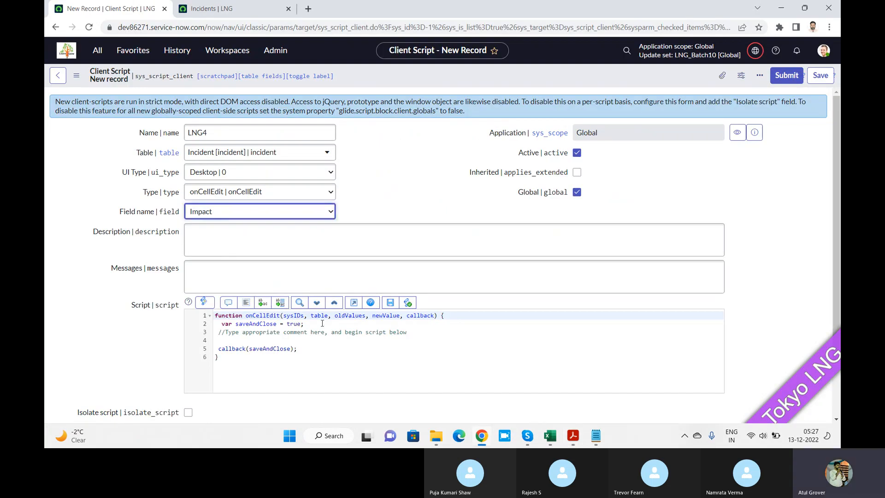
left_click(322, 323)
key("Return")
key("Return")
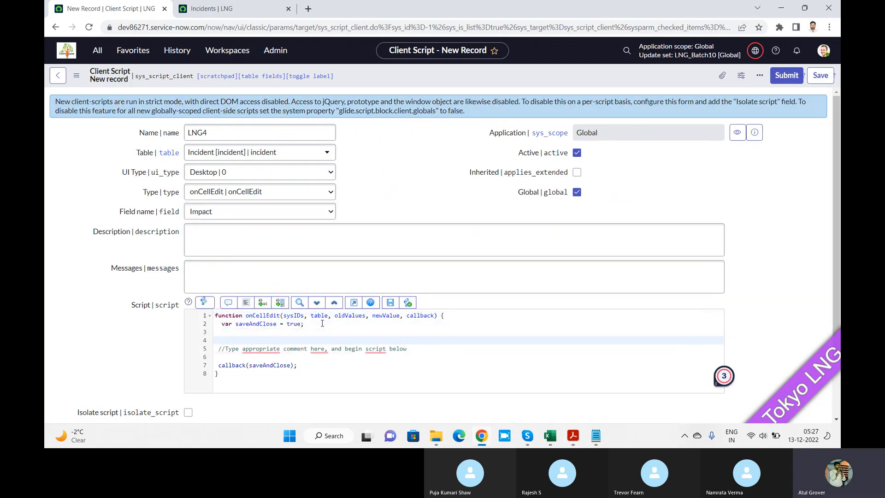
key("ctrl+v")
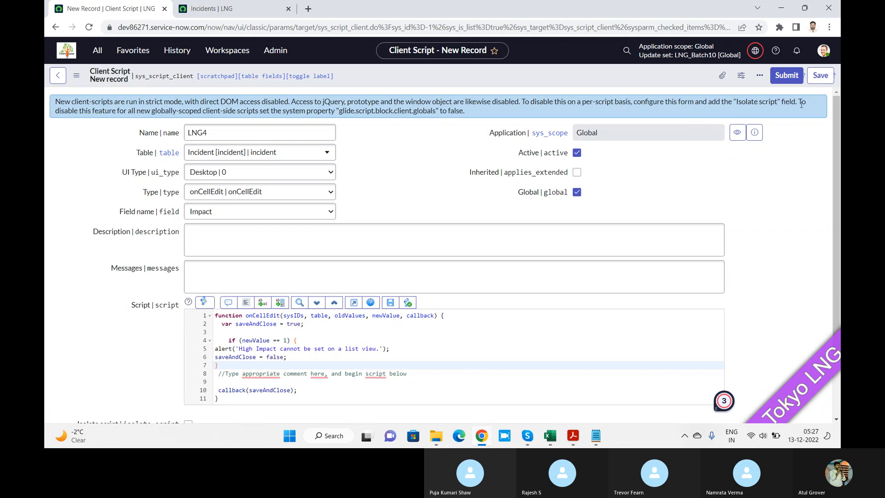
left_click(814, 81)
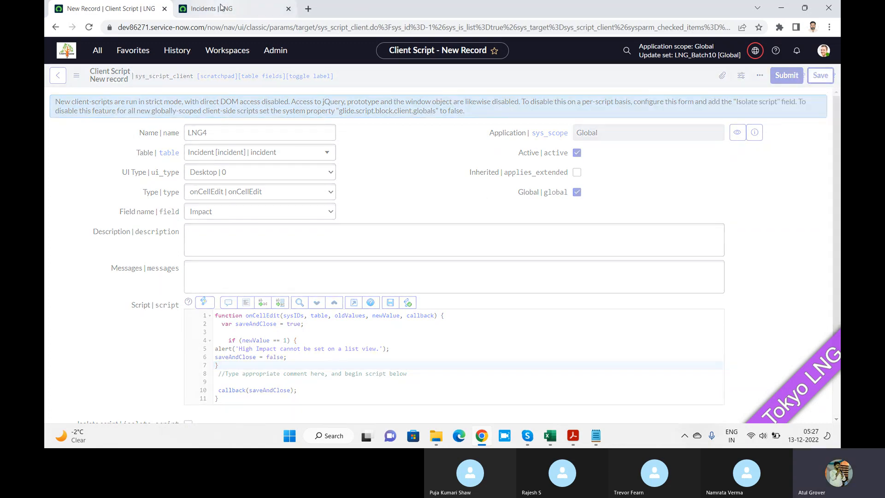
Reload the incident list and try to set the dzdas incident's impact to 1 - High directly in its cell.
left_click(221, 8)
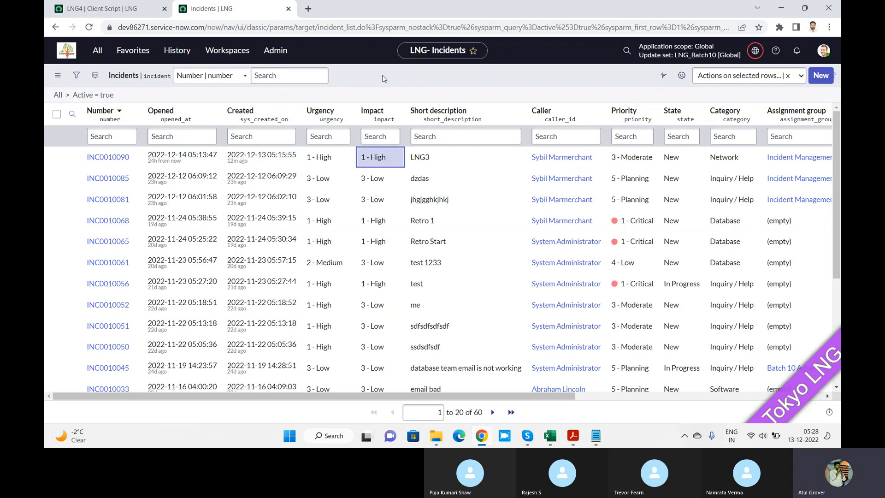
left_click(89, 28)
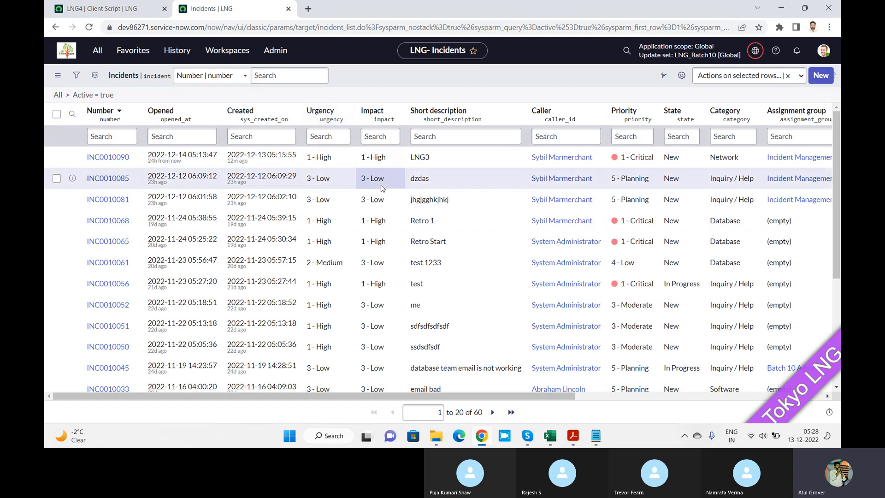
left_click(393, 184)
double_click(393, 184)
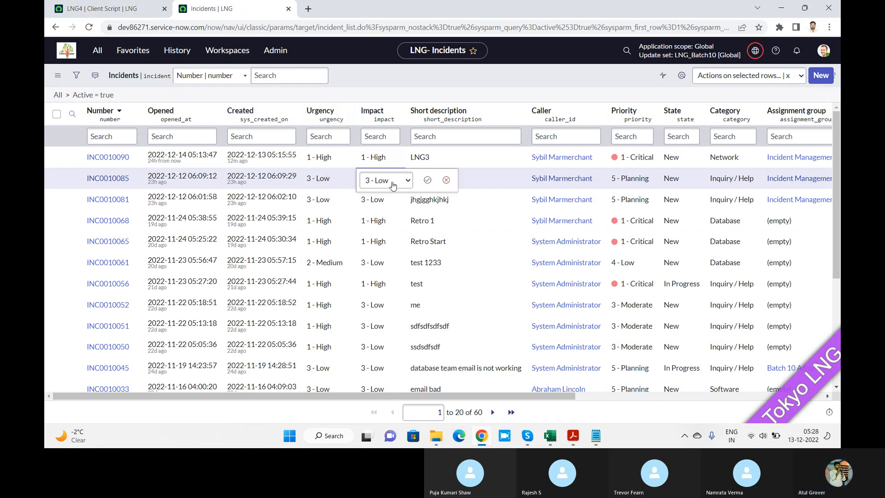
left_click(391, 182)
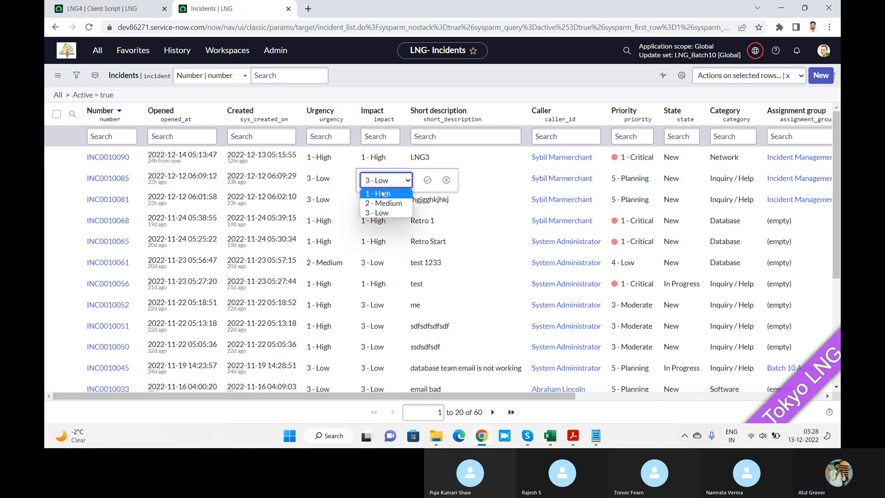
left_click(382, 193)
left_click(427, 180)
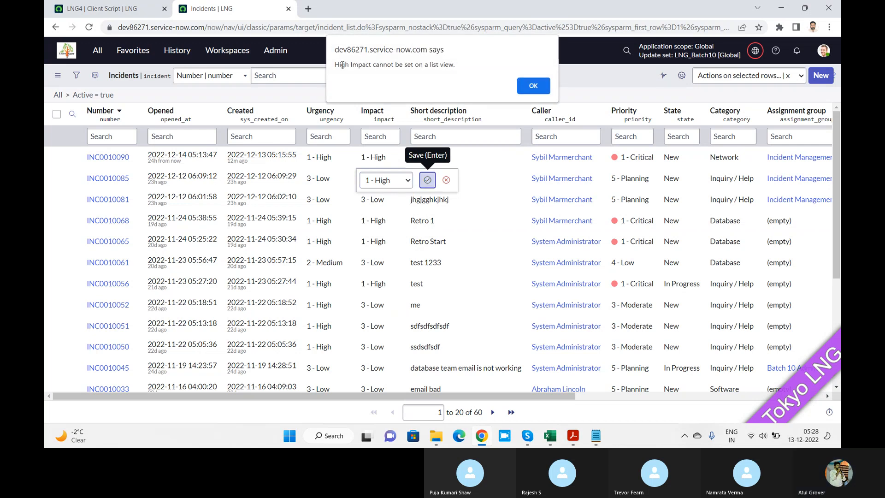
left_click_drag(342, 64, 456, 66)
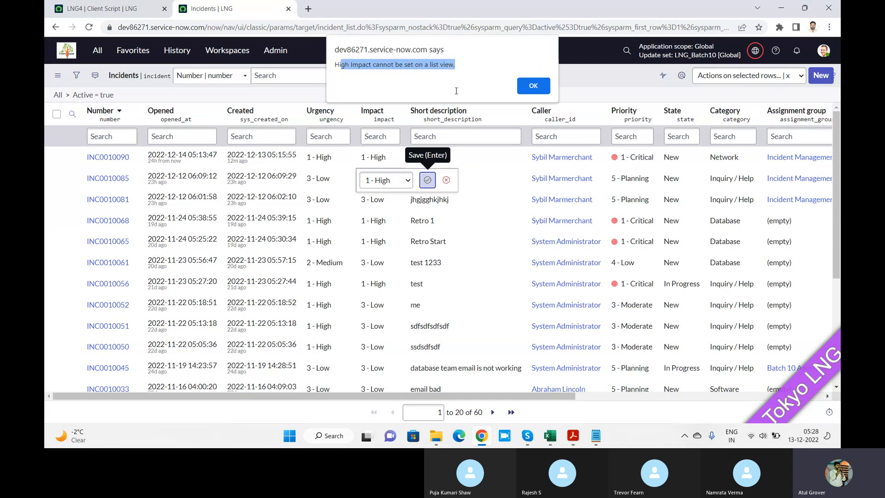
left_click(533, 86)
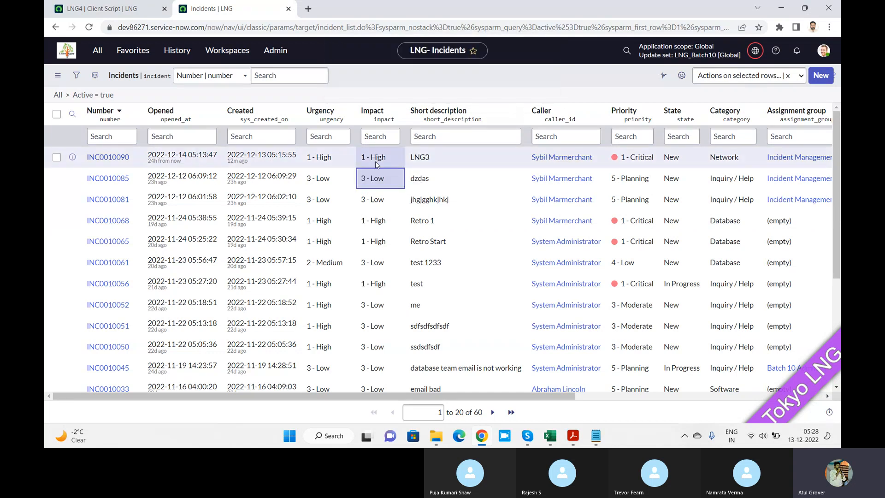
Set the dzdas incident's impact to 2 - Medium directly in the incident list.
double_click(394, 184)
left_click(394, 181)
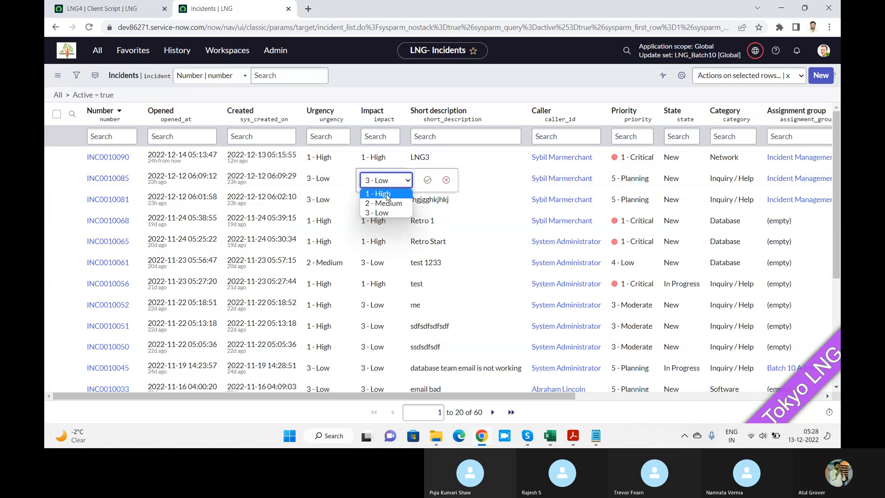
left_click(386, 203)
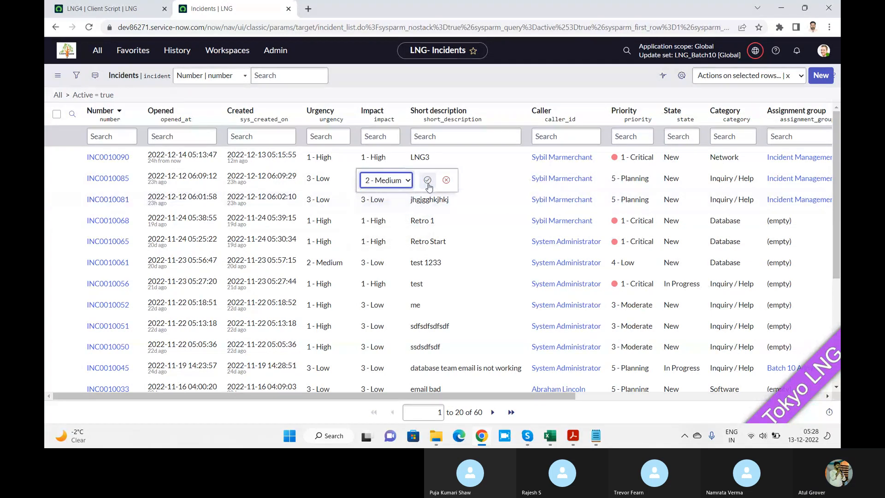
left_click(427, 180)
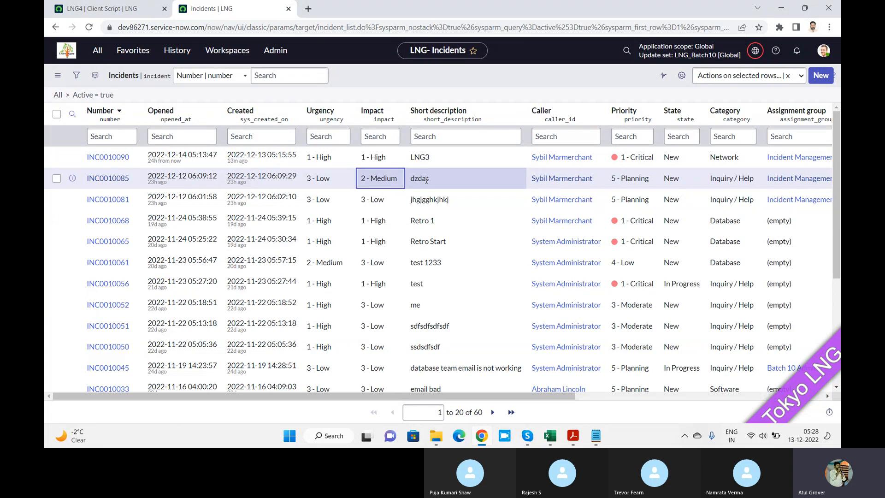
left_click(94, 10)
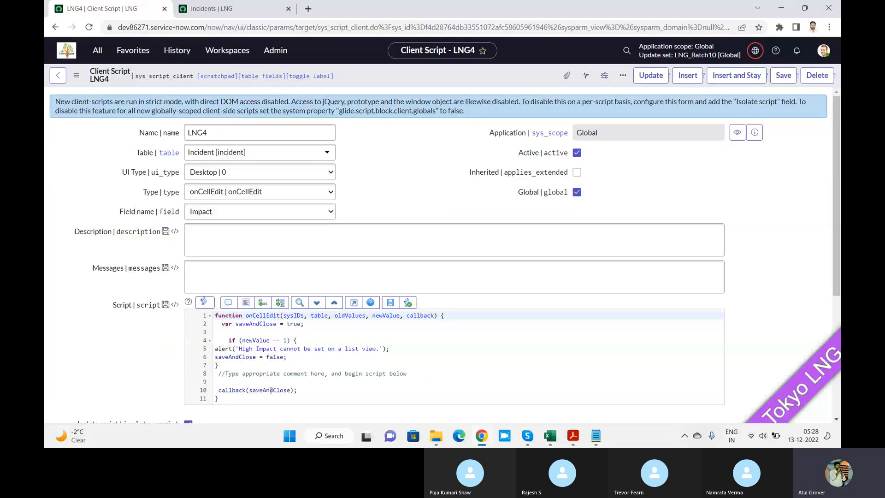
key("alt+Tab")
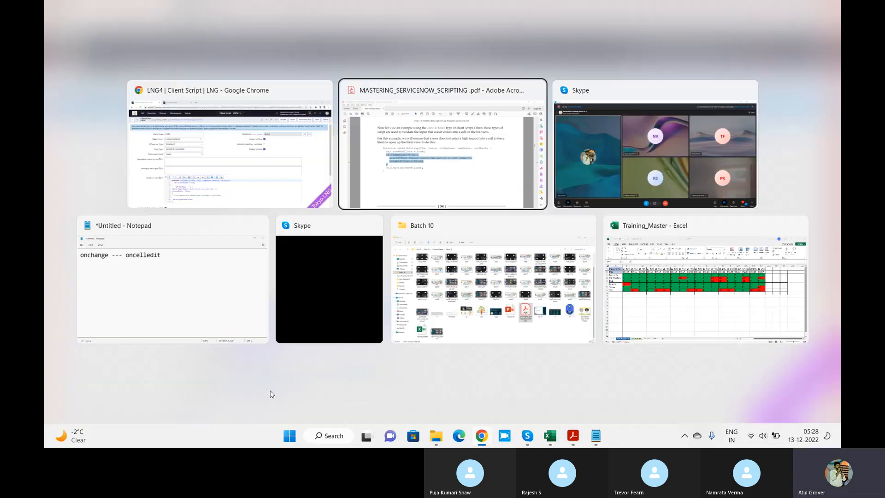
key("alt+Tab")
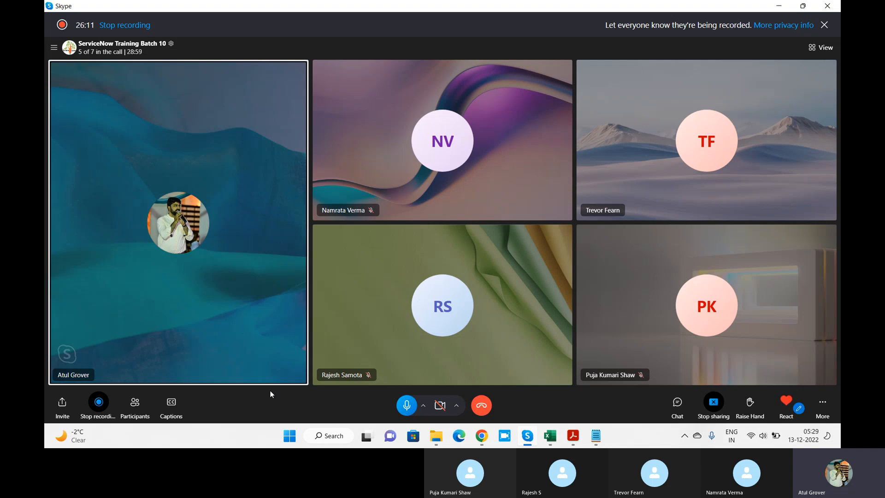
key("super+Tab")
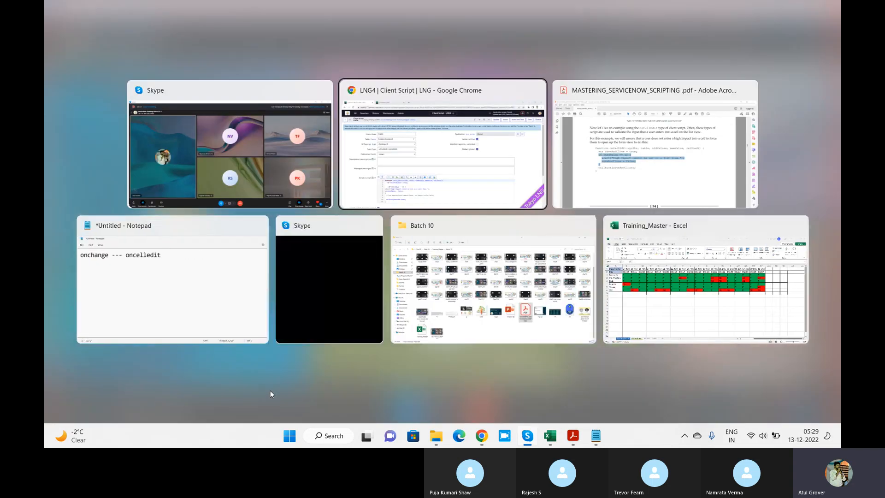
key("Return")
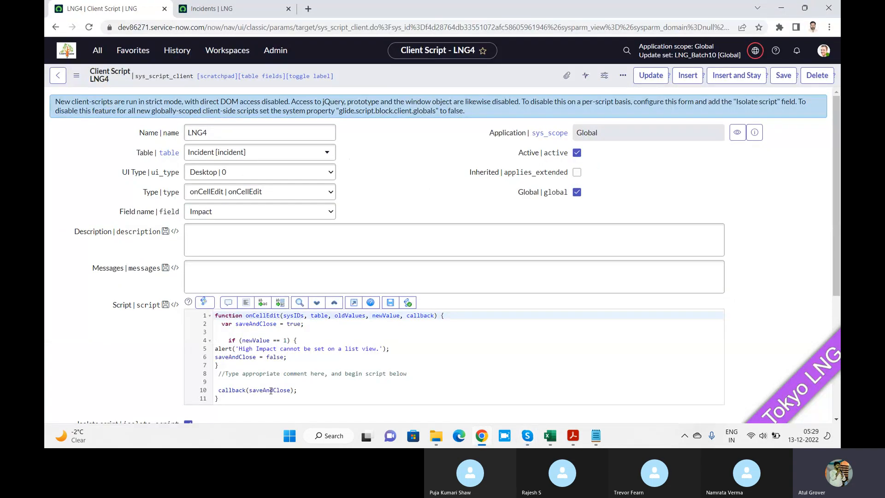
Return to the incident list and open a blank form for a new incident.
left_click(205, 16)
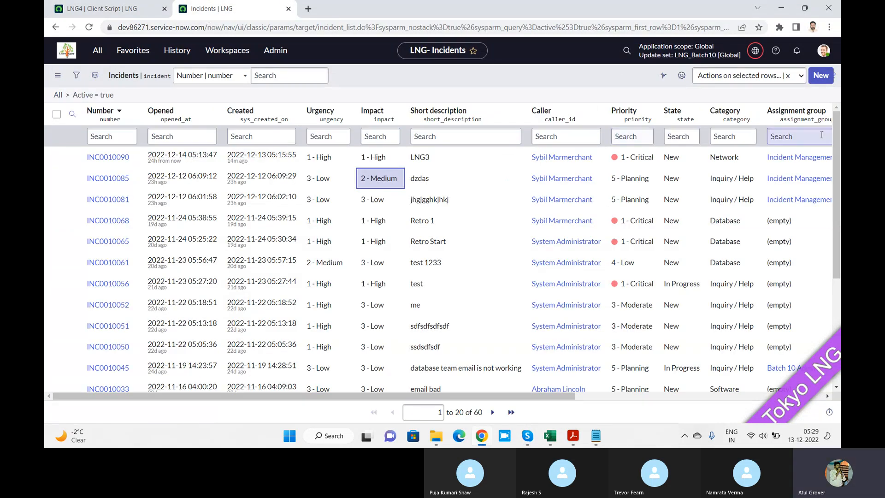
left_click(822, 76)
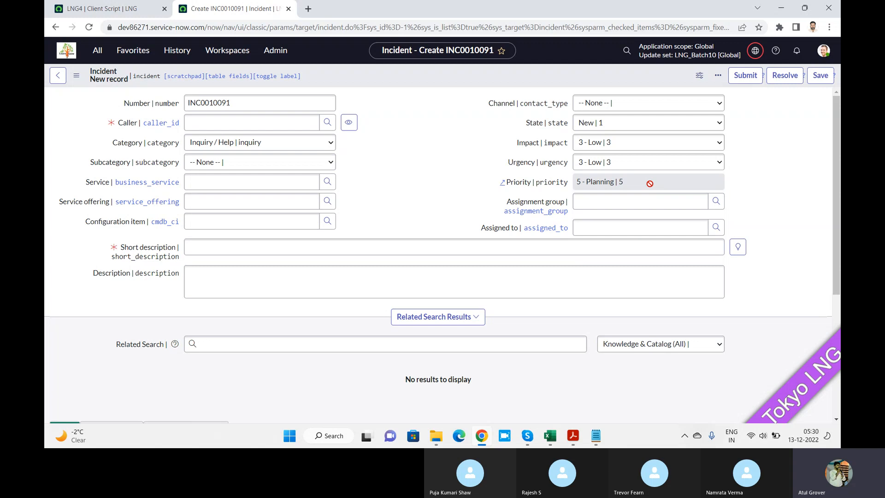
Switch to the Skype call and turn on captions.
key("alt+Tab")
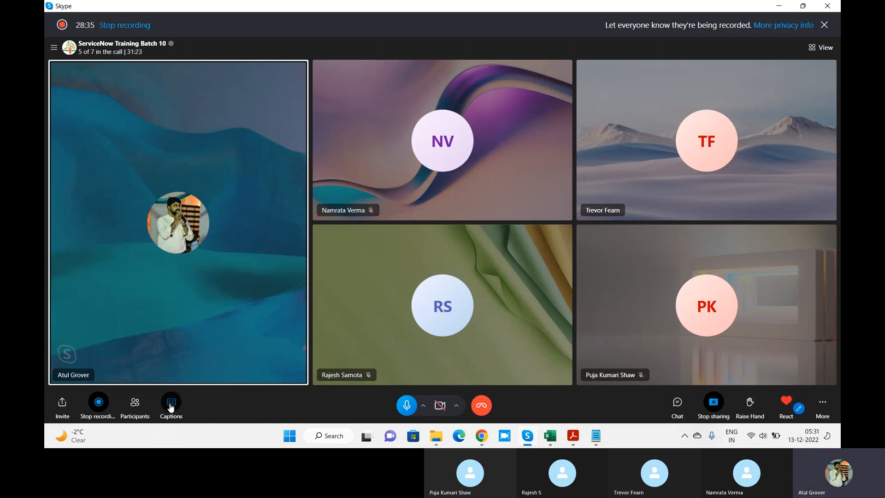
left_click(171, 405)
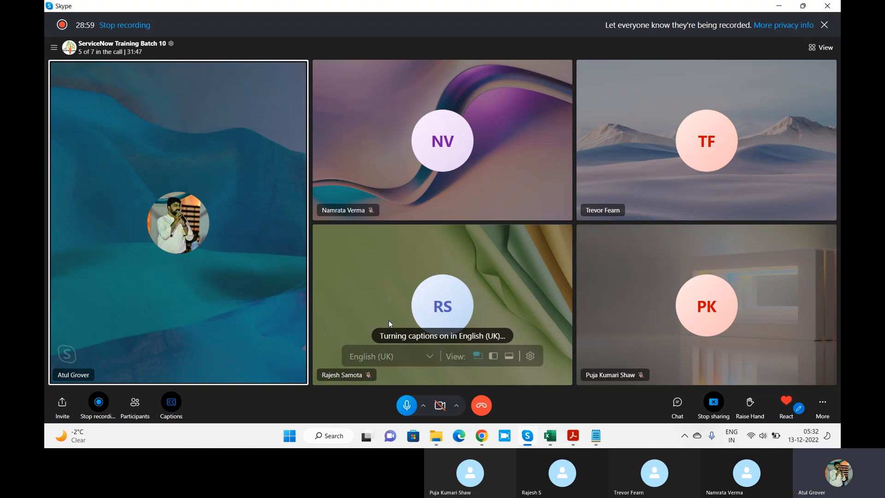
Switch back to ServiceNow in Chrome and set the new incident's state to On Hold.
key("alt+Tab")
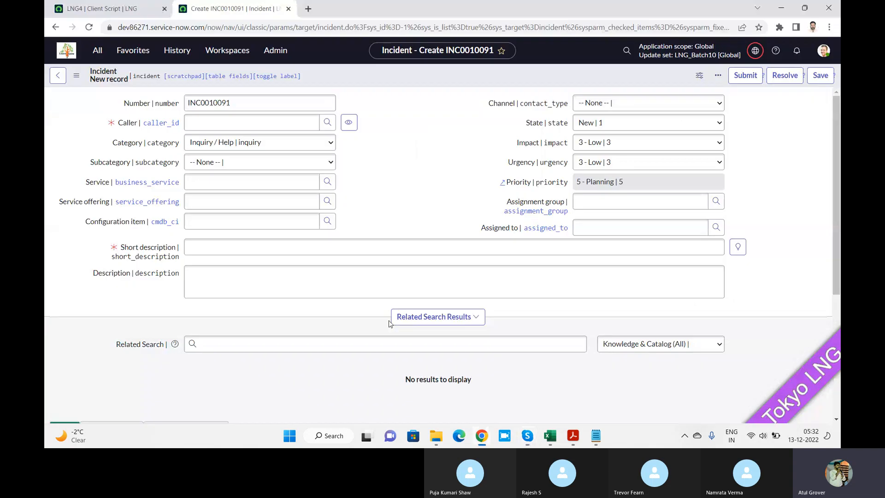
left_click(609, 123)
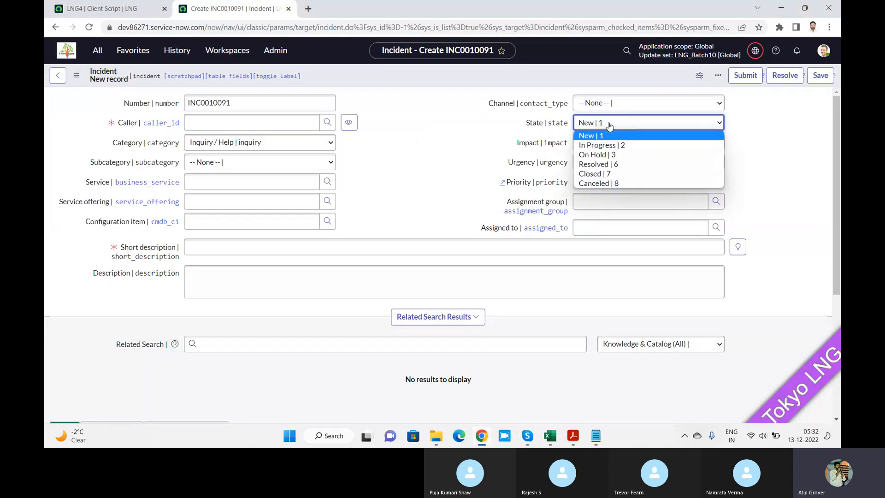
left_click(606, 155)
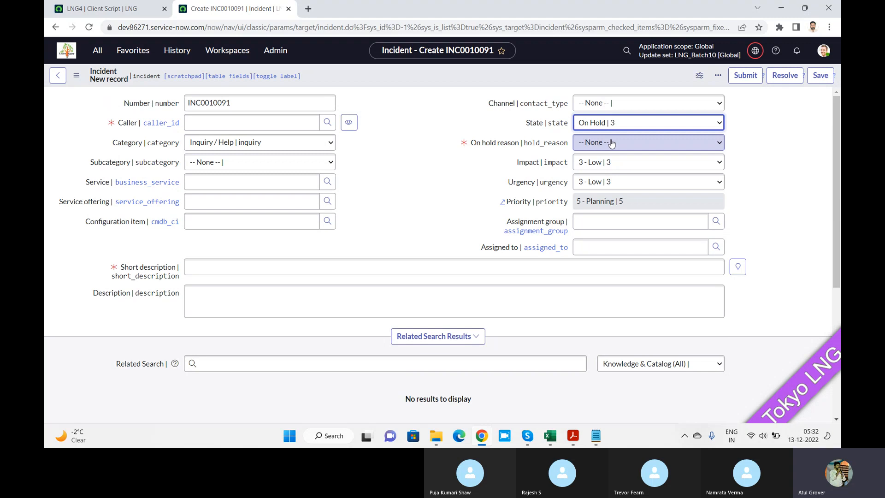
From the LNG4 client script page, find the System UI module UI Policies and open a blank form for a new UI policy.
left_click(97, 13)
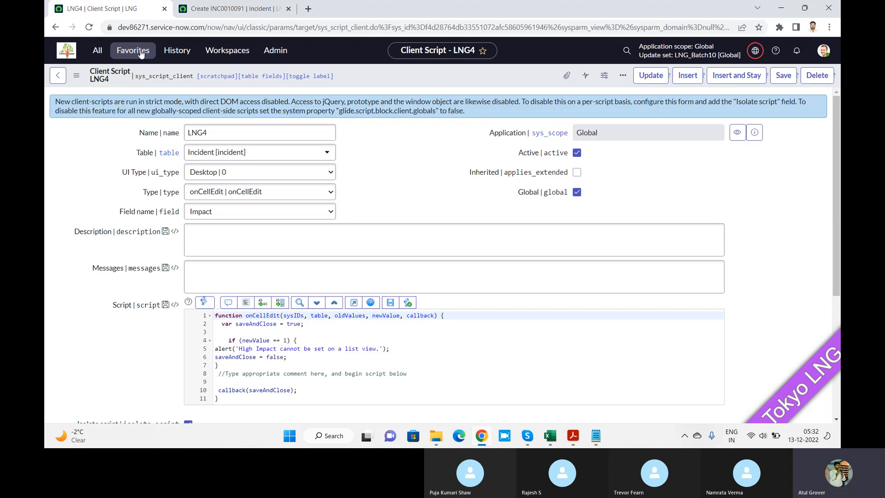
left_click(98, 51)
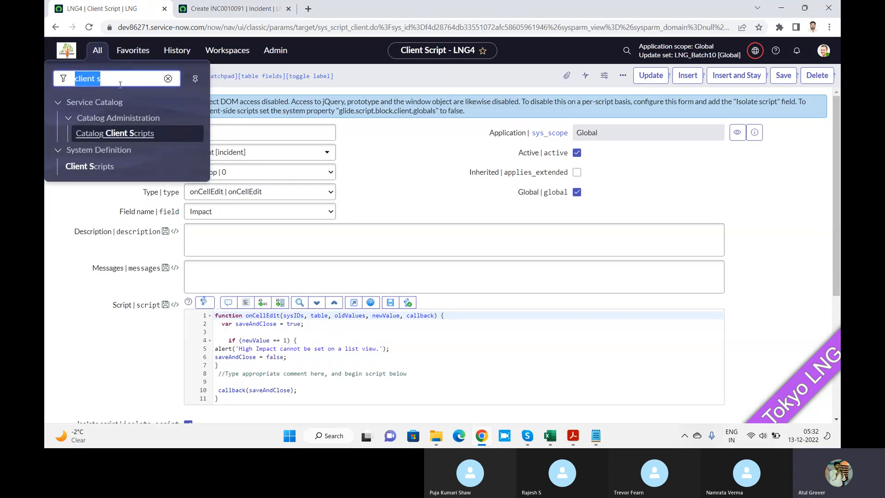
type("UI Pl")
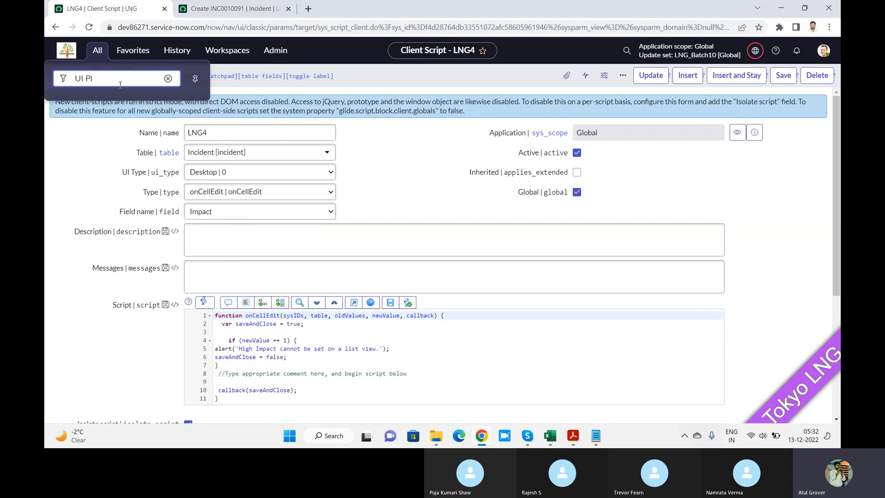
key("BackSpace")
type("ol")
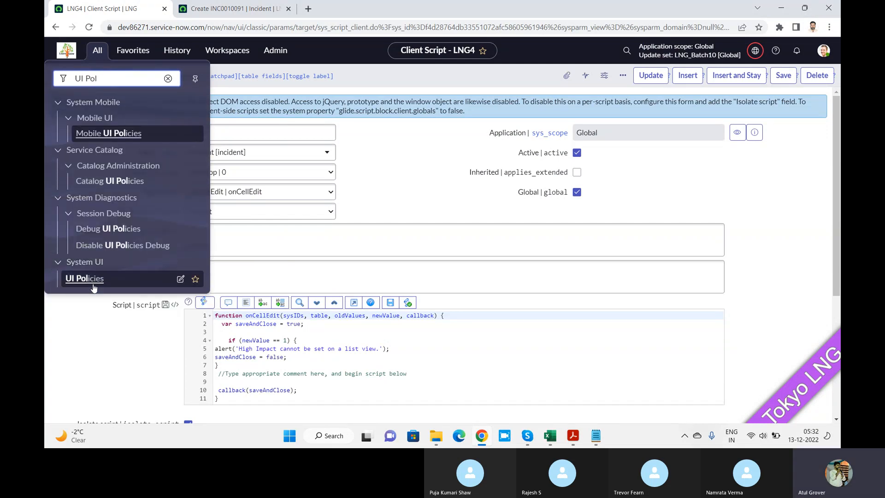
left_click(92, 284)
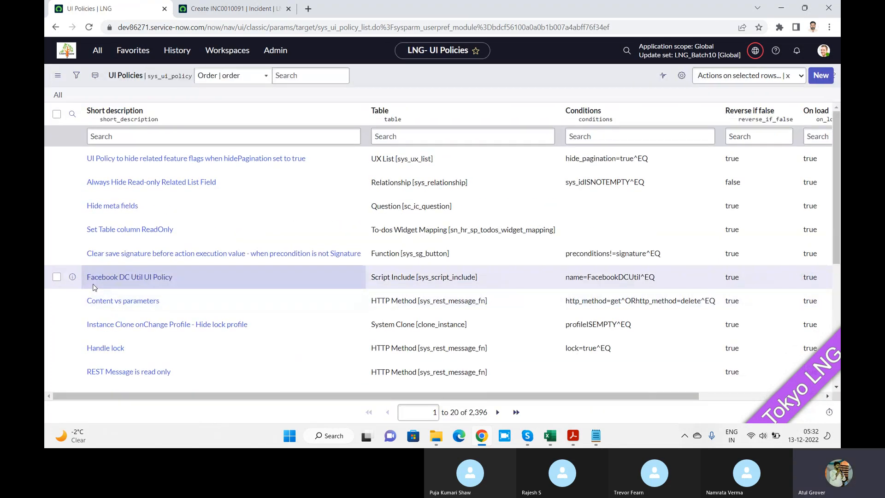
left_click(821, 75)
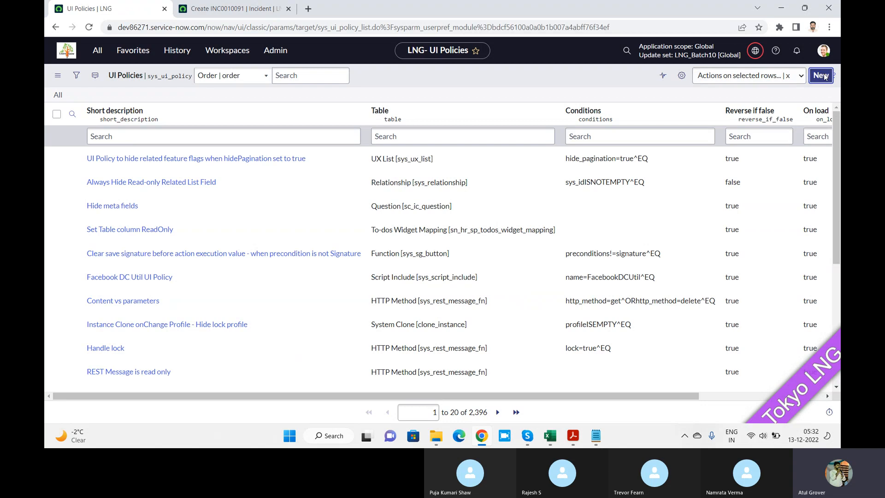
left_click(821, 76)
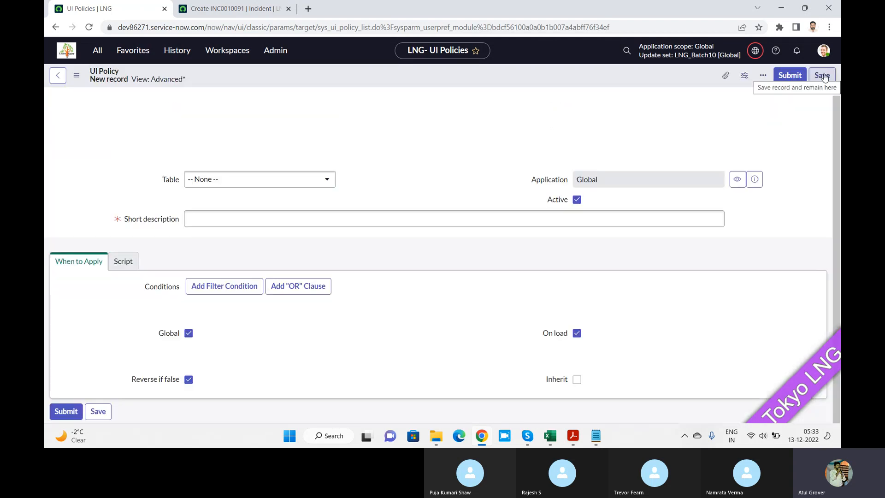
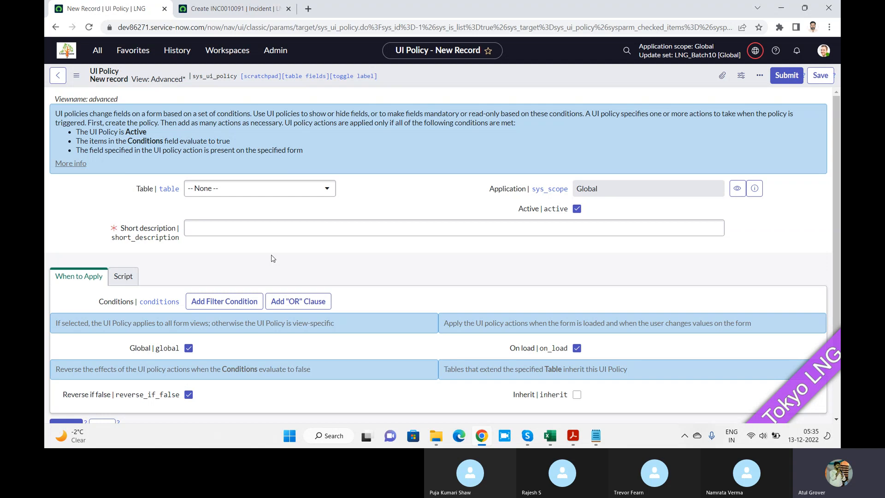
Set the new UI policy's table to Problem [problem].
left_click(272, 198)
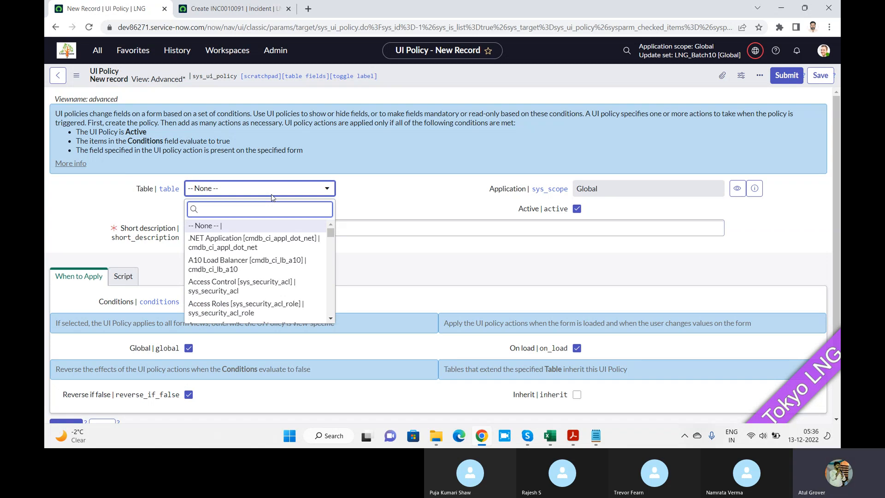
type("pro")
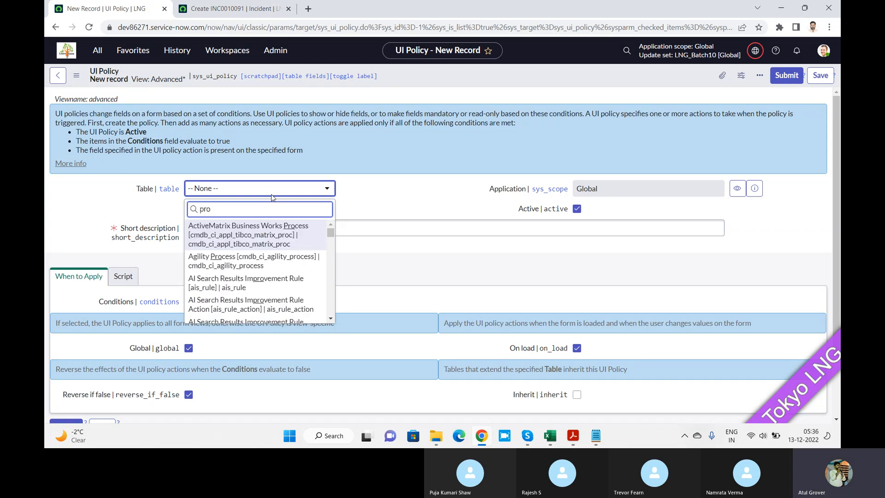
type("b")
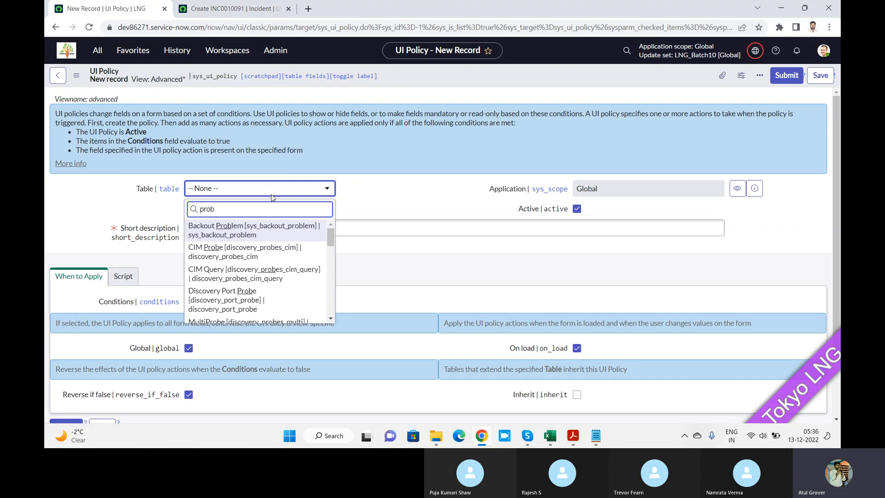
type("lem")
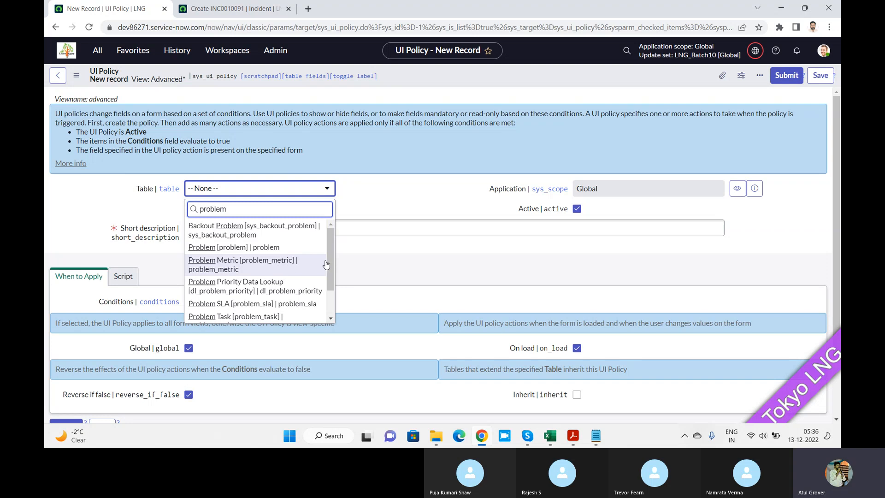
left_click_drag(329, 259, 336, 229)
left_click(231, 250)
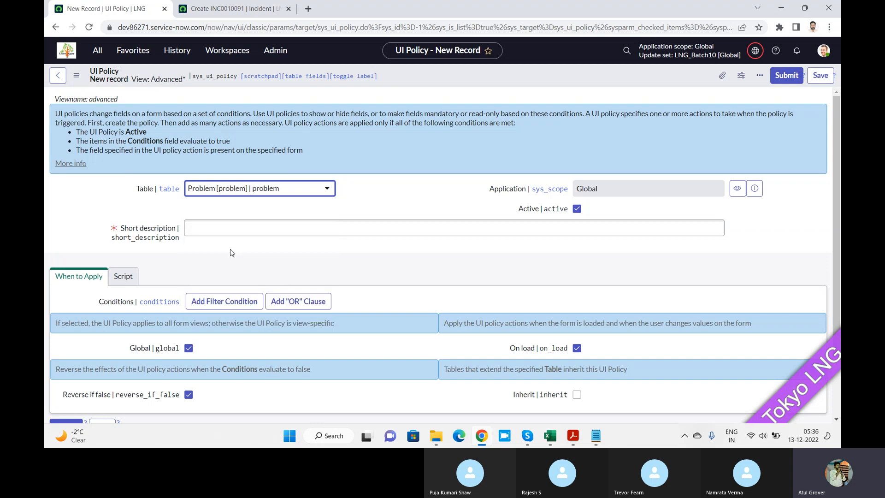
left_click(237, 228)
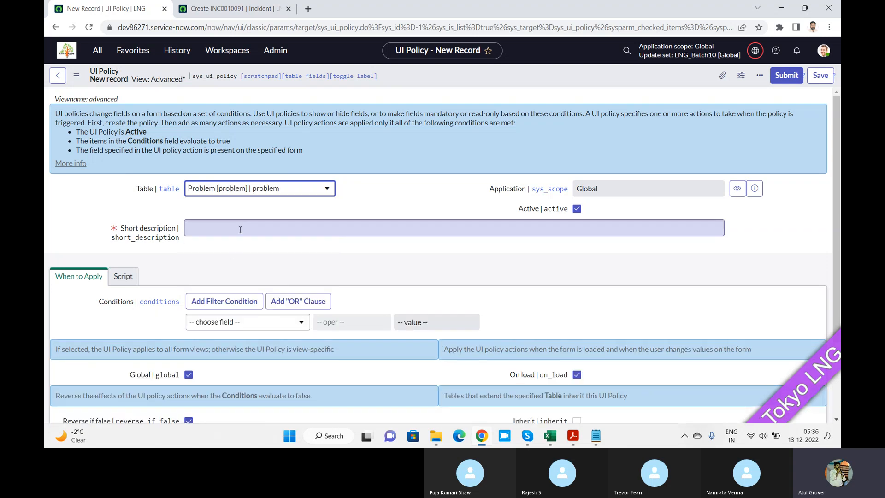
Replace the unsaved incident page with a blank problem form by navigating to problem.do, discarding the incident's changes.
left_click(246, 13)
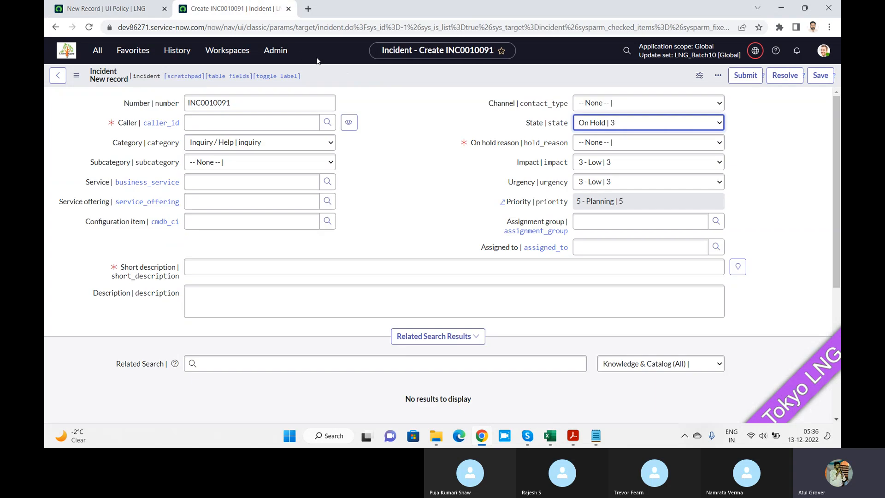
left_click_drag(319, 28, 835, 33)
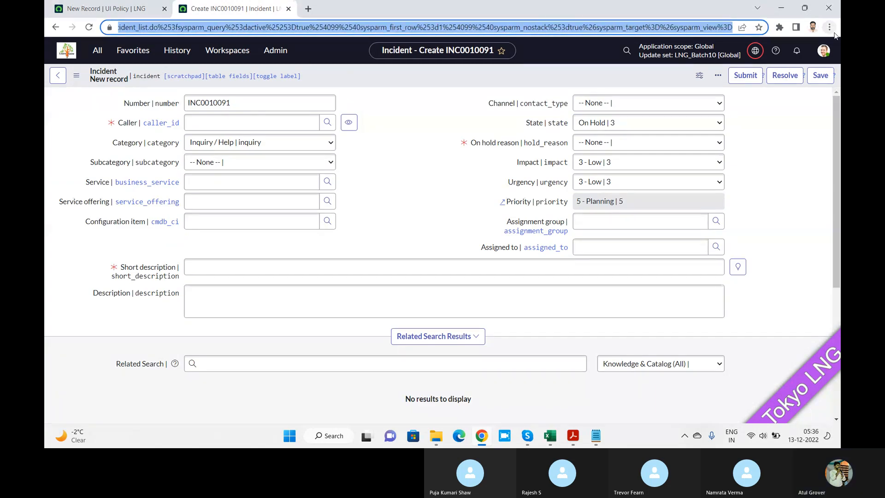
type("prob")
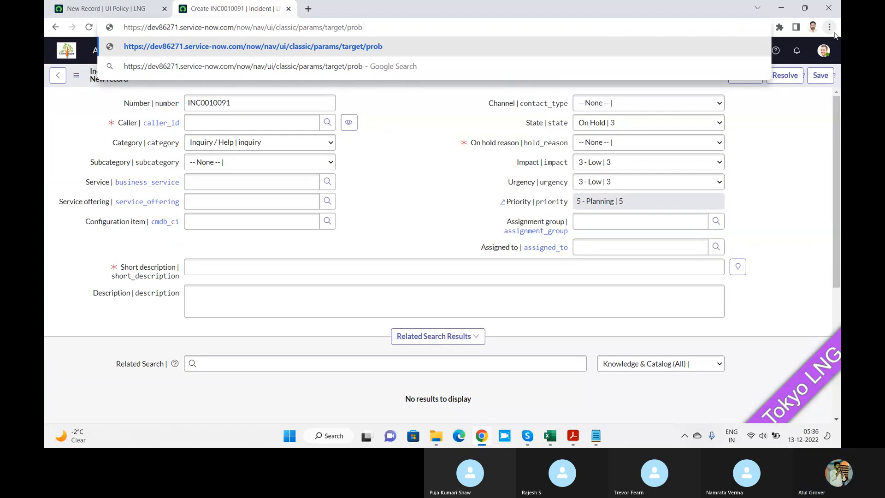
type("lem.do")
key("Return")
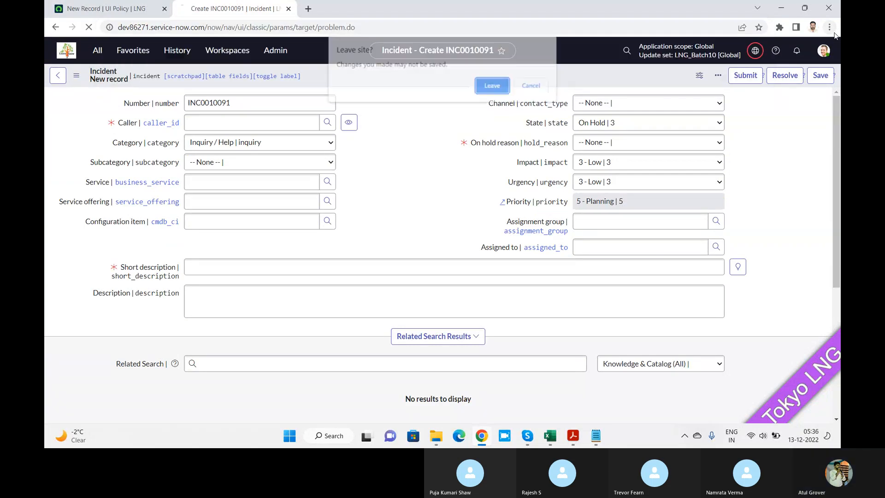
key("Return")
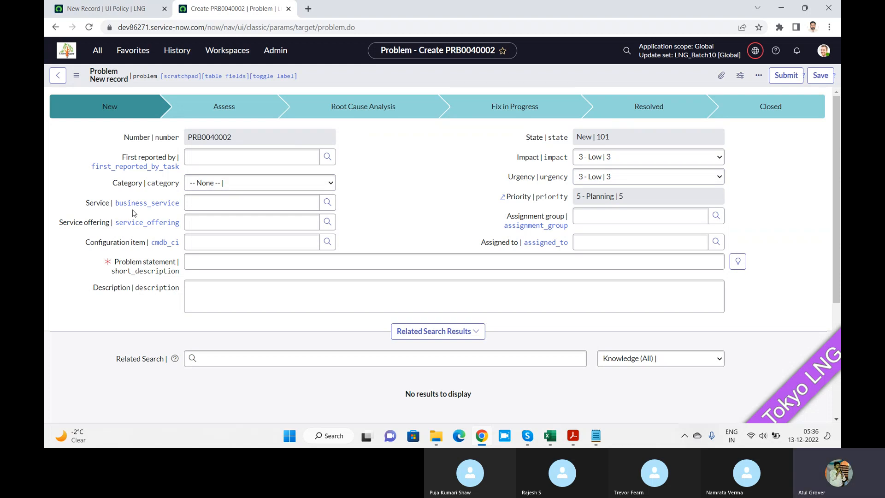
Set First reported by on the new problem record to incident INC0000002.
left_click(246, 157)
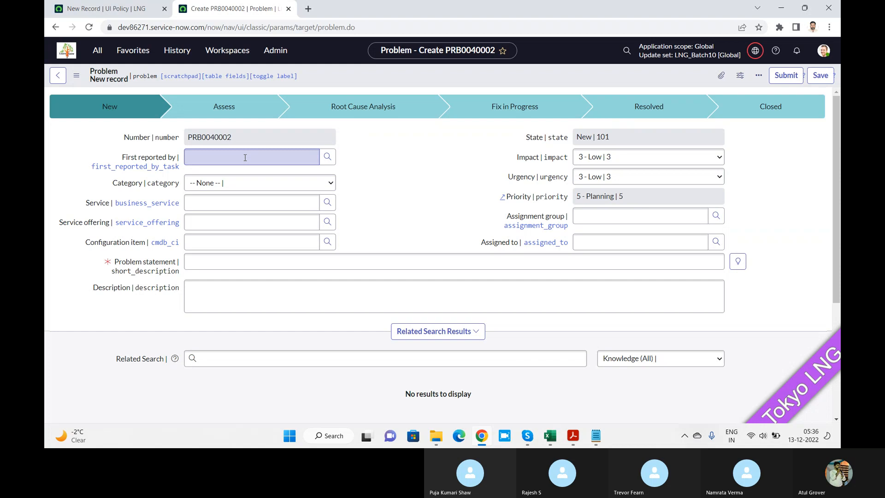
left_click(245, 158)
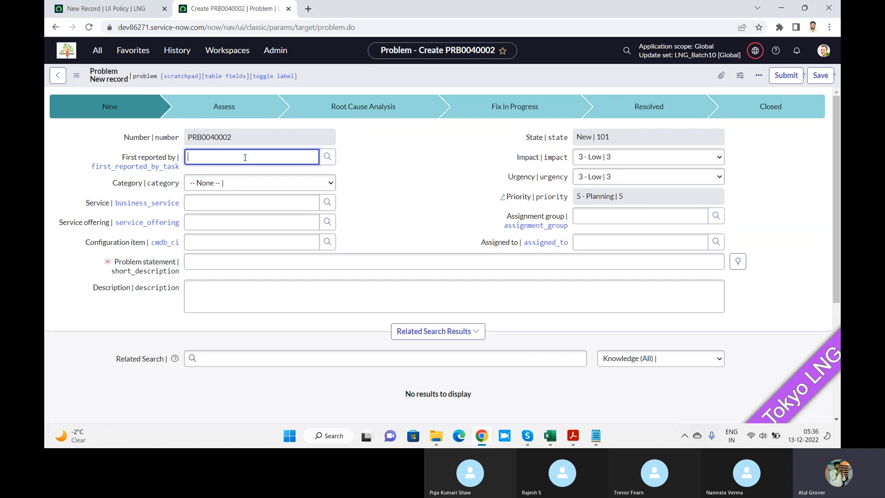
type("INC")
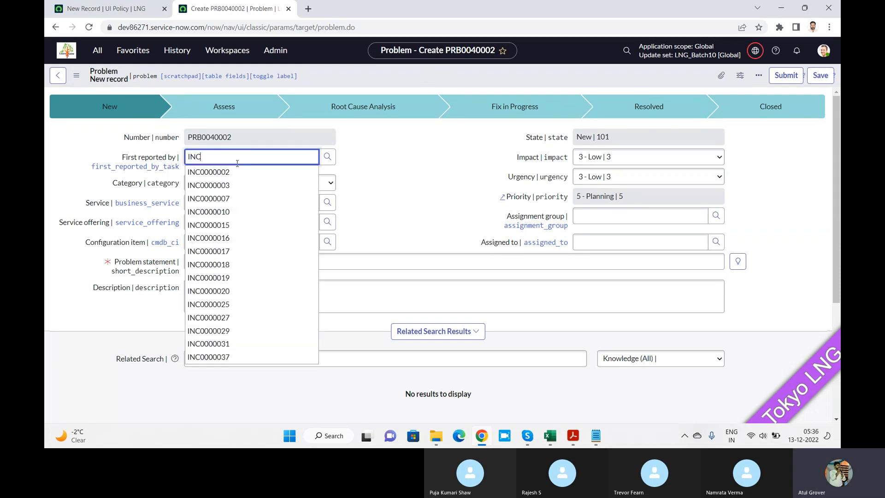
left_click(234, 172)
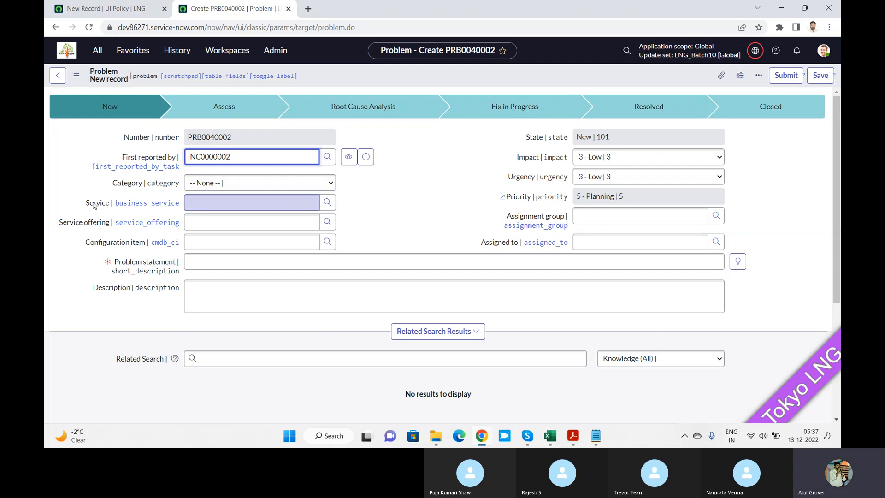
Return to the new UI policy and enter "make Service manadatroy" as its short description.
left_click(120, 12)
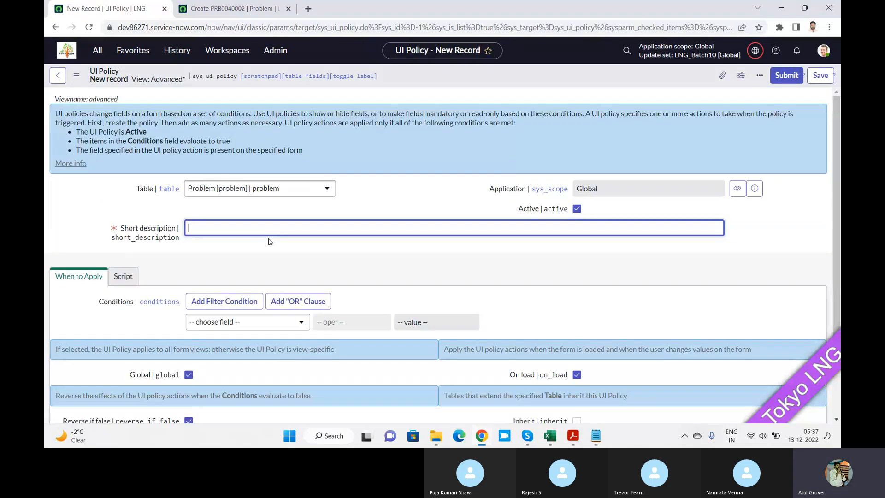
type("make Service manah")
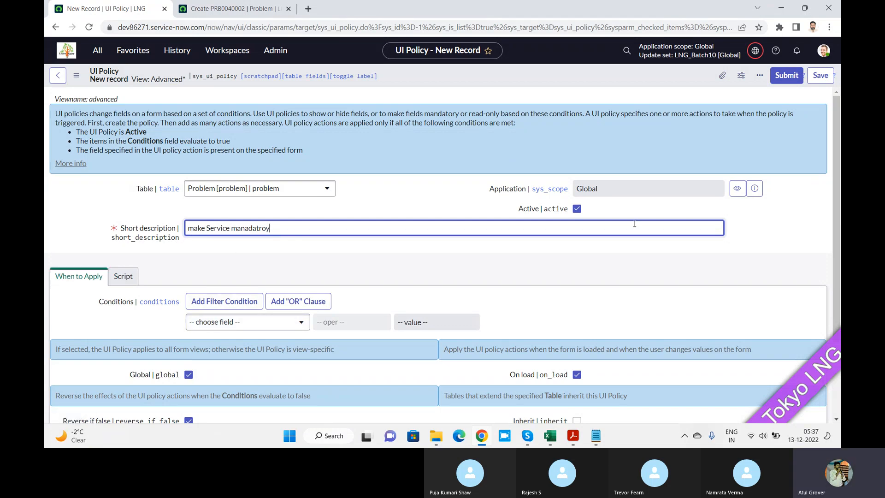
Add a UI policy condition requiring that First reported by is INC0000002.
scroll(837, 181, "down", 2)
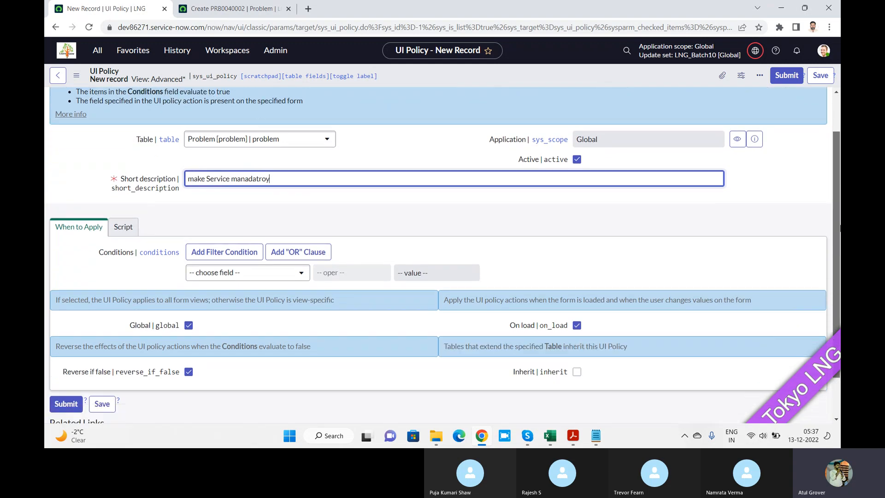
left_click(256, 226)
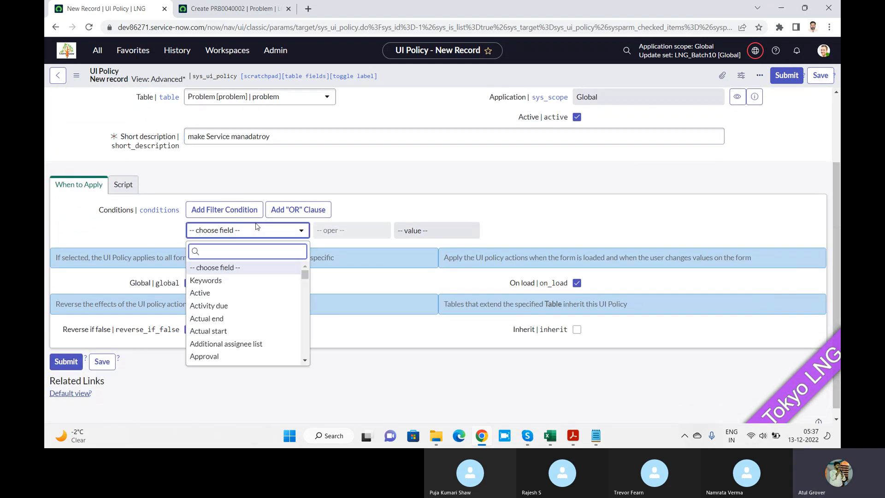
type("fir")
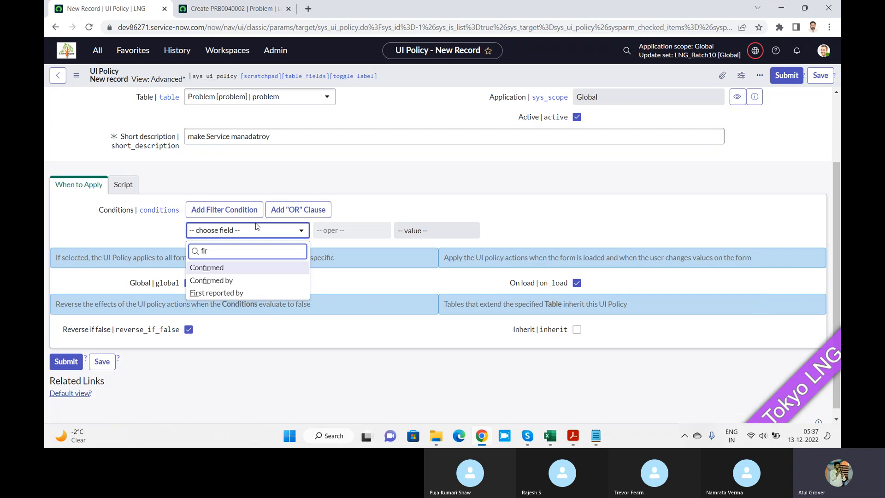
left_click(224, 294)
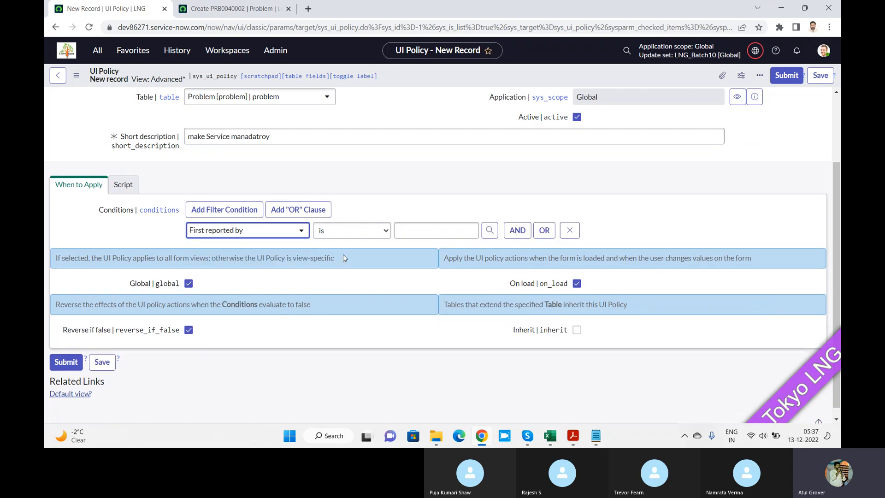
left_click(427, 229)
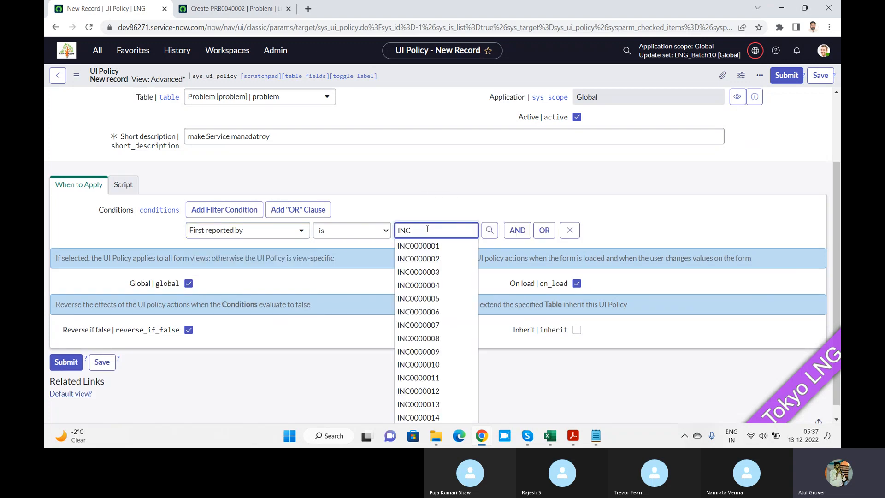
type("INC")
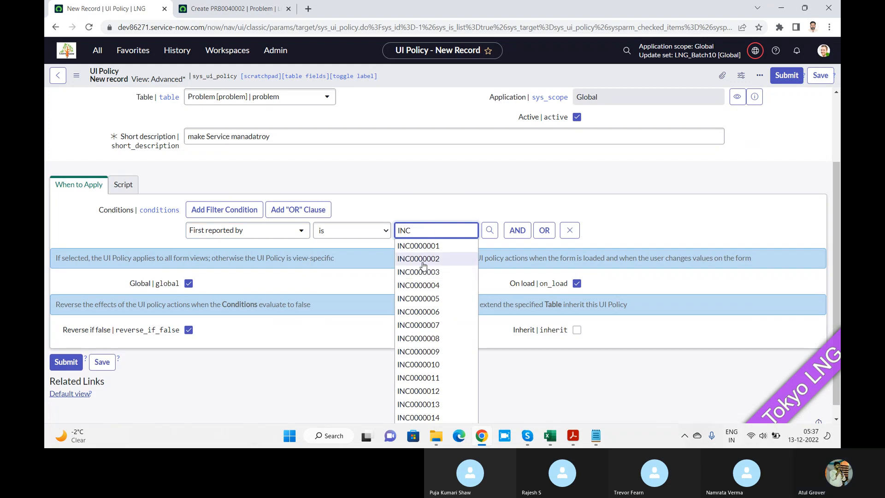
left_click(423, 261)
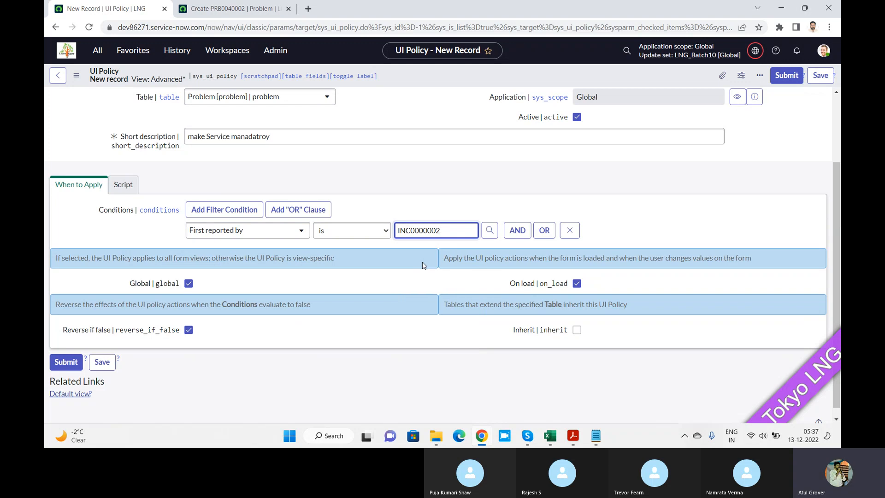
Change the First reported by condition's operator to starts with and its value to INC.
left_click(368, 230)
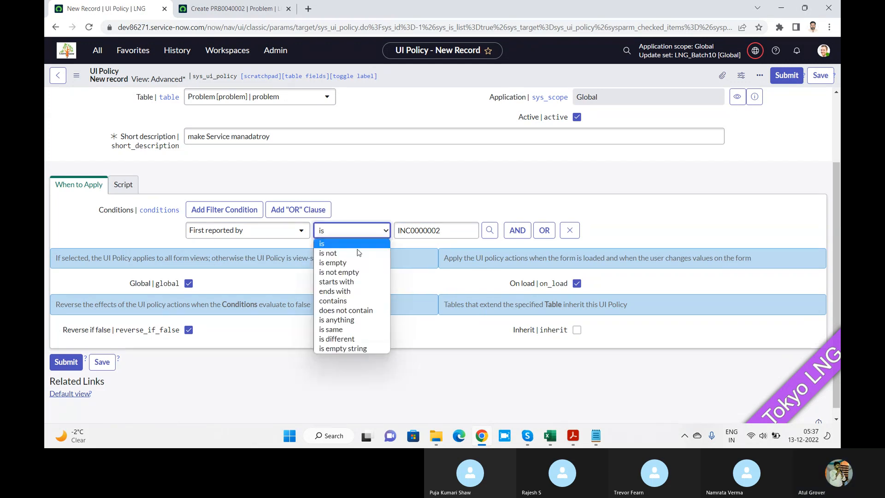
left_click(354, 281)
left_click(445, 234)
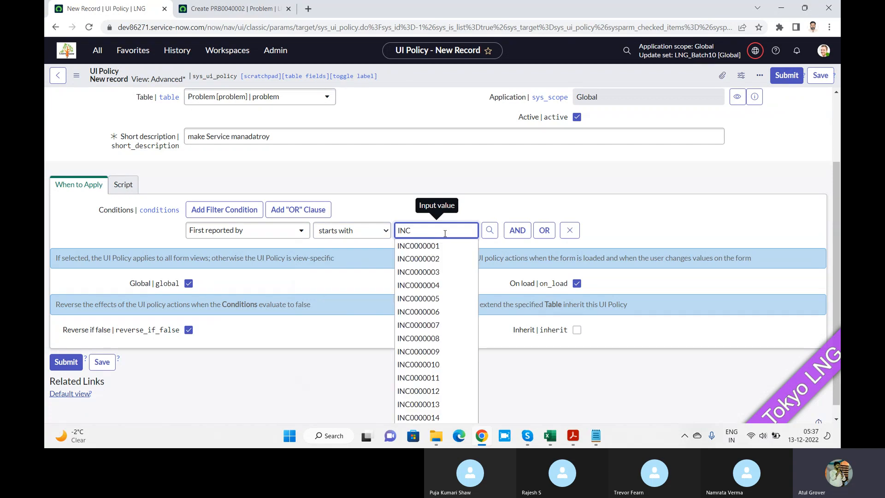
On the new problem form, look up CHG records in First reported by and compare with the UI policy's condition.
left_click(246, 10)
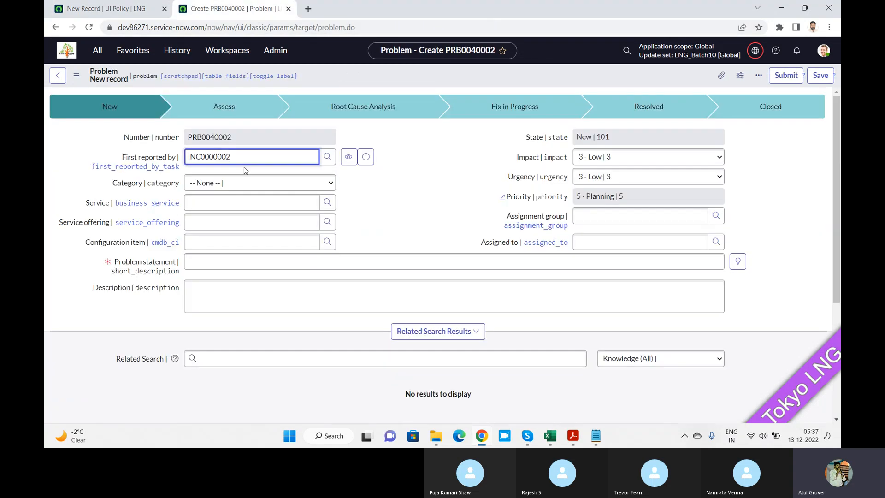
left_click_drag(247, 160, 117, 153)
type("PR")
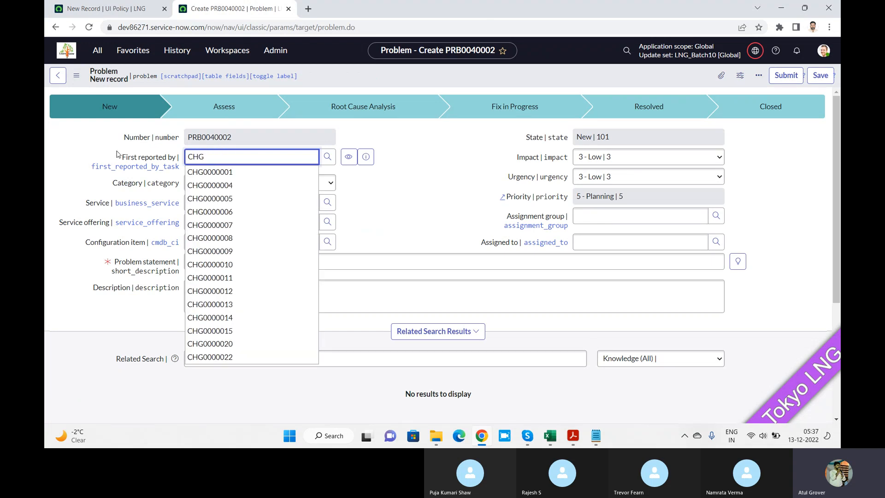
left_click(98, 9)
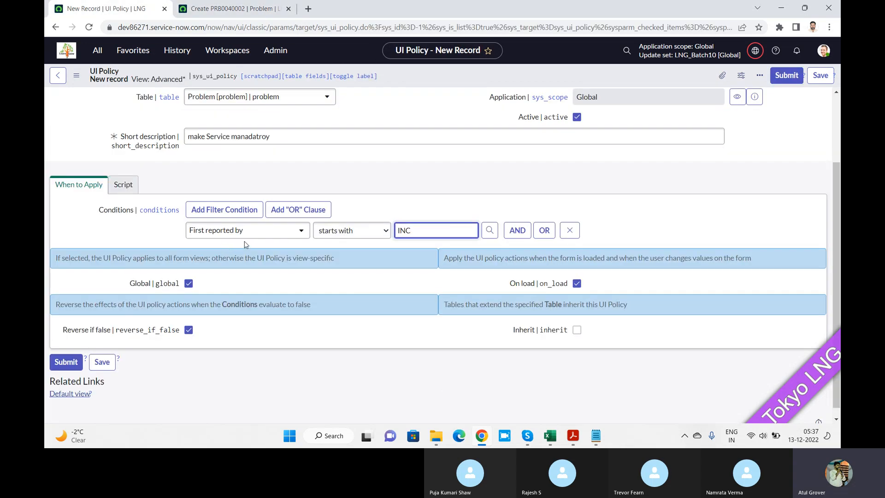
left_click(226, 10)
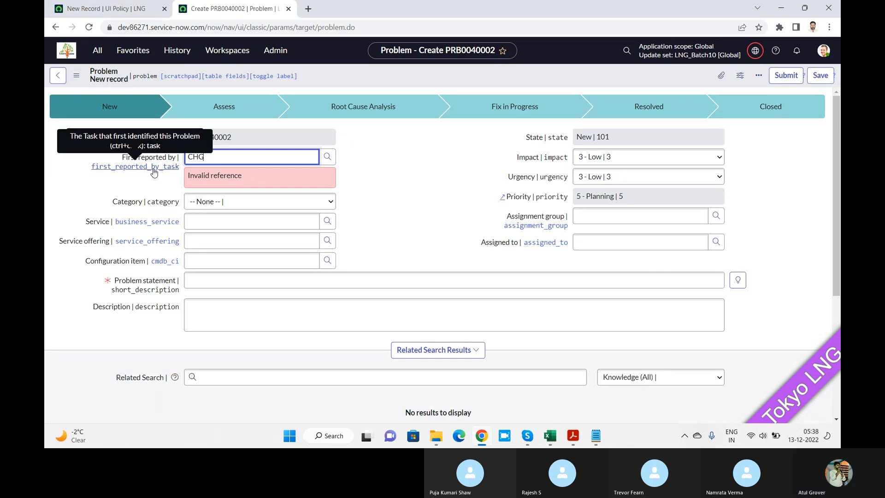
Save the UI policy and open a blank UI policy action form from its UI Policy Actions list in a separate browser tab.
left_click(118, 9)
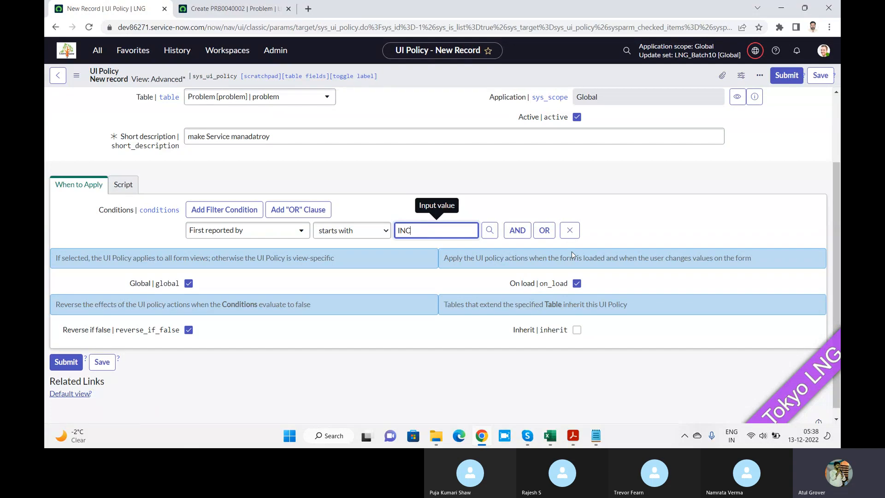
left_click(818, 76)
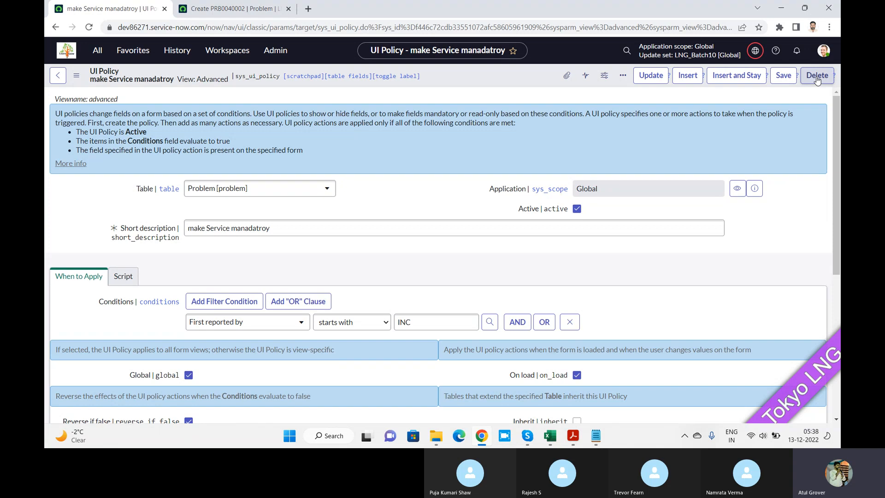
left_click_drag(840, 113, 840, 275)
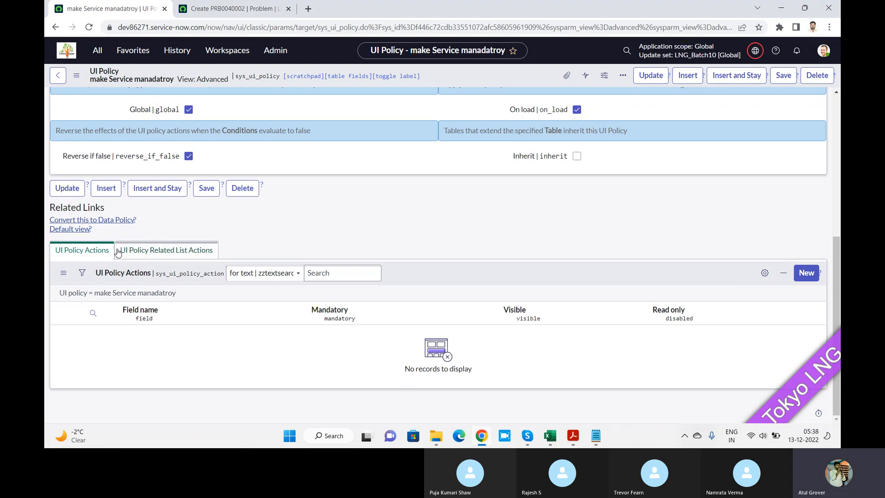
left_click(804, 282)
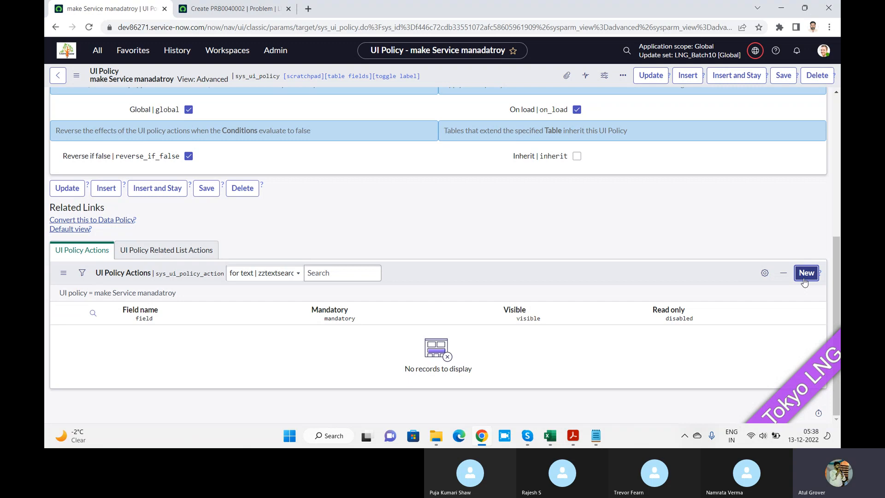
right_click(164, 295)
left_click(187, 303)
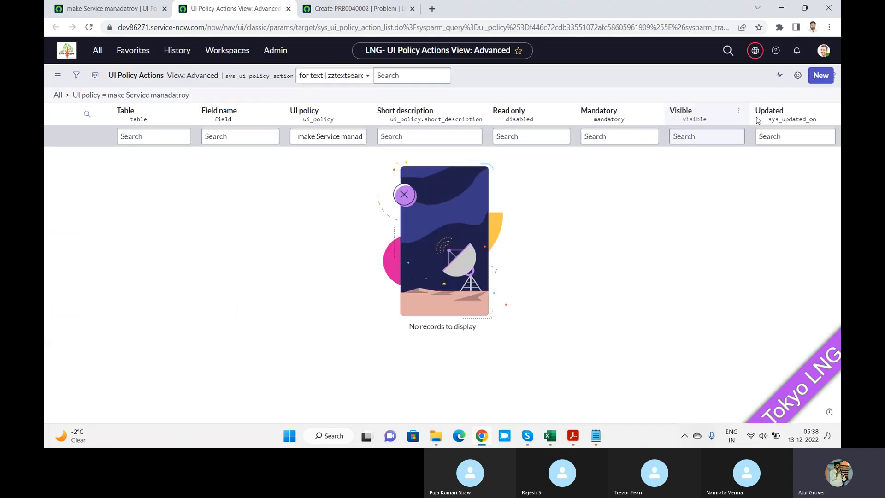
left_click(821, 76)
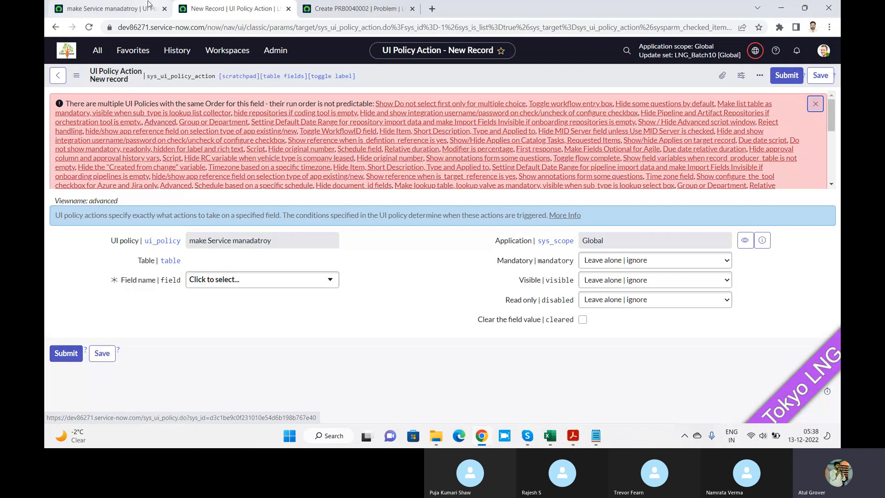
Retry adding a UI policy action from the policy, log out, close the two other browser tabs, and log back in as admin.
left_click(123, 11)
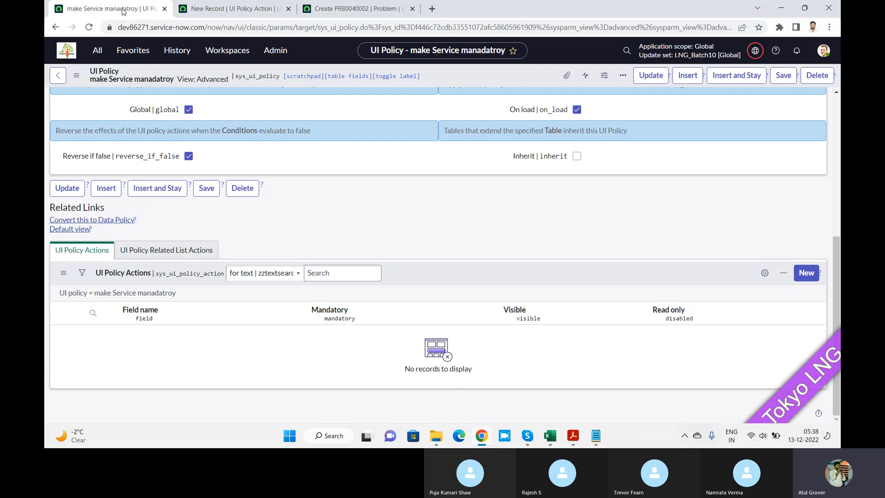
left_click(806, 274)
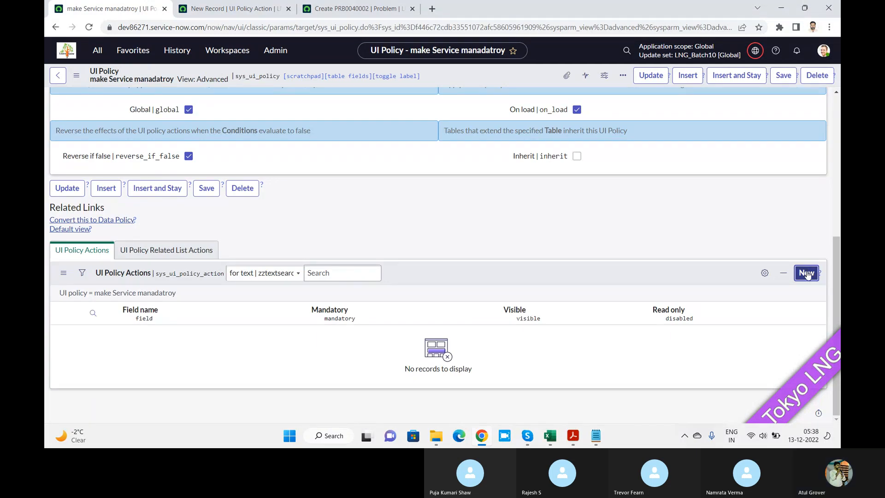
left_click(823, 50)
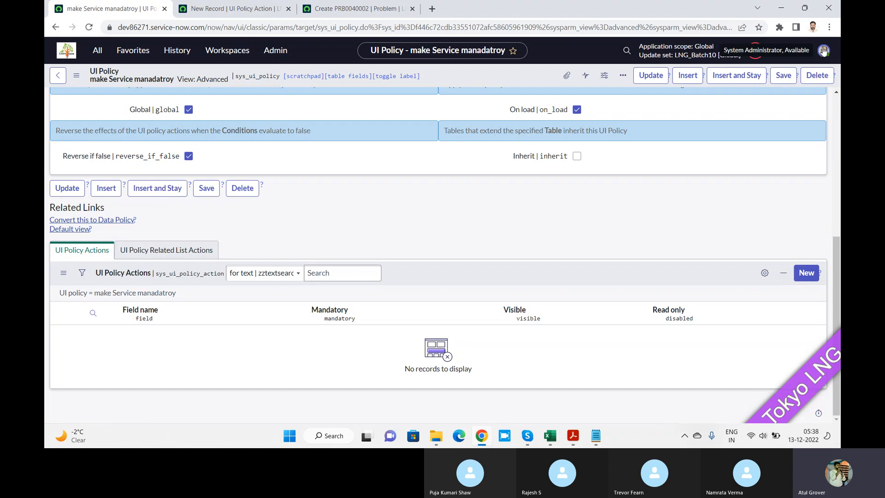
left_click(730, 225)
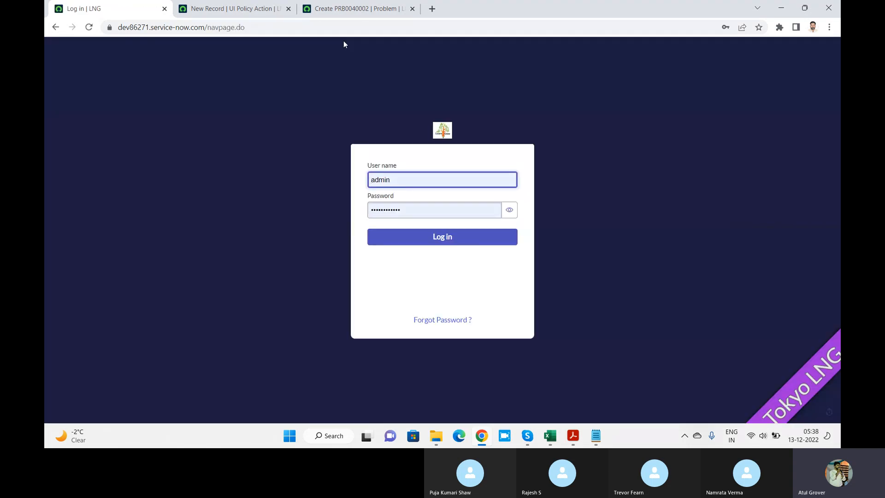
left_click(288, 8)
left_click(288, 8)
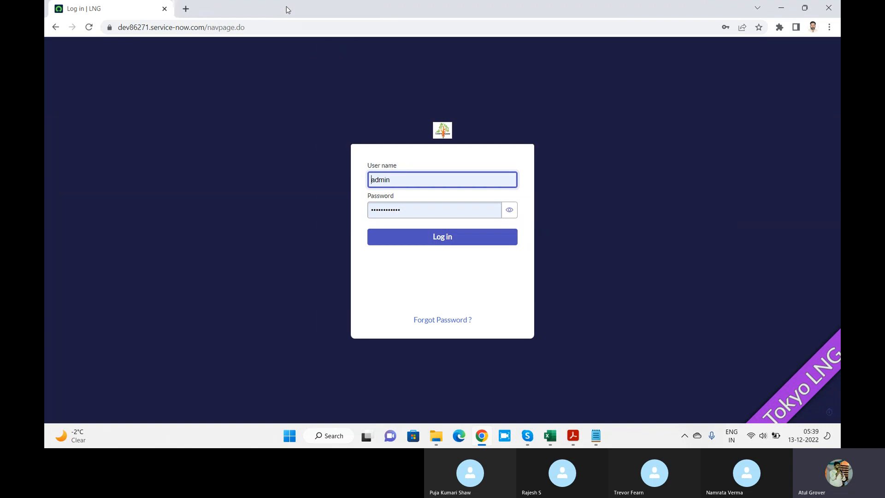
left_click(443, 238)
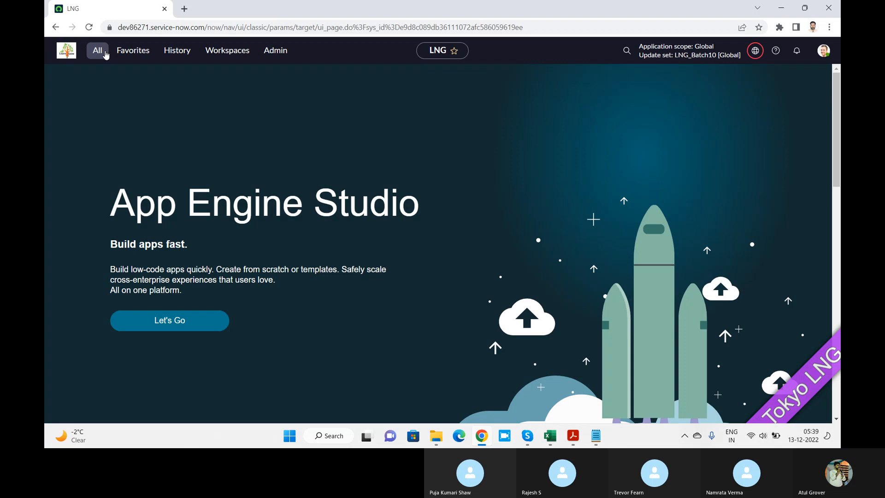
Open the UI Policies list under System UI and filter it to short descriptions containing service.
left_click(106, 55)
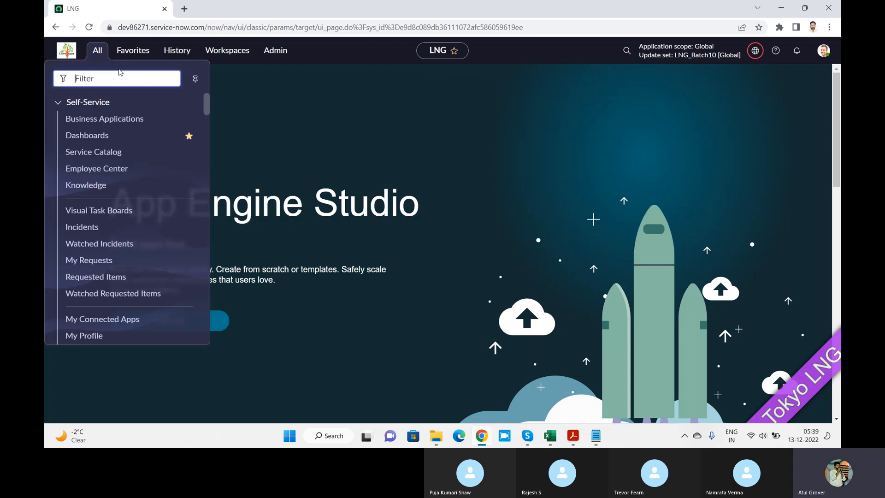
type("UI pol")
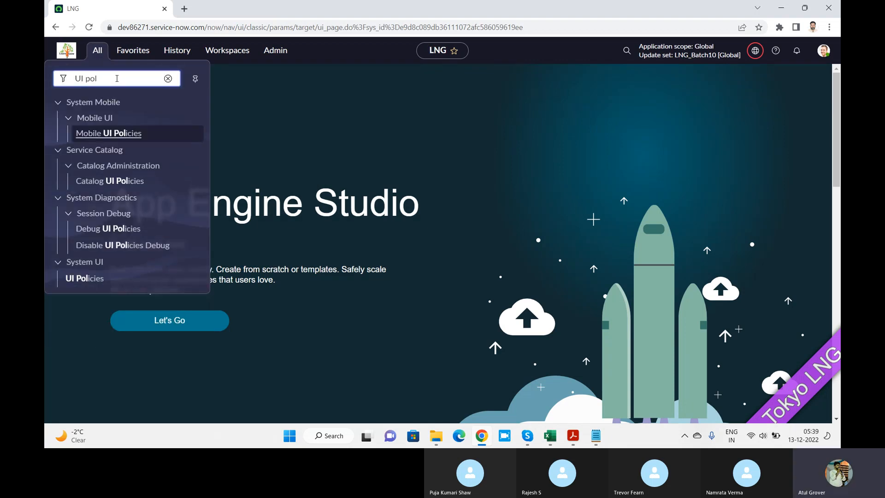
left_click(82, 279)
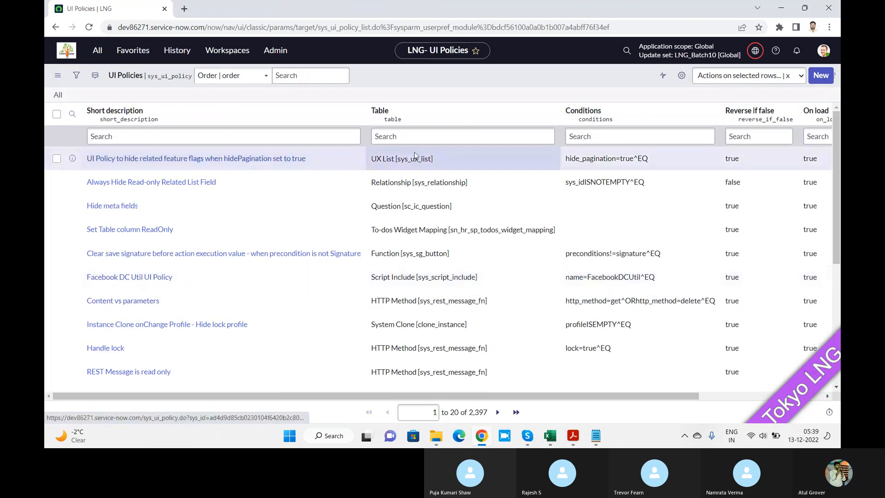
left_click(276, 132)
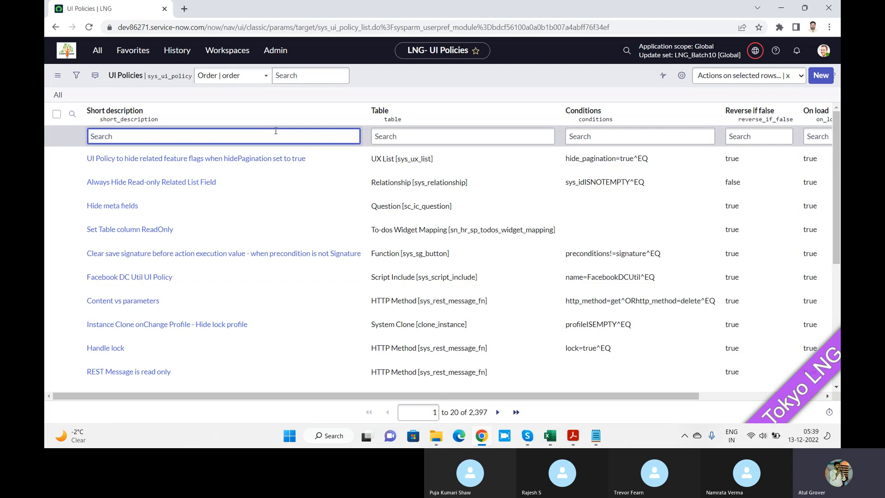
type("*serc")
key("BackSpace")
type("vice")
key("Return")
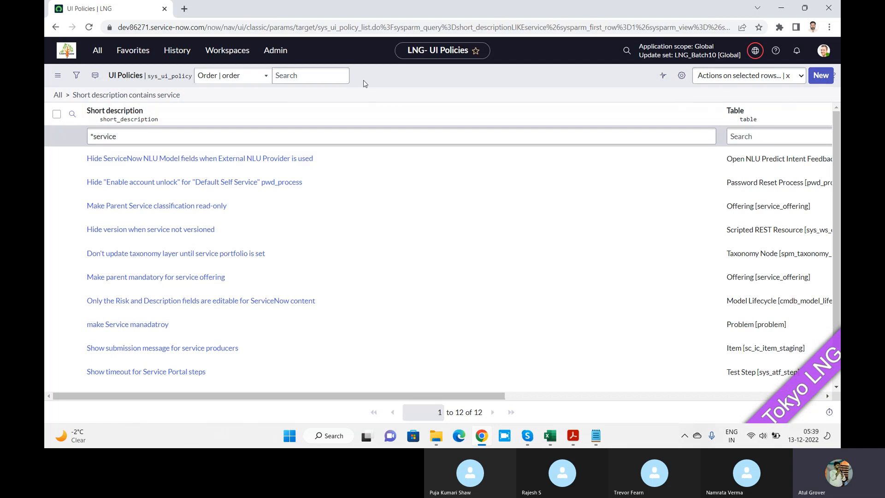
Add the Created by and Created columns to the UI Policies list, placing Created directly after Conditions.
left_click(681, 75)
left_click(329, 175)
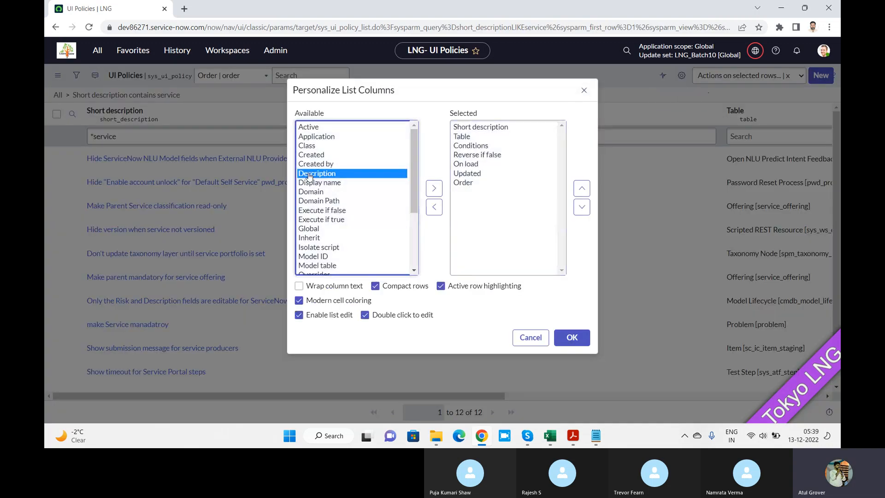
left_click(322, 164)
left_click(434, 188)
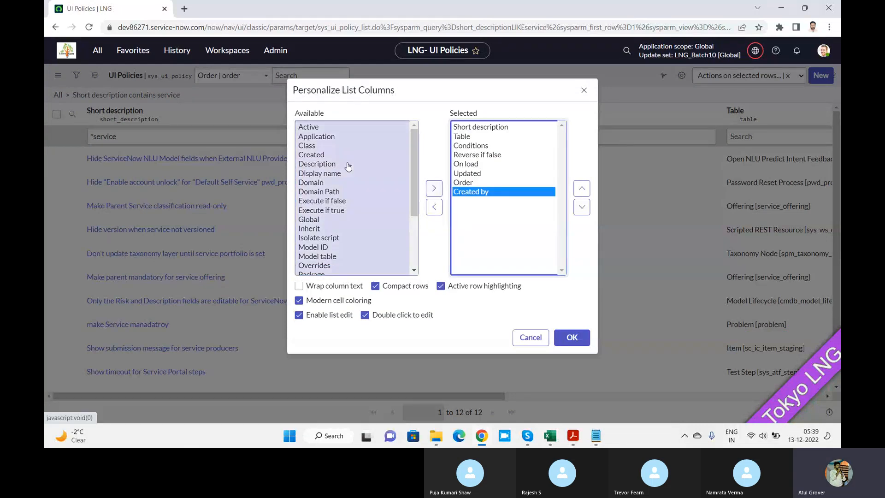
left_click(322, 172)
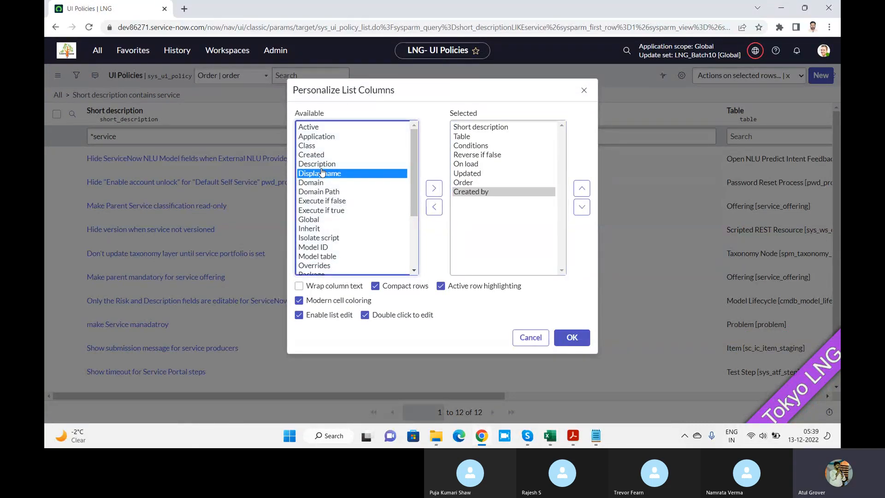
left_click(319, 146)
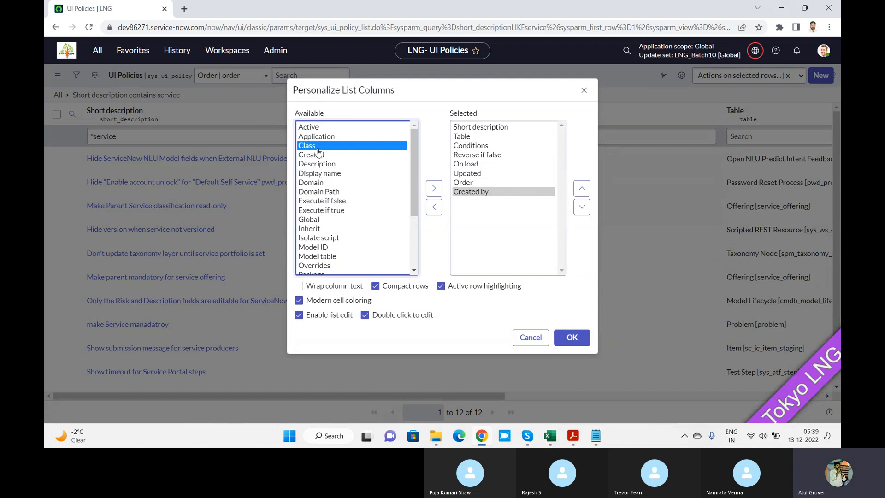
left_click(318, 154)
left_click(434, 188)
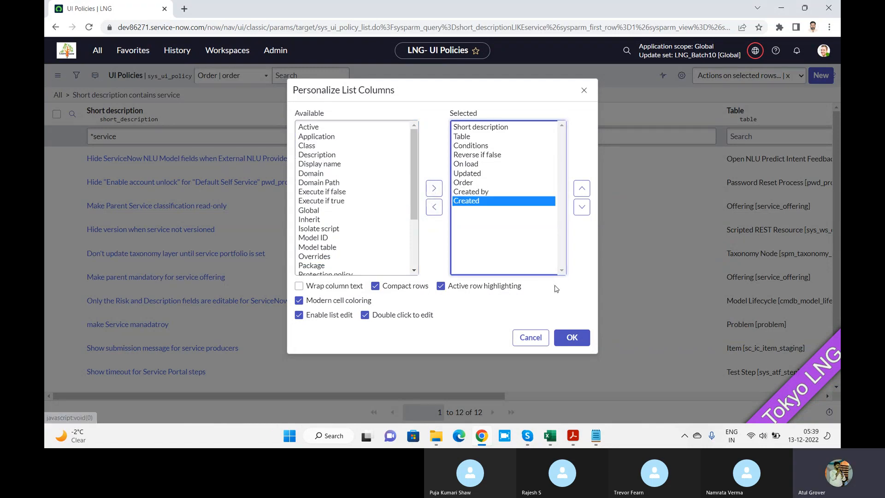
left_click(582, 188)
left_click(581, 189)
left_click(582, 188)
left_click(581, 188)
left_click(582, 188)
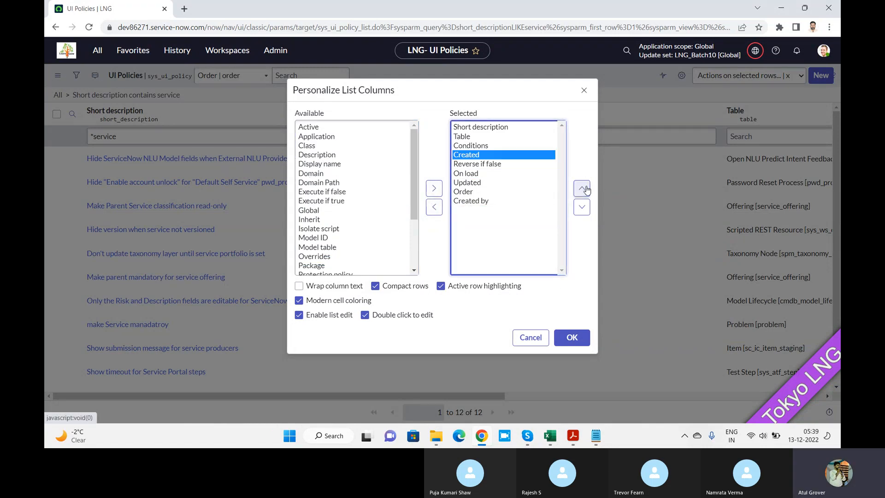
left_click(573, 337)
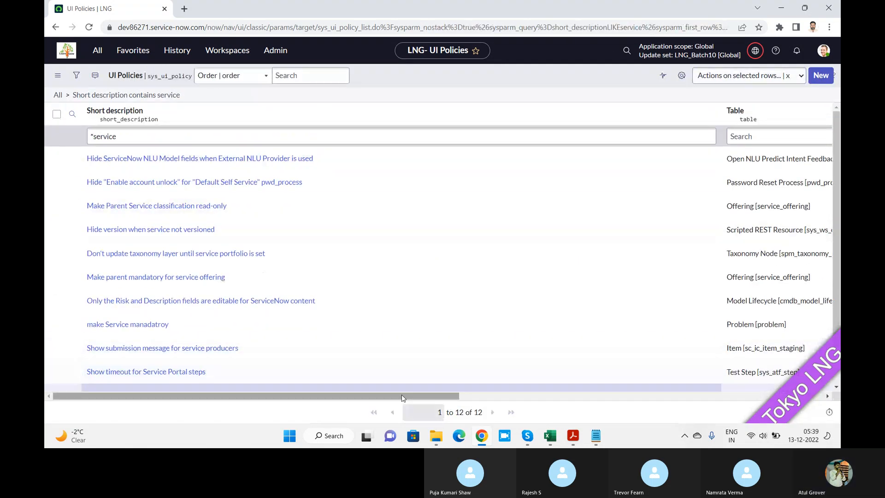
Sort the filtered UI policies by Created, newest first, and open the Problem table's make Service manadatroy policy.
left_click_drag(403, 397, 645, 393)
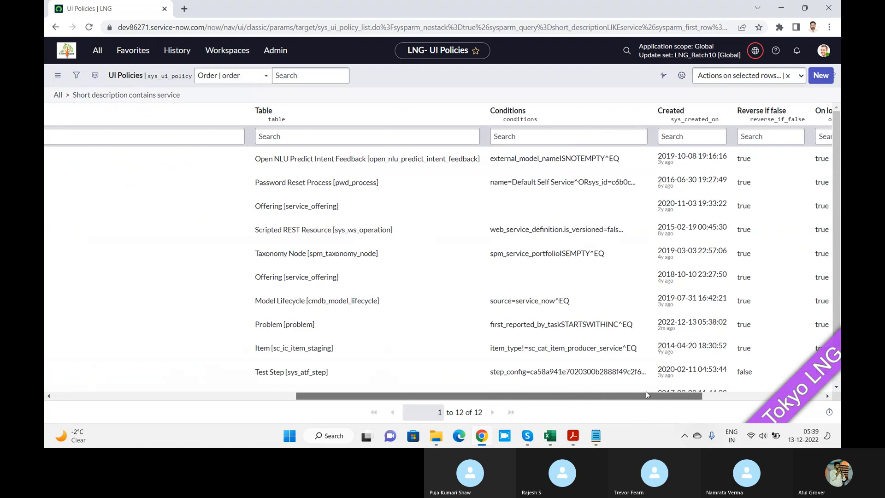
left_click(672, 115)
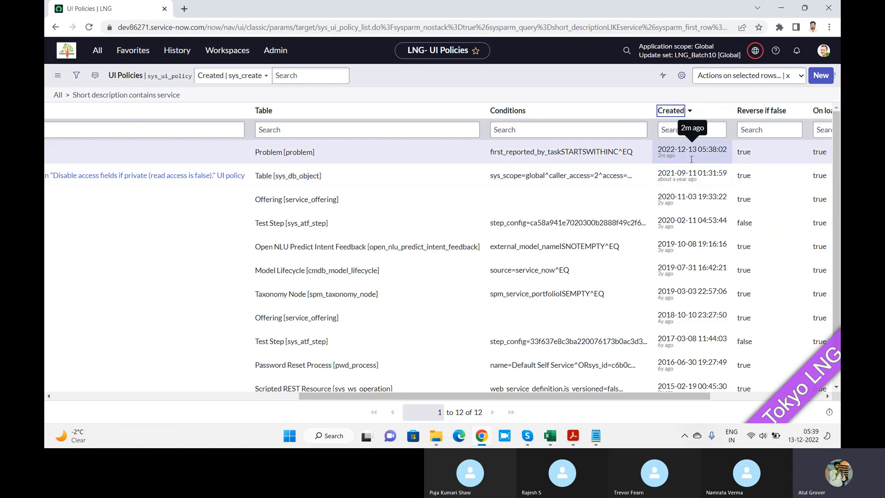
left_click_drag(602, 396, 356, 395)
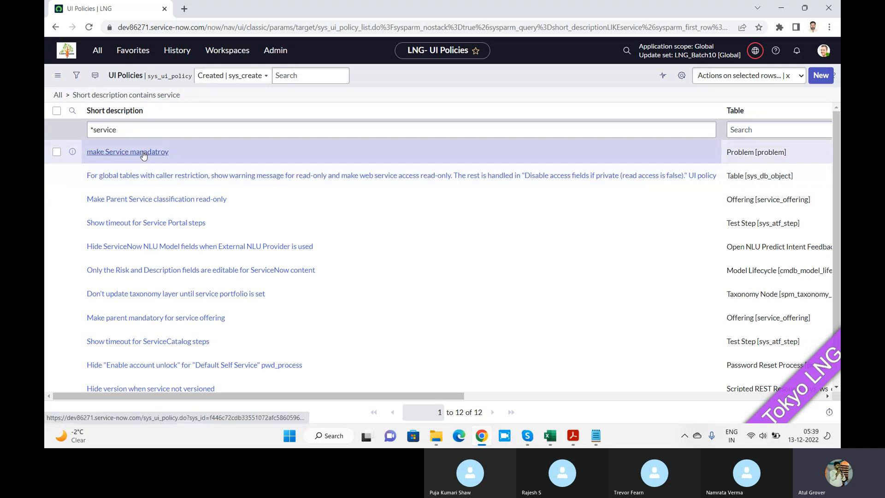
left_click(143, 155)
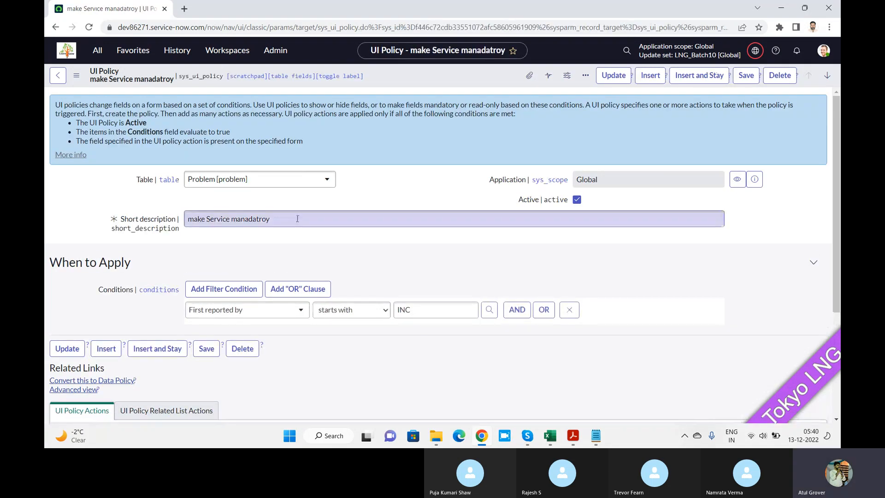
Replace the UI policy's short description with LNG and save the record.
type("LBG1")
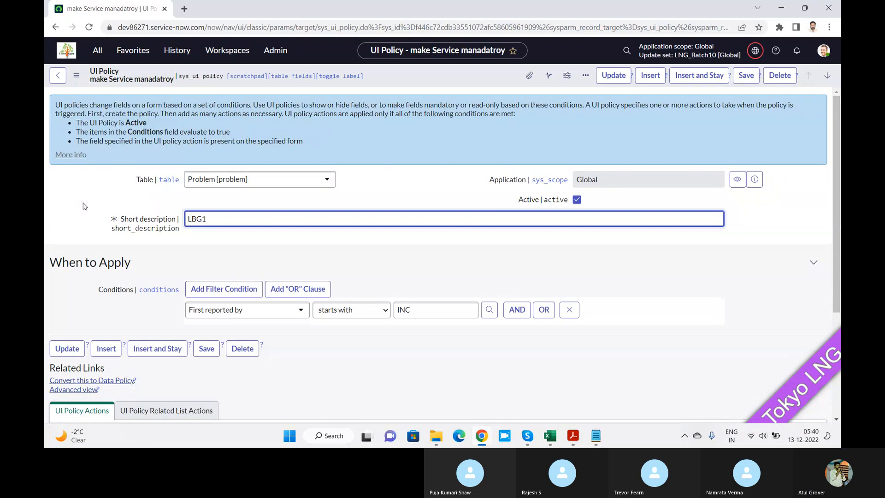
key("BackSpace")
key("BackSpace")
type("LNG")
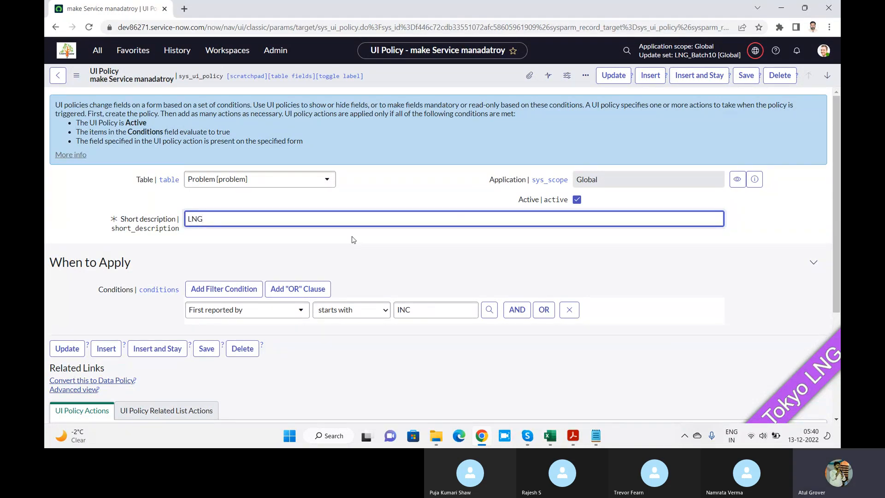
left_click(745, 78)
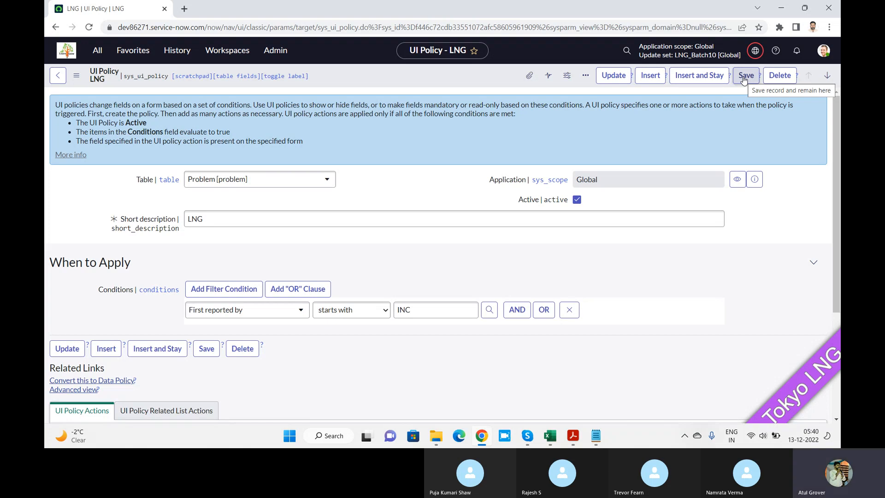
Switch the LNG UI policy form to the Advanced view.
left_click(78, 81)
mouse_move(159, 198)
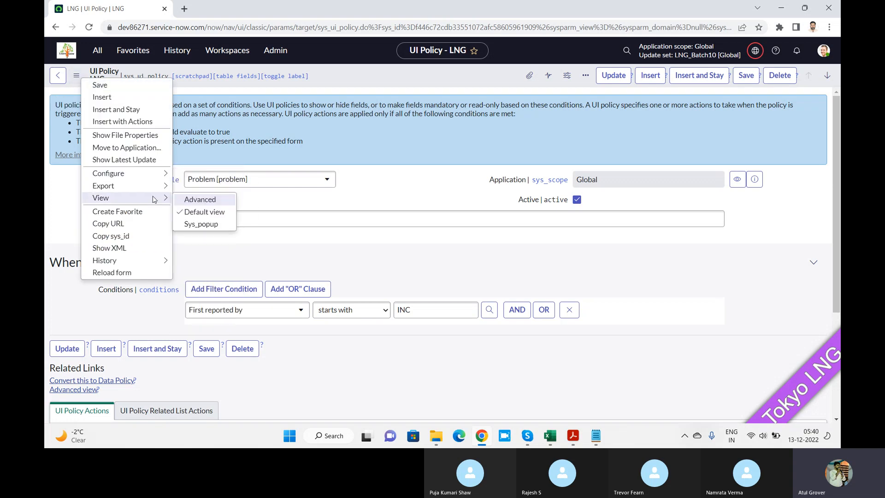
left_click(200, 199)
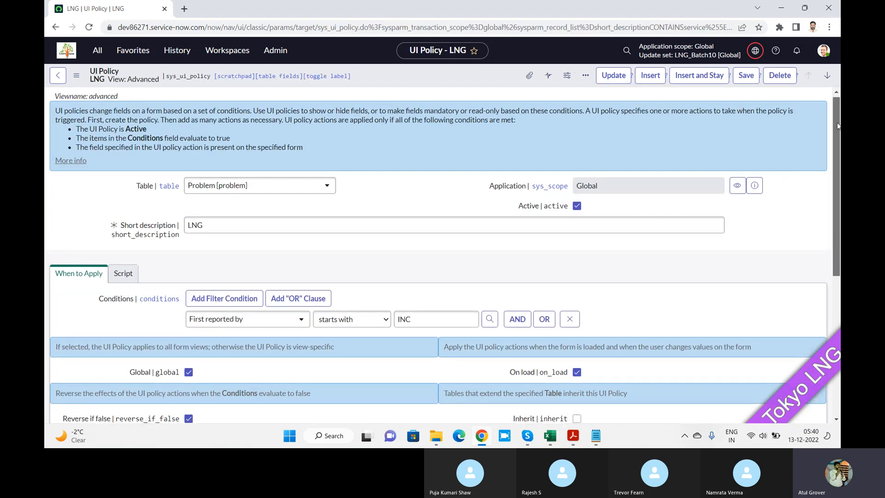
Open the policy's UI Policy Actions list in a new window, start a new action record, and dismiss its warning message.
scroll(838, 125, "down", 6)
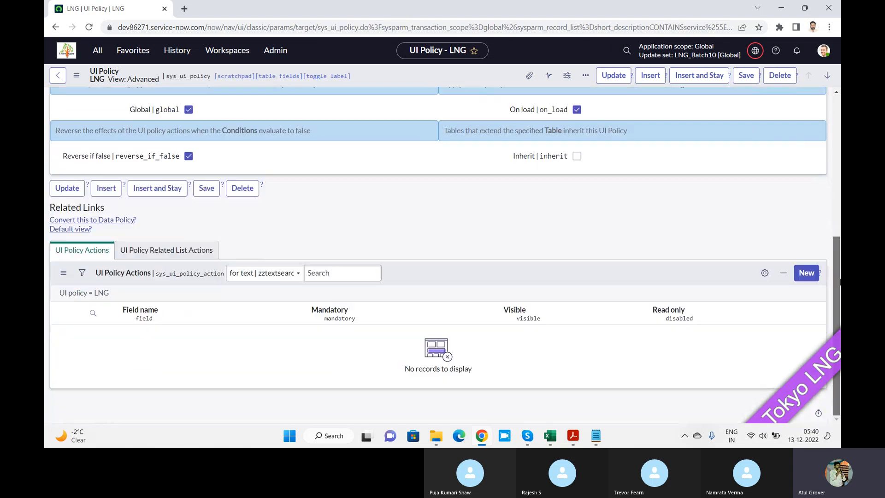
left_click(805, 279)
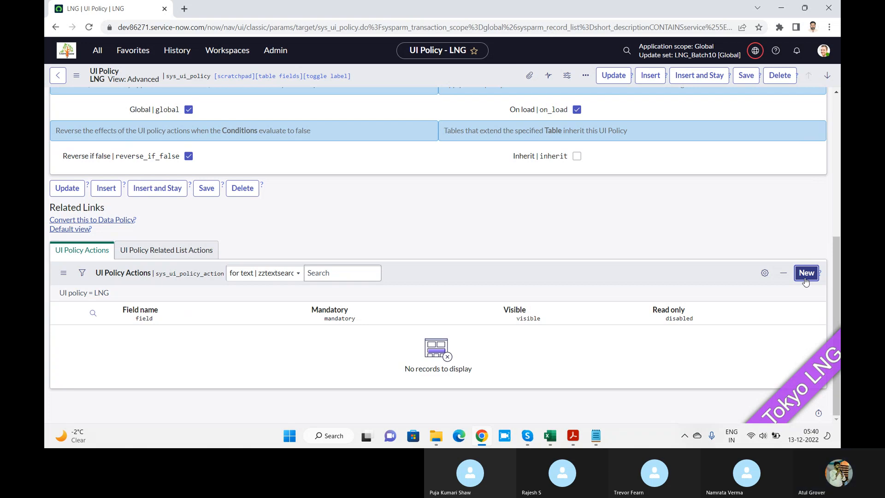
right_click(101, 296)
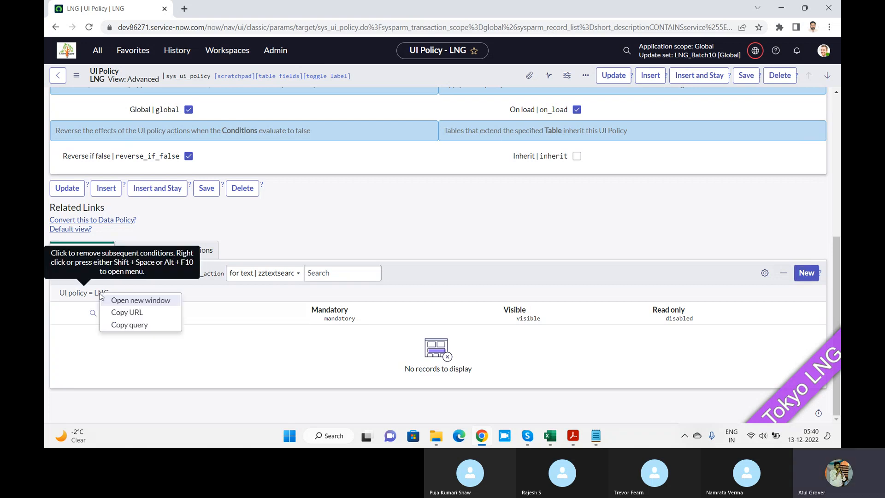
left_click(119, 300)
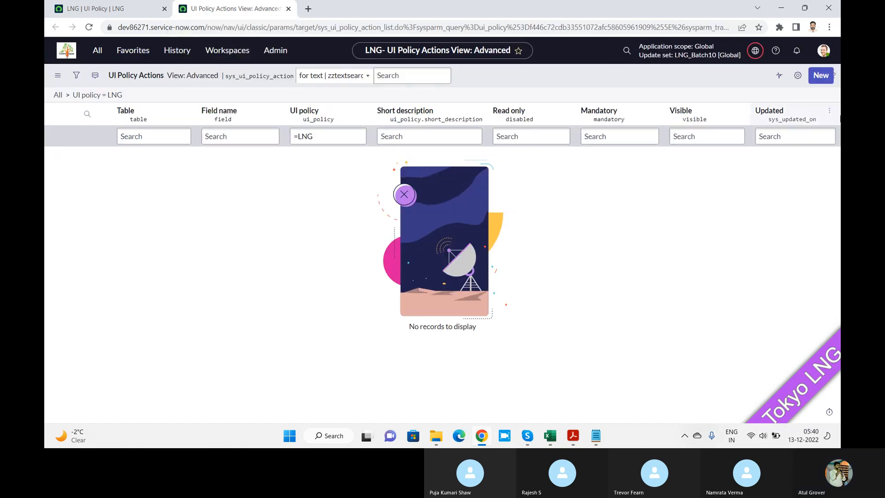
left_click(823, 82)
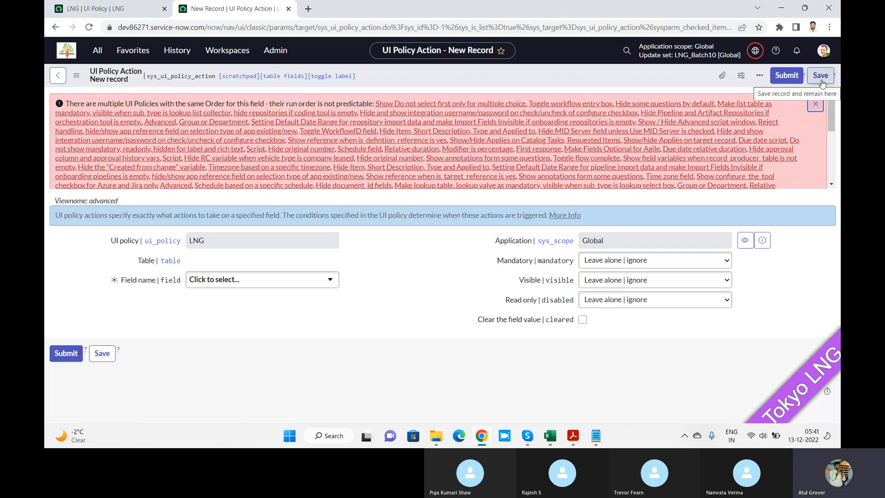
left_click(818, 105)
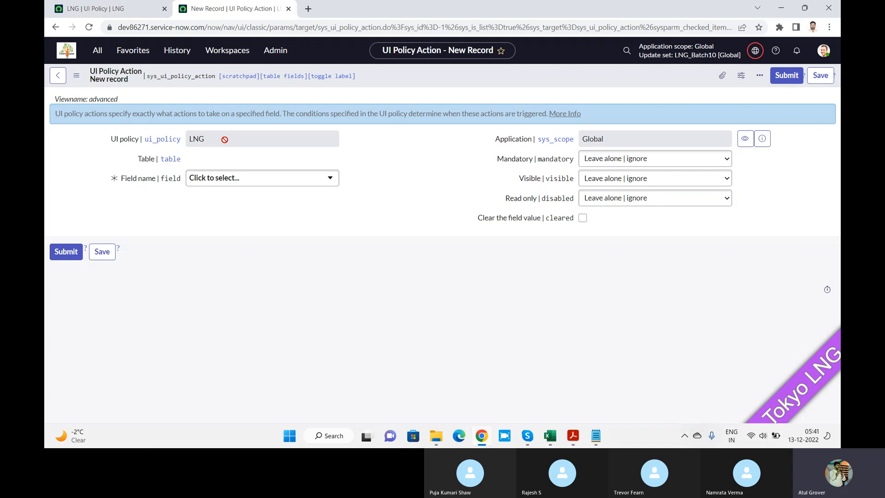
Open a new Problem record form in a new browser tab at dev86271.service-now.com/problem.do.
left_click(307, 10)
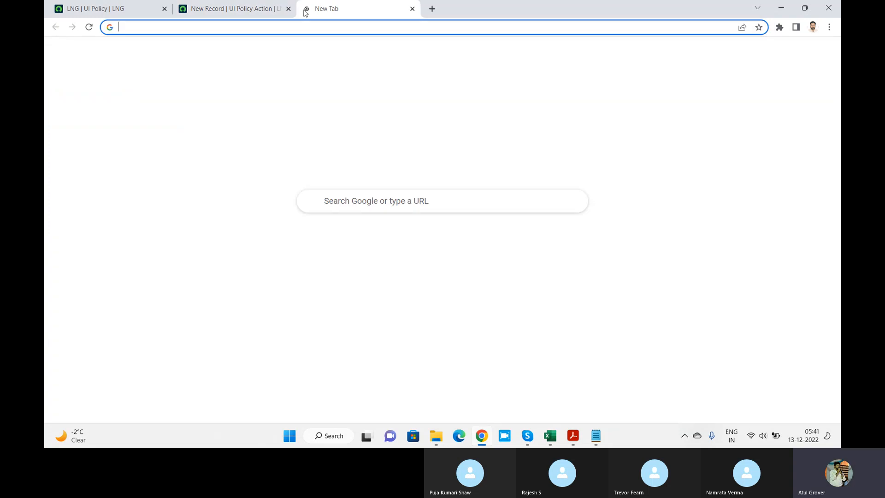
type("dev86271.service-now.com/")
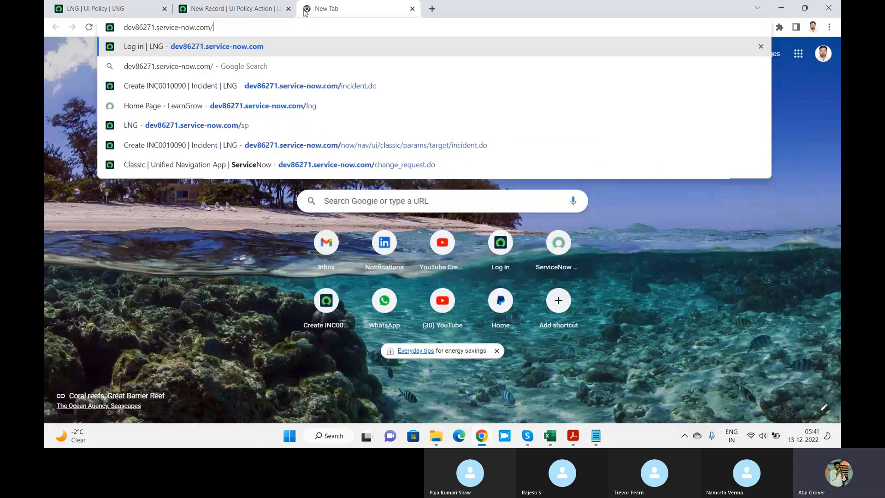
type("pto")
key("BackSpace")
key("BackSpace")
type("t")
key("BackSpace")
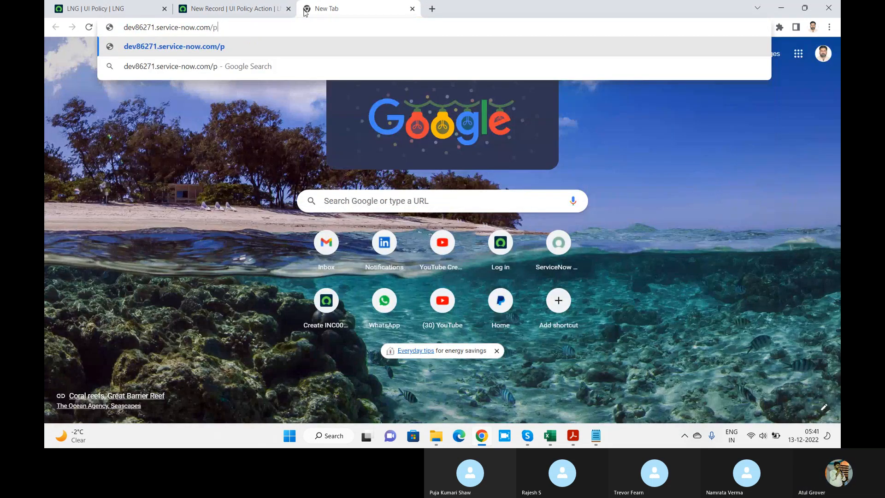
type("roblem")
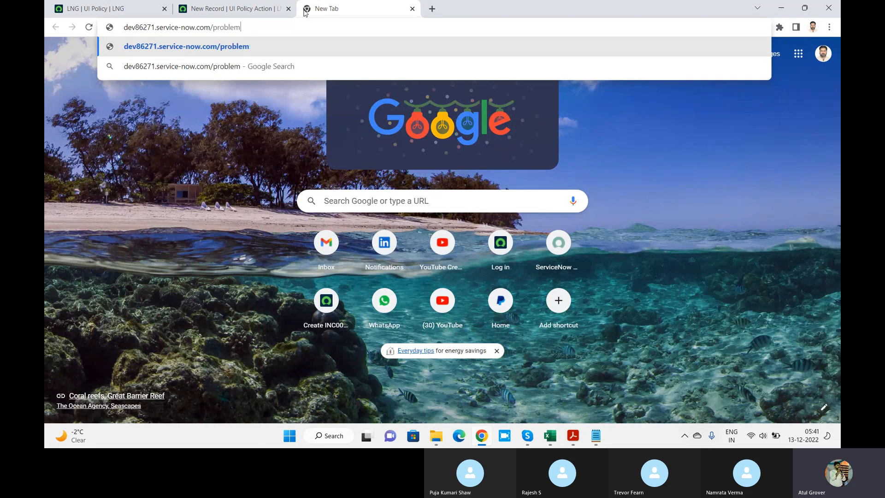
type(".do")
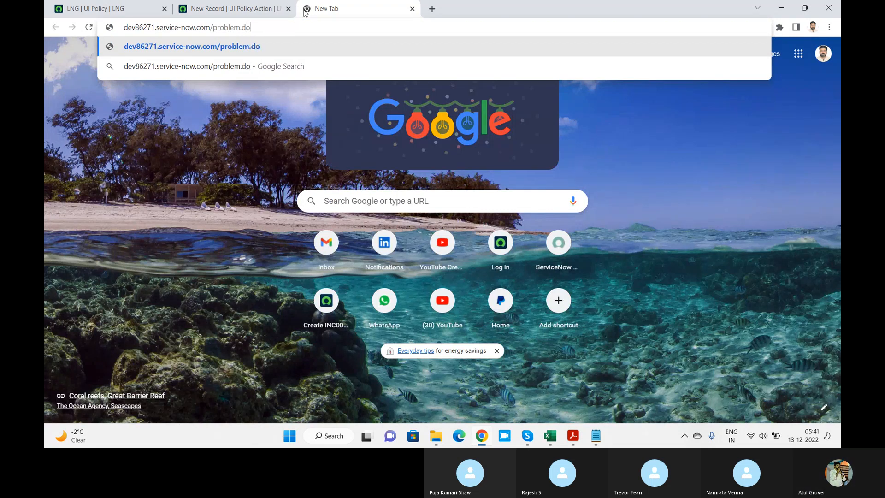
key("Return")
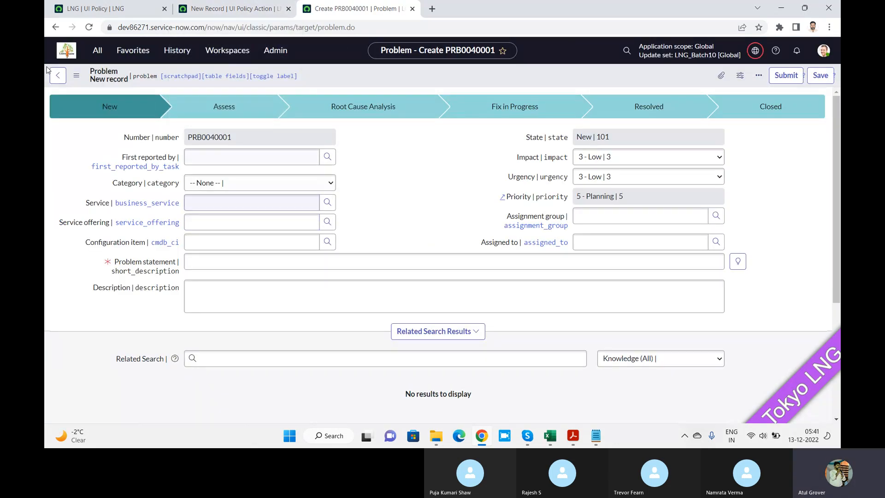
Try to start a new UI policy action from the LNG policy's UI Policy Actions list.
left_click(111, 9)
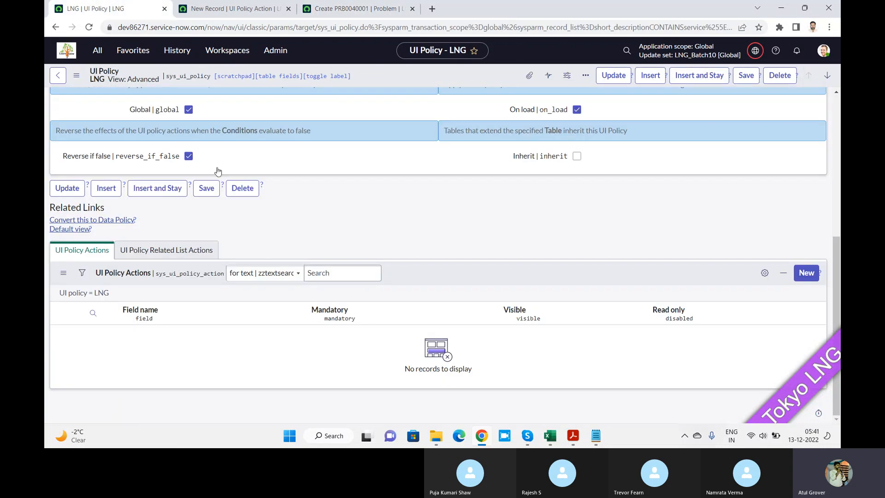
left_click(215, 11)
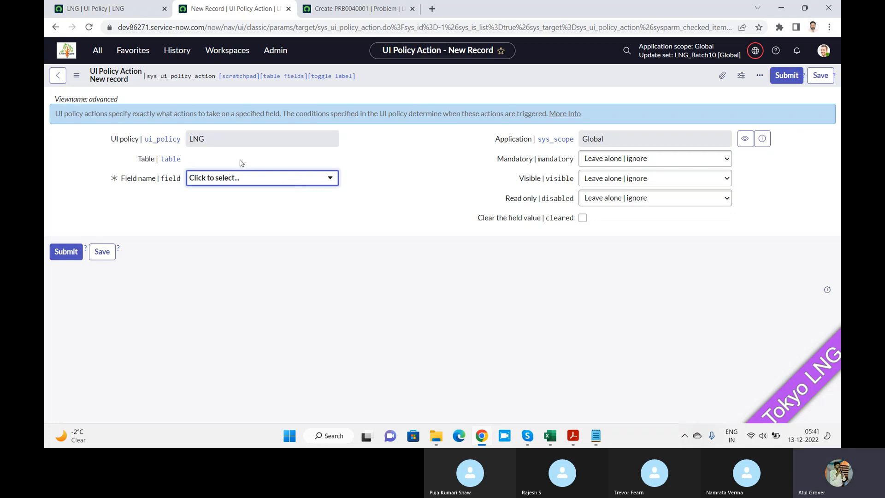
left_click(128, 11)
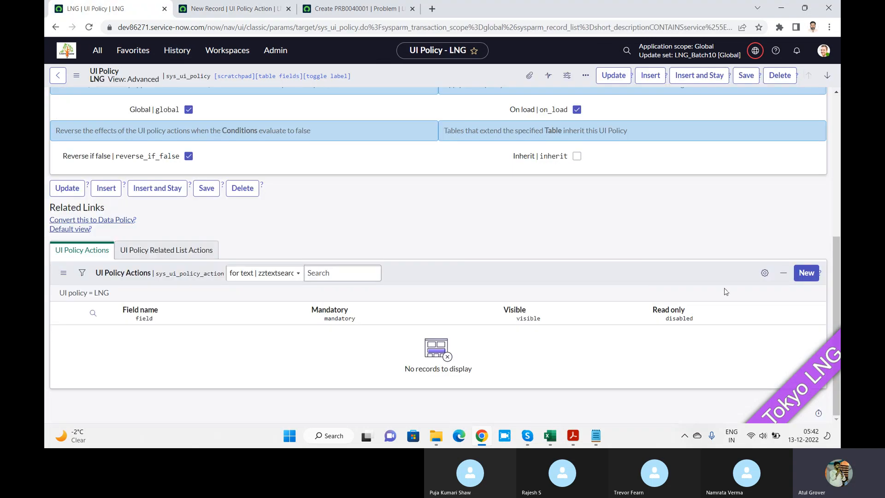
left_click(820, 272)
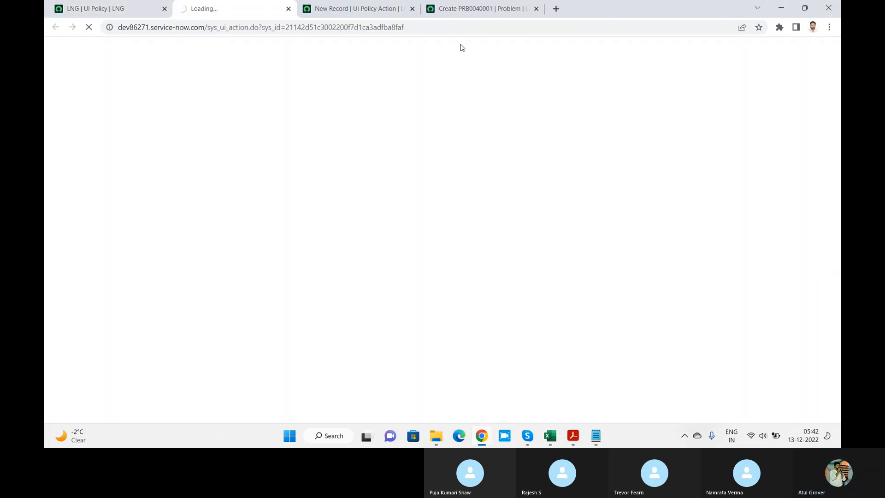
left_click(113, 10)
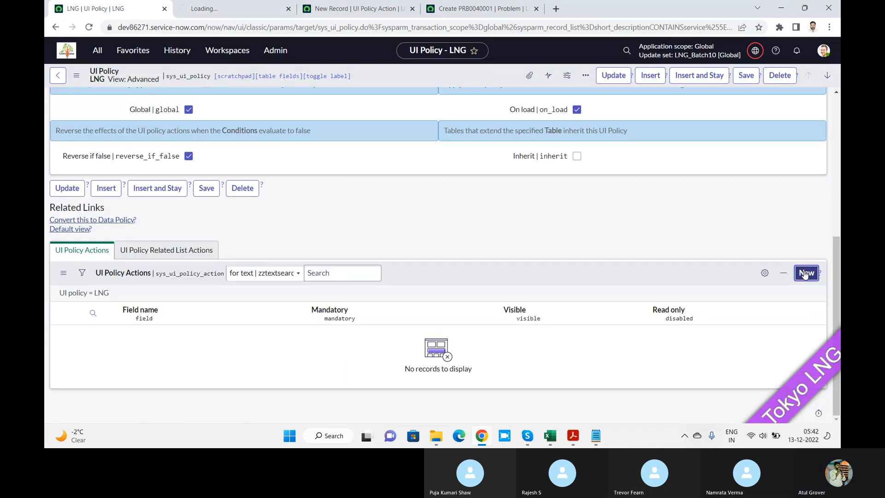
Reload the LNG UI policy page and retry starting a new action from its UI Policy Actions list.
left_click(89, 28)
left_click(235, 8)
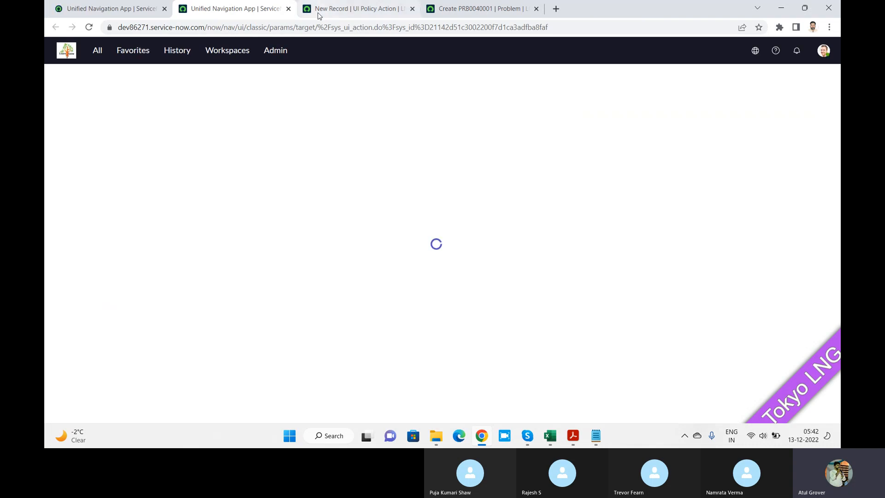
left_click(375, 4)
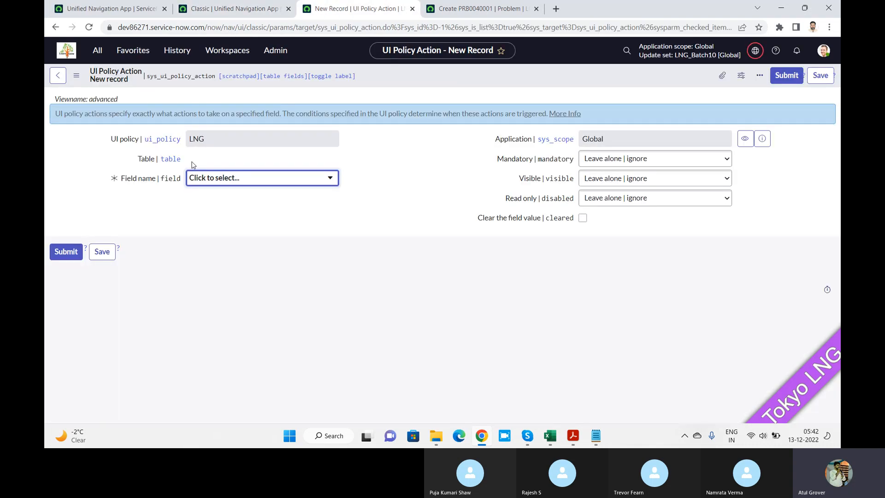
left_click(264, 8)
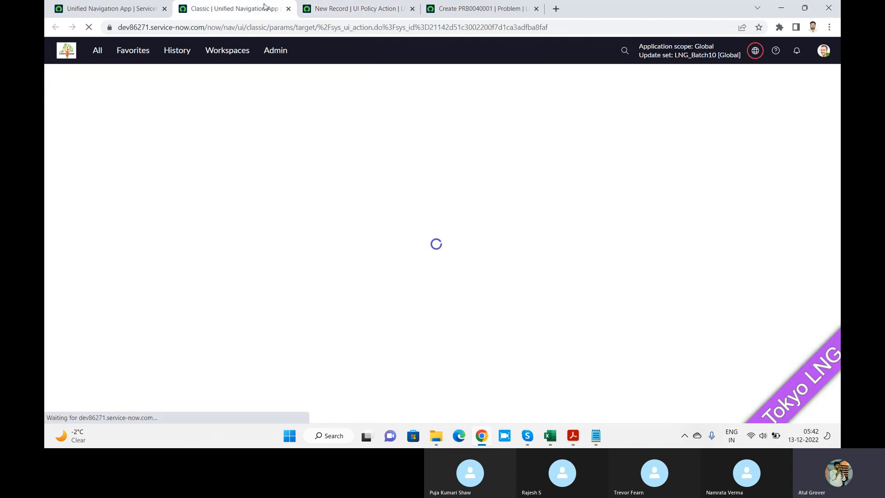
left_click(88, 8)
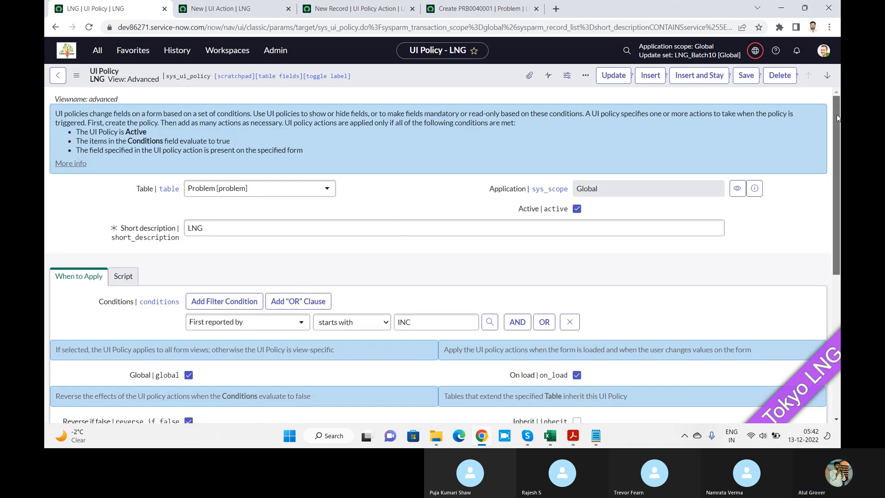
left_click_drag(837, 115, 832, 300)
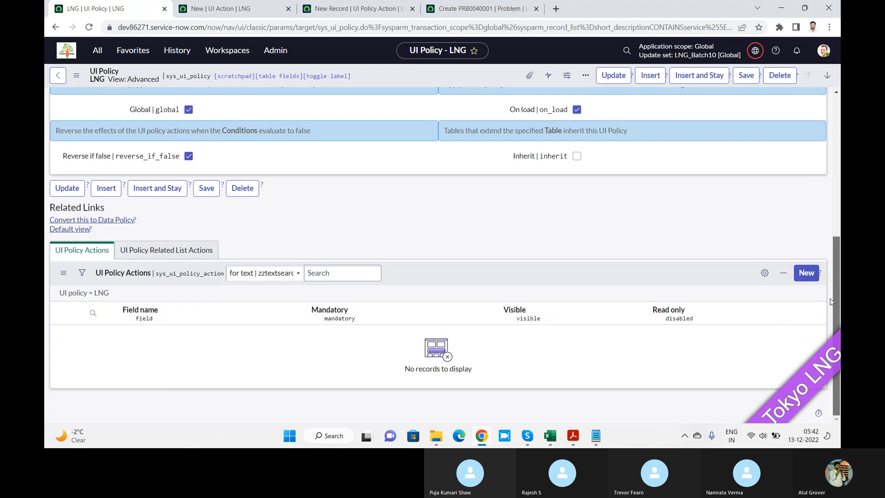
left_click(807, 277)
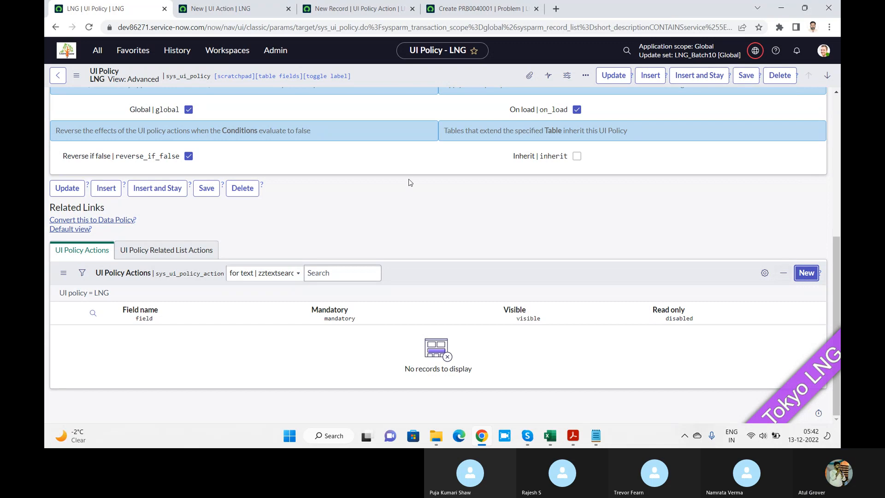
Close the New UI action tab and the UI policy action draft without a table, and return to the LNG policy.
left_click(211, 13)
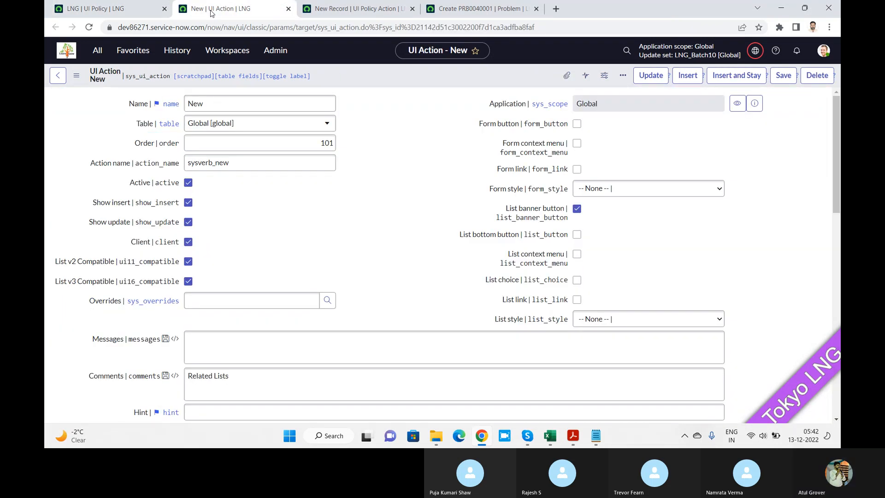
left_click(288, 8)
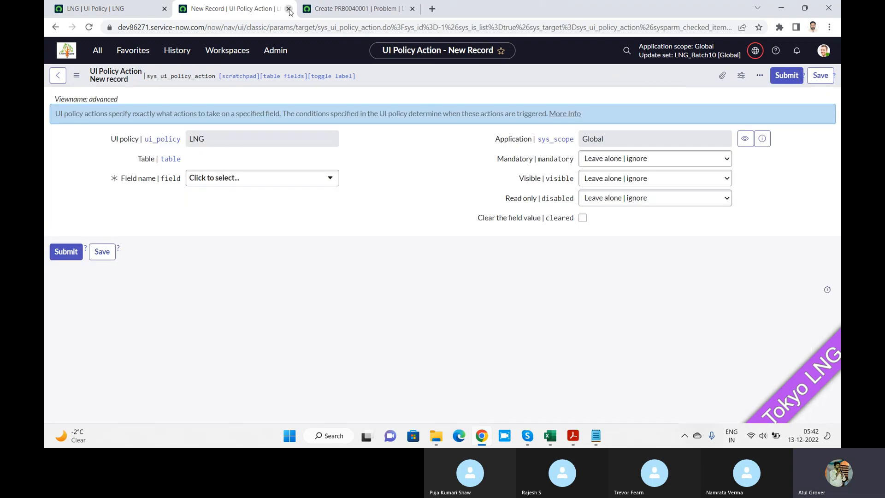
left_click(89, 28)
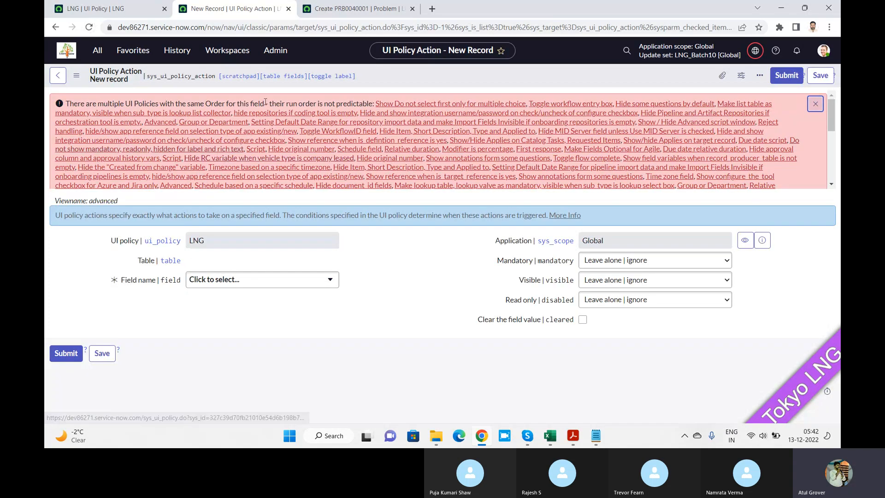
left_click(287, 9)
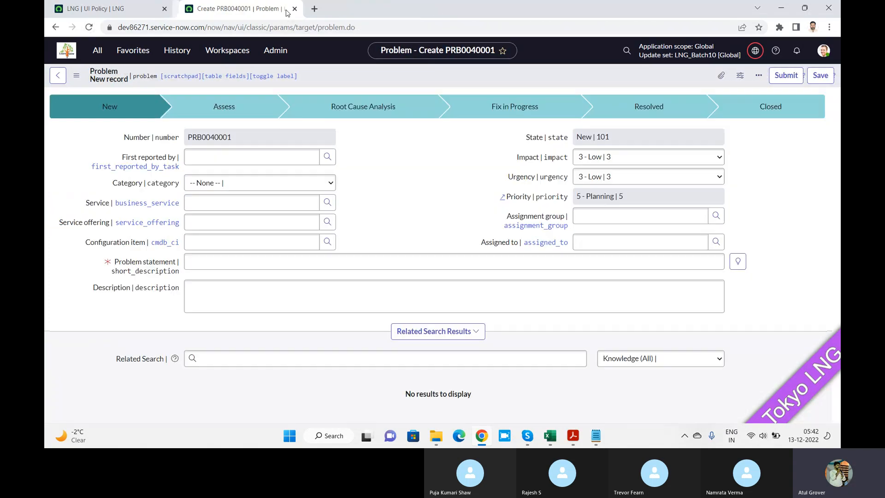
left_click(107, 7)
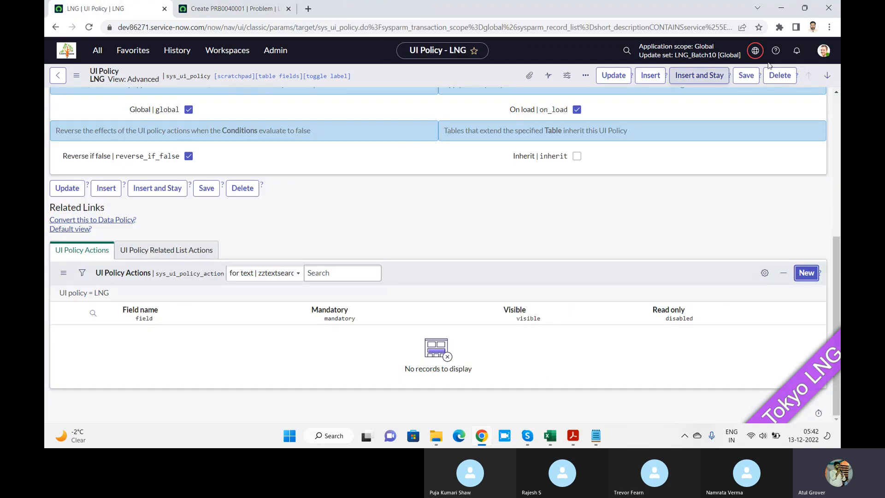
Log out of the instance and log back in with the saved admin credentials.
left_click(825, 52)
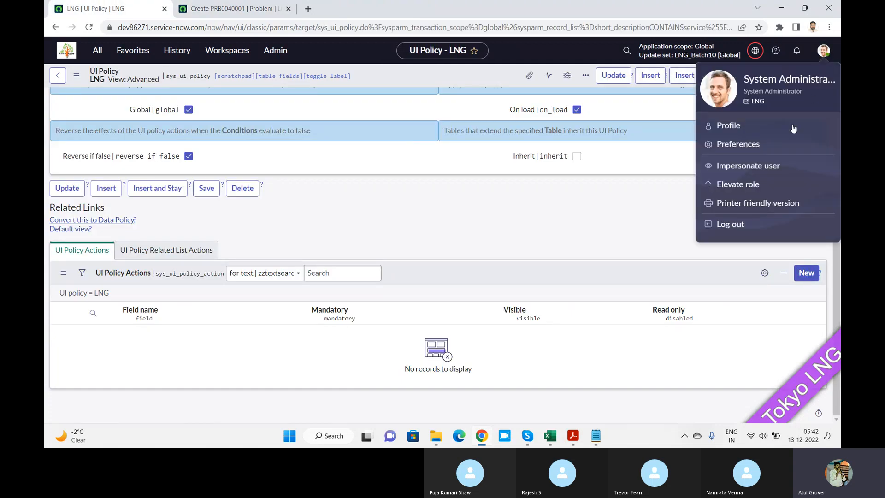
left_click(732, 225)
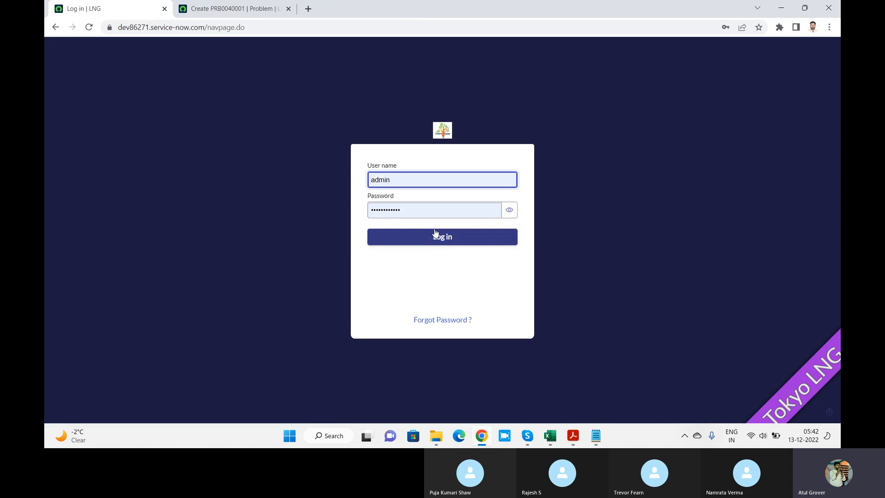
left_click(421, 241)
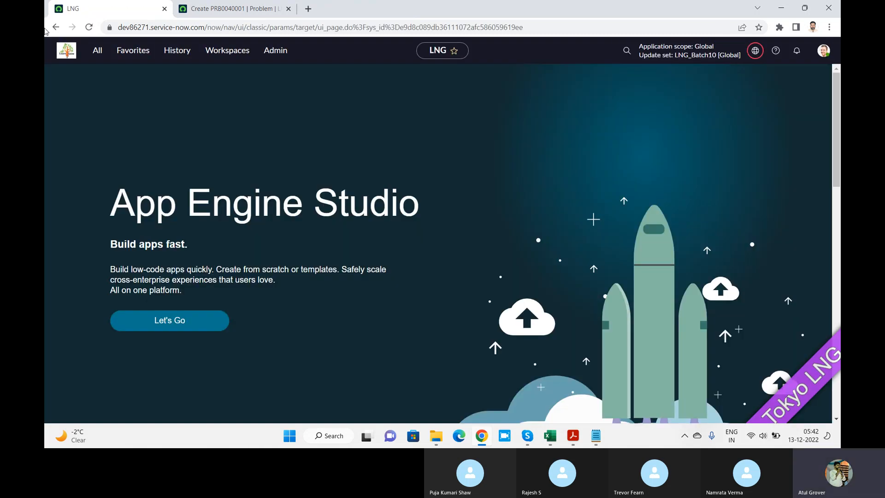
Find the UI Policies list under System UI and open the LNG policy on the Problem table.
left_click(98, 52)
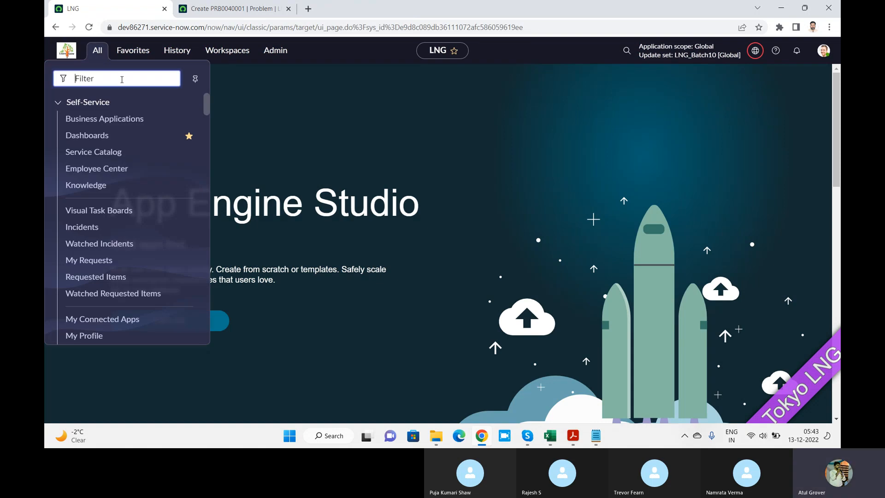
type("UI plo")
key("BackSpace")
key("BackSpace")
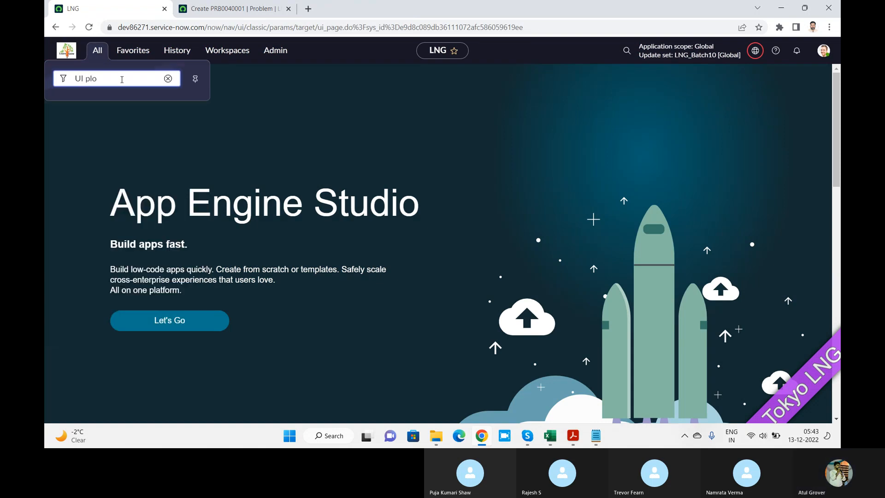
type("ol")
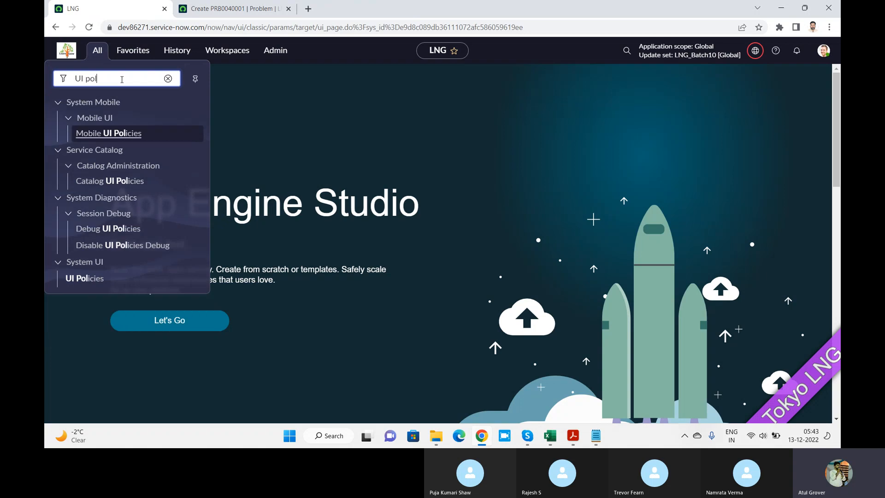
left_click(89, 278)
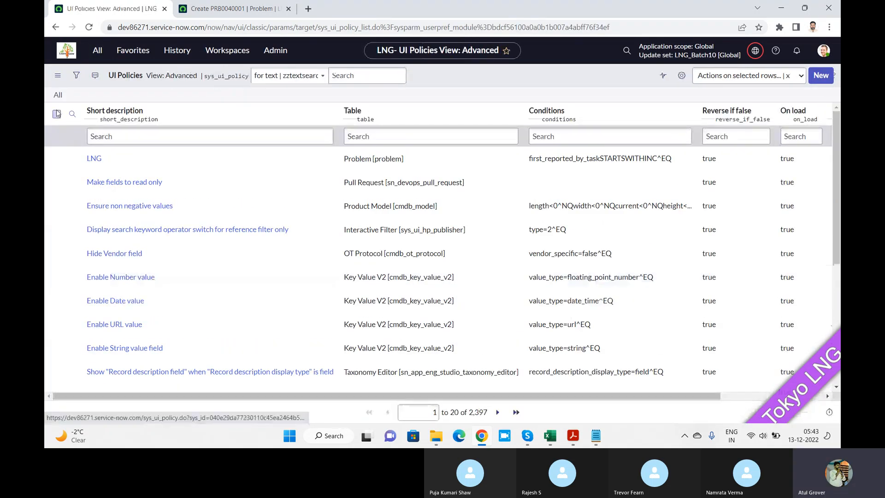
left_click(97, 159)
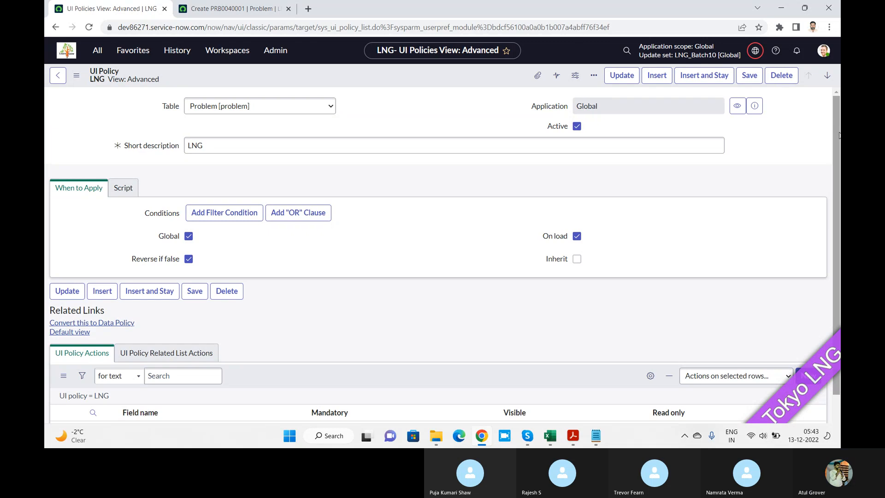
Start a new UI policy action for LNG and set its field name to Assigned to.
left_click_drag(840, 135, 839, 265)
left_click(803, 273)
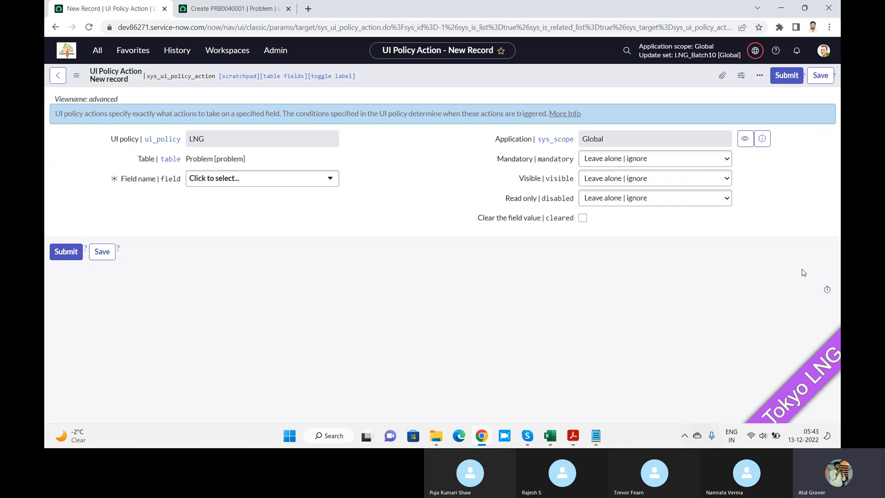
left_click(282, 181)
left_click(282, 180)
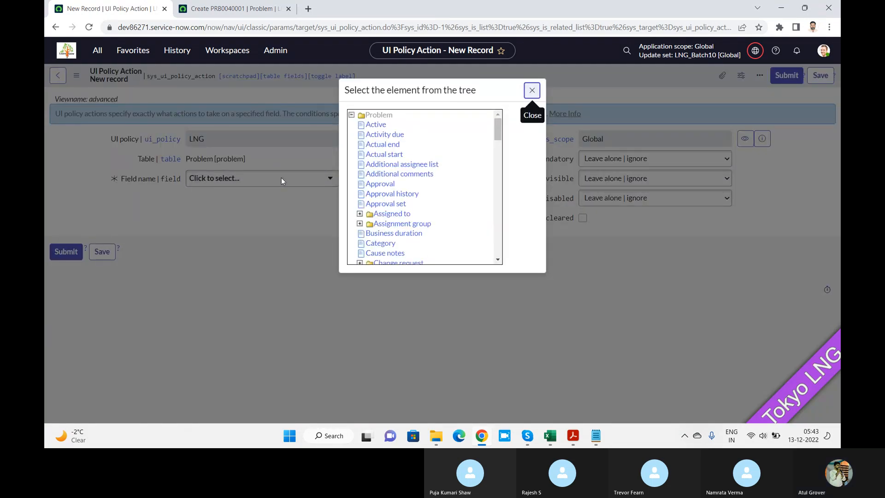
left_click(534, 93)
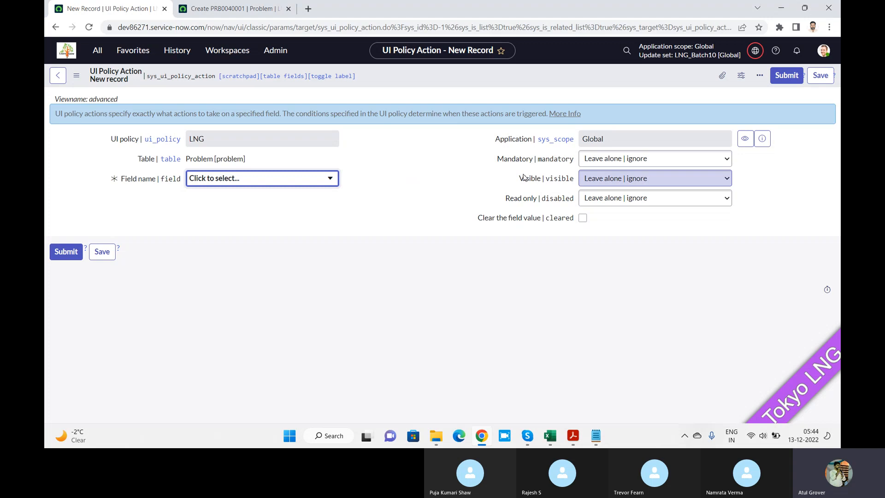
left_click(311, 177)
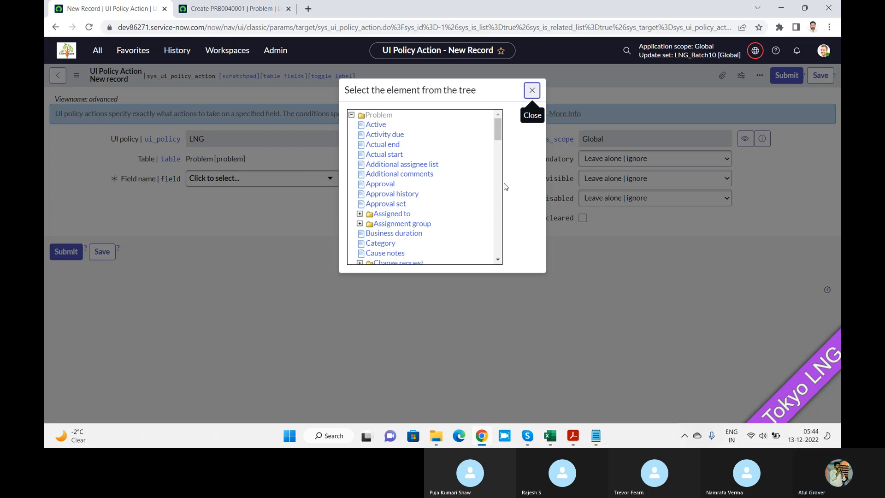
left_click_drag(500, 122, 499, 130)
left_click(399, 168)
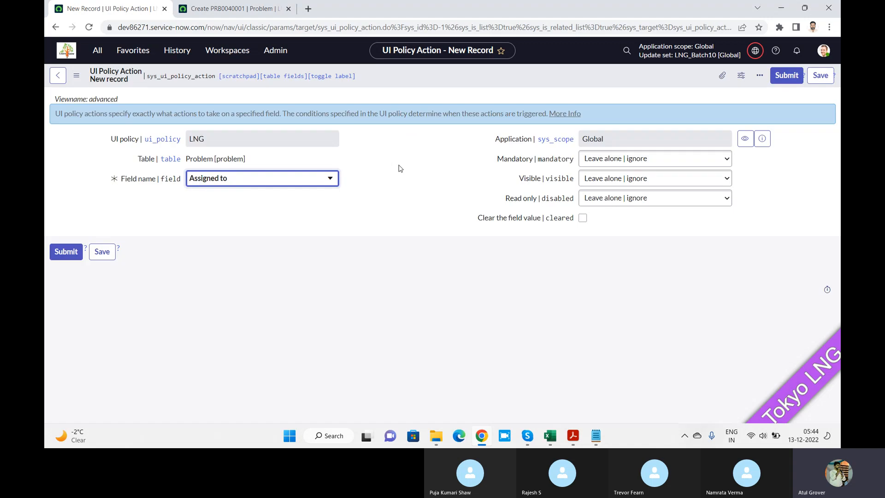
Renew the expired login session on the new Problem form and return to the UI policy action draft.
left_click(259, 9)
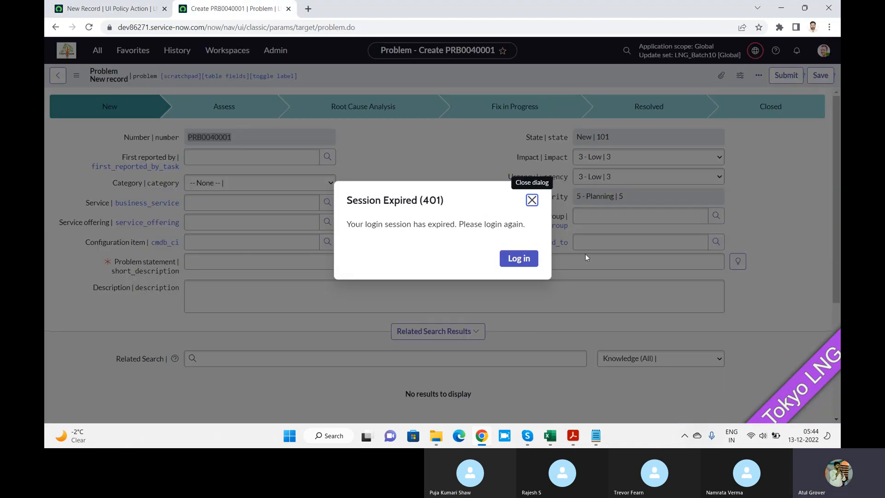
left_click(527, 257)
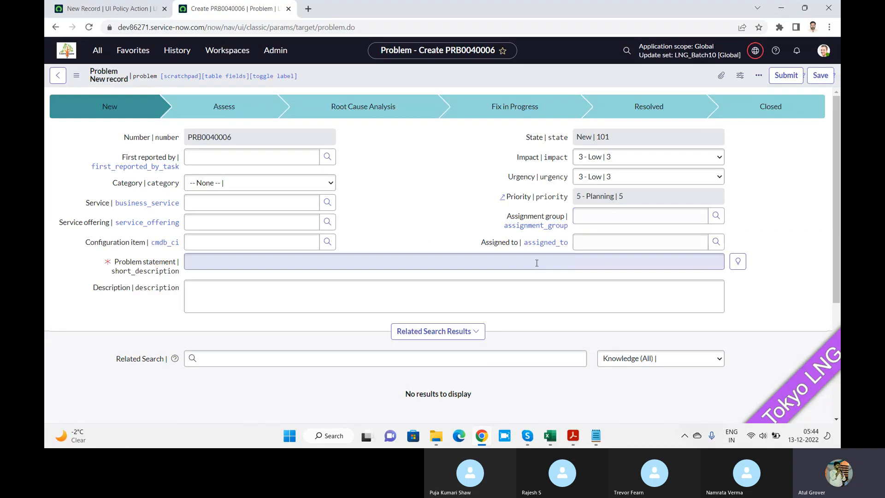
left_click(138, 8)
Set Mandatory, Visible and Read only to True in the Assigned to UI policy action and save the record.
left_click(621, 158)
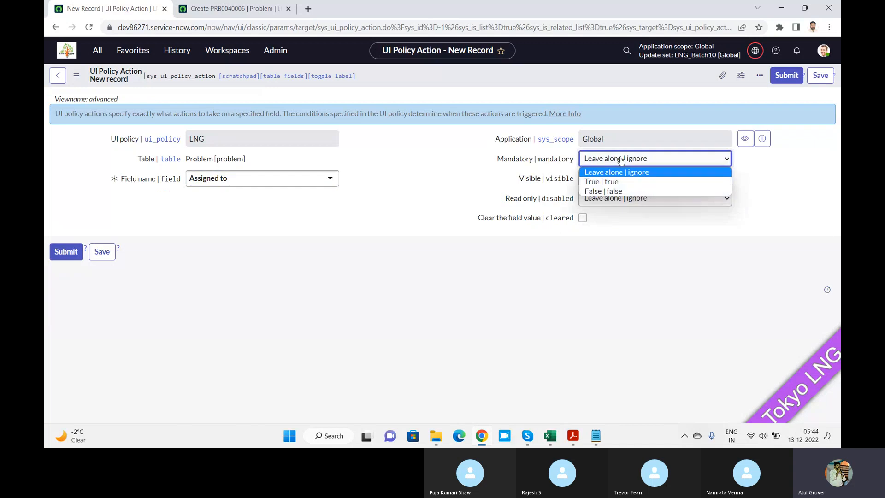
left_click(612, 181)
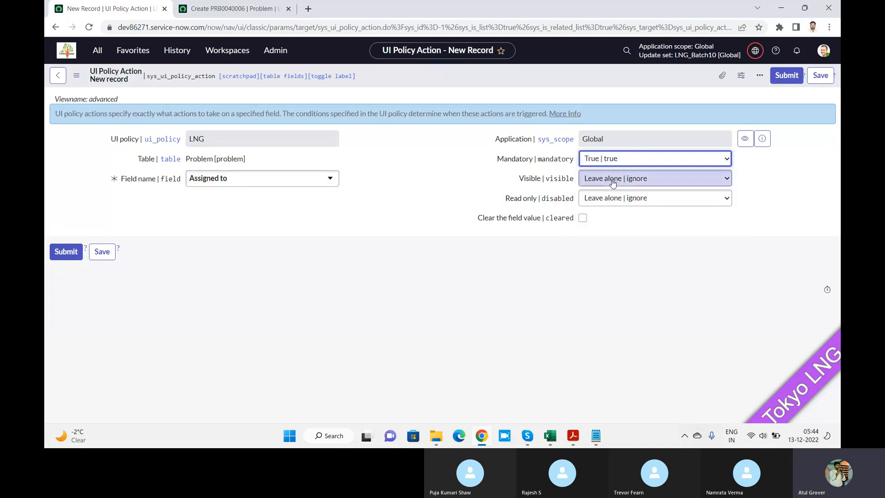
left_click(613, 180)
left_click(609, 201)
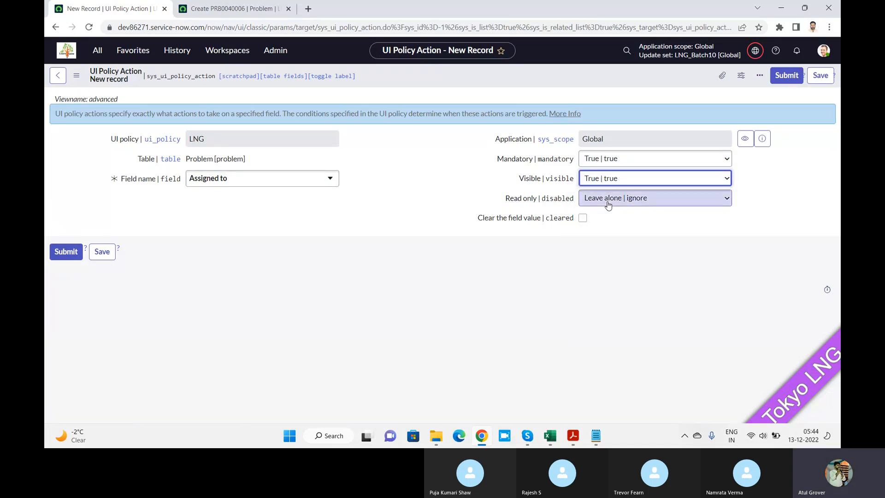
left_click(609, 205)
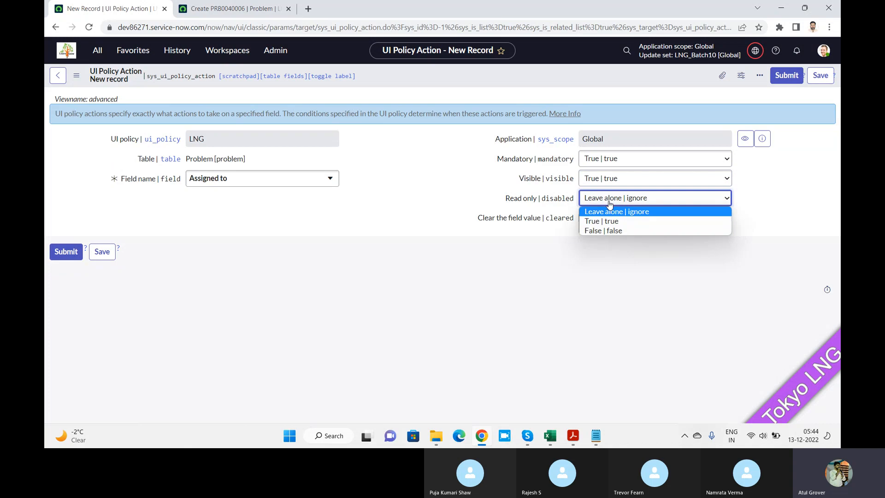
left_click(610, 223)
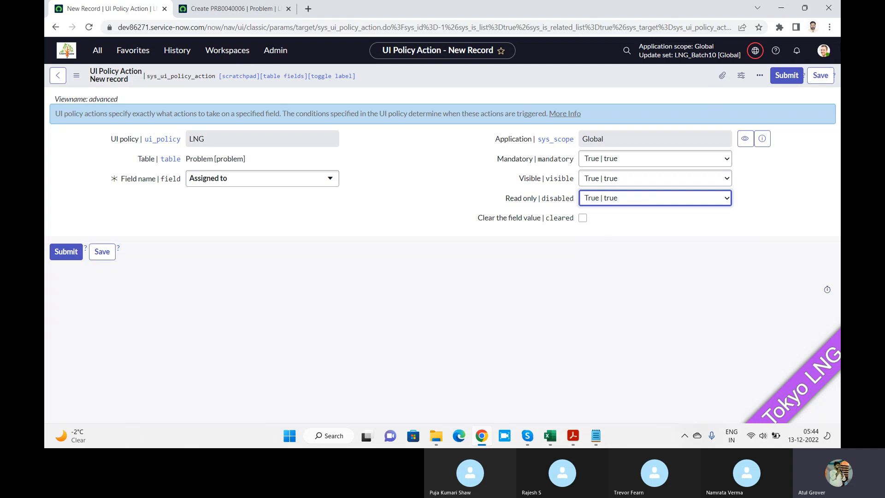
left_click(822, 78)
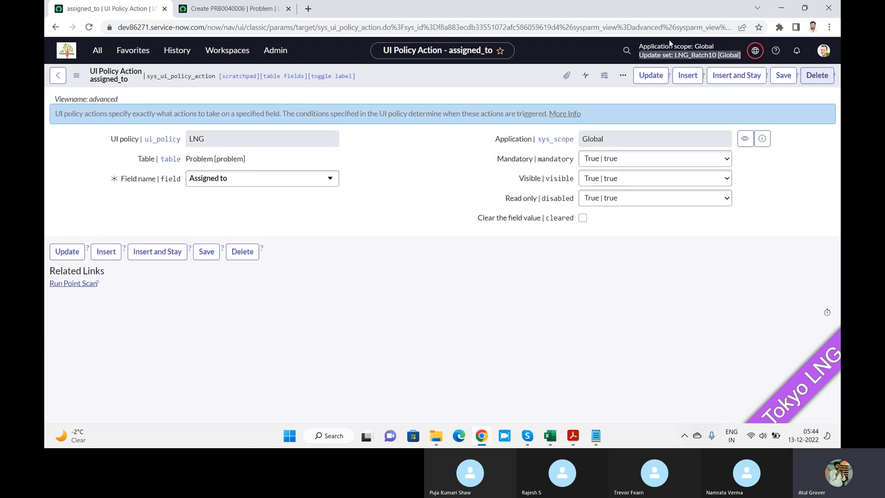
left_click(650, 78)
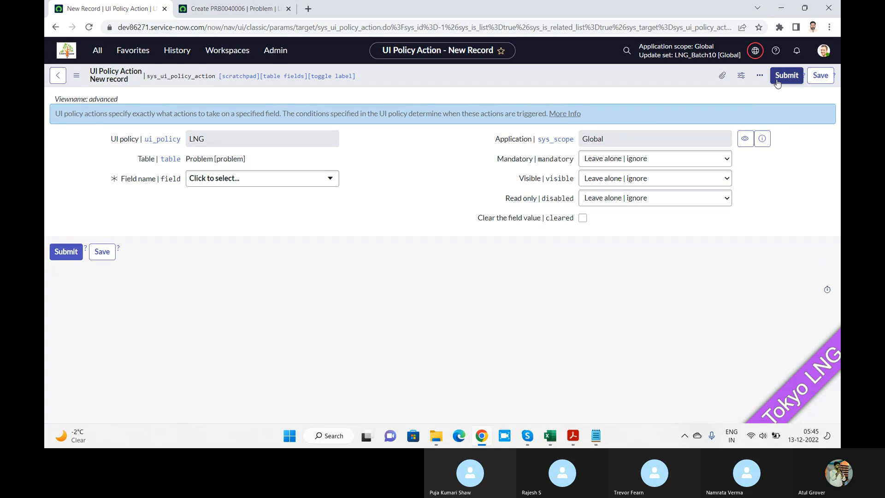
Leave the blank UI policy action form and reopen the LNG policy from the UI Policies list at its UI Policy Actions.
left_click(777, 82)
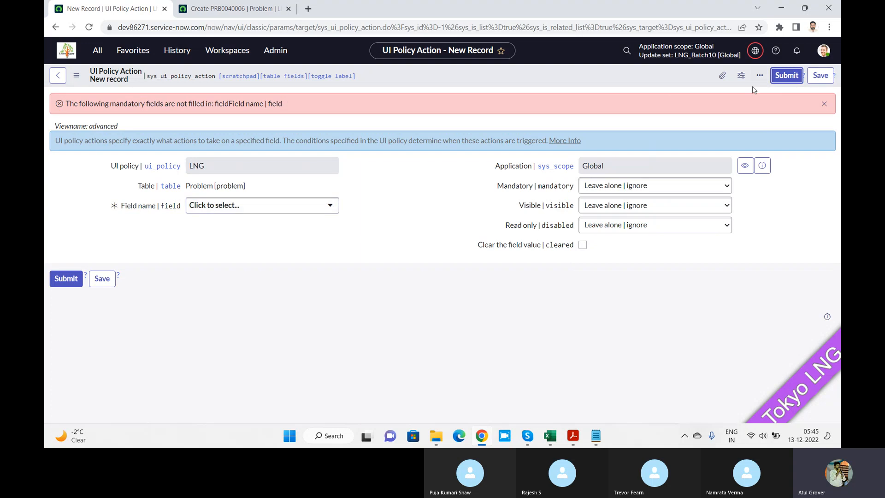
left_click(96, 48)
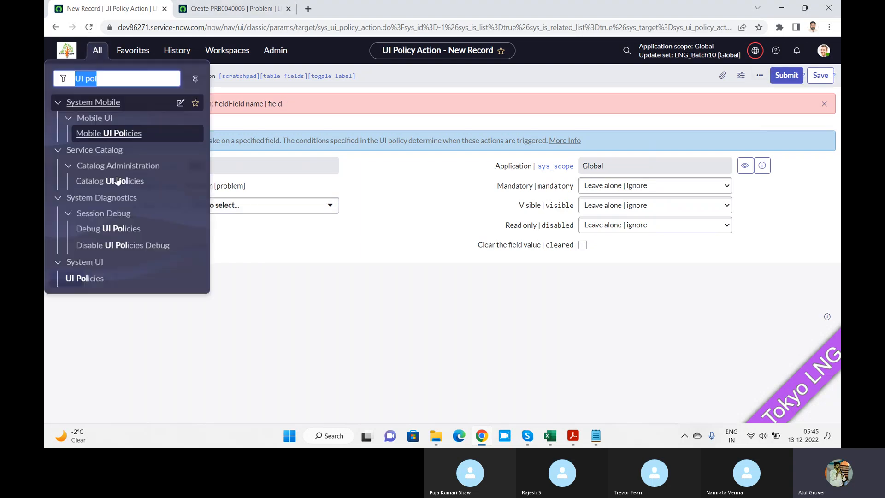
left_click(84, 279)
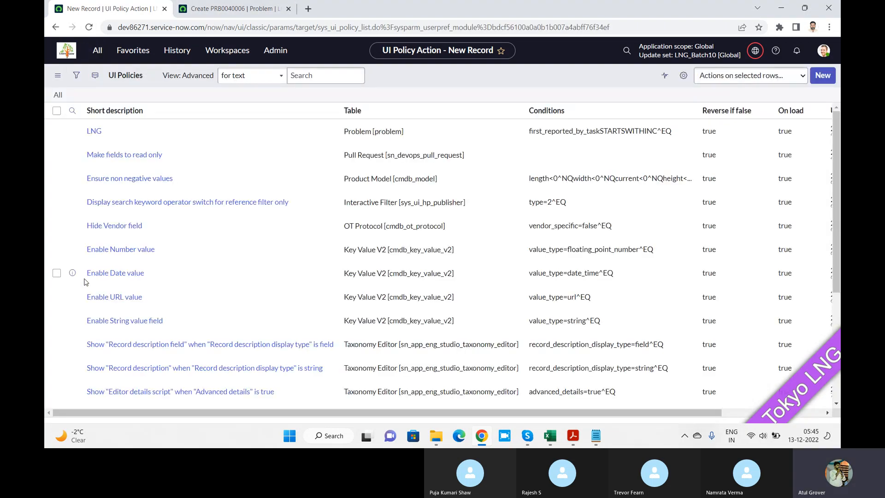
left_click(92, 158)
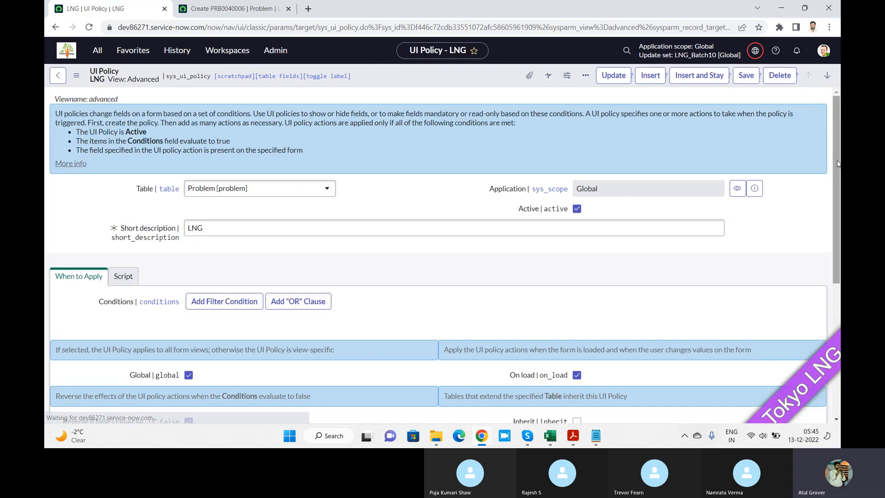
scroll(443, 253, "down", 7)
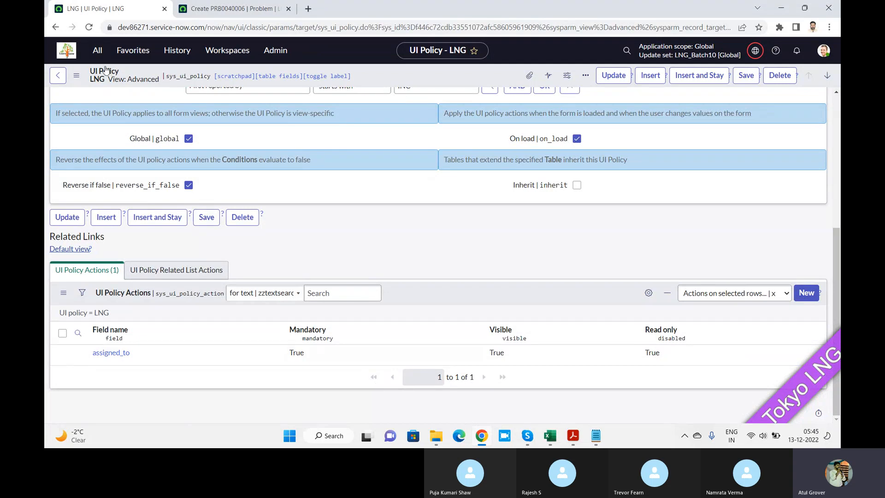
Reload the new Problem form and set First reported by to INC0000002 to test the policy on the Assigned to field.
left_click(230, 11)
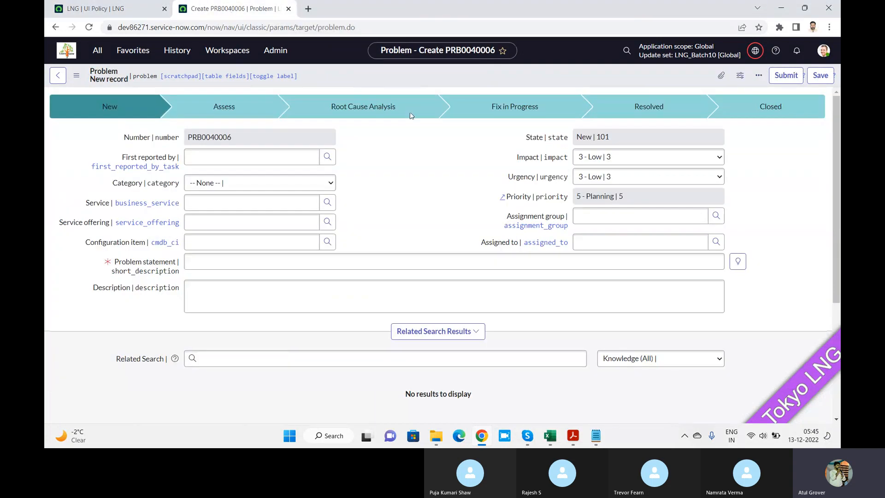
right_click(438, 143)
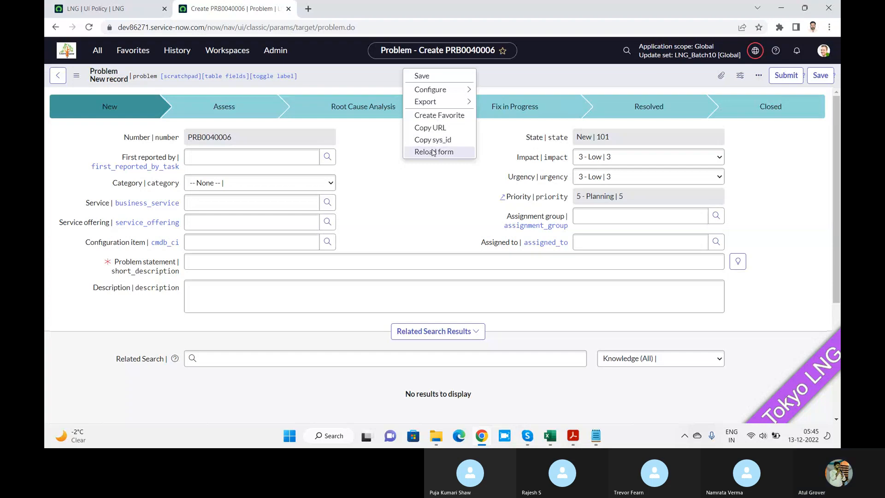
left_click(433, 152)
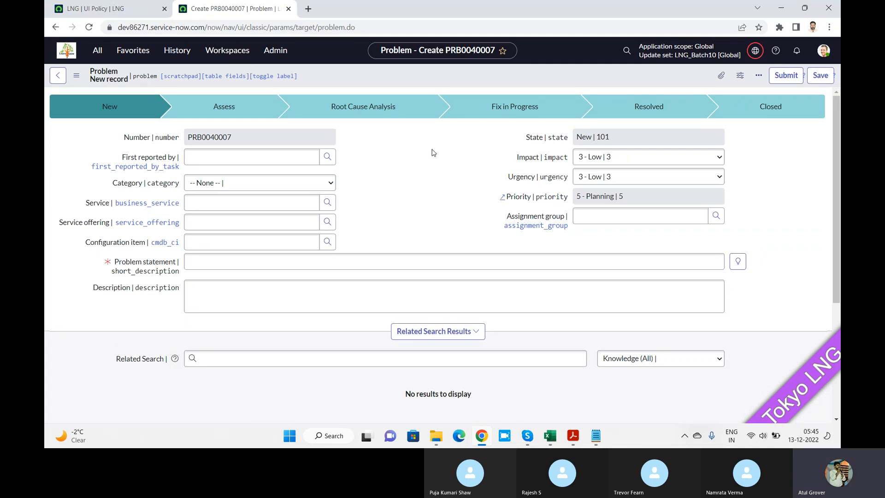
left_click(235, 157)
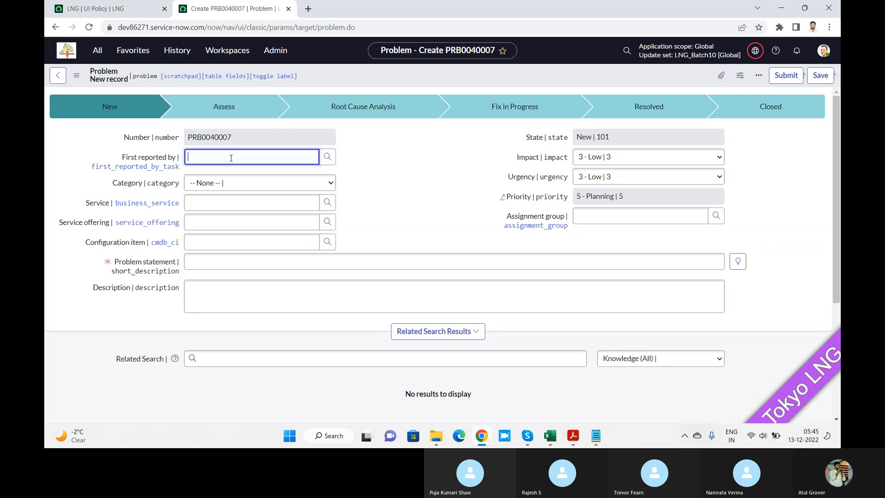
type("inc")
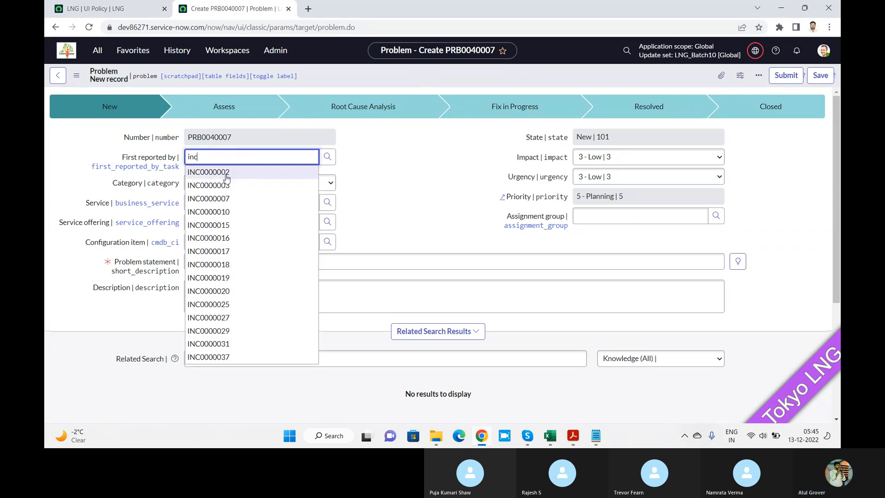
left_click(210, 172)
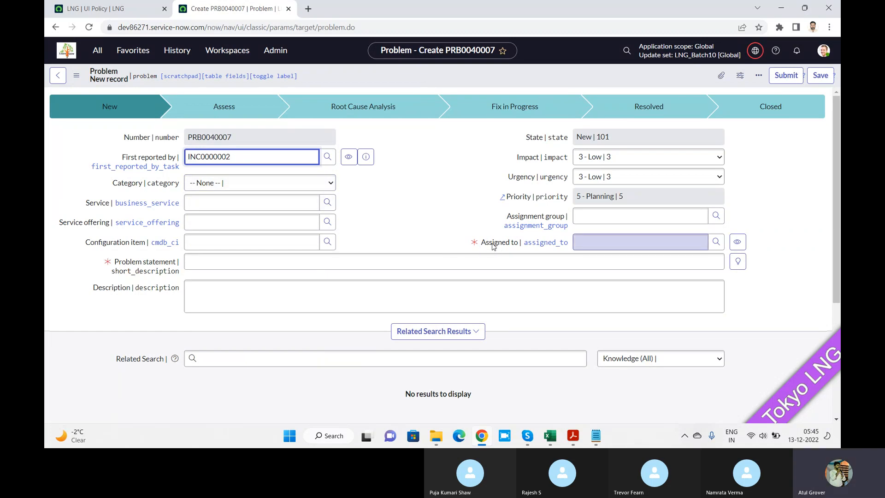
left_click(620, 242)
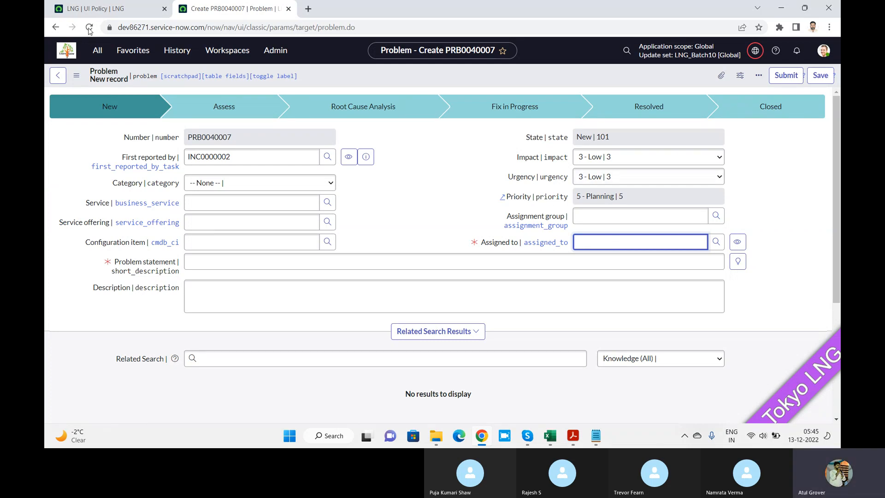
Compare the LNG policy's assigned_to action settings with how the Assigned to field behaves on the Problem form.
left_click(97, 10)
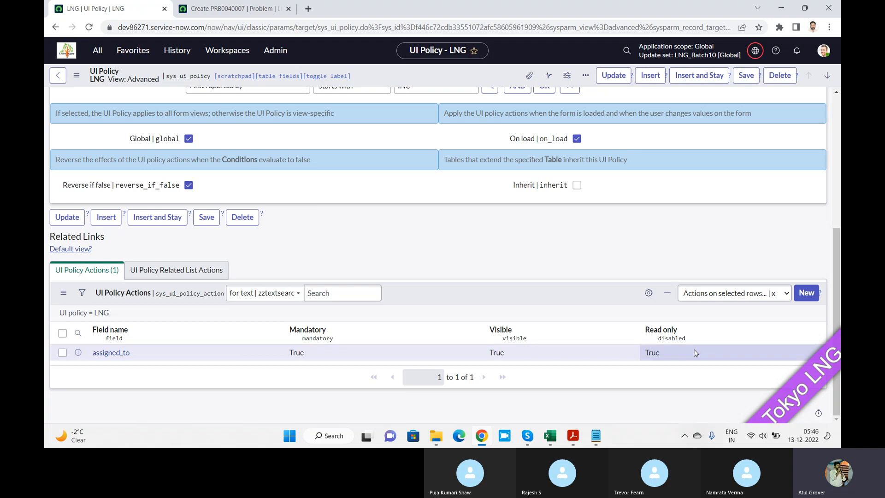
left_click(234, 14)
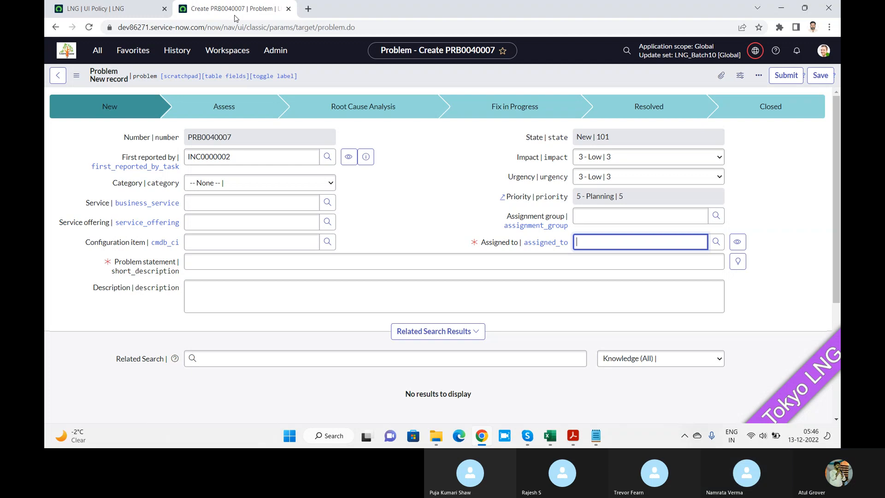
left_click(117, 8)
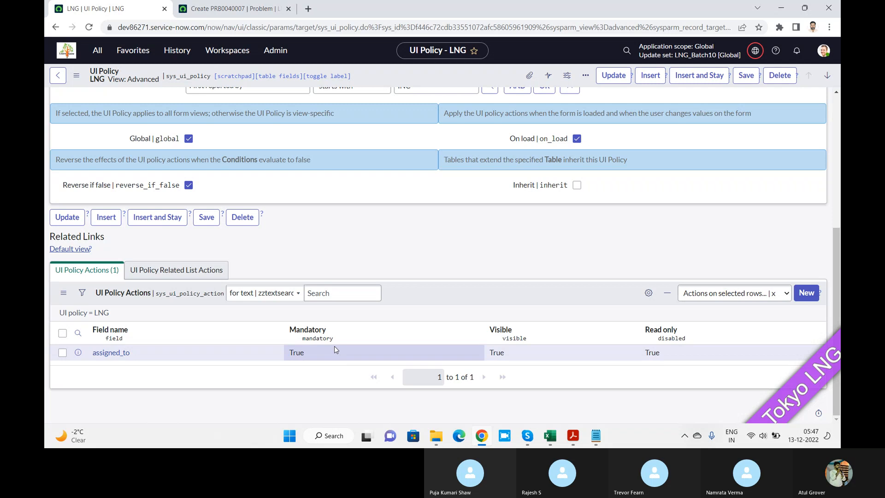
left_click(254, 11)
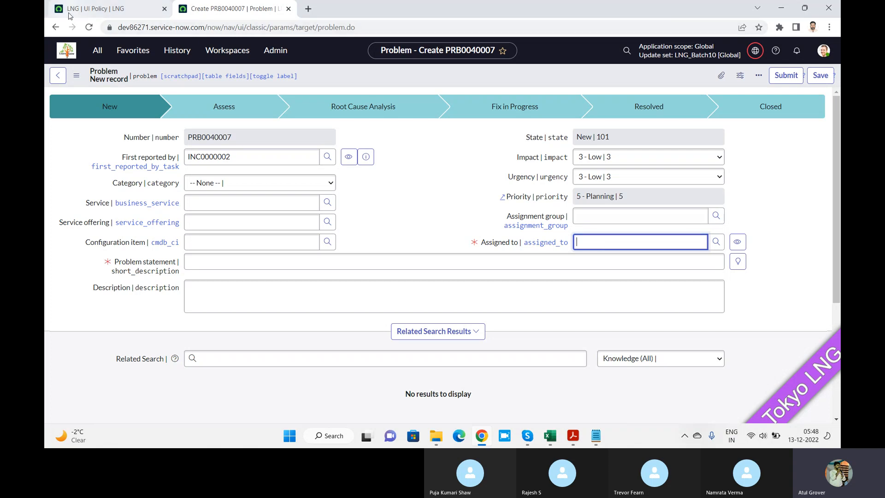
Open the LNG policy's assigned_to action, set Visible to False while keeping Read only True, and save it.
left_click(95, 8)
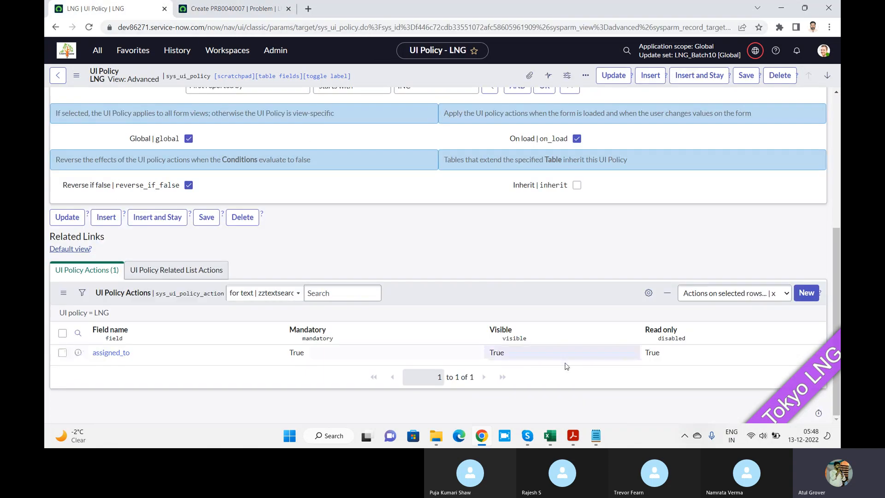
left_click(103, 353)
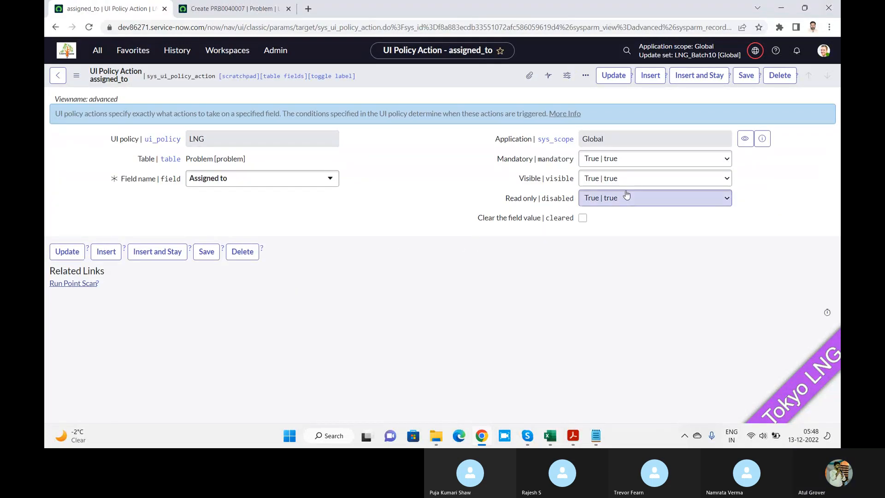
left_click(613, 183)
left_click(600, 211)
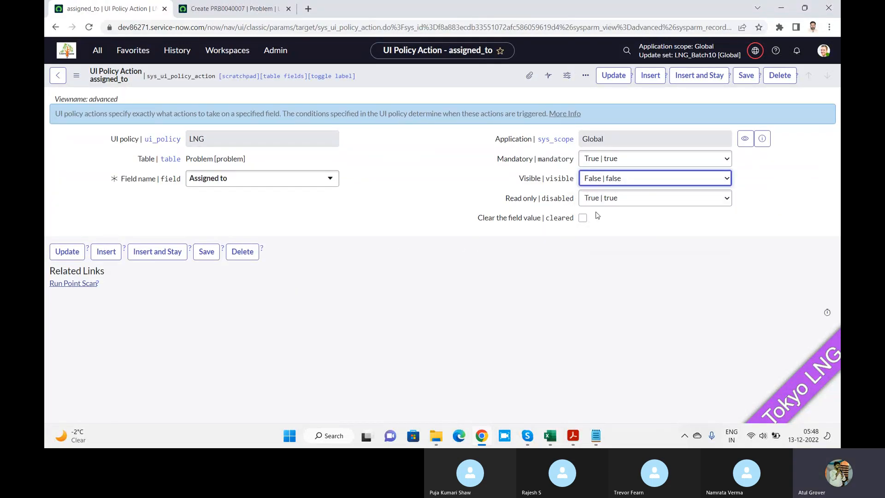
left_click(610, 203)
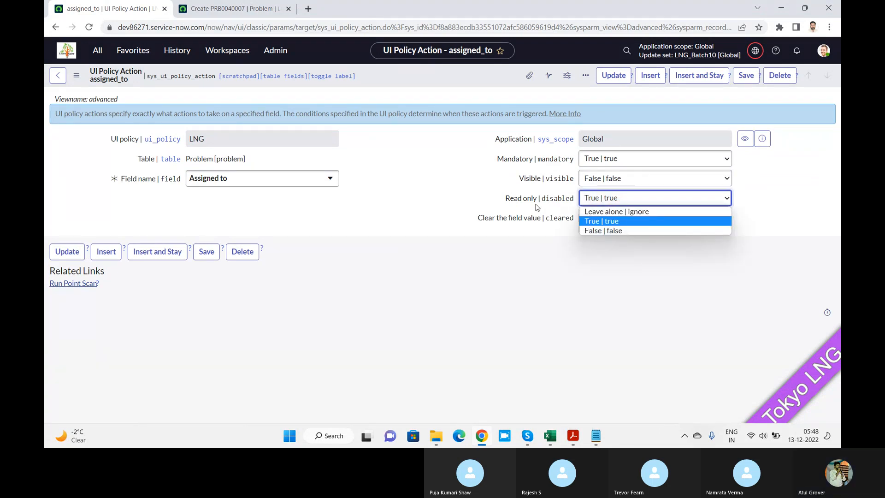
left_click(611, 221)
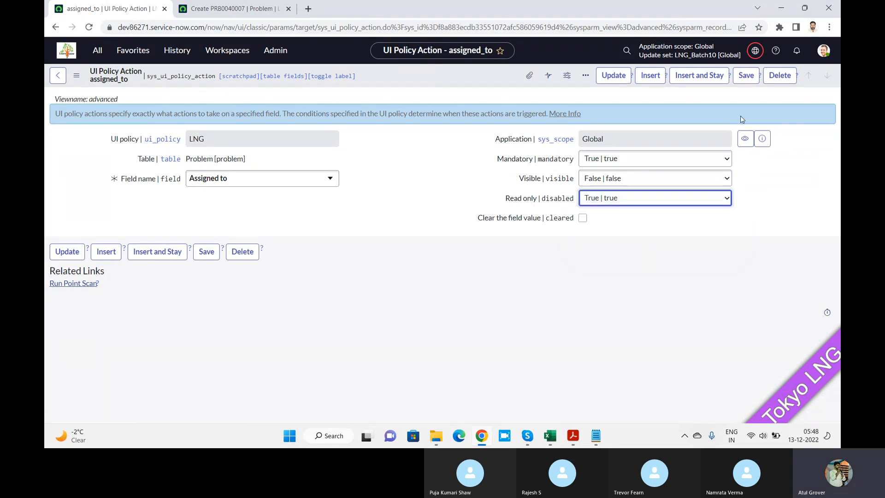
left_click(742, 80)
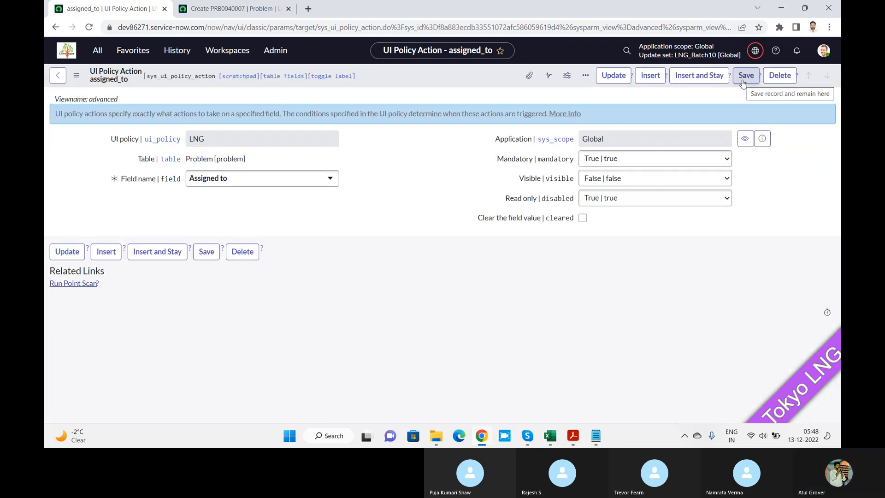
Reload the new Problem form and set First reported by to INC0000002 to test the Assigned to field with Visible set to False.
left_click(221, 9)
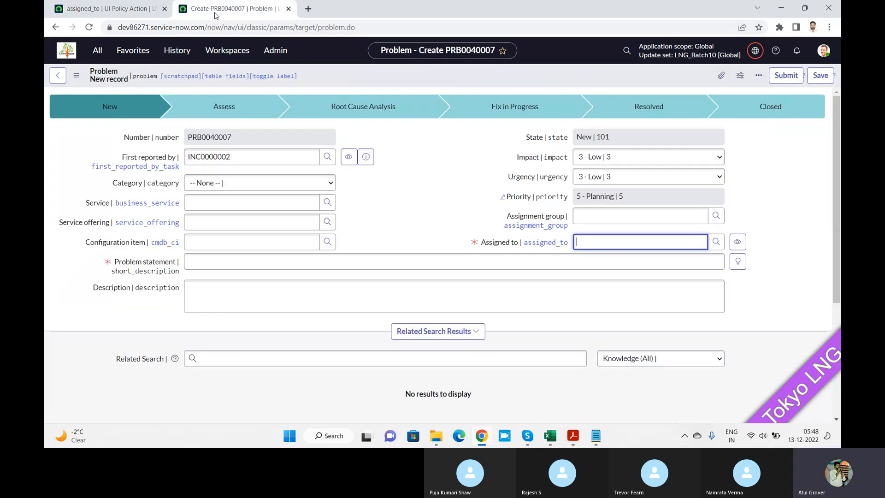
left_click(89, 27)
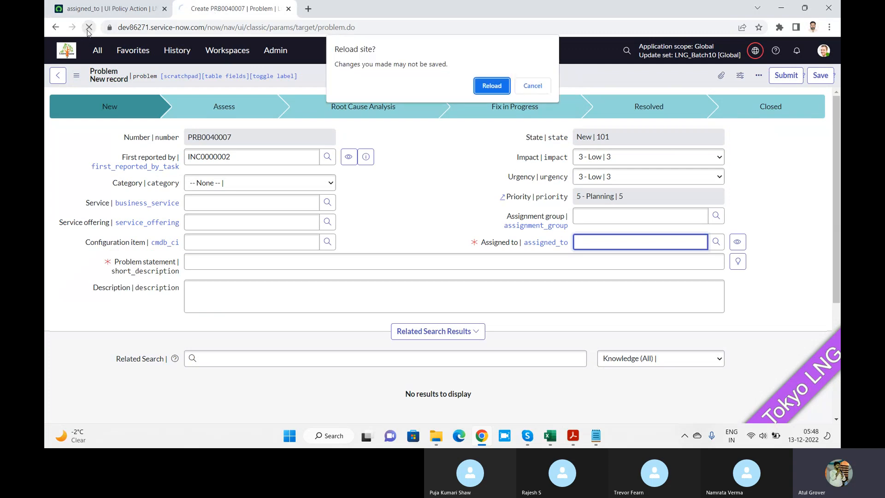
key("Return")
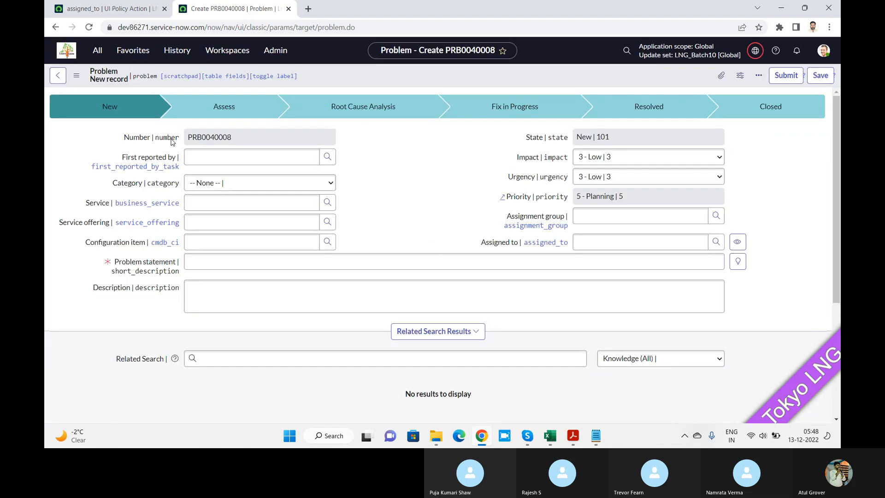
left_click(246, 158)
type("i")
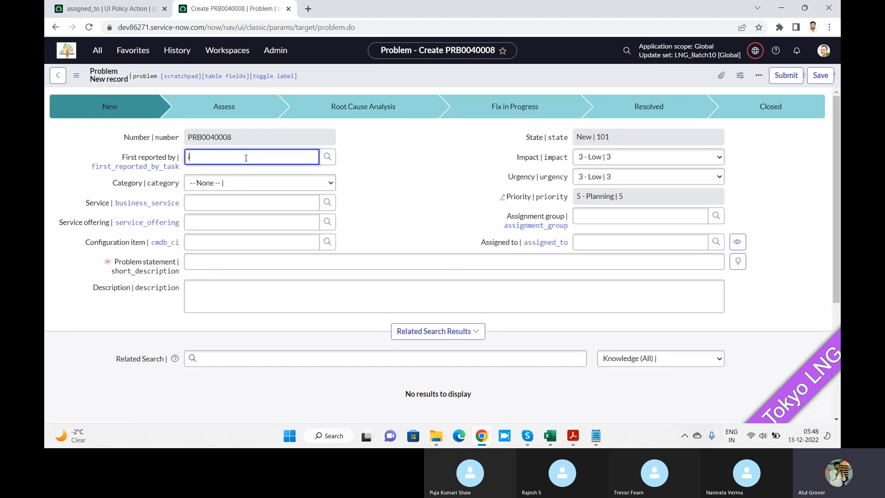
type("nc")
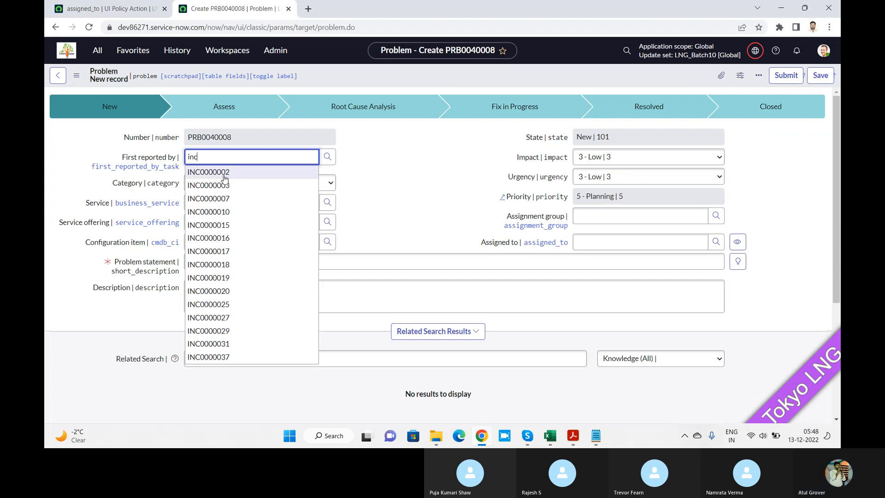
left_click(224, 175)
left_click(608, 242)
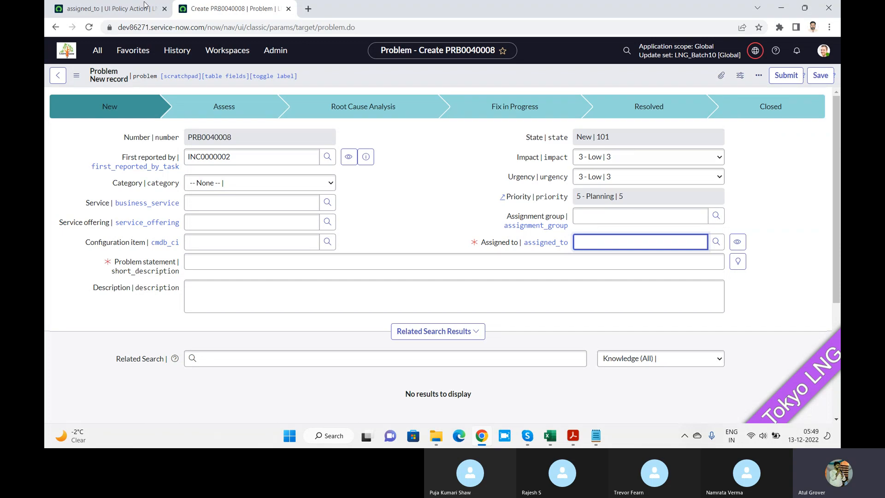
Set Mandatory to False on the LNG policy's assigned_to action and save the record.
left_click(114, 11)
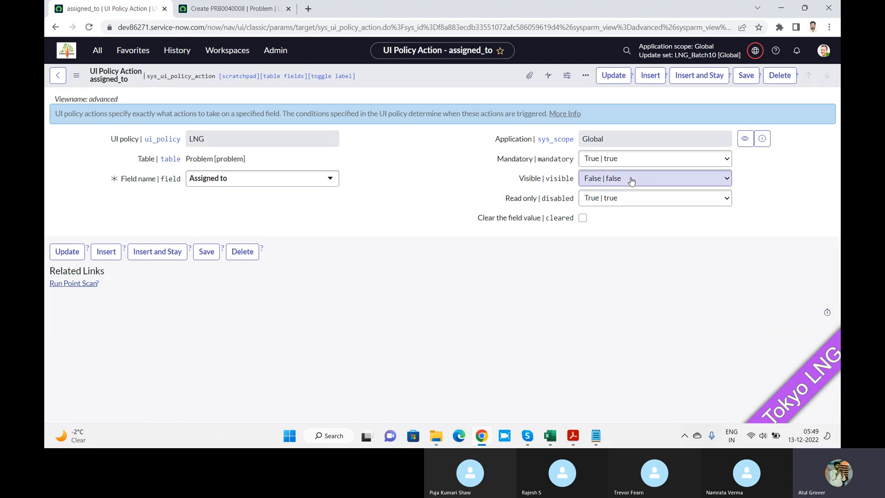
left_click(625, 159)
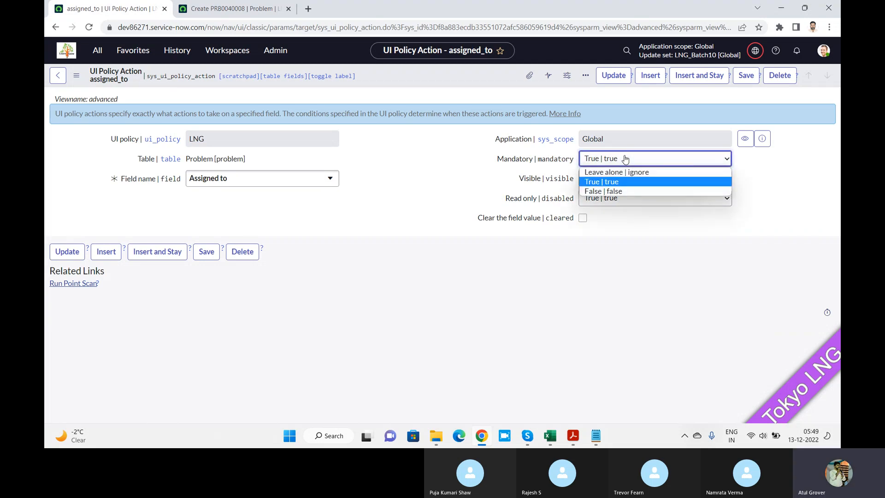
left_click(614, 191)
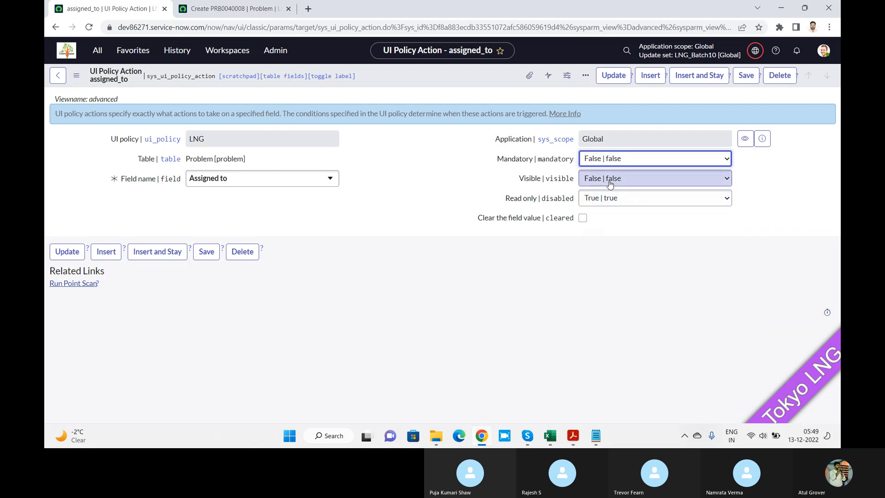
left_click(746, 79)
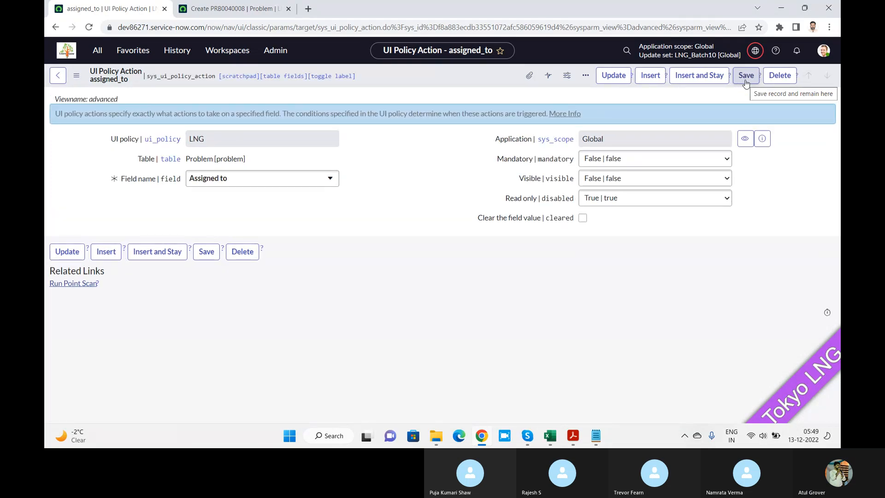
Reload the new Problem form and choose INC0000002 as First reported by to retest the policy with Mandatory set to False.
left_click(248, 11)
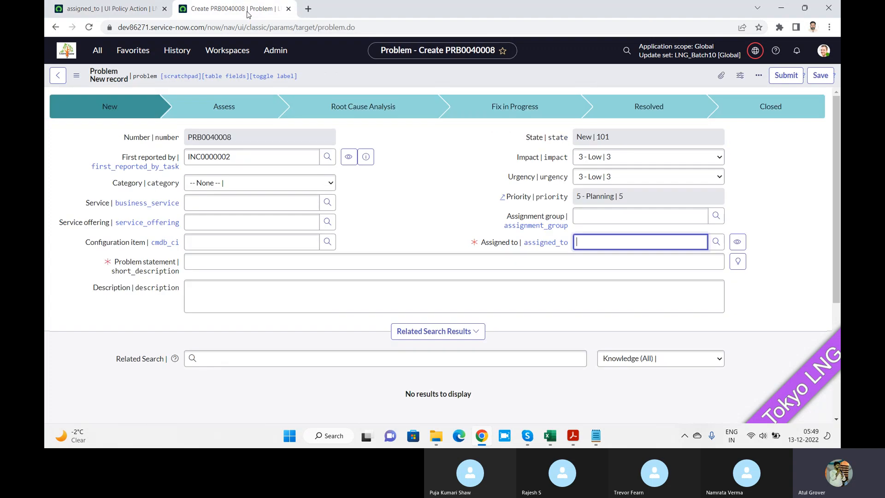
left_click(94, 32)
key("Return")
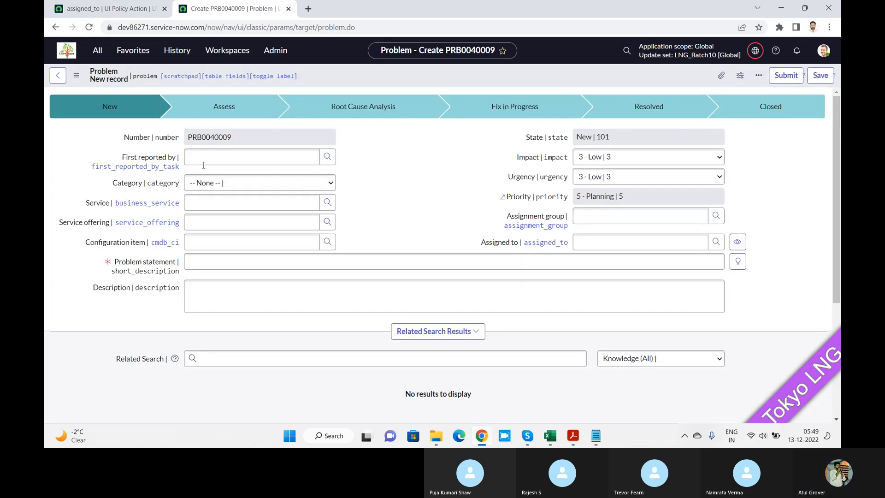
left_click(203, 163)
type("inc")
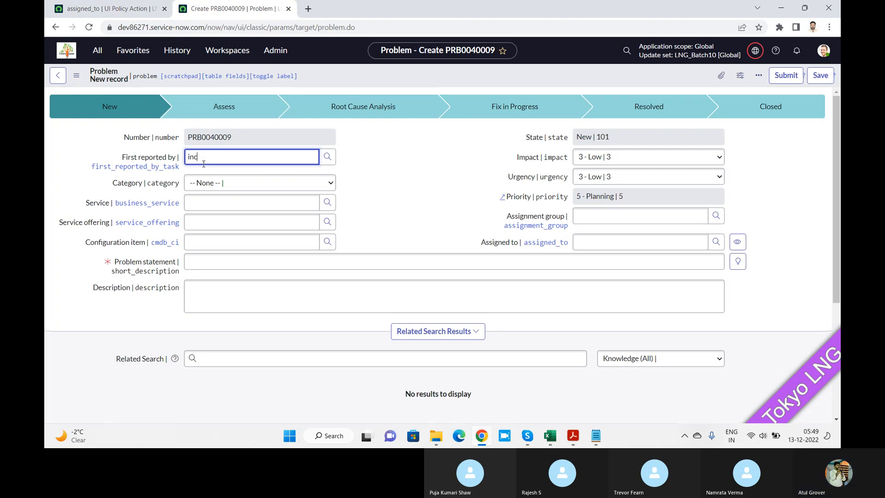
key("Tab")
left_click(207, 155)
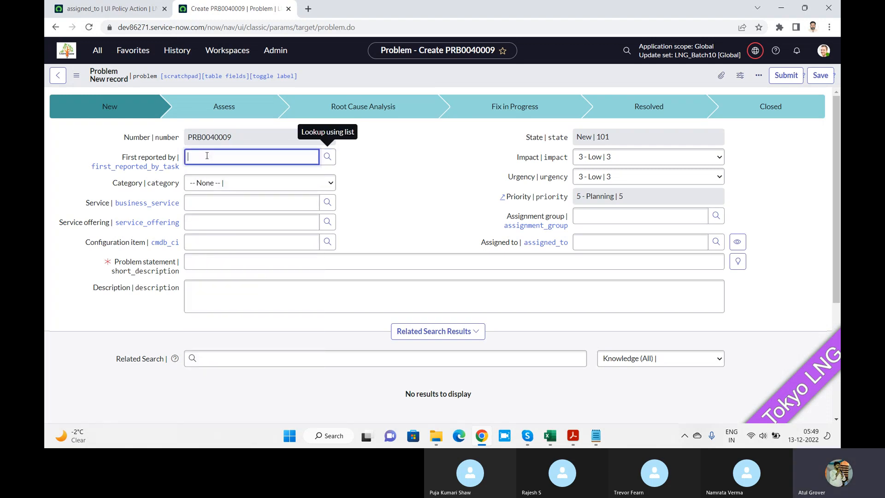
type("inc")
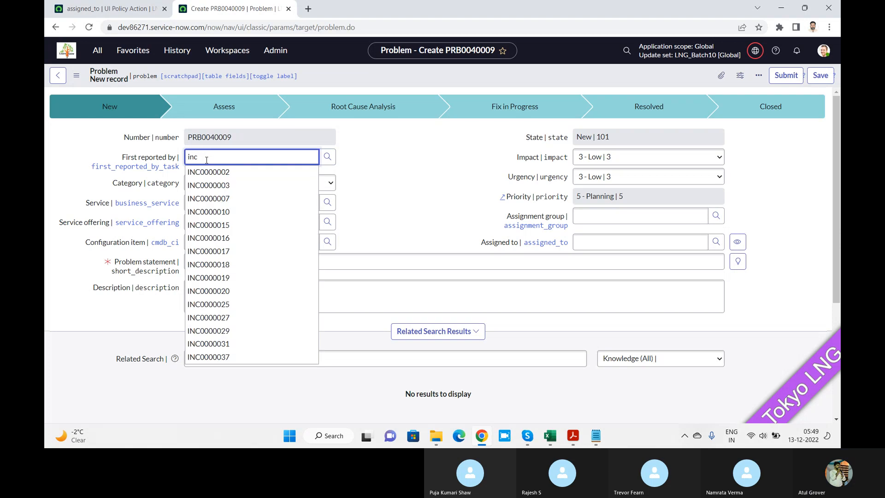
left_click(208, 177)
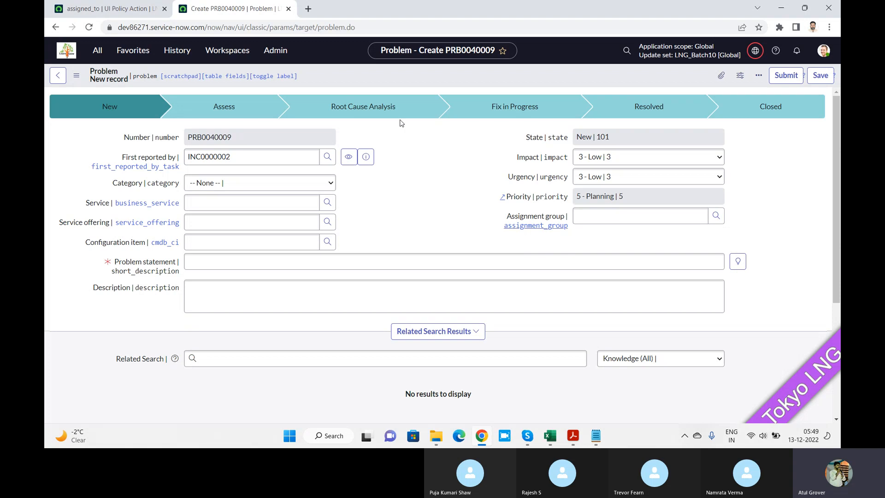
Set Visible to True on the LNG policy's assigned_to action, keep Read only True, and save the record.
left_click(126, 12)
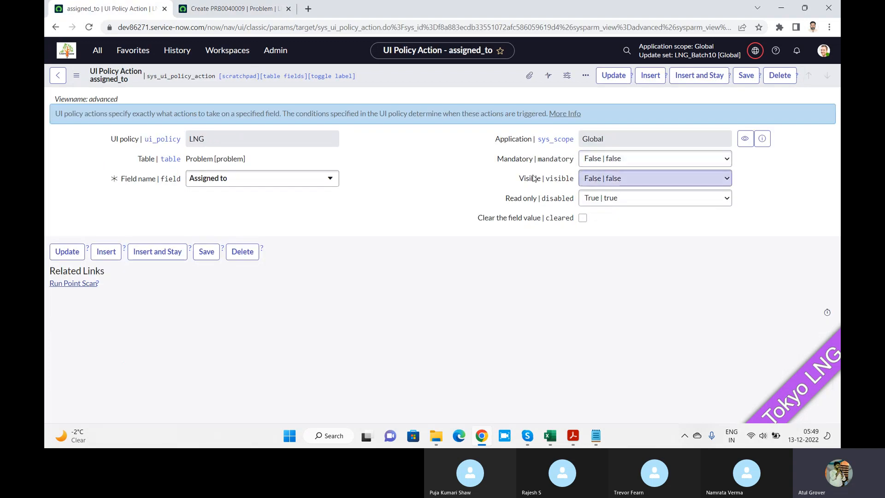
left_click(629, 182)
left_click(618, 203)
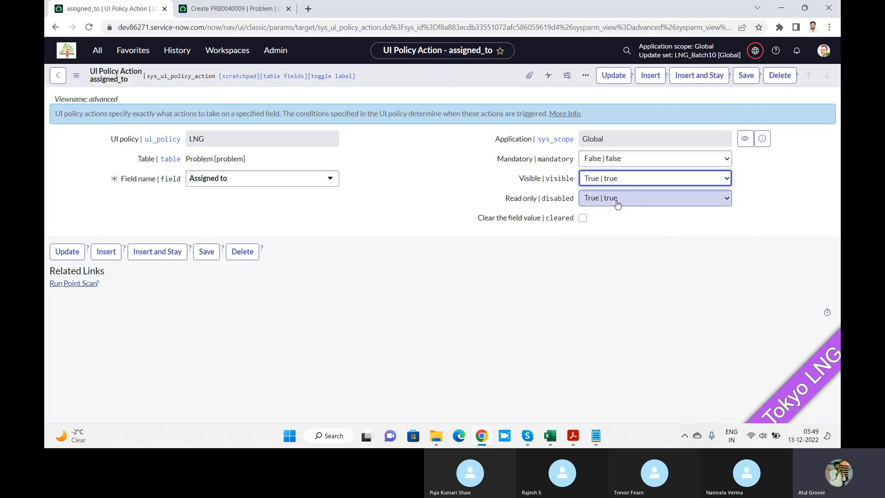
left_click(617, 203)
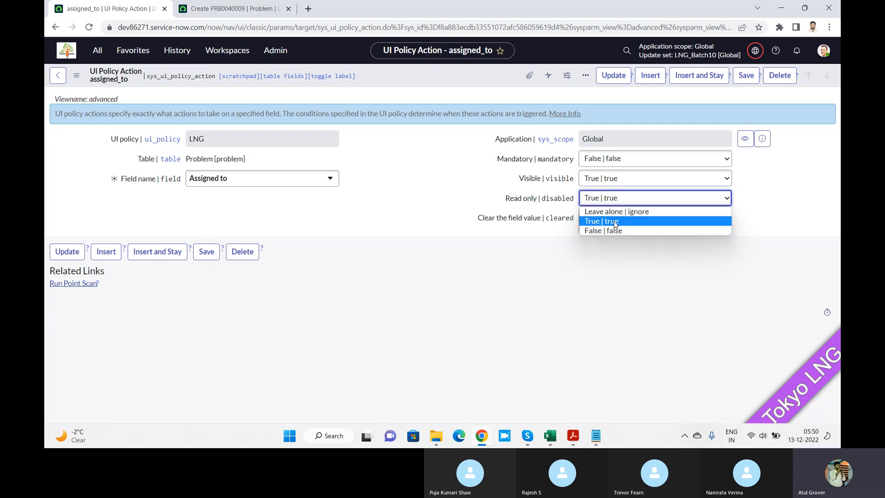
left_click(615, 223)
left_click(746, 75)
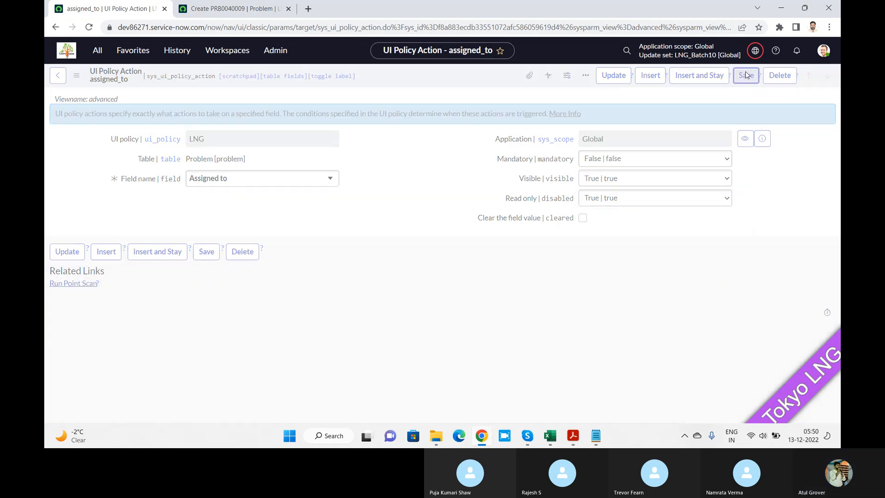
Reload the new Problem form, set First reported by to INC0000002, and check whether the Assigned to field can be edited.
left_click(233, 9)
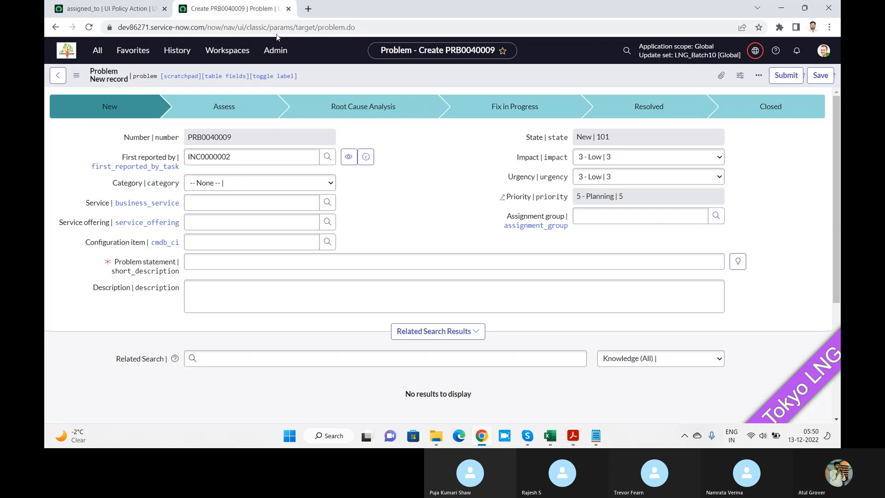
left_click(89, 29)
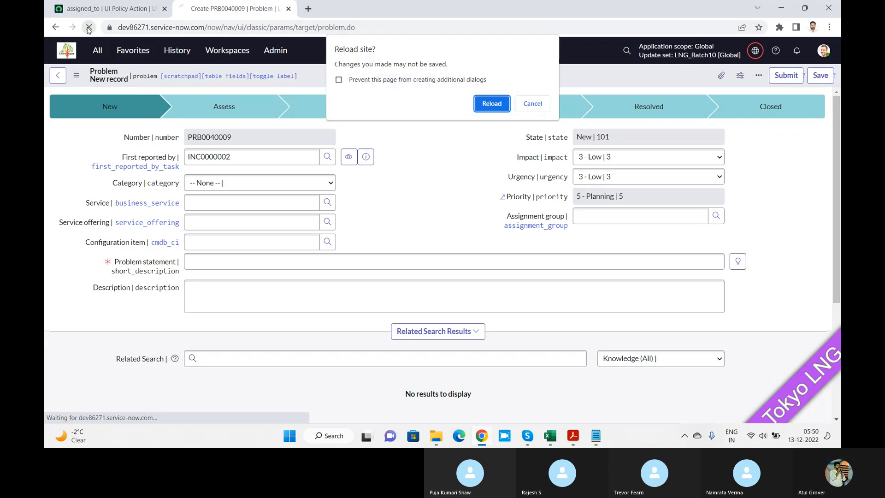
key("Return")
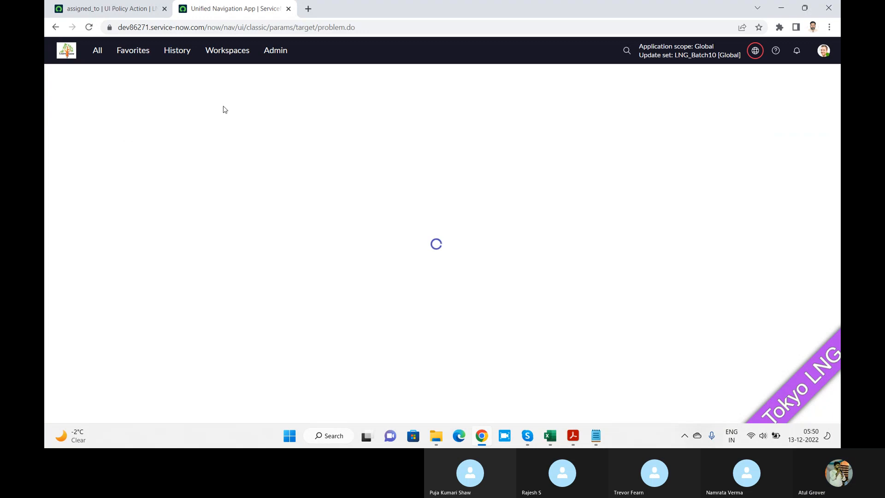
left_click(211, 156)
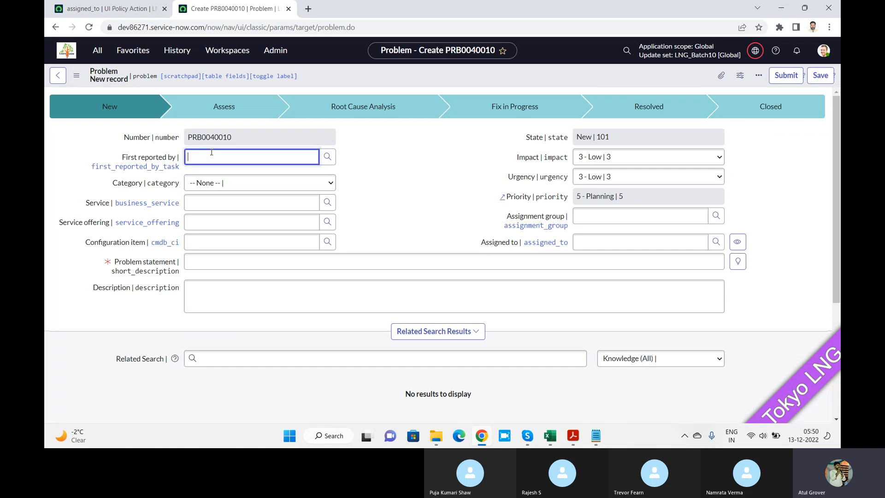
type("inc")
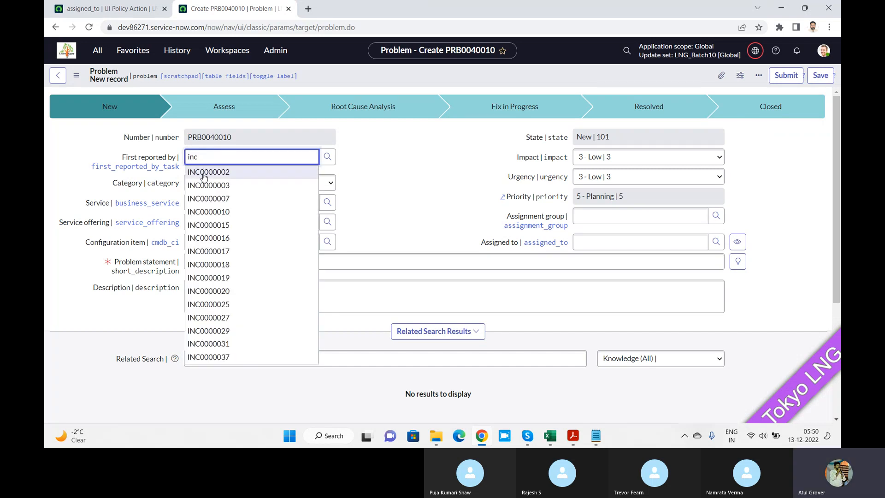
left_click(203, 172)
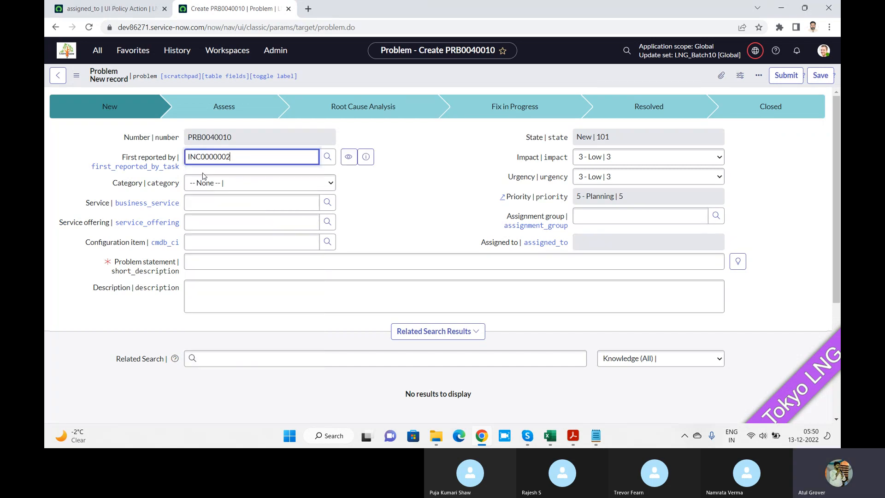
left_click(592, 246)
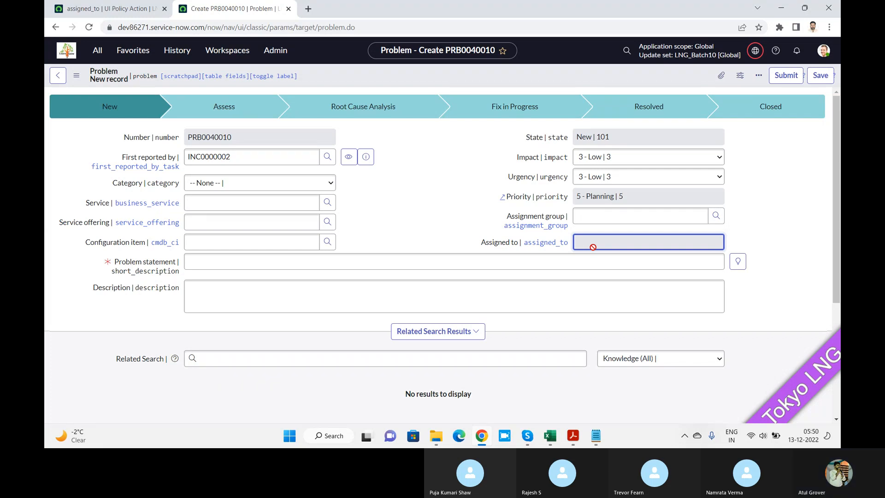
Change First reported by to PRB0000001 on the Problem form and compare the Assigned to field with the assigned_to action settings.
left_click(285, 155)
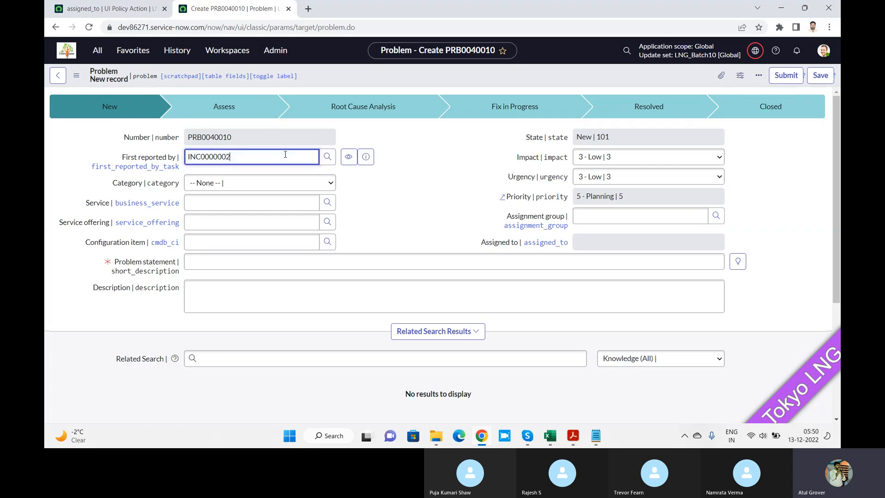
key("BackSpace")
key("BackSpace")
key("BackSpace")
key("BackSpace")
key("BackSpace")
key("BackSpace")
key("BackSpace")
key("BackSpace")
key("BackSpace")
key("BackSpace")
type("prb")
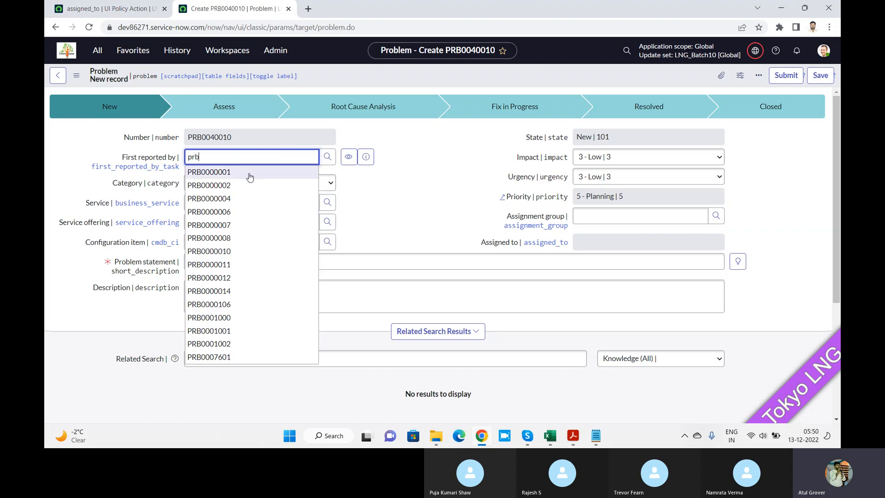
left_click(249, 177)
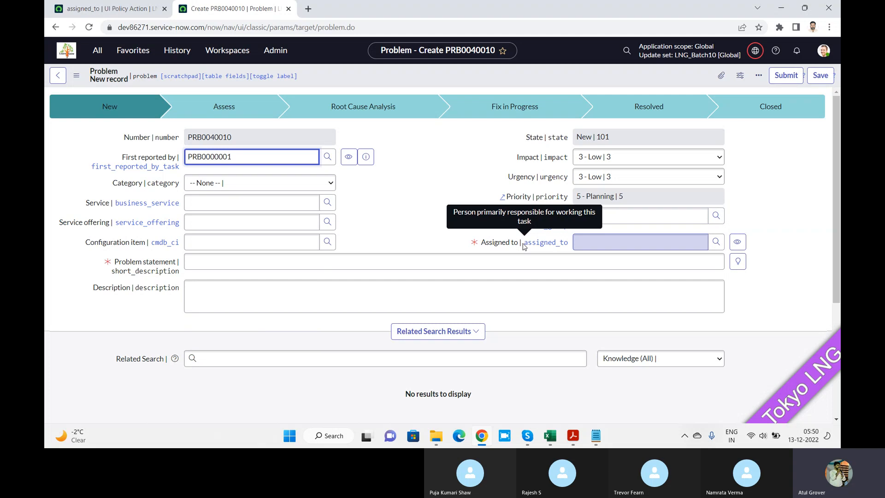
left_click(107, 9)
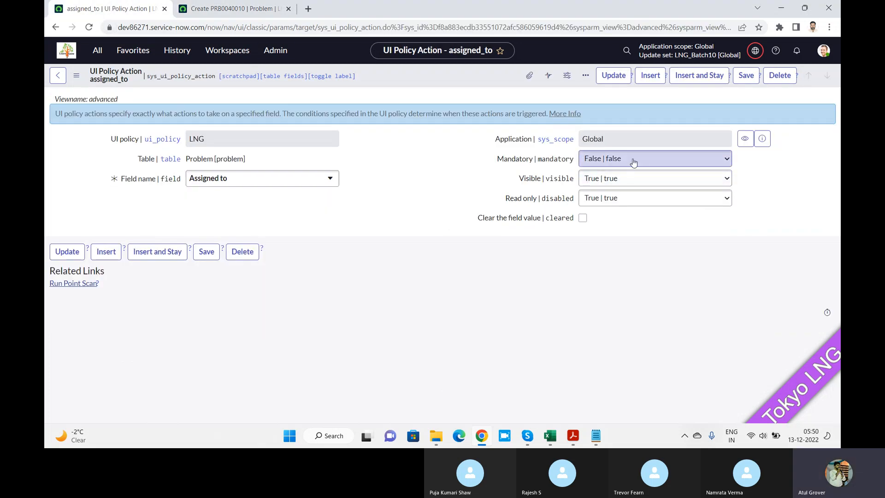
left_click(234, 7)
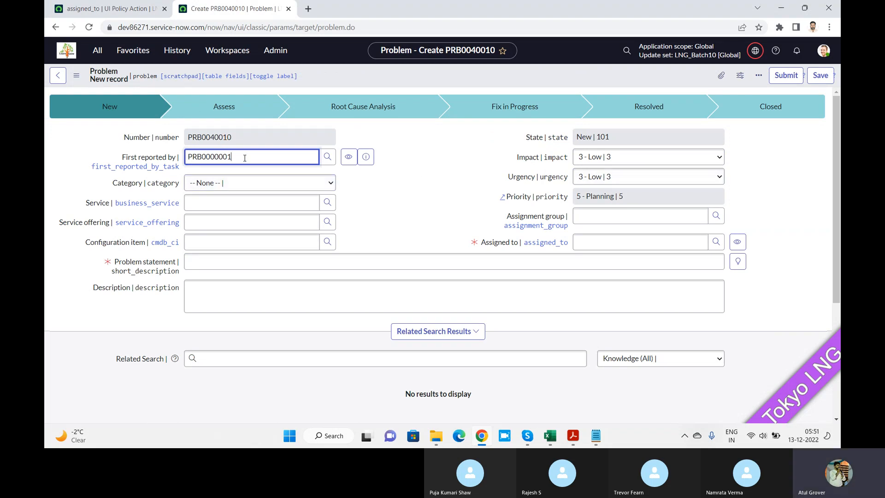
Change First reported by to CHG0000001 to test the Assigned to field with a change record.
key("BackSpace")
key("BackSpace")
key("BackSpace")
key("BackSpace")
key("BackSpace")
key("BackSpace")
key("BackSpace")
key("BackSpace")
key("BackSpace")
key("BackSpace")
type("chg")
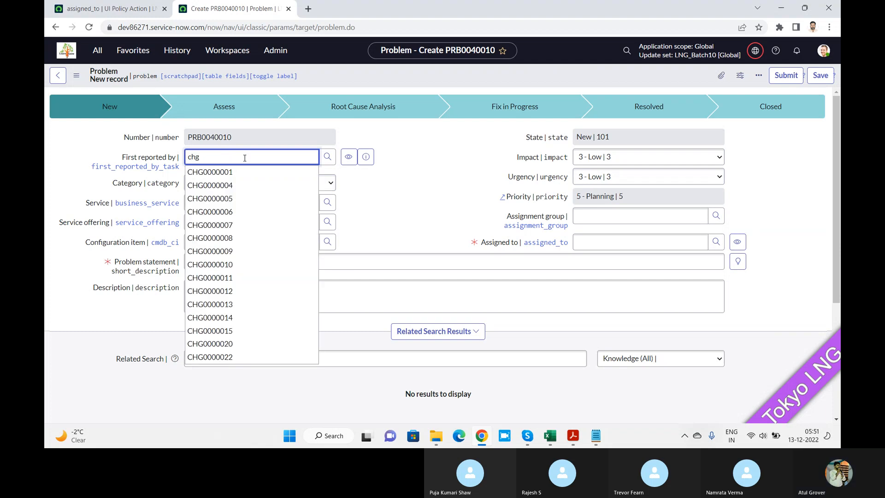
key("Down")
key("Return")
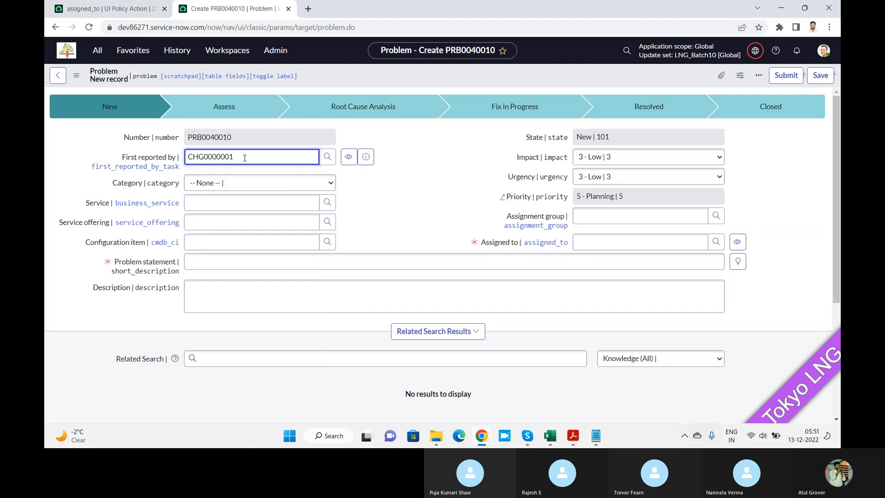
key("Tab")
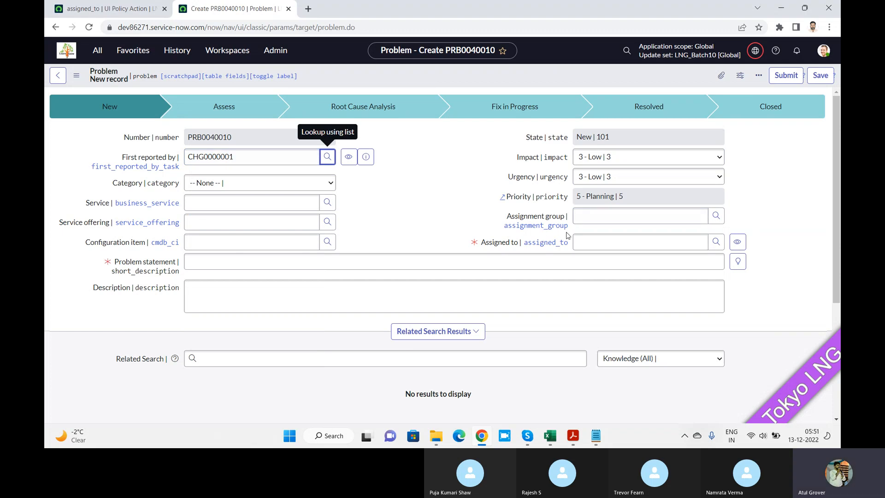
Update the assigned_to action, open the LNG policy from the UI Policies list, and review its When to Apply settings.
left_click(75, 6)
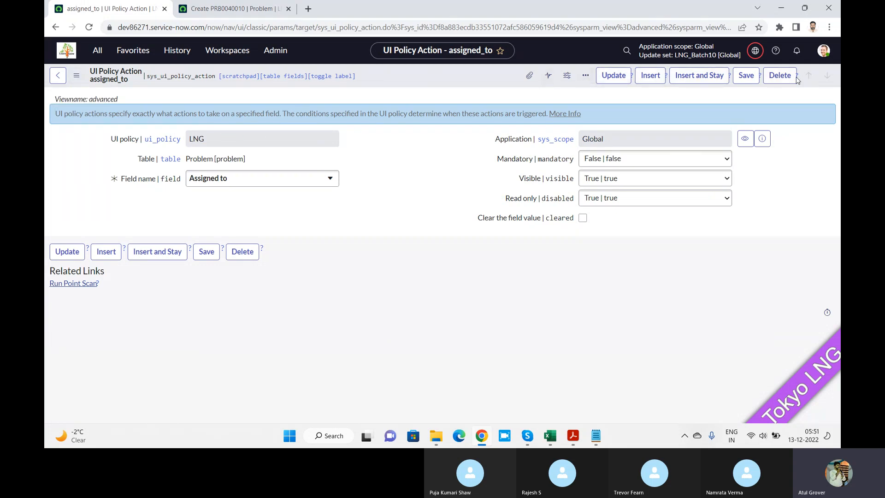
left_click(620, 74)
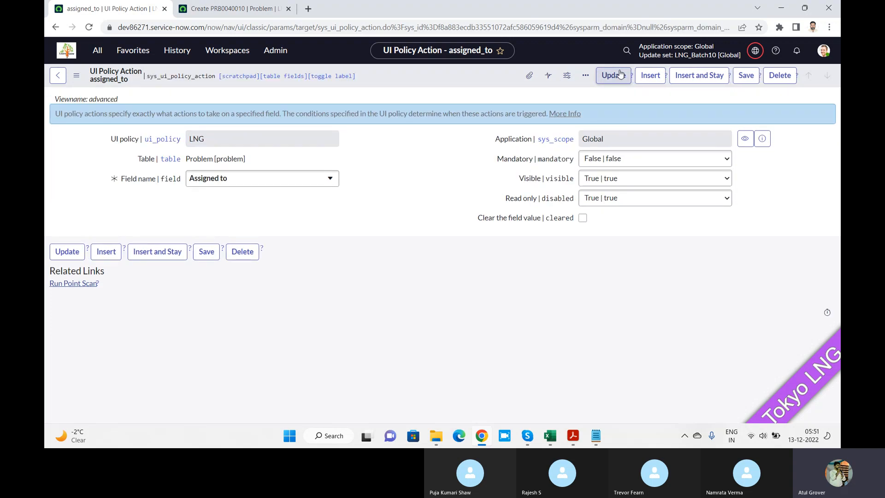
left_click(95, 51)
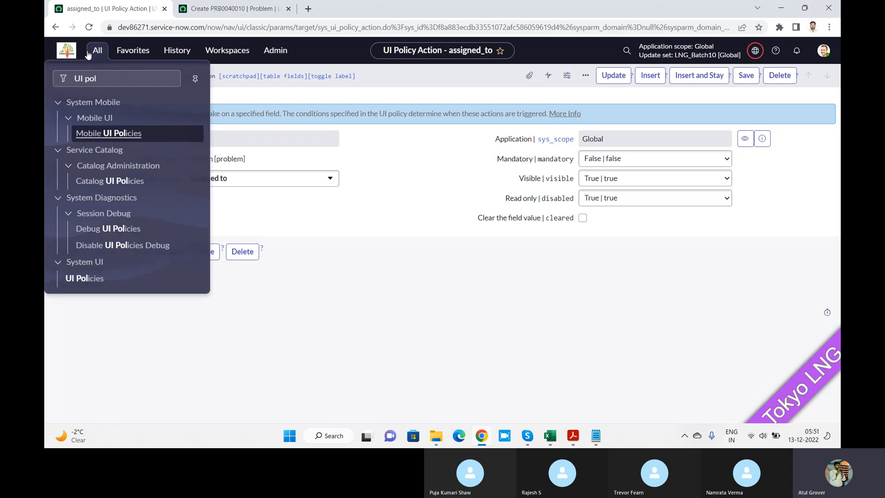
left_click(86, 278)
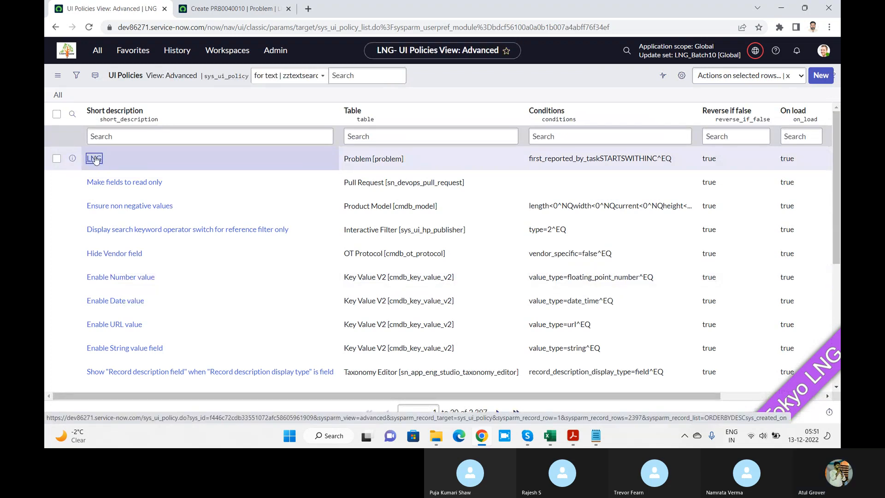
left_click(95, 159)
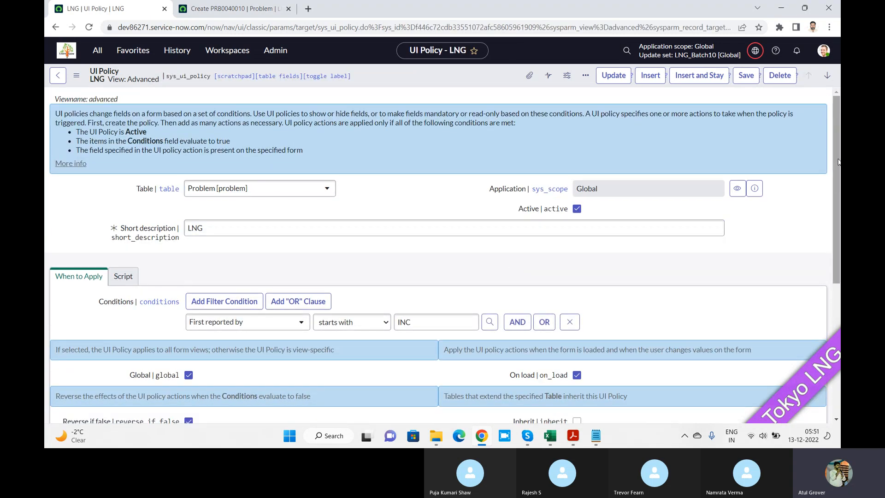
left_click_drag(839, 161, 840, 246)
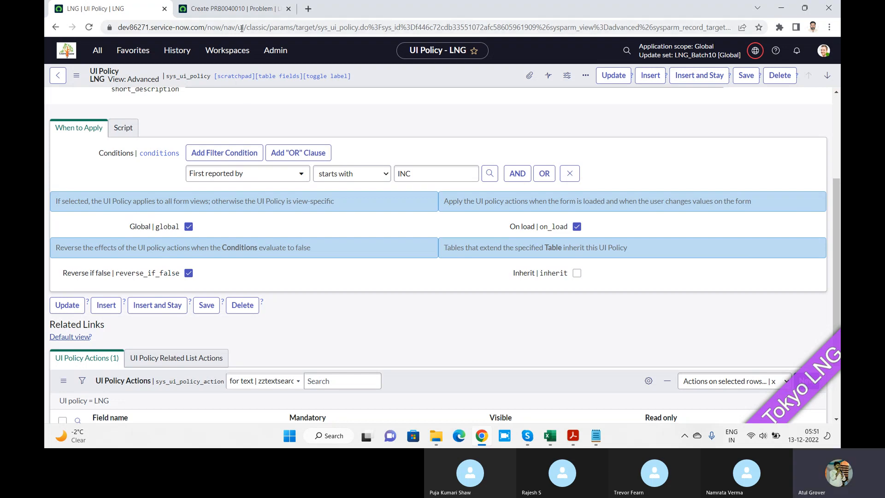
On the new Problem record, set First reported by to INC0000002, enter jjhj as the Problem statement, and save it.
left_click(245, 9)
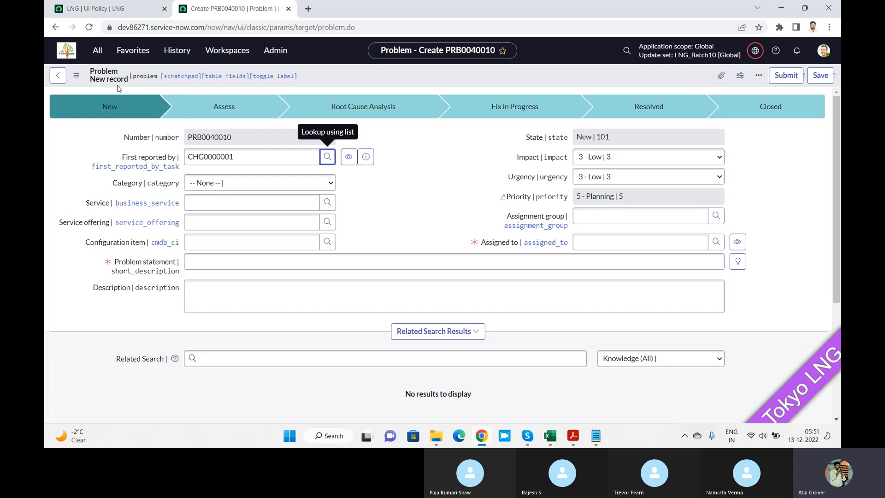
left_click(77, 76)
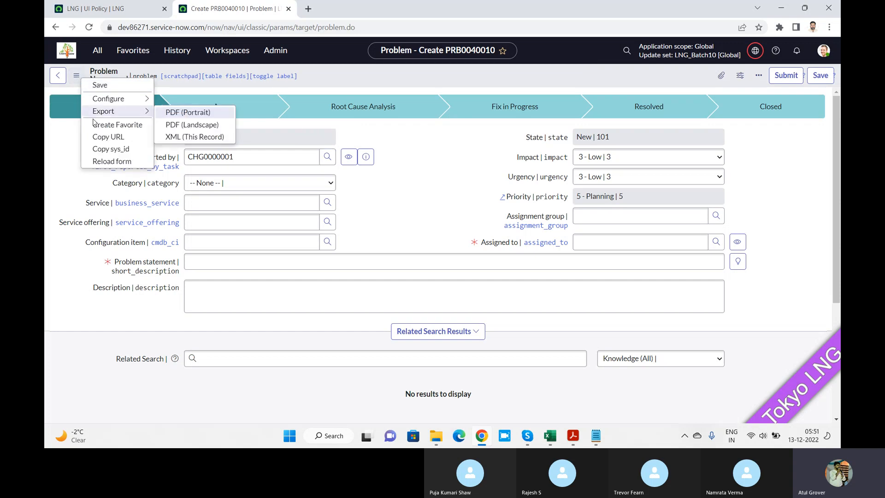
mouse_move(115, 112)
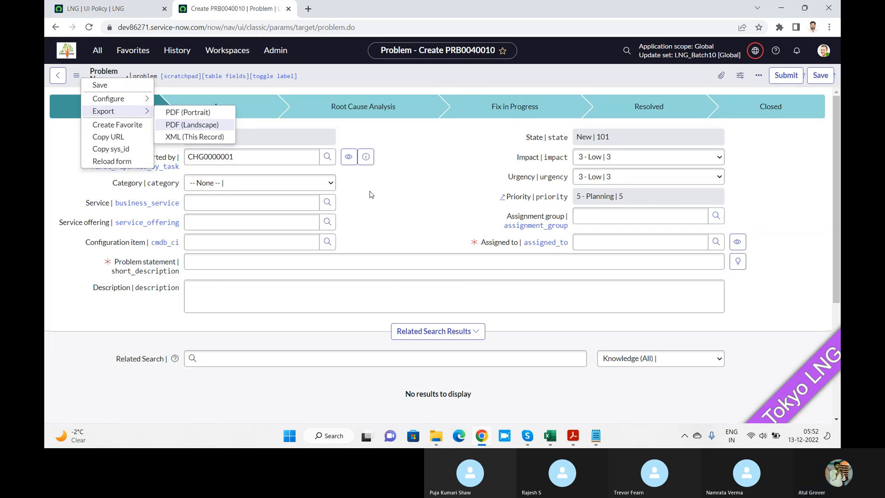
double_click(288, 158)
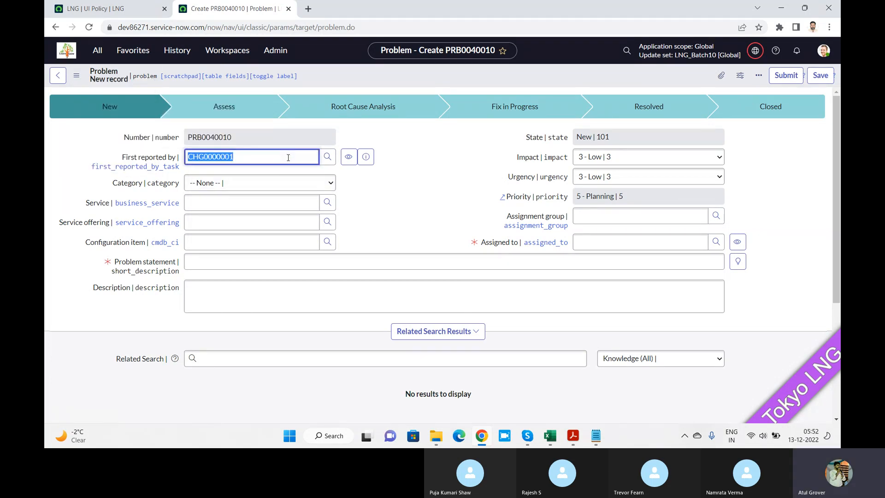
type("inc")
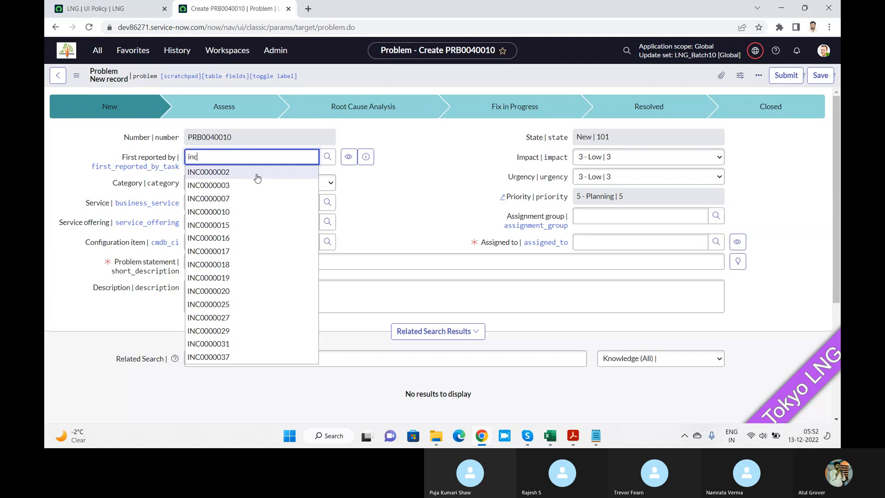
left_click(257, 178)
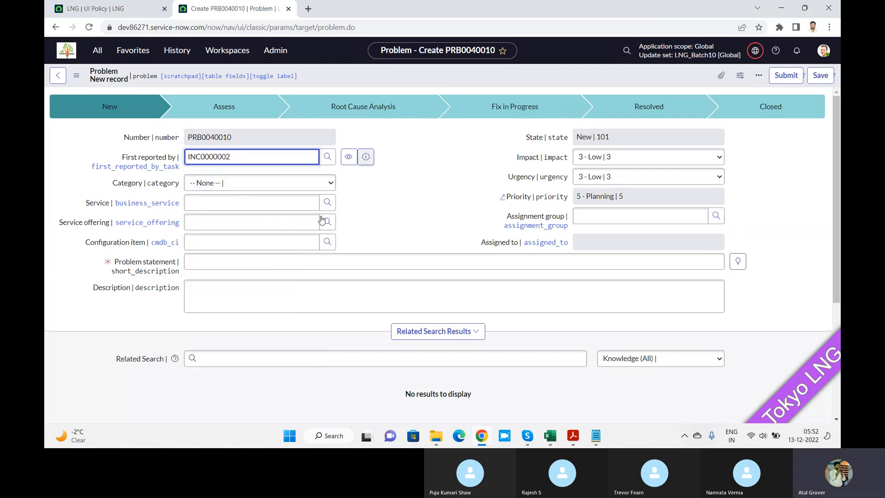
left_click(274, 262)
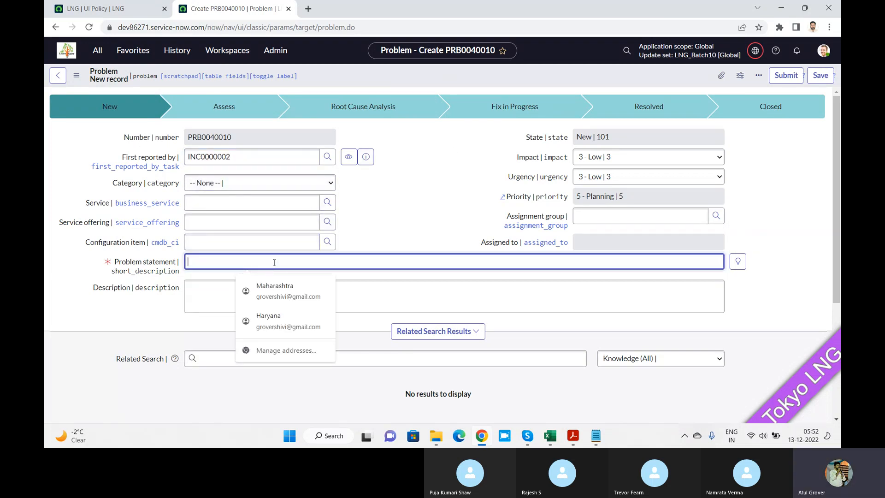
type("jjhj")
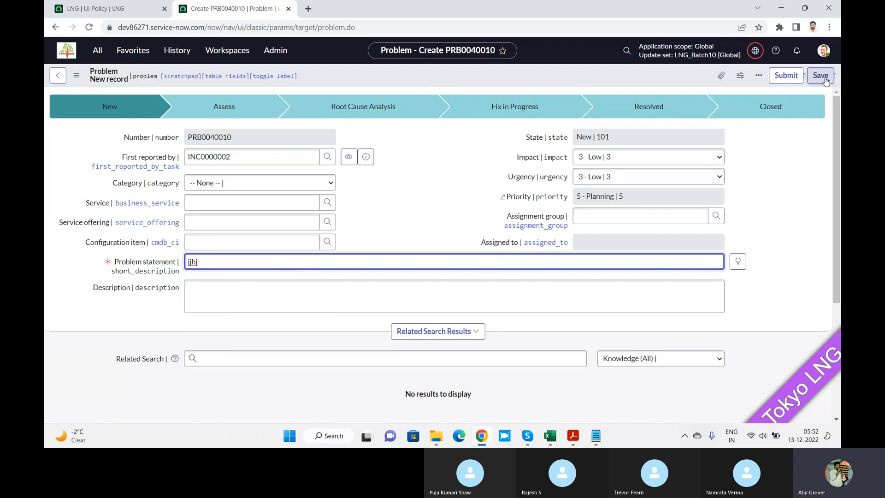
left_click(824, 78)
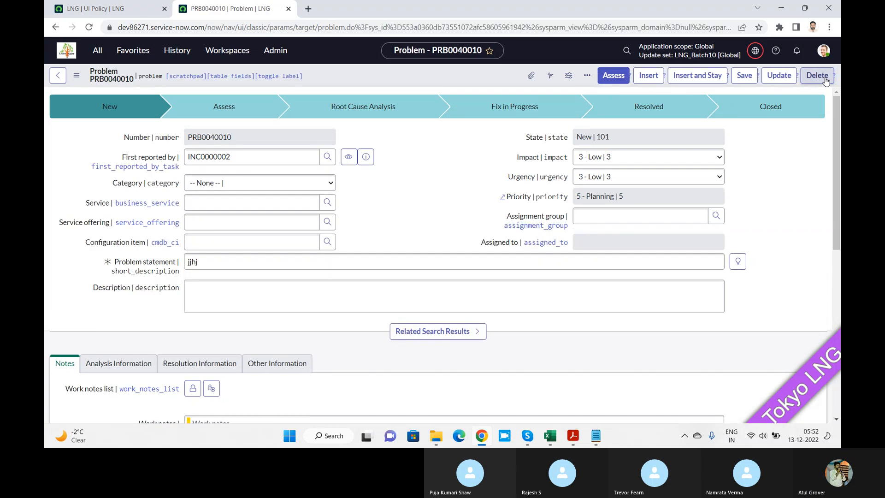
Switch the saved Problem record to the Mobile view and compare Assigned to with the LNG policy's Global setting.
left_click(77, 75)
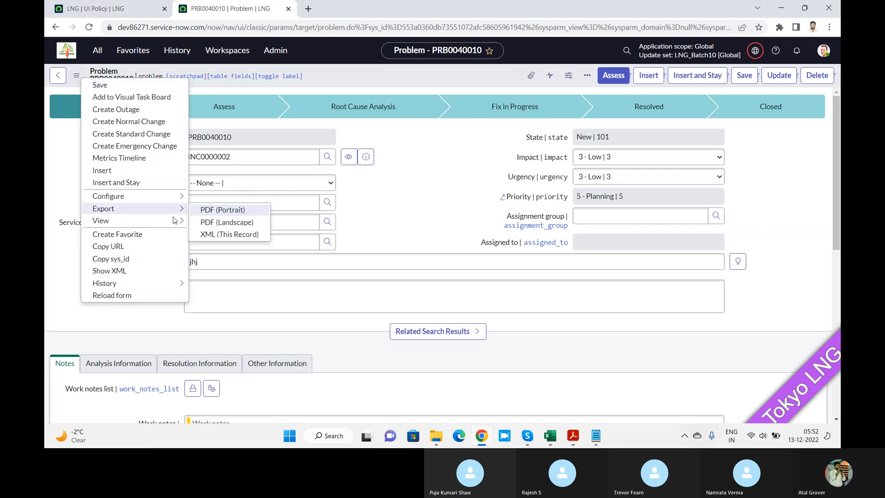
mouse_move(175, 220)
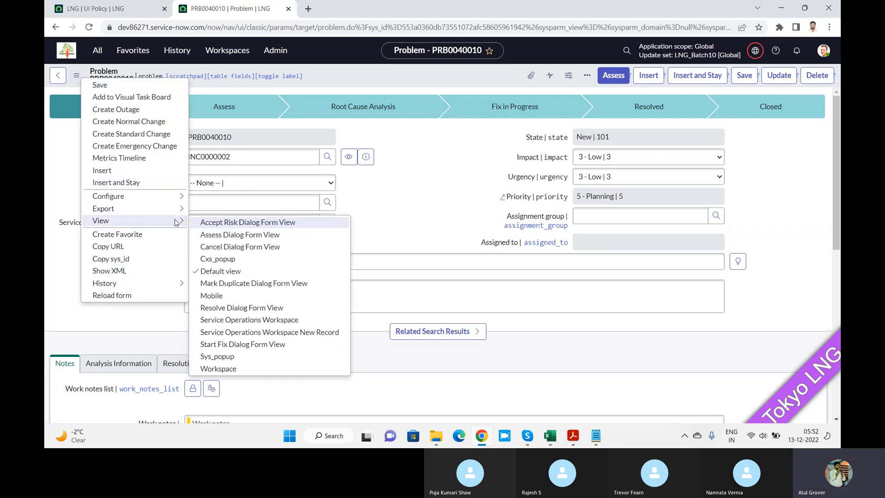
left_click(217, 297)
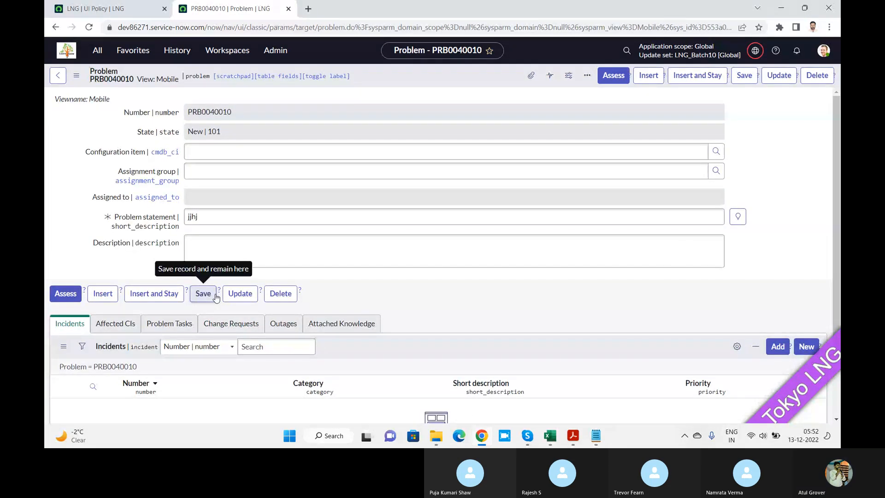
left_click(92, 10)
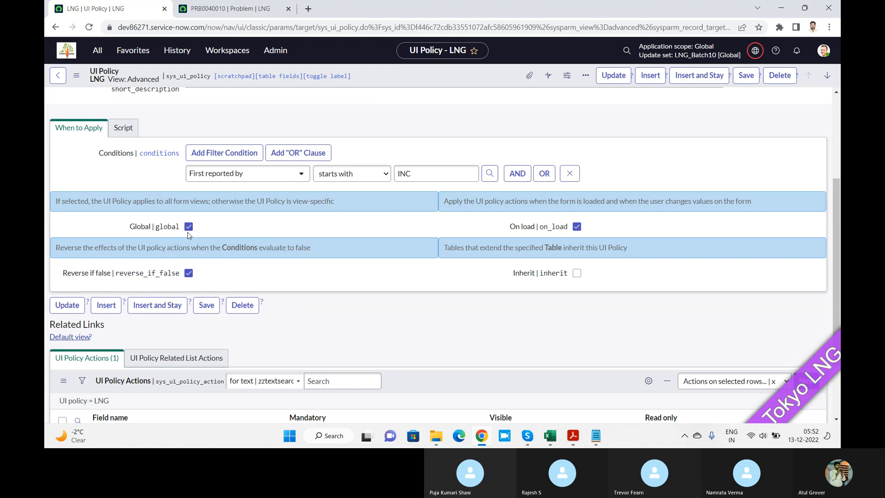
Load a blank new Problem record at problem.do and show the form's Configure options.
left_click(240, 8)
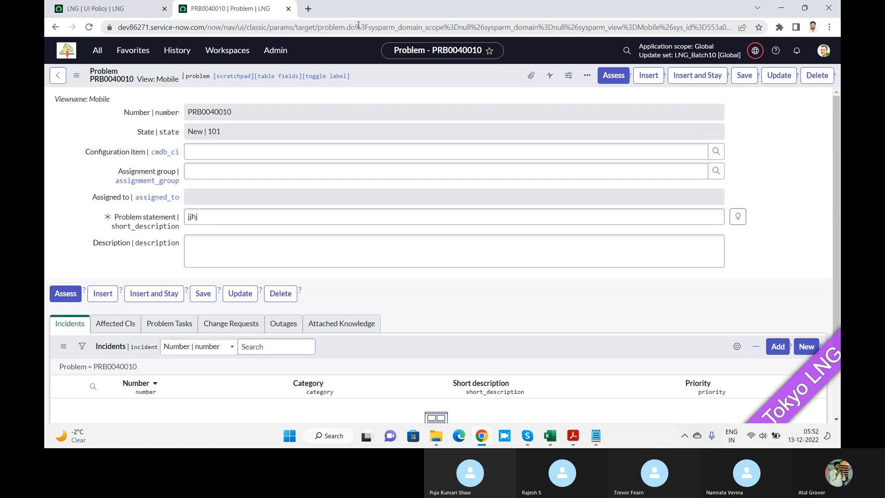
left_click_drag(356, 27, 840, 73)
key("BackSpace")
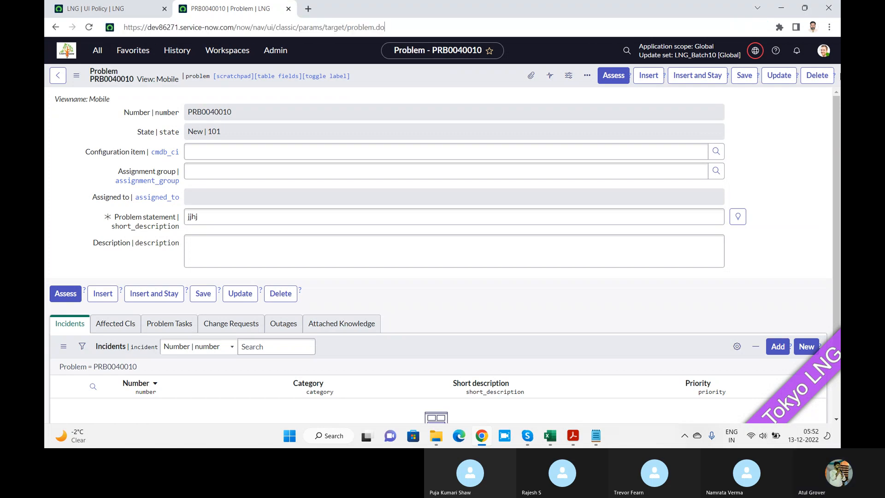
key("Return")
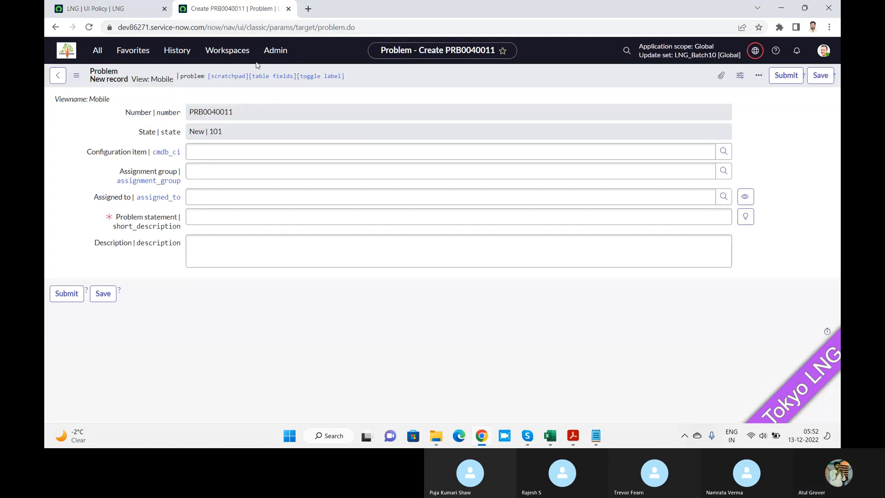
left_click(77, 79)
mouse_move(119, 103)
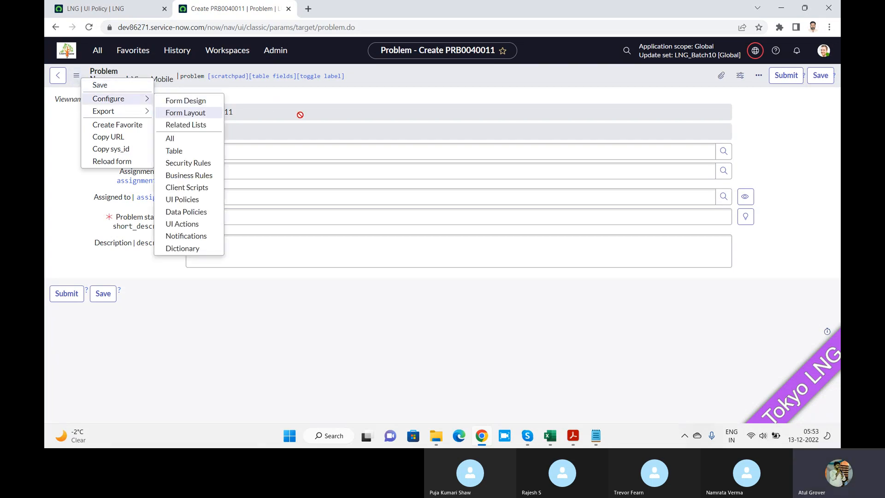
Disable Global on the LNG policy to try the Workspace view, and re-enable Global.
left_click(113, 9)
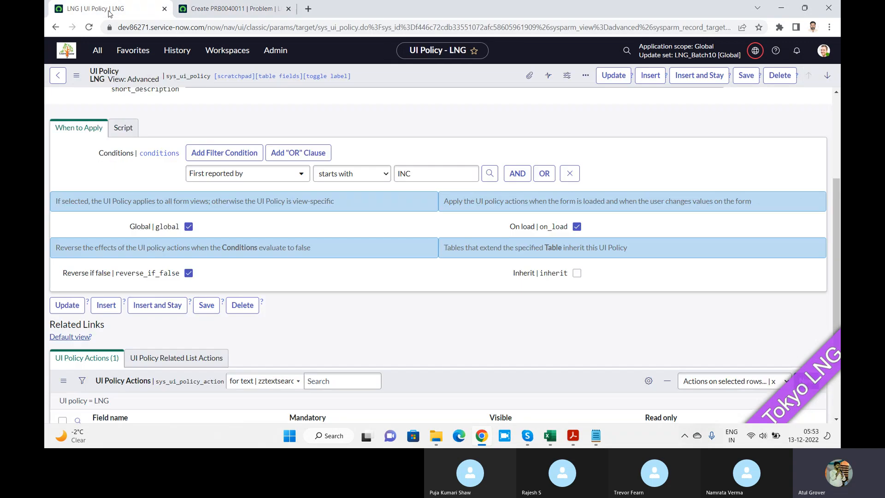
left_click(189, 227)
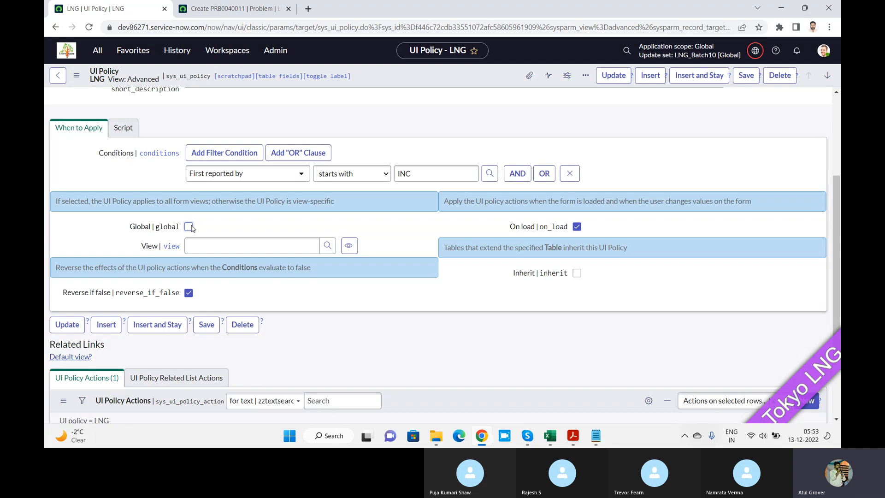
left_click(198, 245)
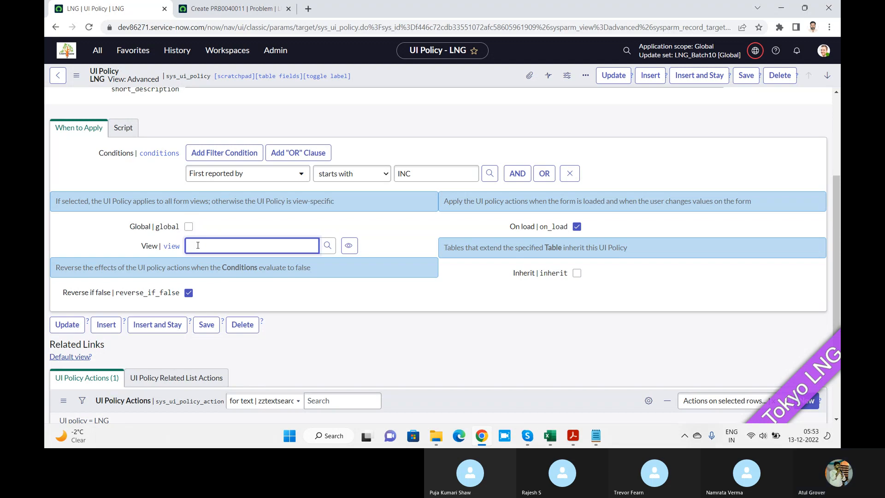
type("**")
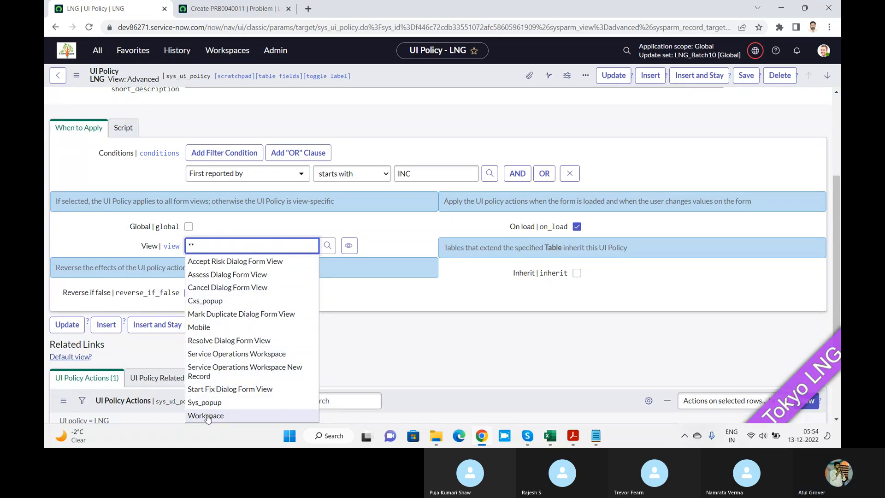
left_click(207, 416)
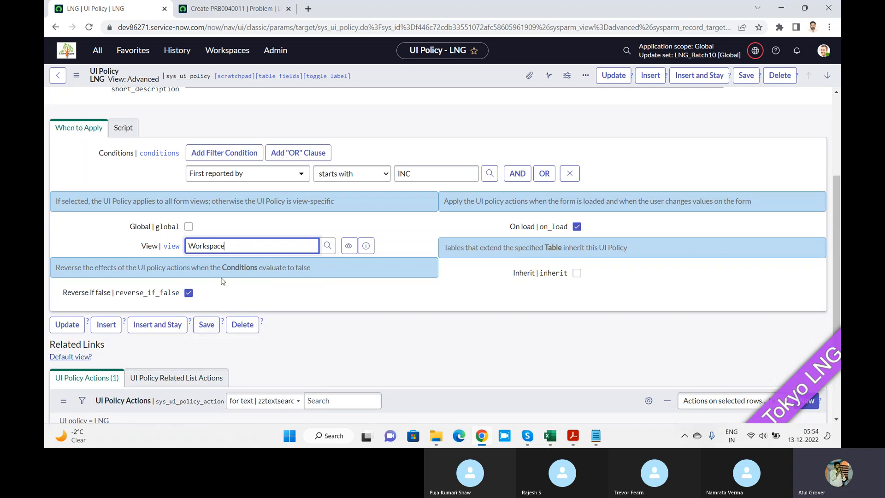
left_click(189, 226)
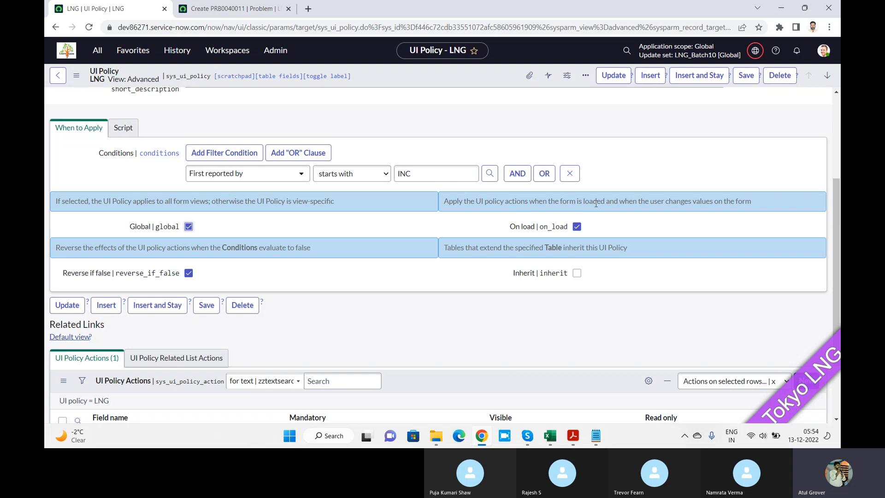
Disable Reverse if false on the LNG policy, keep On load enabled, and save the policy.
left_click(226, 8)
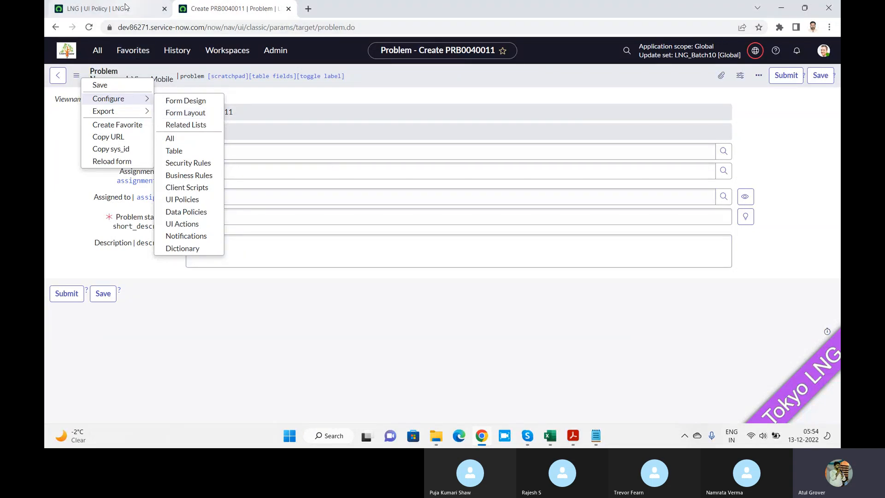
left_click(92, 8)
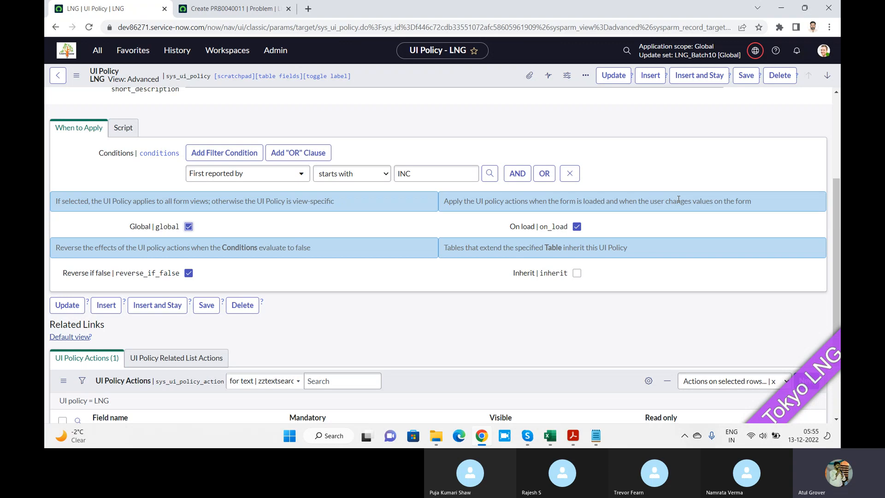
left_click(577, 227)
left_click(577, 226)
left_click(188, 273)
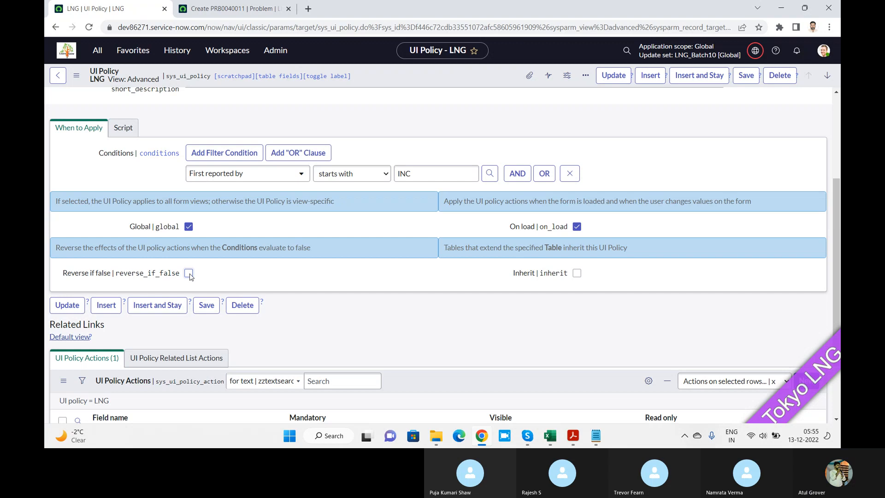
left_click(745, 75)
Enter nbnbmn as the Problem statement of the new Problem record in the Mobile view and save the record.
left_click(245, 10)
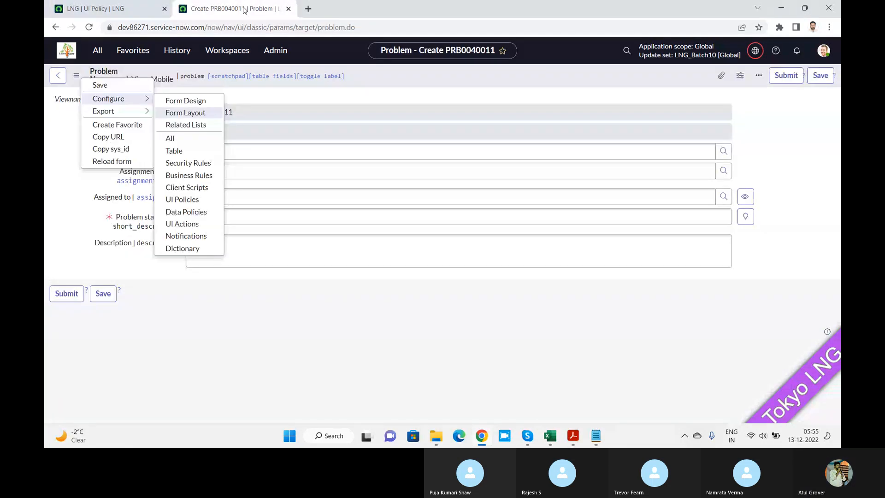
left_click(383, 95)
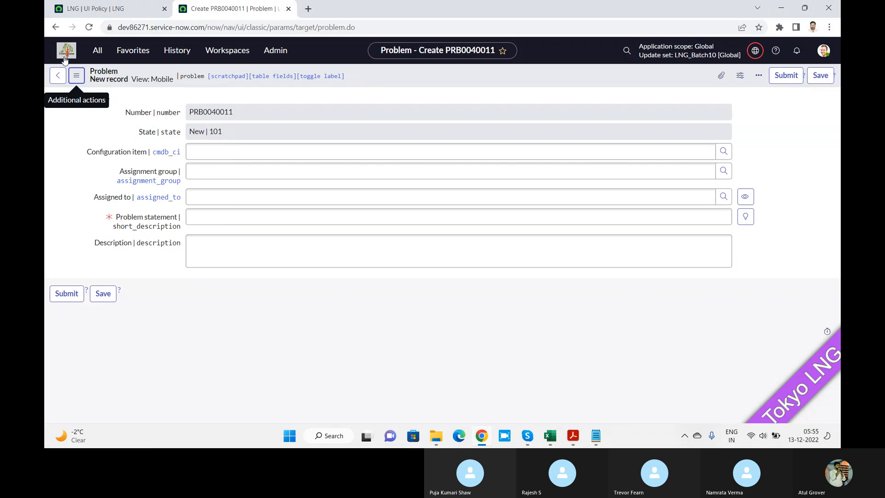
left_click(77, 75)
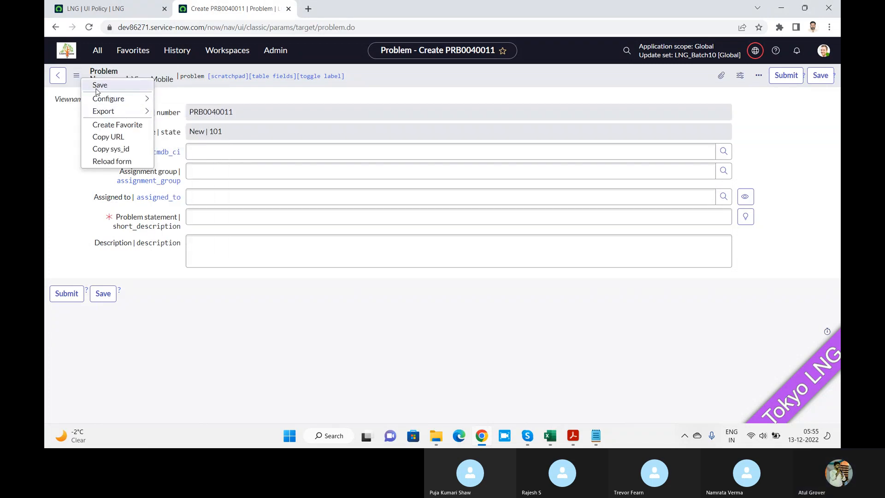
left_click(305, 112)
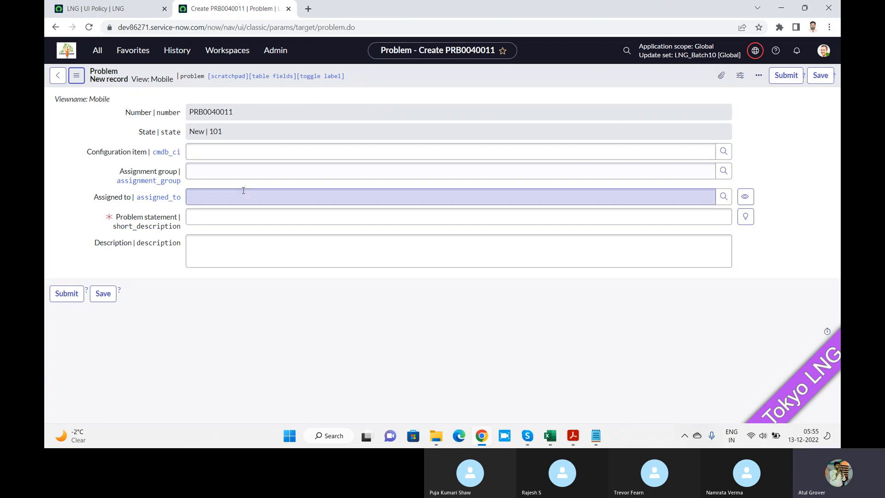
left_click(223, 220)
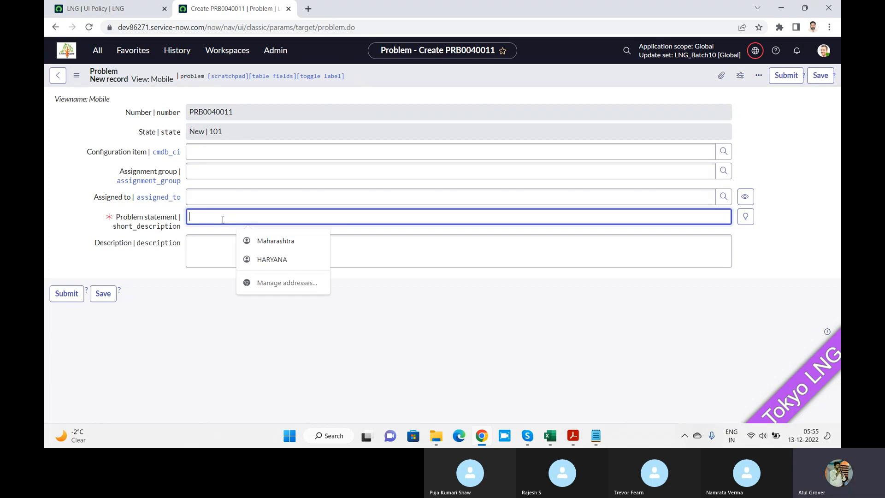
type("nbnbmn")
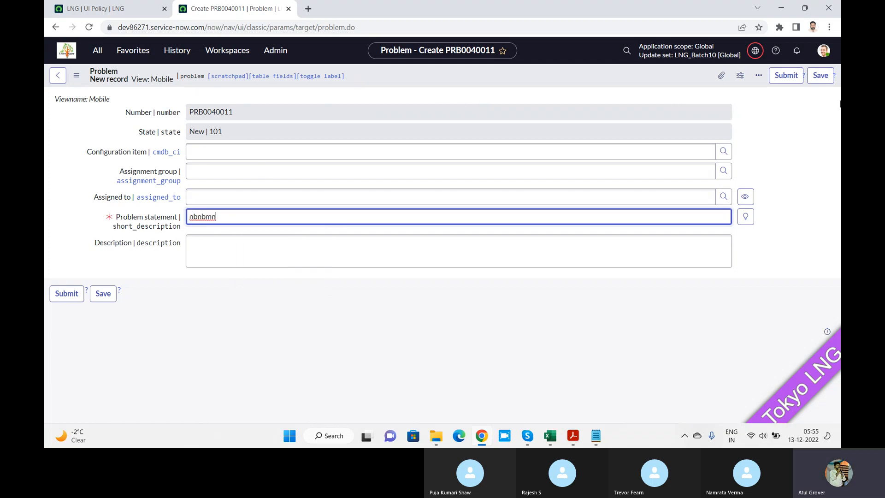
left_click(824, 78)
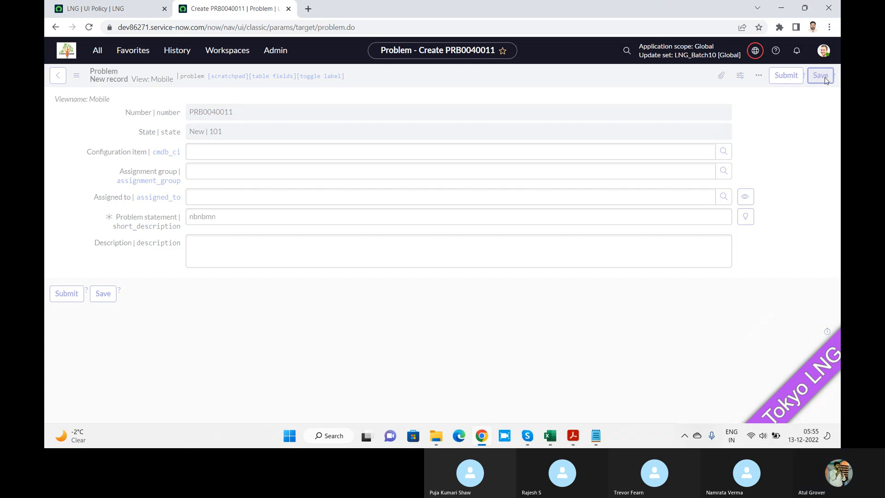
Switch the saved Problem record from the Mobile view to the Default view.
left_click(76, 76)
mouse_move(110, 210)
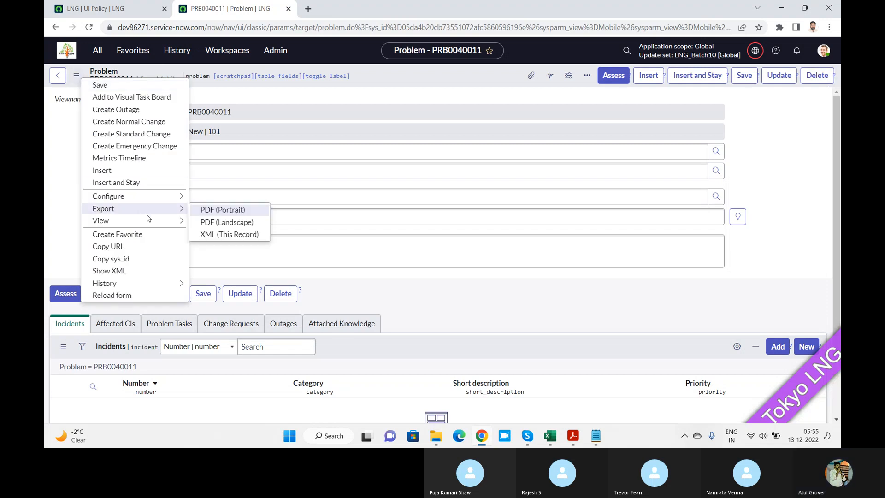
mouse_move(155, 220)
left_click(230, 275)
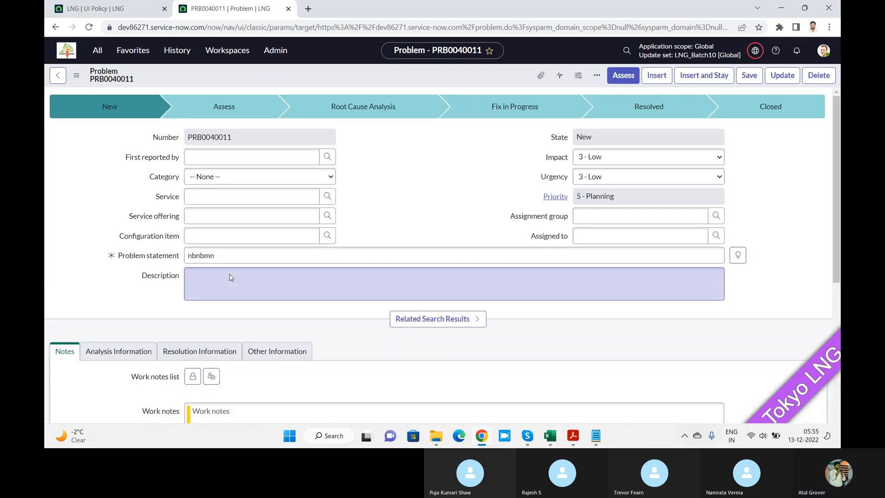
Set First reported by on the Problem record to INC0000002 to meet the LNG policy's condition.
left_click(208, 157)
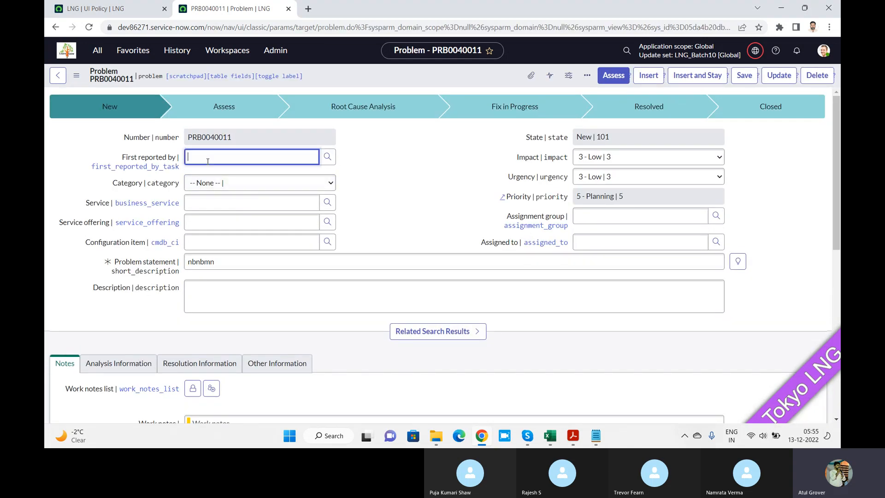
type("inc")
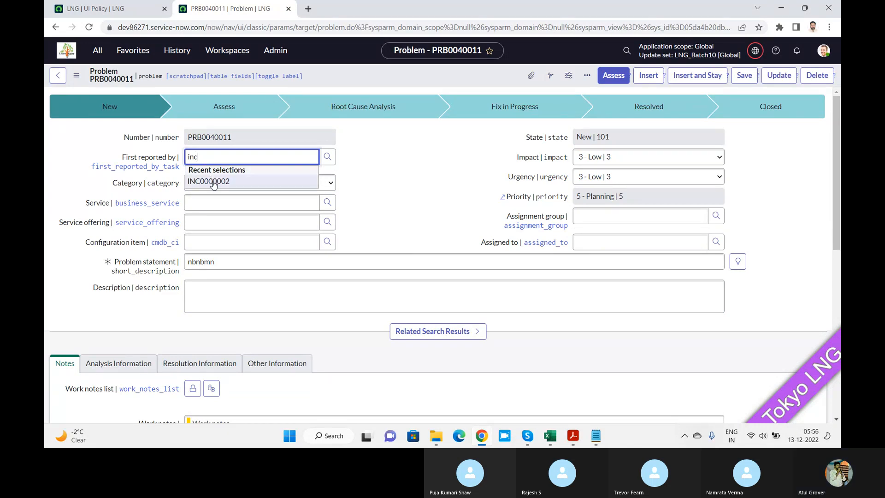
left_click(211, 181)
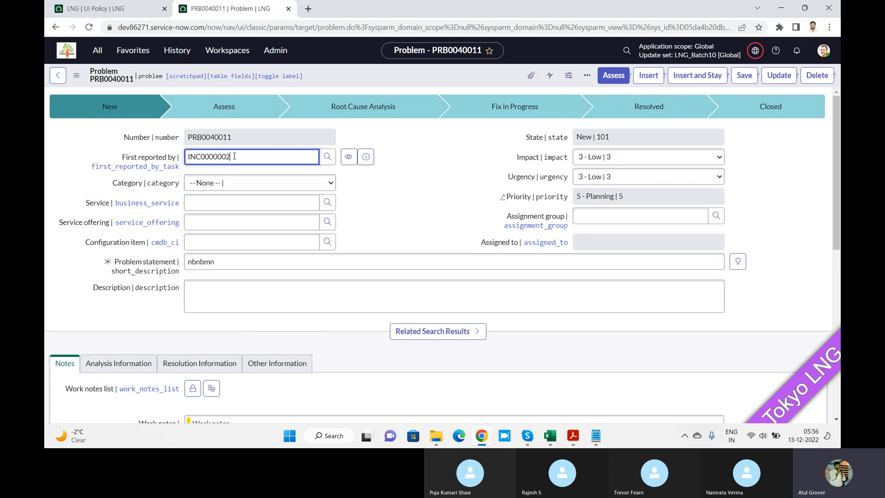
Replace First reported by with CHG0000004 and check whether Assigned to can be edited.
key("BackSpace")
key("BackSpace")
key("BackSpace")
key("BackSpace")
key("BackSpace")
key("BackSpace")
key("BackSpace")
key("BackSpace")
key("BackSpace")
key("BackSpace")
type("chg")
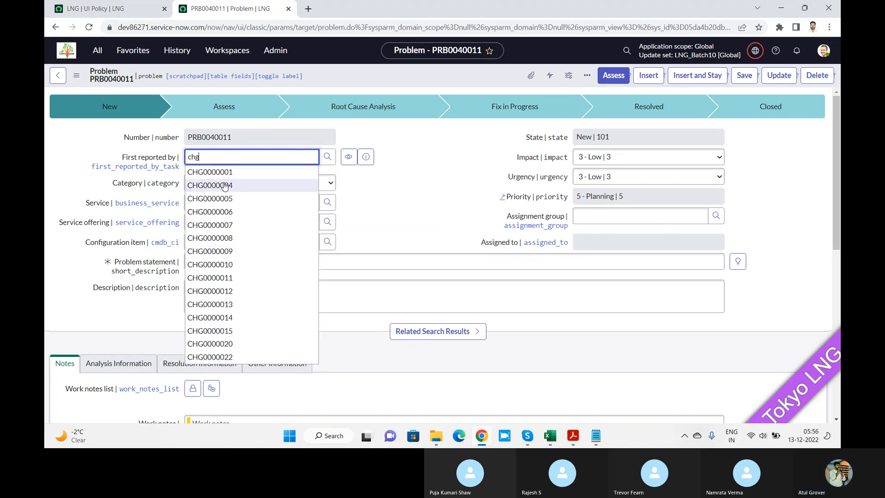
left_click(225, 184)
left_click(385, 214)
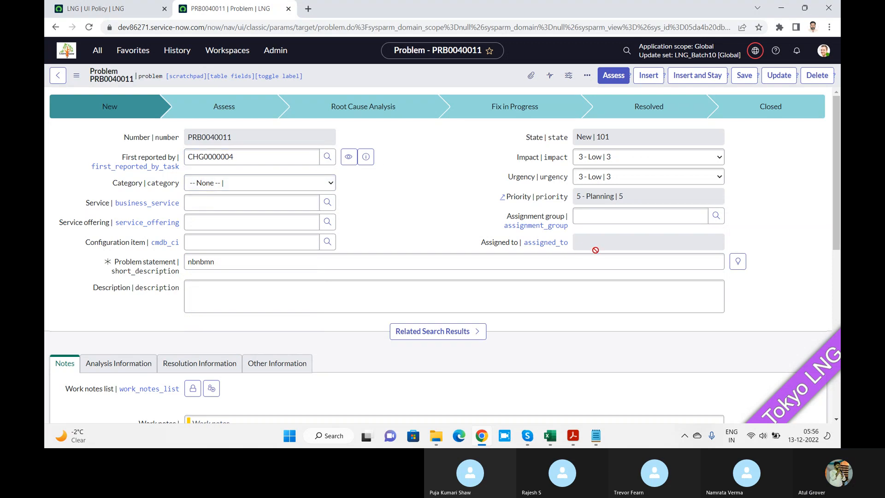
left_click(610, 241)
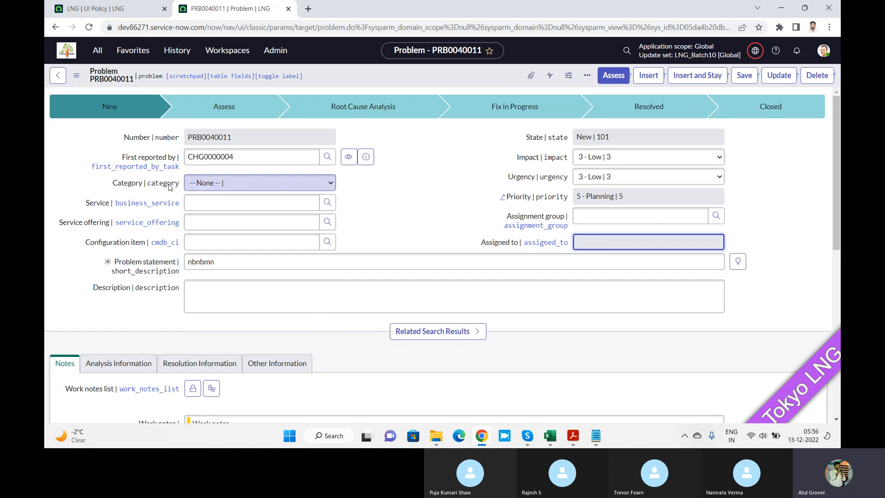
left_click(263, 160)
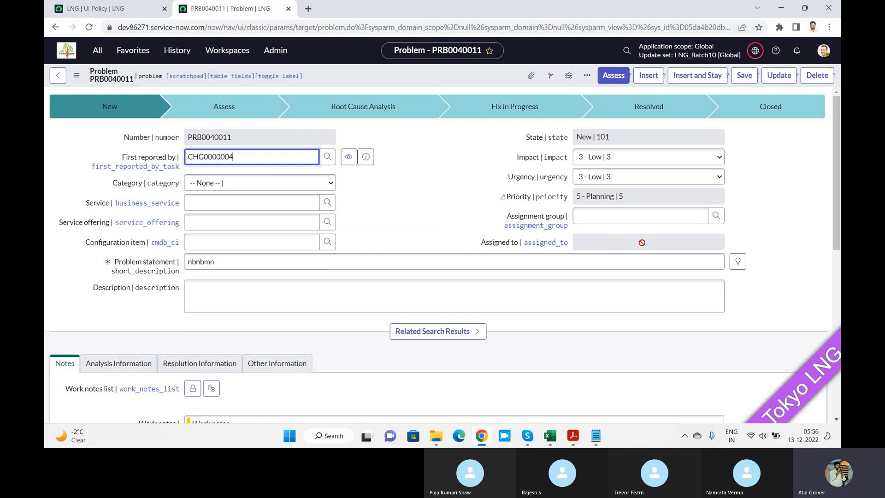
Compare the LNG policy's conditions with Assigned to on the Problem record, and enable Reverse if false on the policy.
left_click(115, 8)
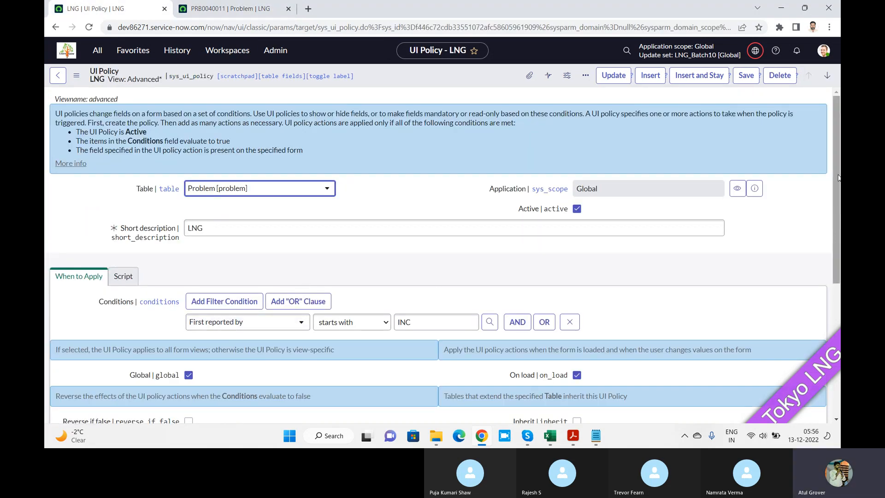
scroll(265, 299, "down", 3)
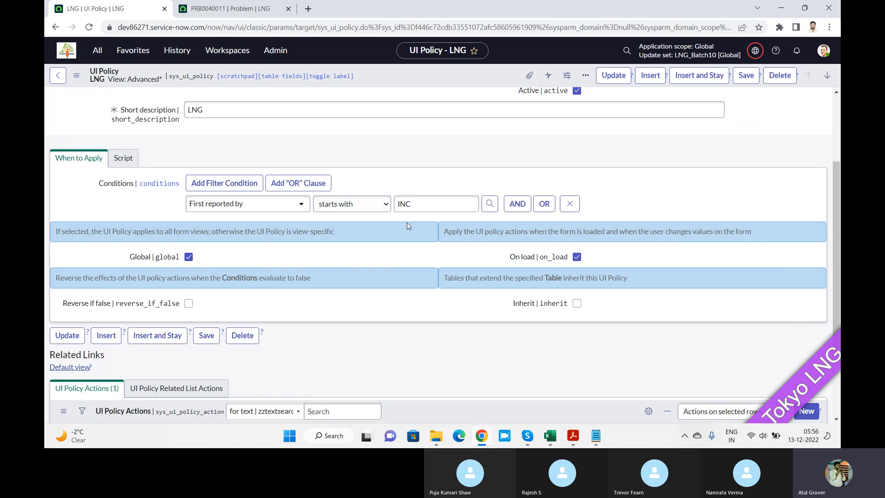
left_click(219, 10)
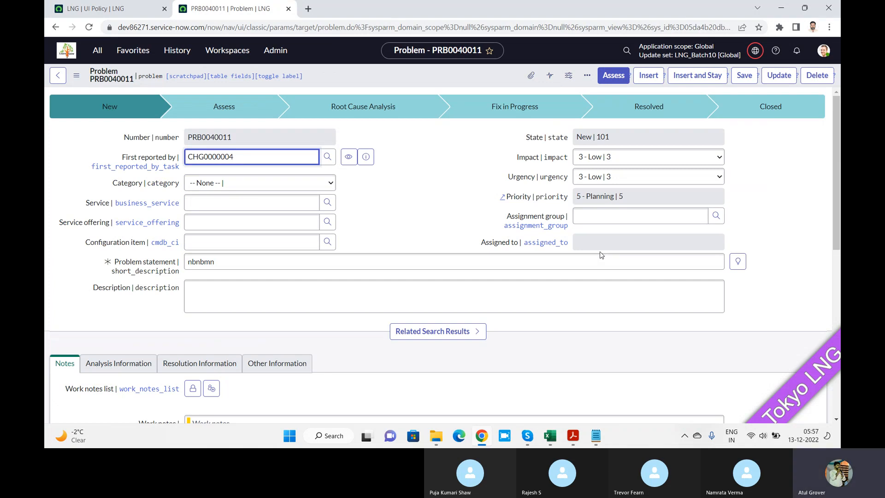
left_click(108, 10)
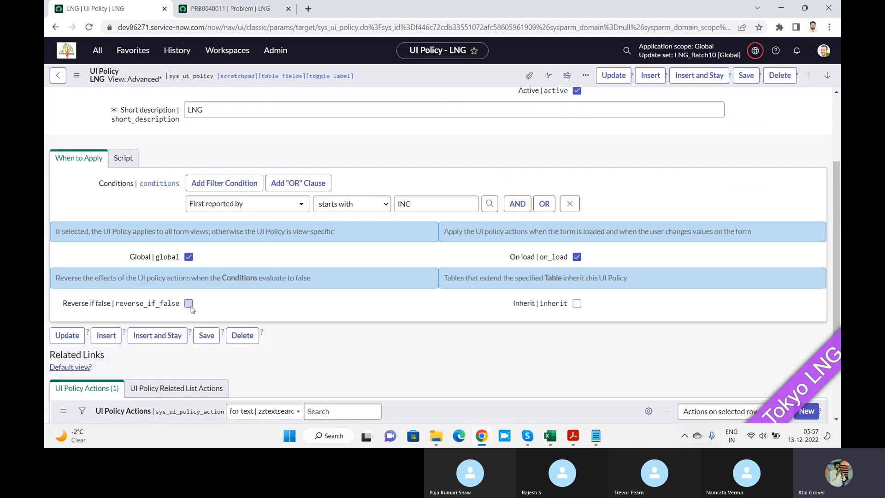
left_click(189, 304)
Enable Run scripts on the LNG policy and set Run scripts in UI type to All.
left_click(126, 161)
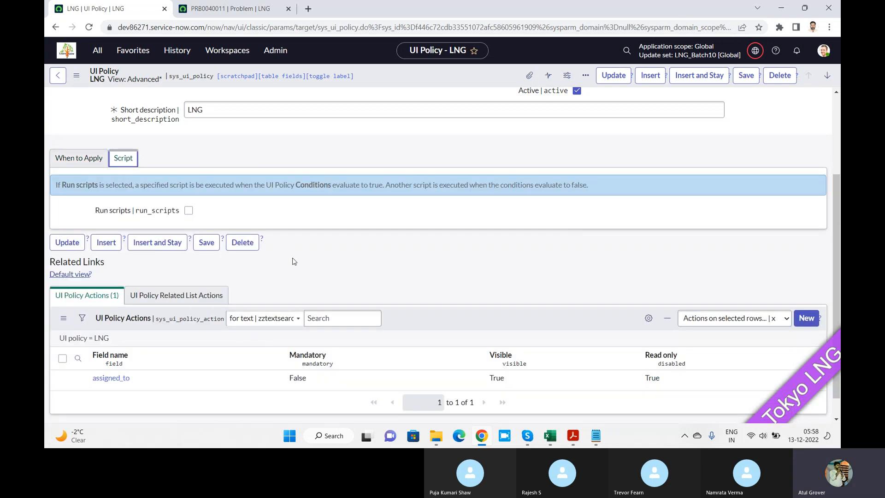
left_click(190, 211)
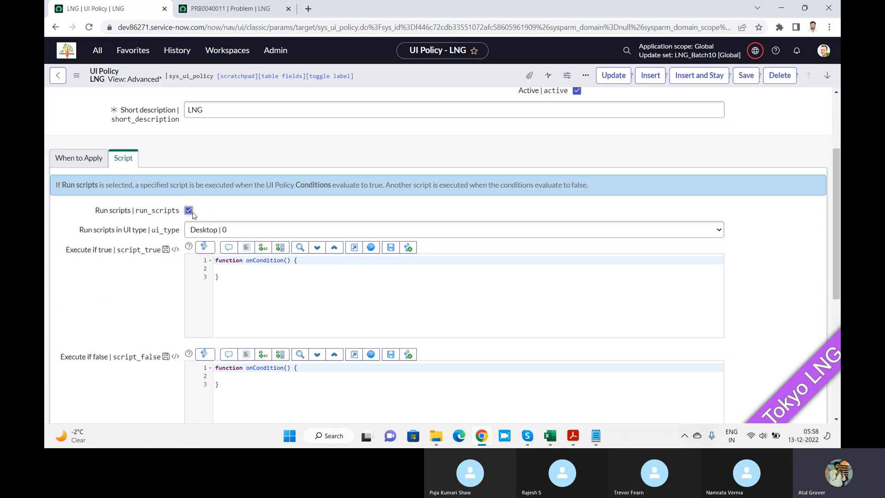
left_click(254, 233)
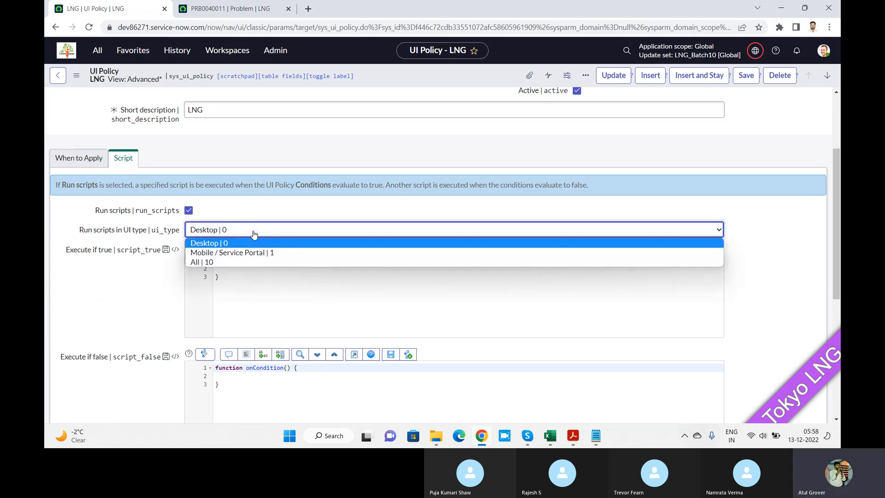
left_click(215, 262)
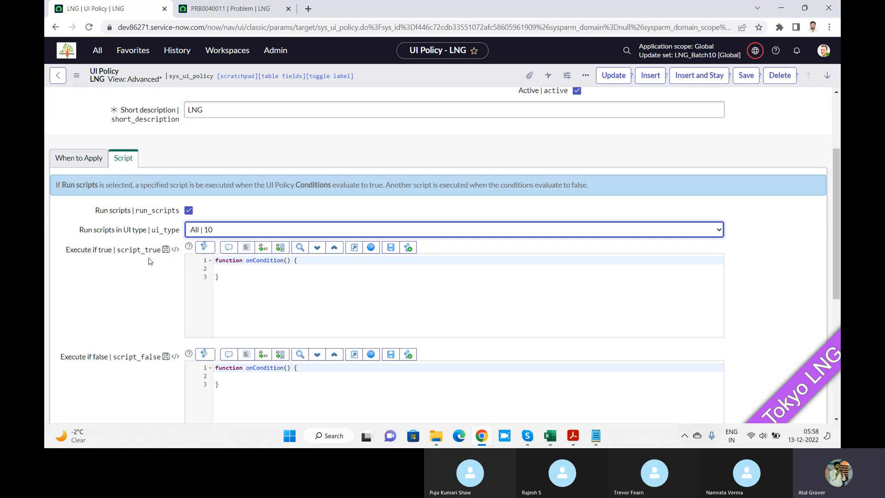
Add g_form.addInfoMessage('Wow you done it'); inside the onCondition function of the Execute if true script.
left_click_drag(837, 223, 839, 275)
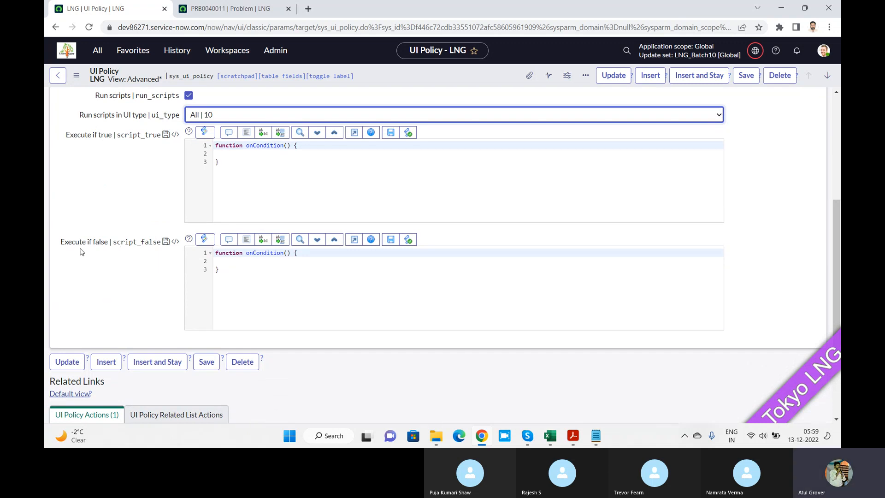
left_click(317, 144)
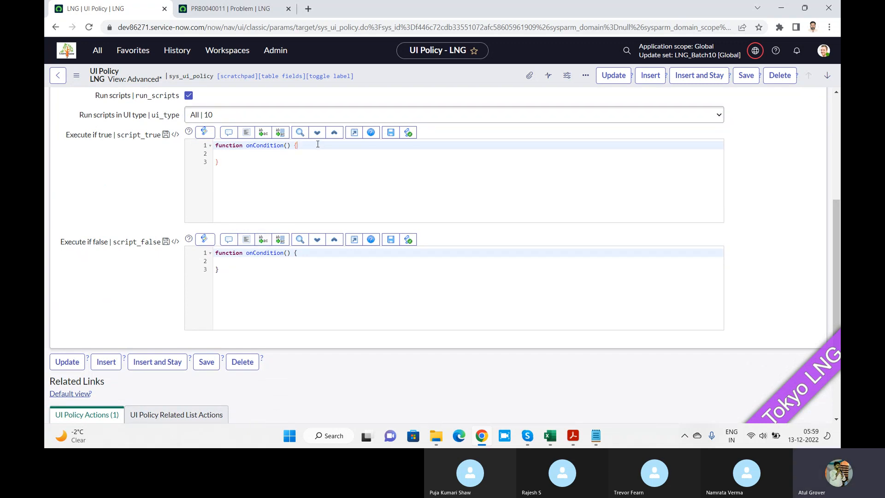
key("Return")
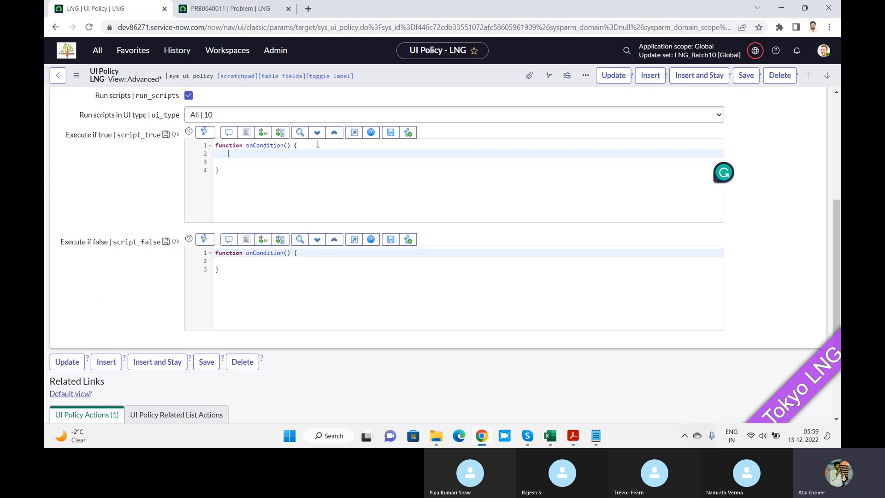
type("g_form.")
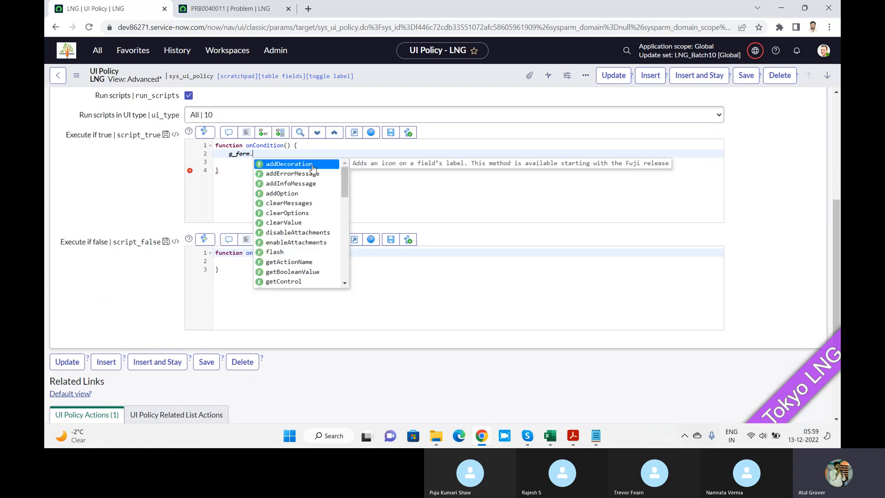
left_click(309, 186)
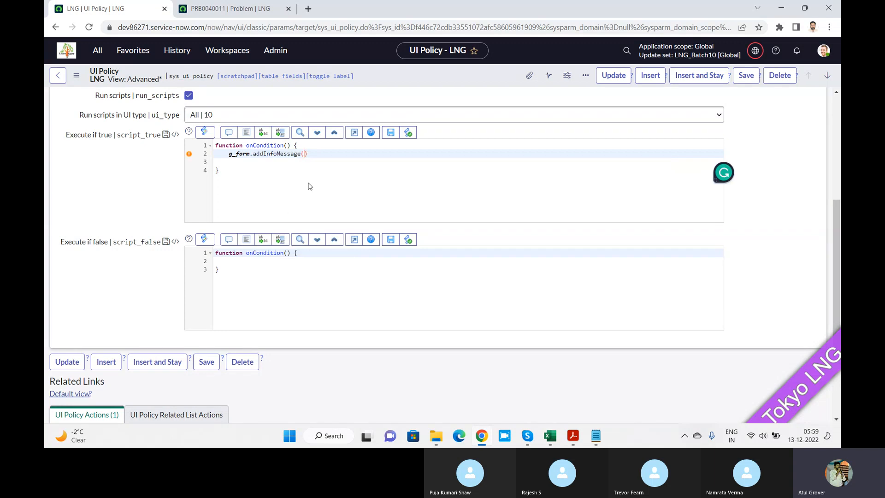
type("'Wow yo")
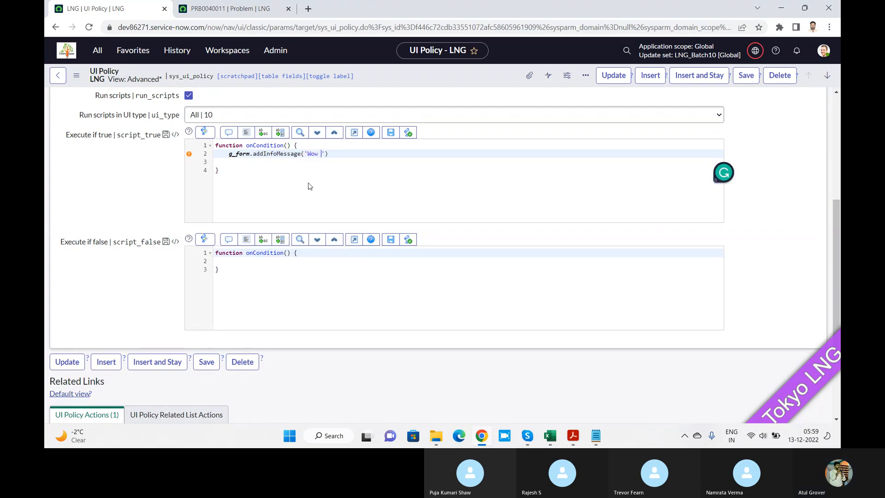
type("u done it")
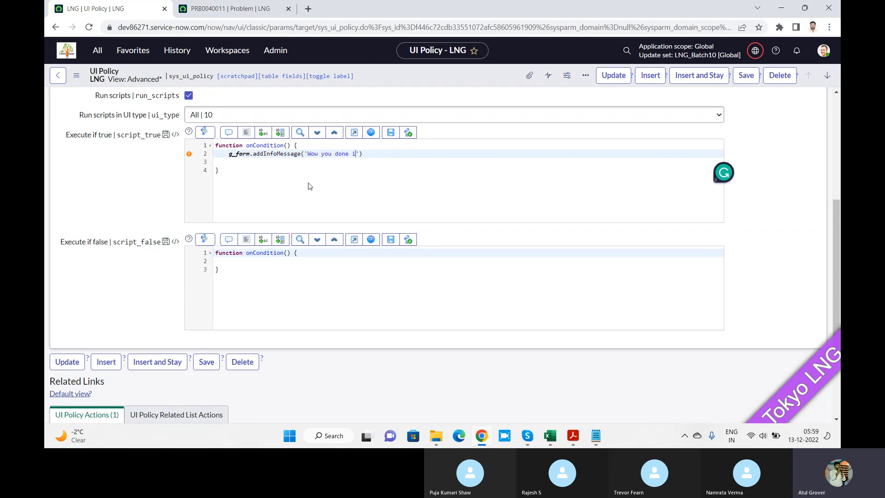
left_click(381, 153)
type(";")
Add g_form.addInfoMessage('Opps You fauil'); inside the onCondition function of the Execute if false script and save the LNG policy.
left_click(305, 251)
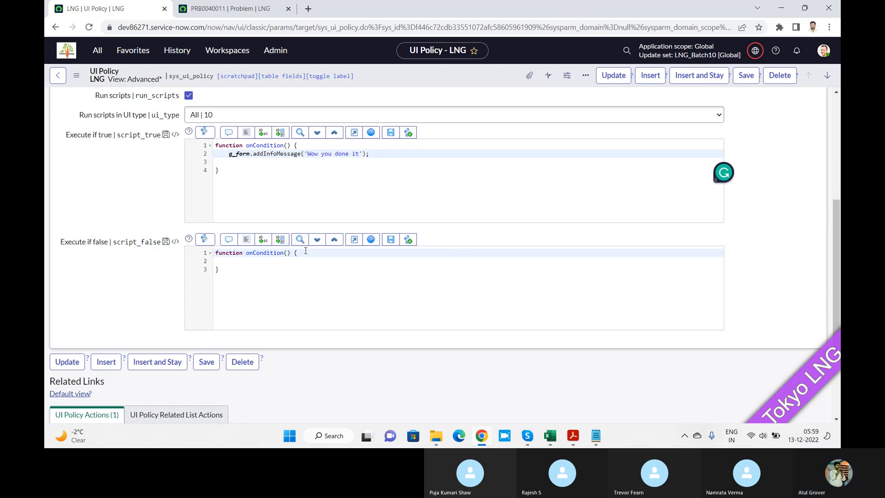
key("Return")
key("Return")
type("g")
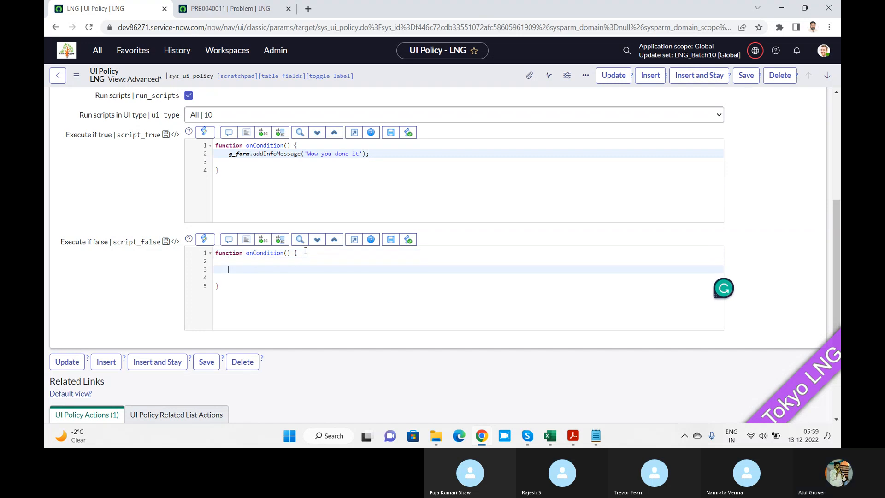
type("_form")
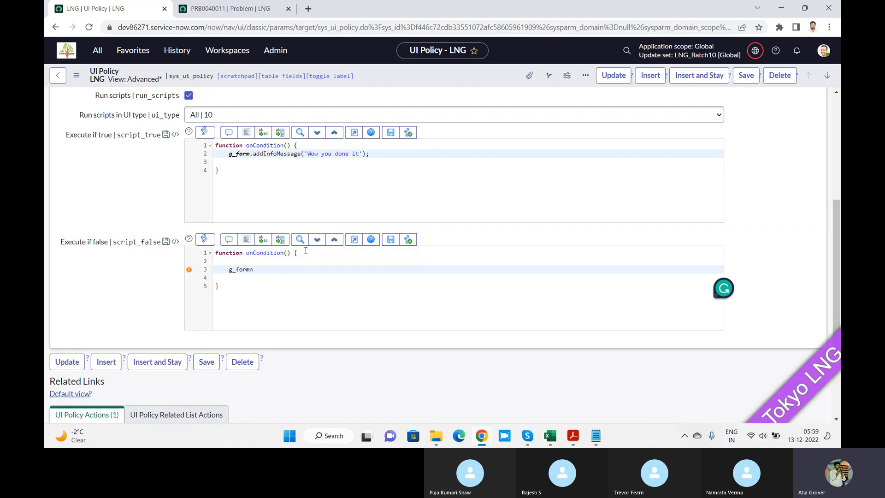
type(".")
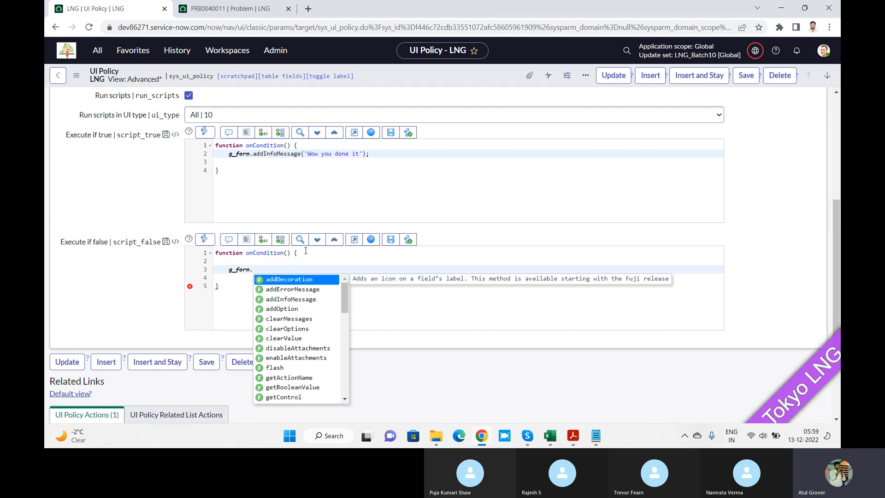
left_click(291, 300)
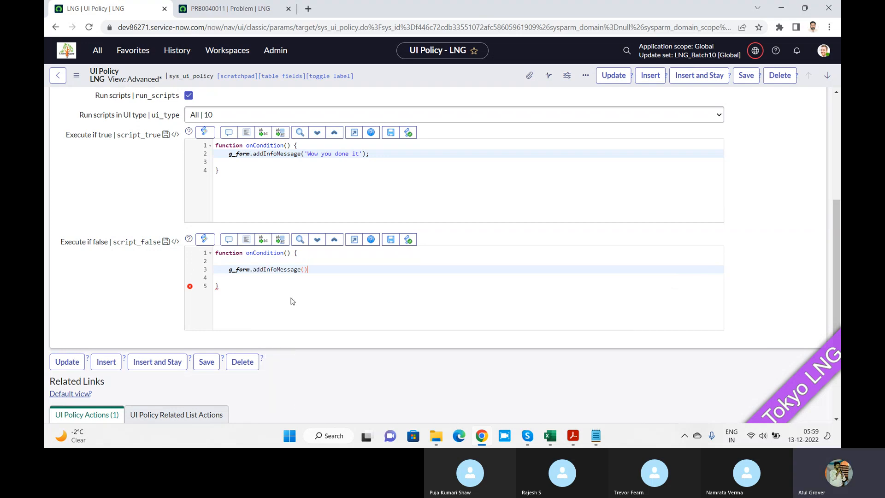
type("'Opps ")
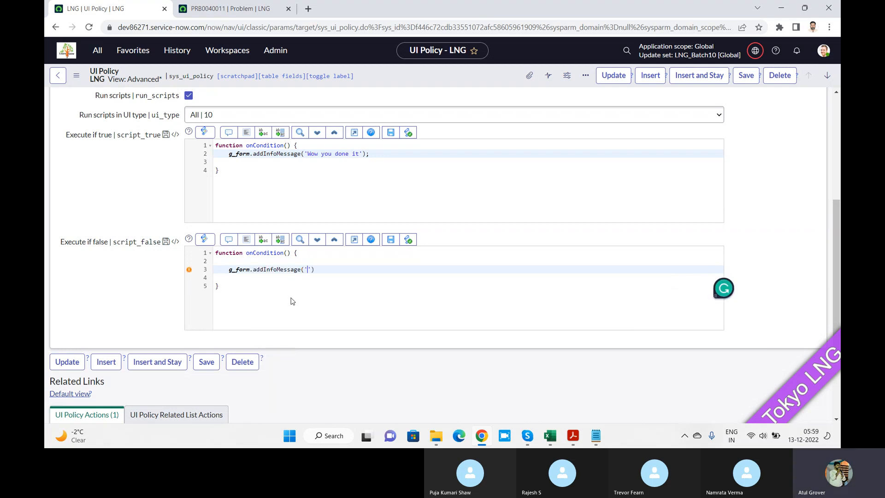
type("You fau]\\")
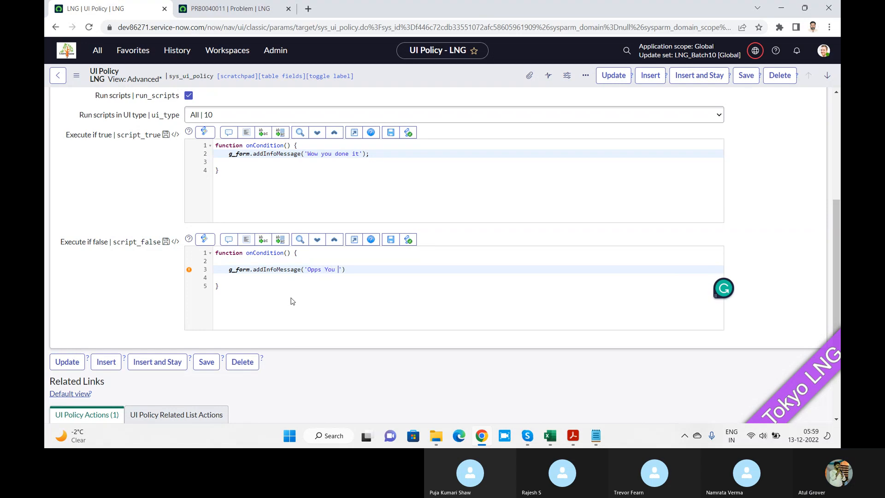
key("BackSpace")
key("BackSpace")
type("il');")
left_click(749, 79)
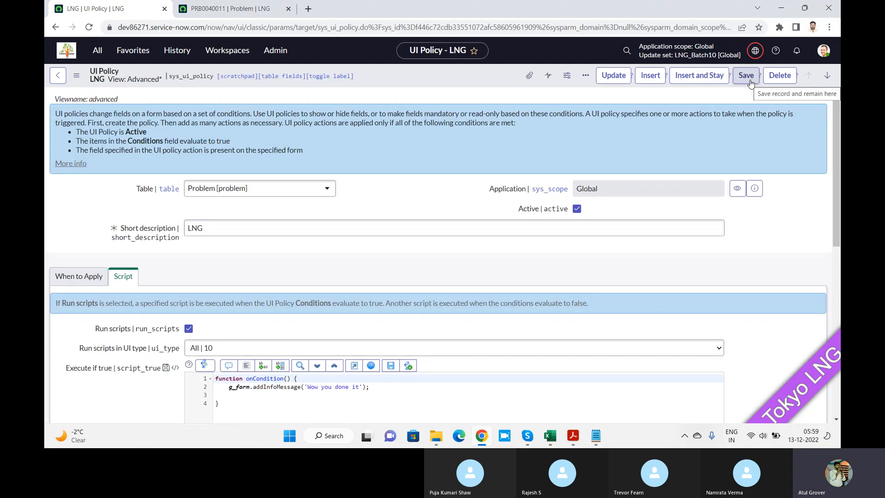
Open a blank new Problem record by shortening the existing record's address to problem.do, and check the info message on load.
left_click(221, 8)
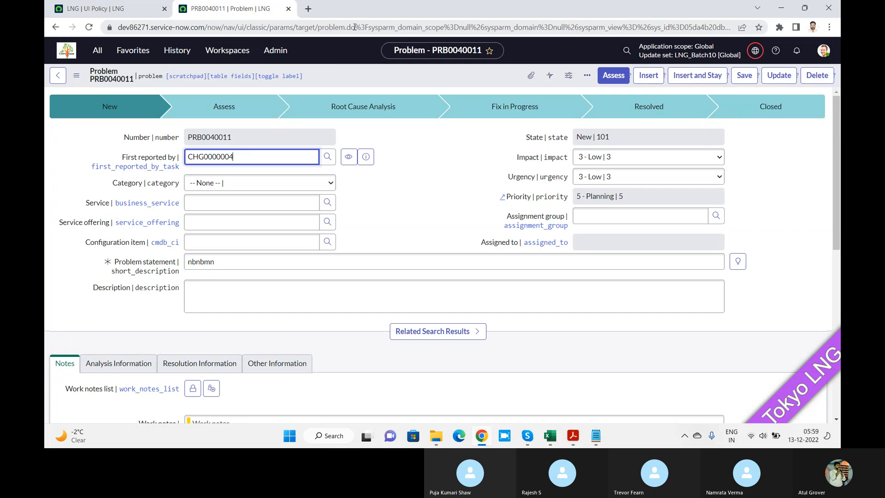
left_click_drag(356, 28, 840, 71)
key("Delete")
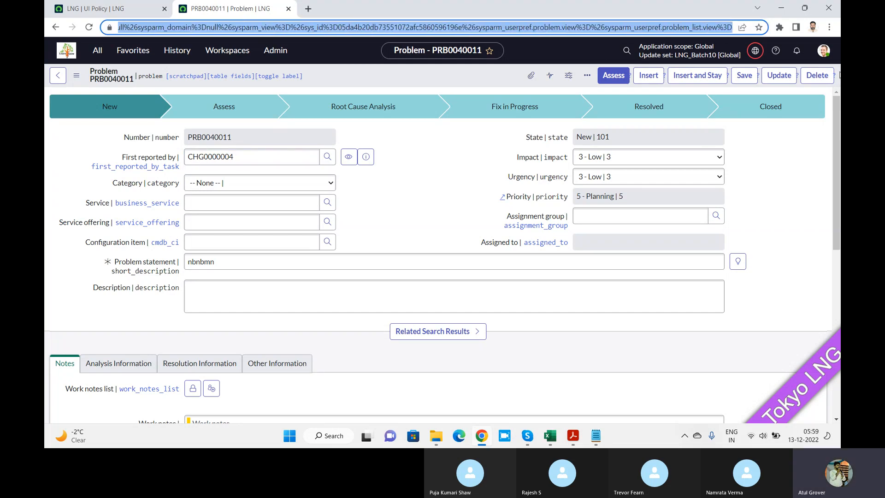
key("Return")
key("Return")
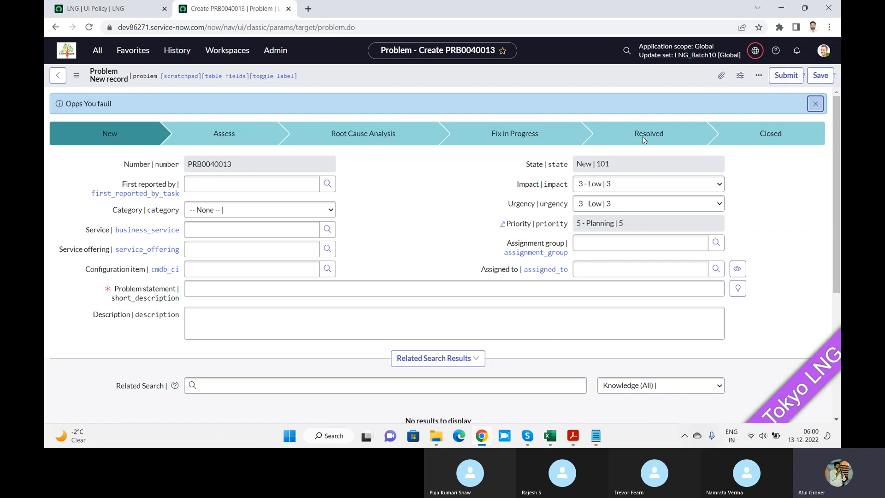
left_click_drag(118, 104, 63, 105)
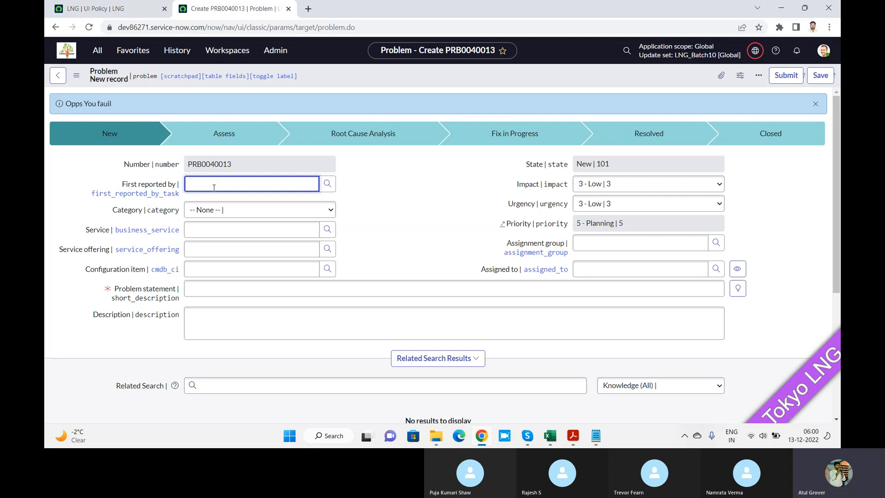
Test both condition scripts by setting First reported by to INC0000002 and replacing it with CHG0000005.
type("inc")
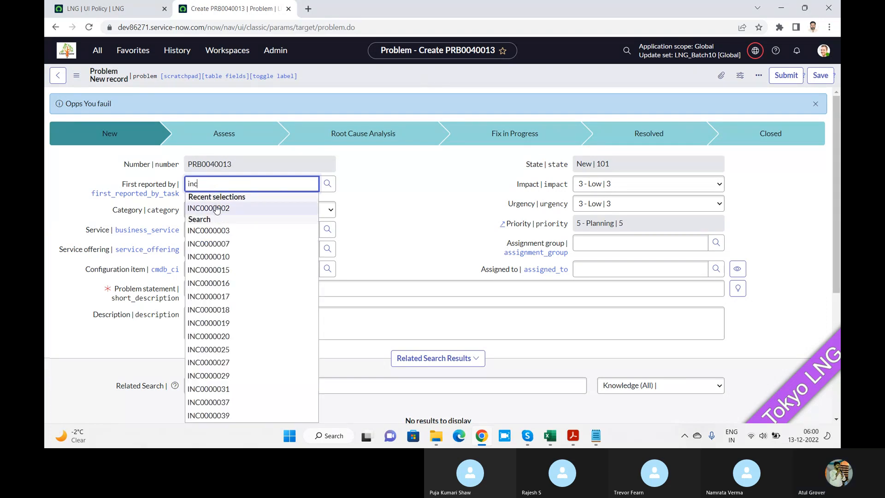
left_click(209, 208)
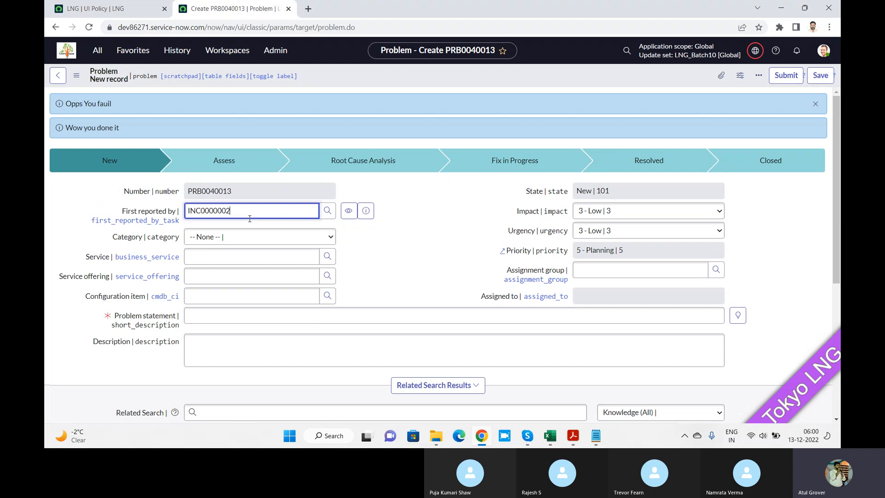
left_click_drag(250, 218, 73, 208)
type("ch")
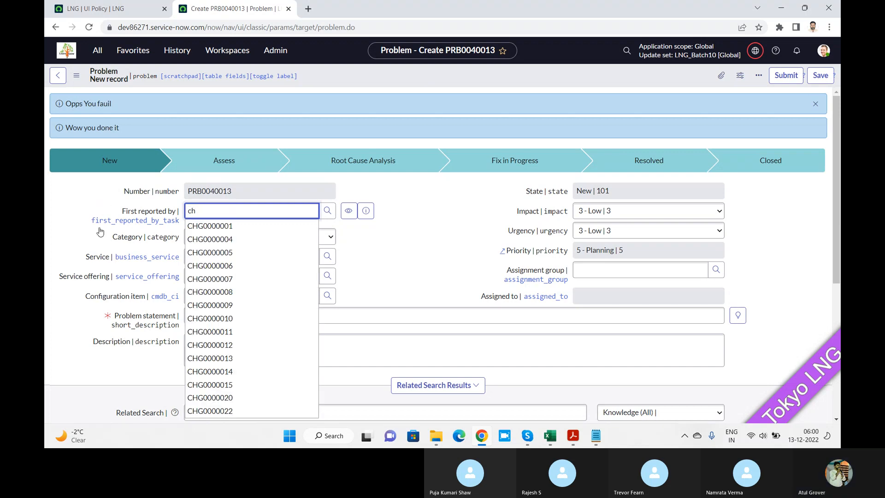
left_click(209, 252)
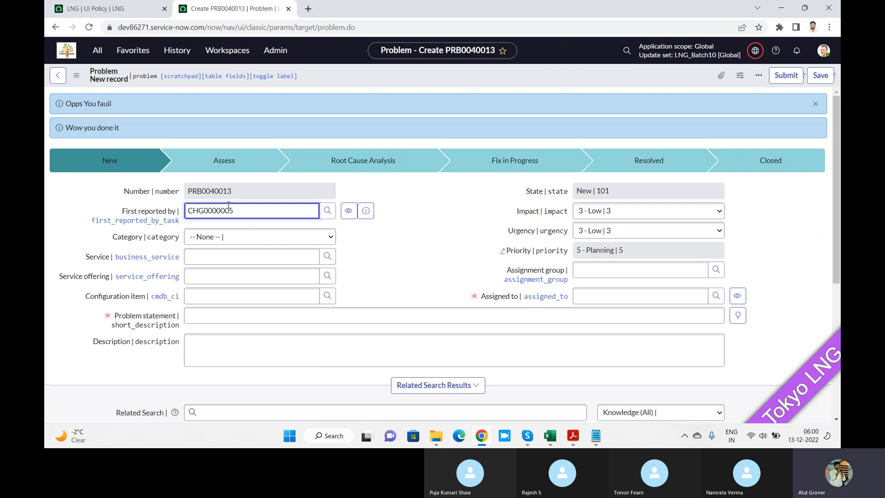
Open the UI Policies list in a separate browser tab and filter its Table column by *problem.
left_click(89, 8)
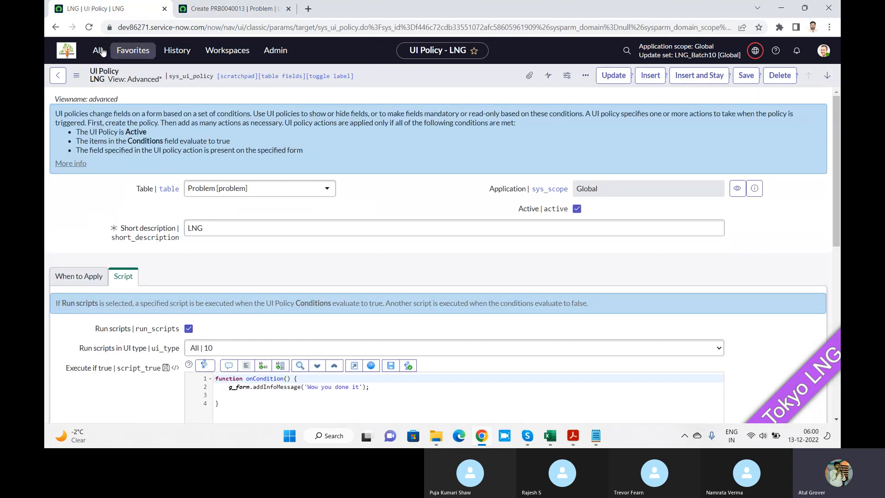
left_click(97, 50)
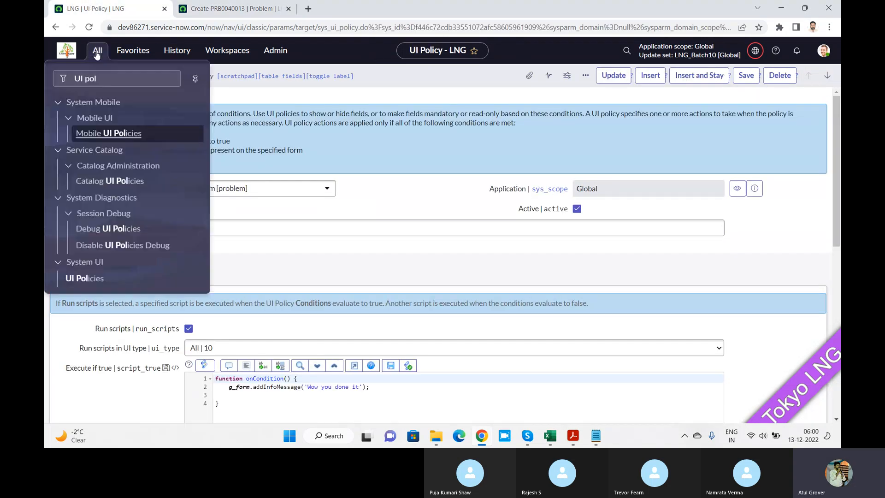
right_click(98, 276)
left_click(129, 289)
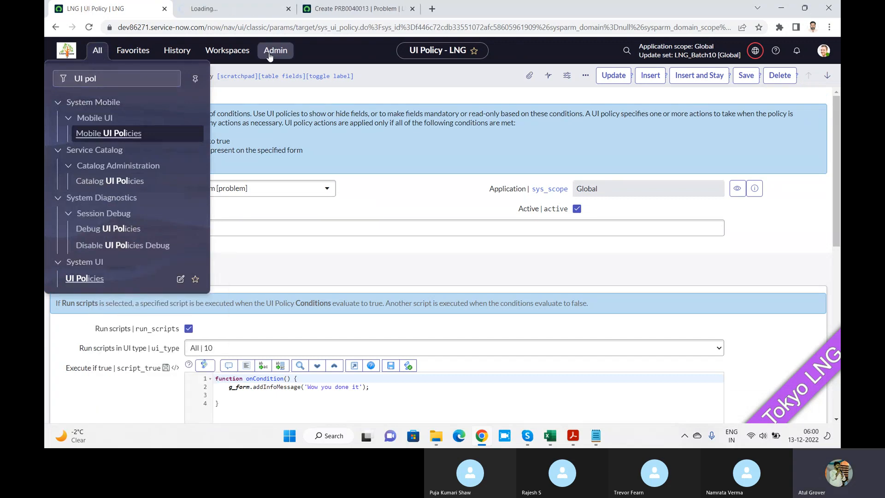
left_click(238, 10)
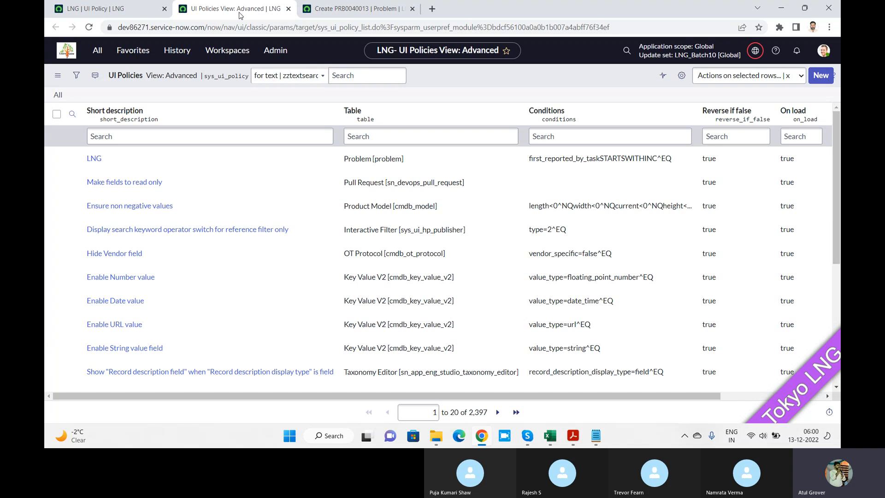
left_click(458, 137)
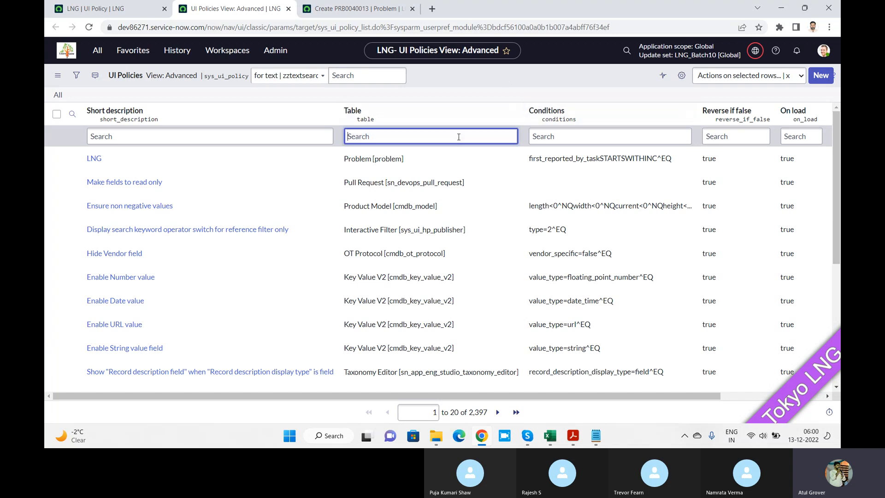
type("*problem")
key("Return")
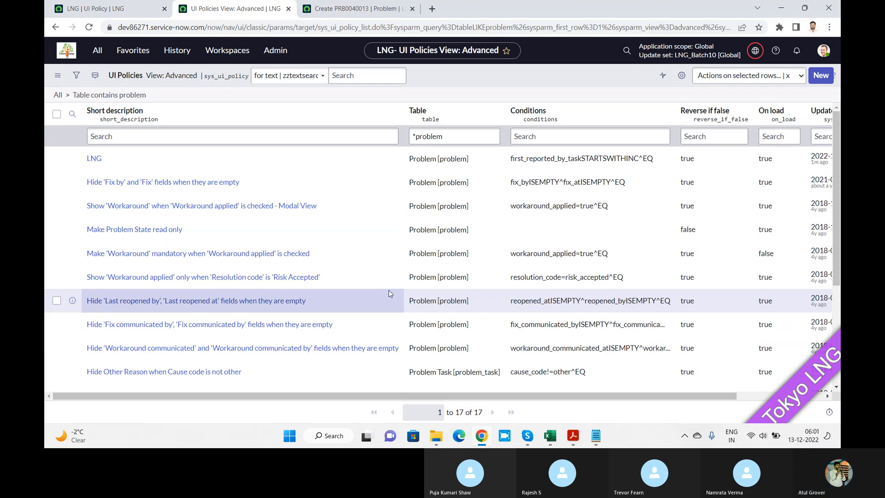
Review the LNG policy's true and false scripts and its UI Policy Actions against the new Problem record.
left_click(349, 5)
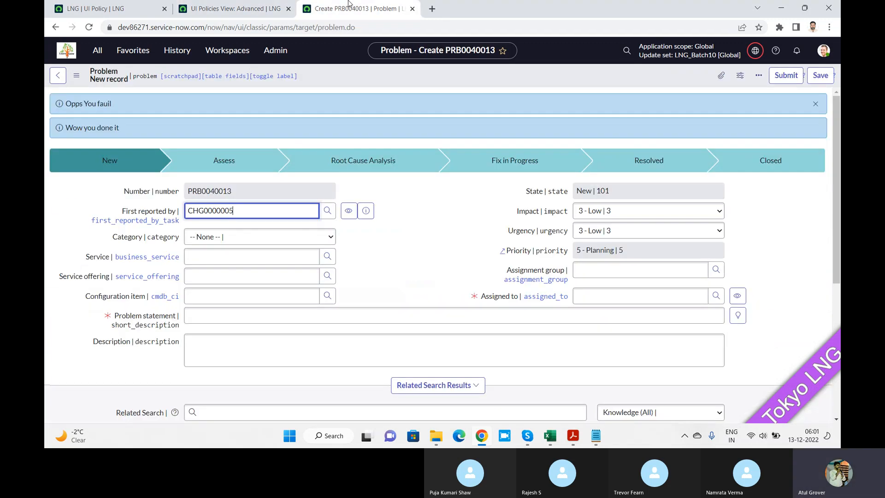
left_click(111, 7)
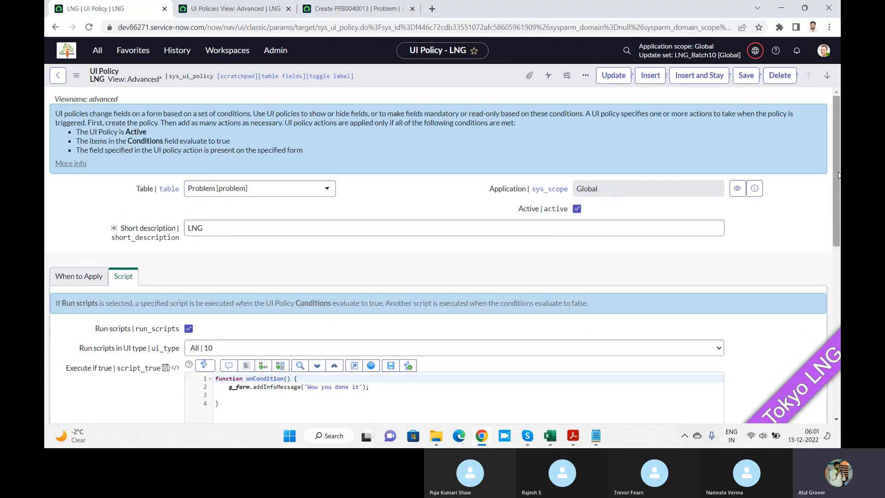
left_click_drag(839, 179, 839, 301)
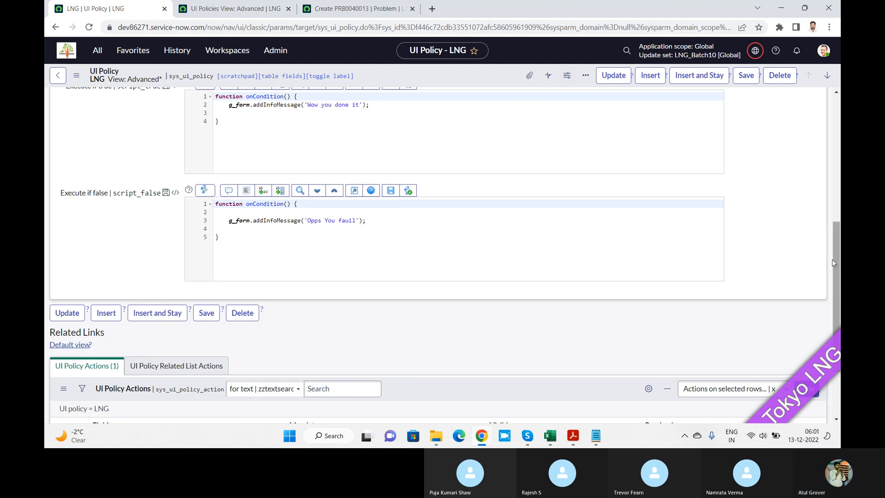
scroll(835, 255, "down", 2)
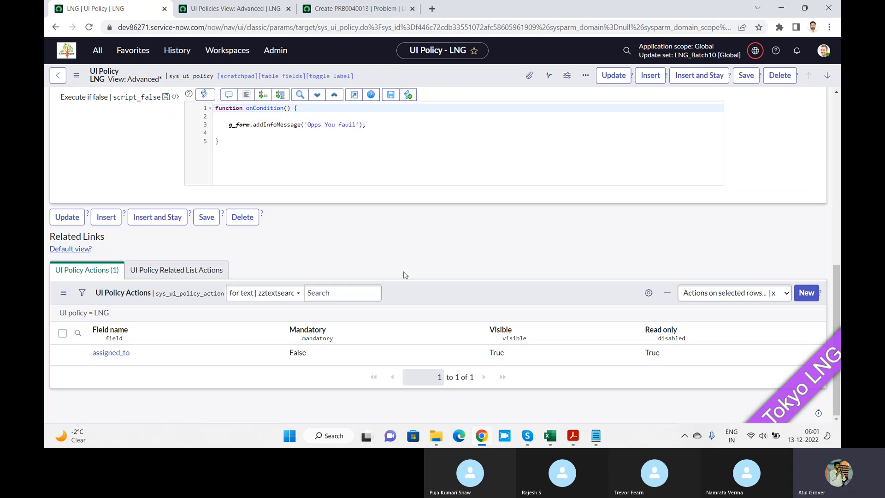
Switch to the MASTERING_SERVICENOW_SCRIPTING PDF in Acrobat Reader and look through its chapter bookmarks.
key("alt+Tab")
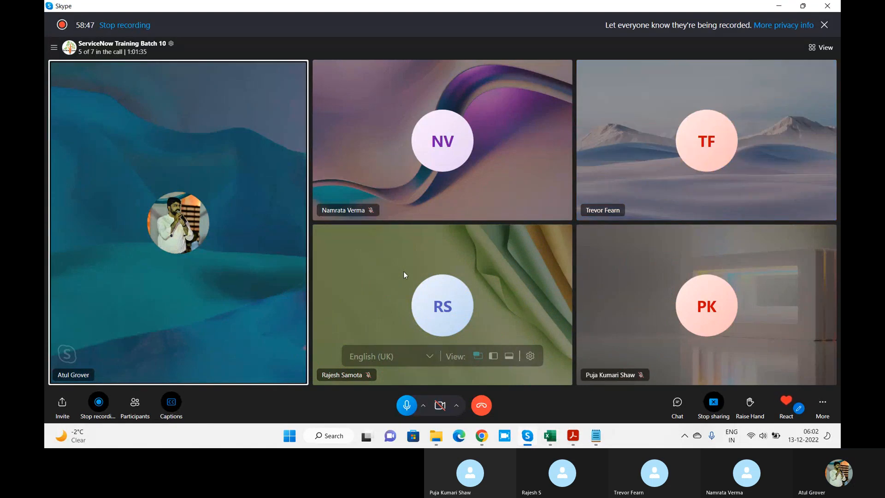
left_click(568, 439)
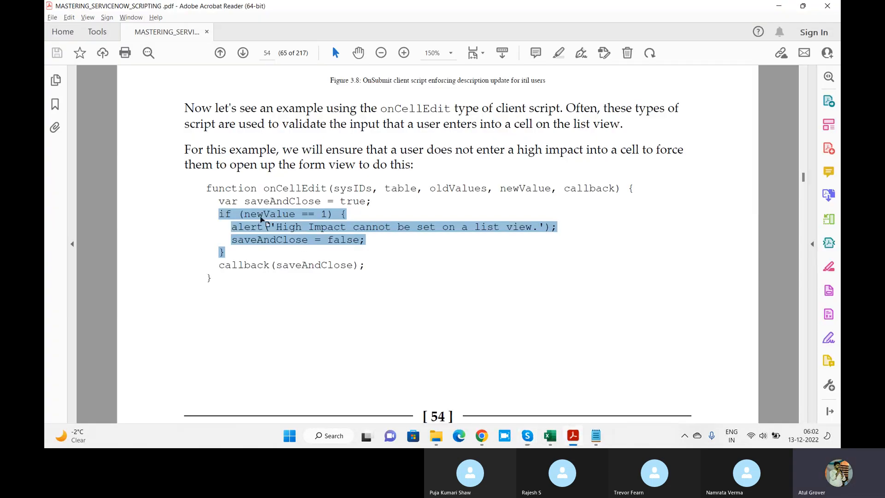
left_click(55, 106)
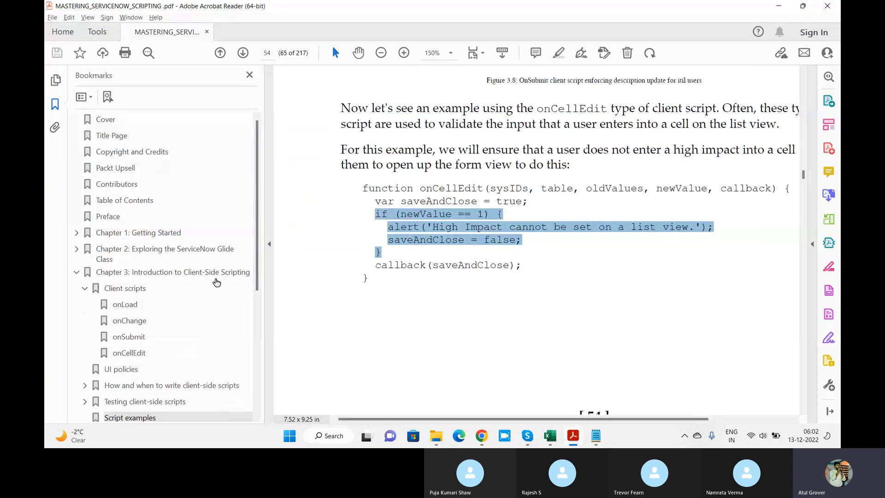
left_click_drag(257, 244, 258, 384)
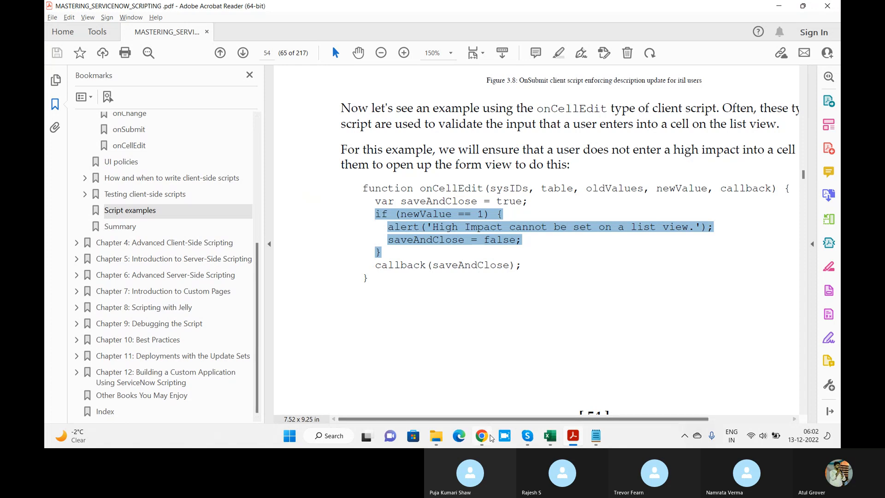
mouse_move(546, 438)
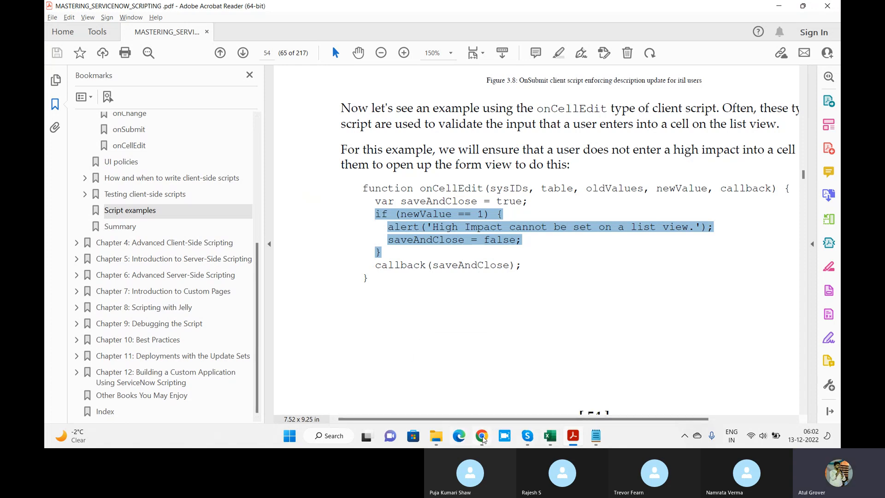
Return to Chrome, open the Make Problem State read only policy and review its When to Apply settings and UI Policy Actions.
left_click(482, 437)
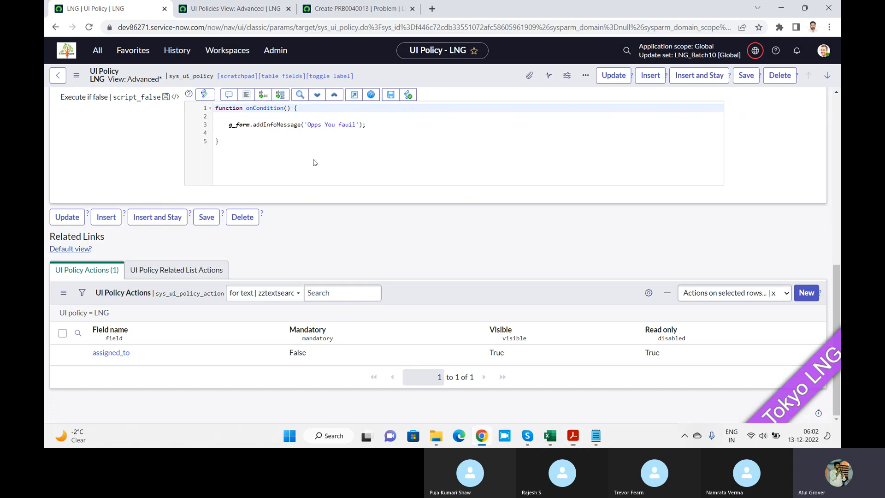
left_click(221, 6)
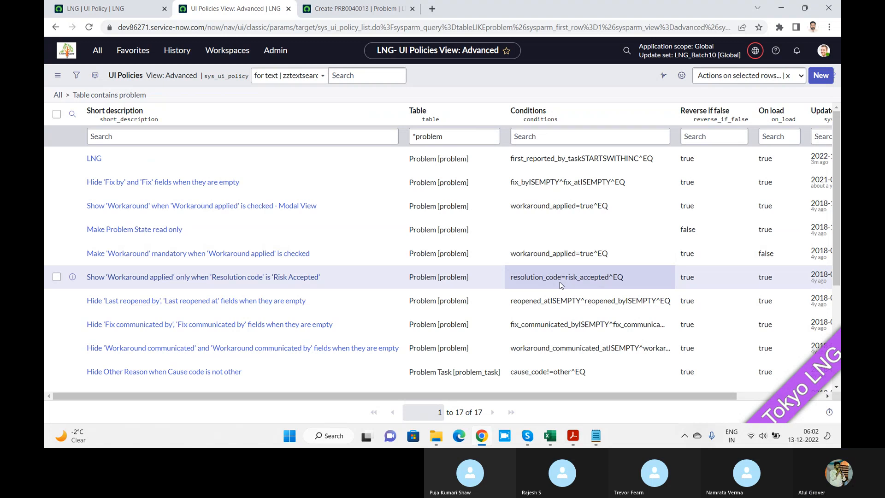
left_click(131, 233)
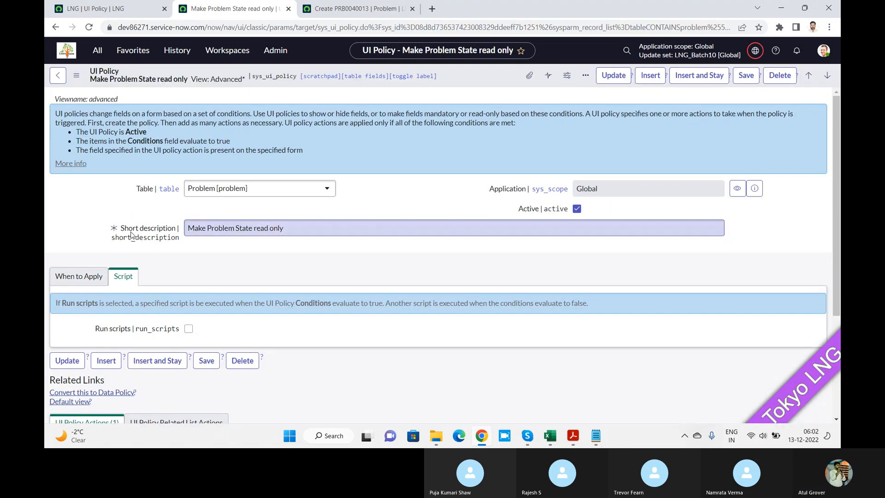
left_click(79, 276)
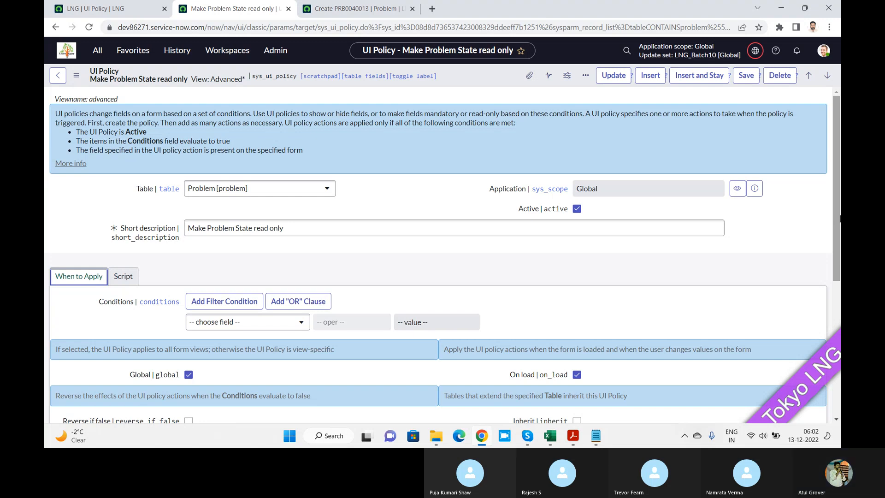
left_click_drag(834, 216, 834, 351)
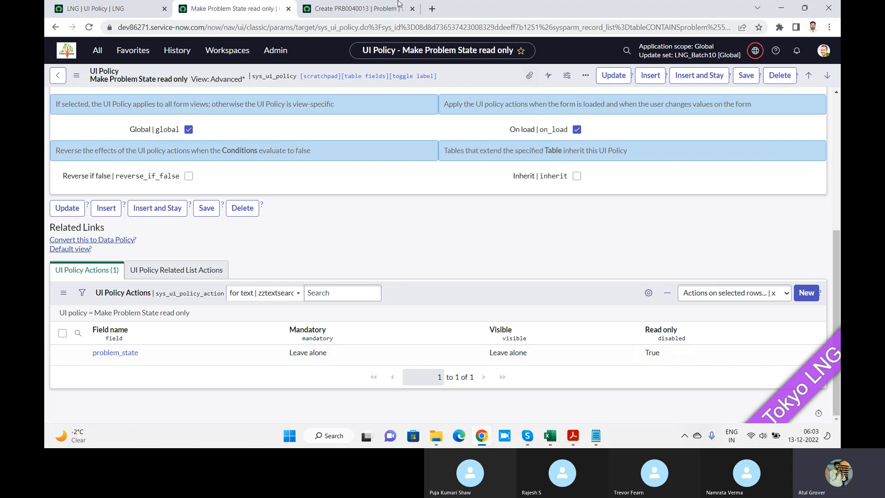
Check whether State can be edited on the new Problem record, and switch to the Skype call window.
left_click(344, 11)
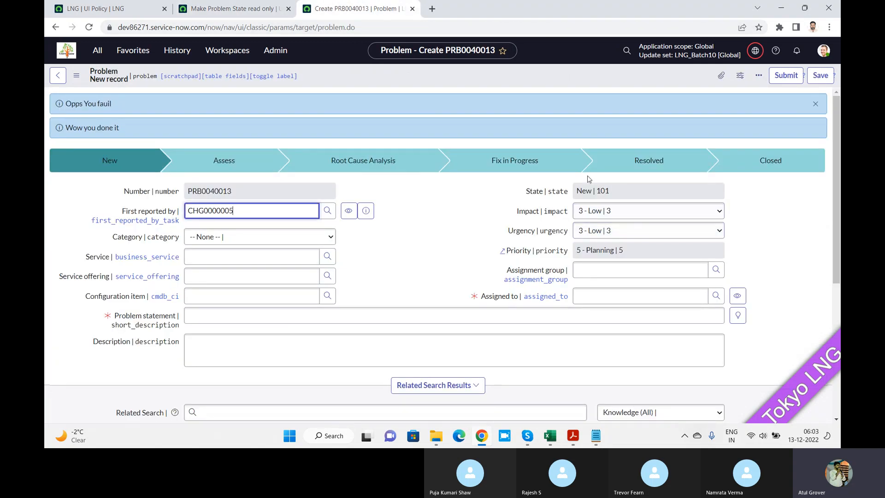
left_click(618, 190)
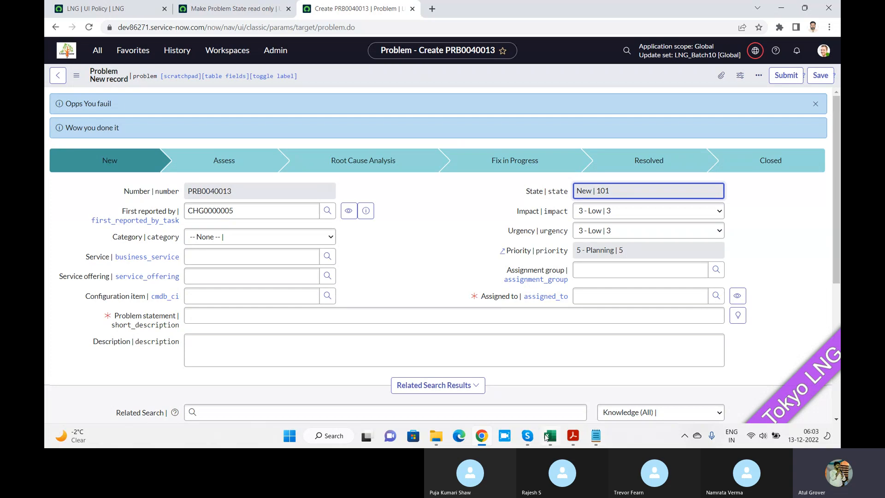
mouse_move(527, 437)
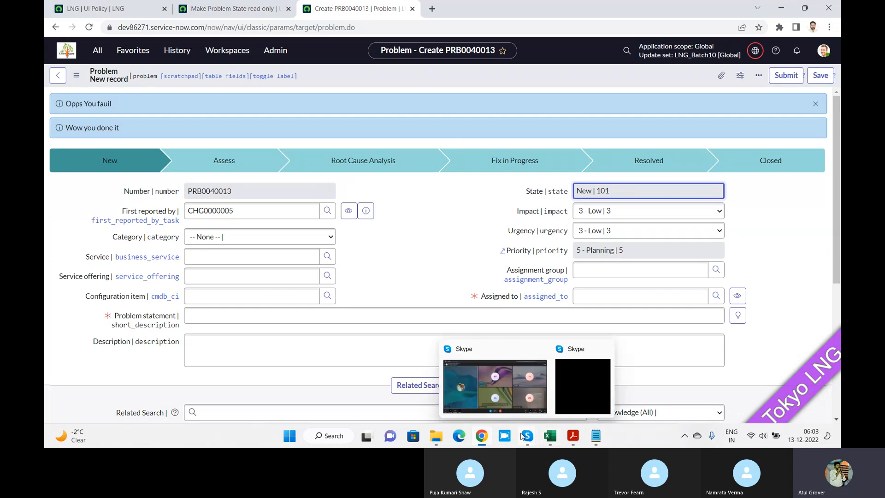
left_click(474, 393)
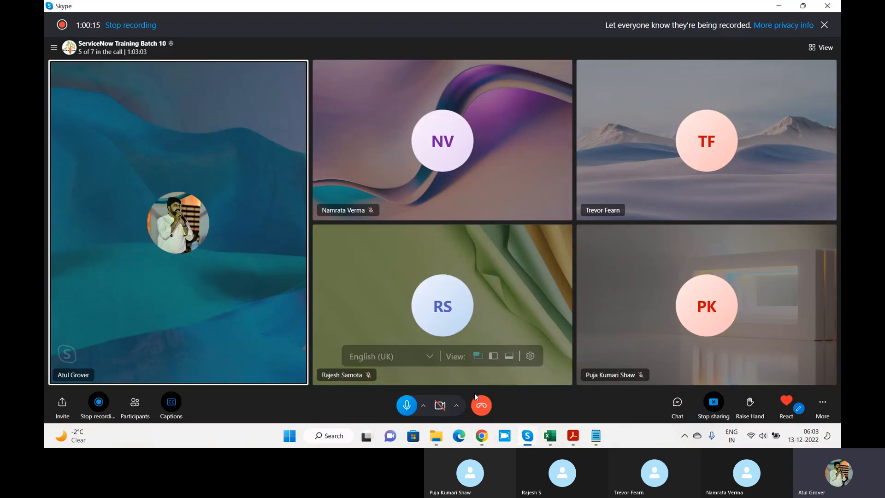